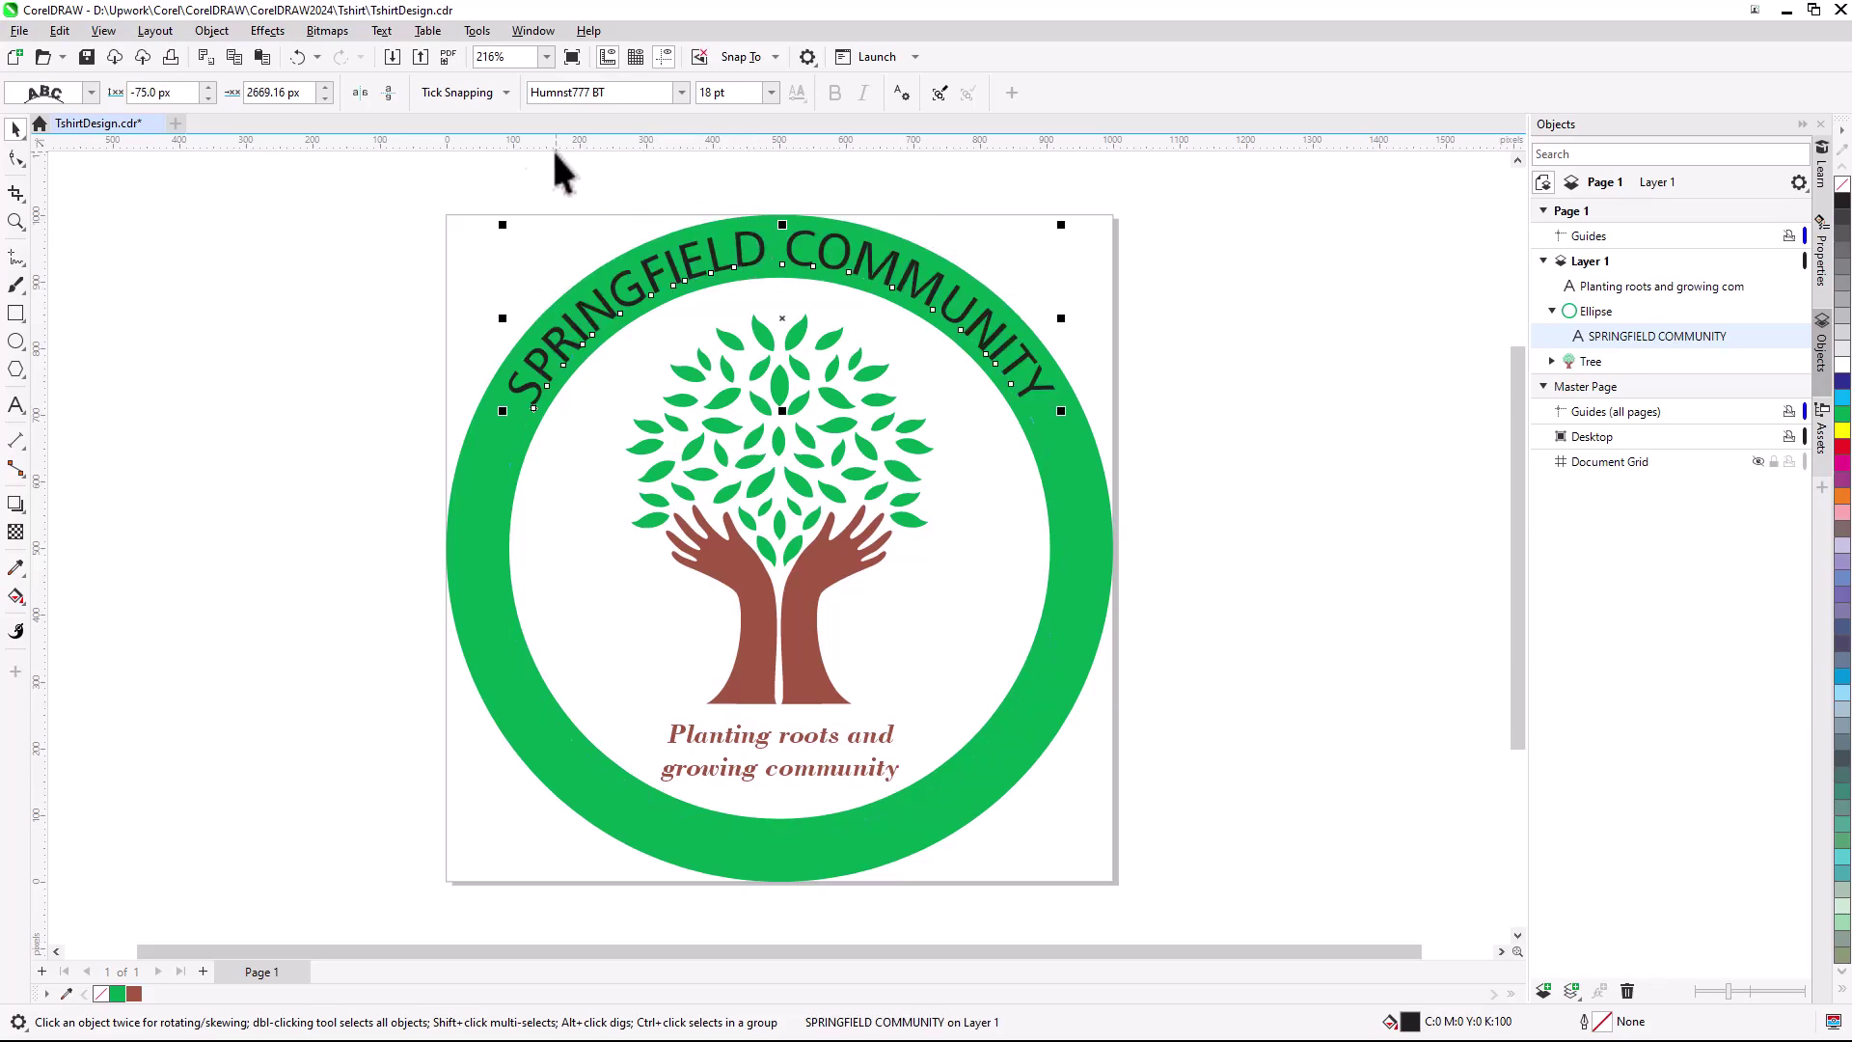
- Place the curved SPRINGFIELD COMMUNITY text at a -75 px distance and 2669.16 px offset on the ellipse, and fill it white
{"action": "left_click", "coordinate": [207, 88]}
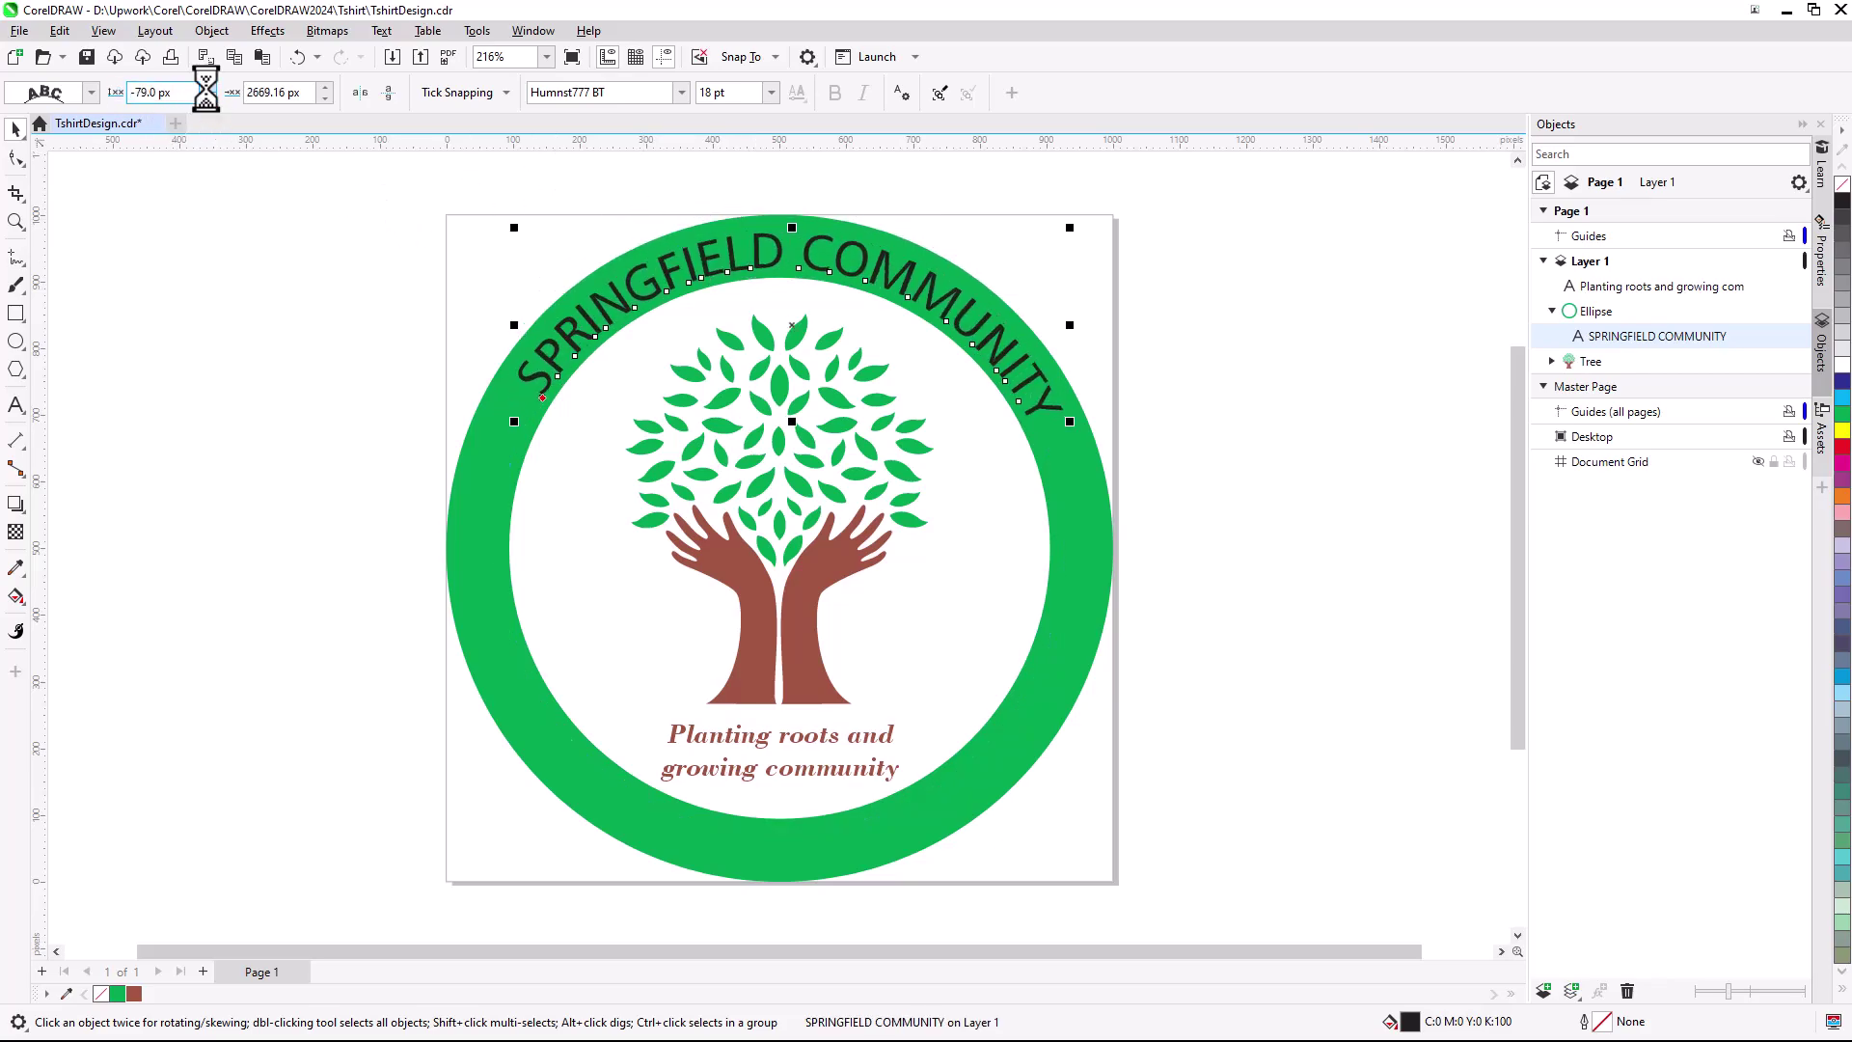
{"action": "left_click", "coordinate": [325, 96]}
{"action": "left_click", "coordinate": [325, 88]}
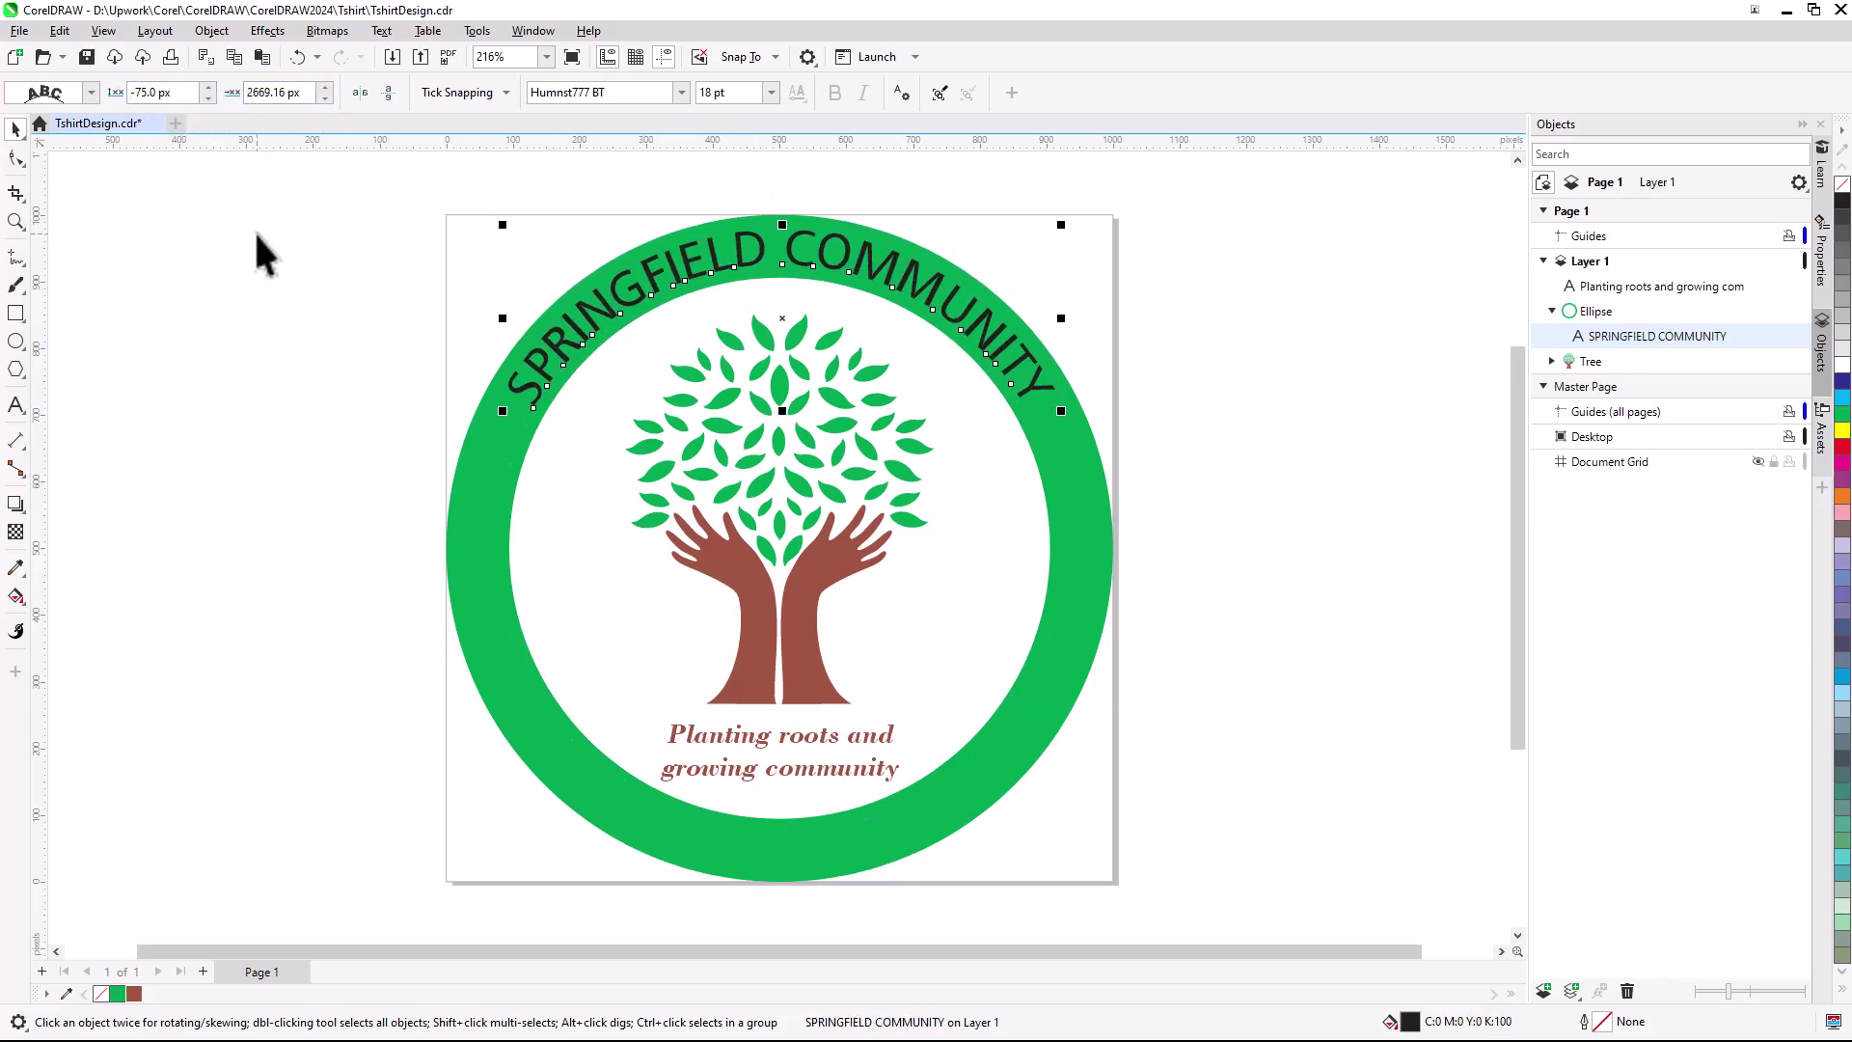
{"action": "left_click", "coordinate": [1843, 364]}
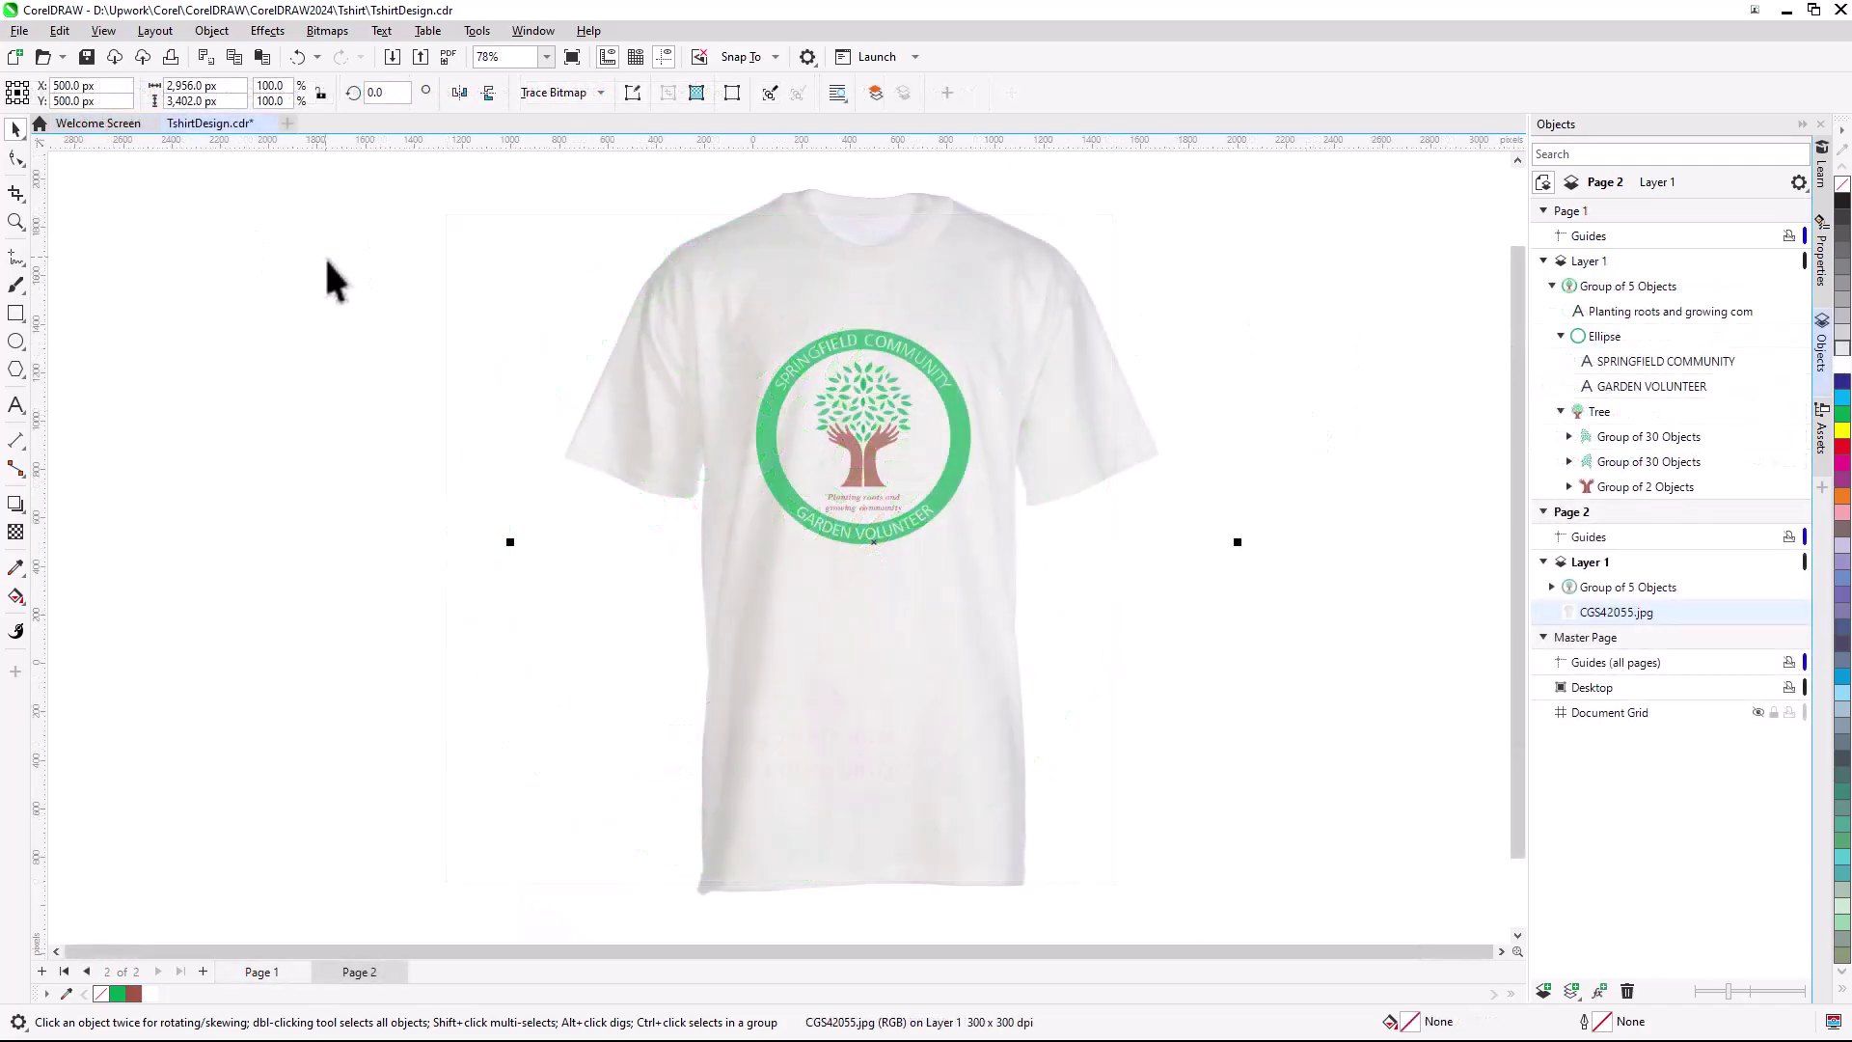
- Apply a Replace Colors adjustment to the T-shirt photo, sampling the shirt's color as the original and the palette's light blue as the new color
{"action": "left_click", "coordinate": [269, 32]}
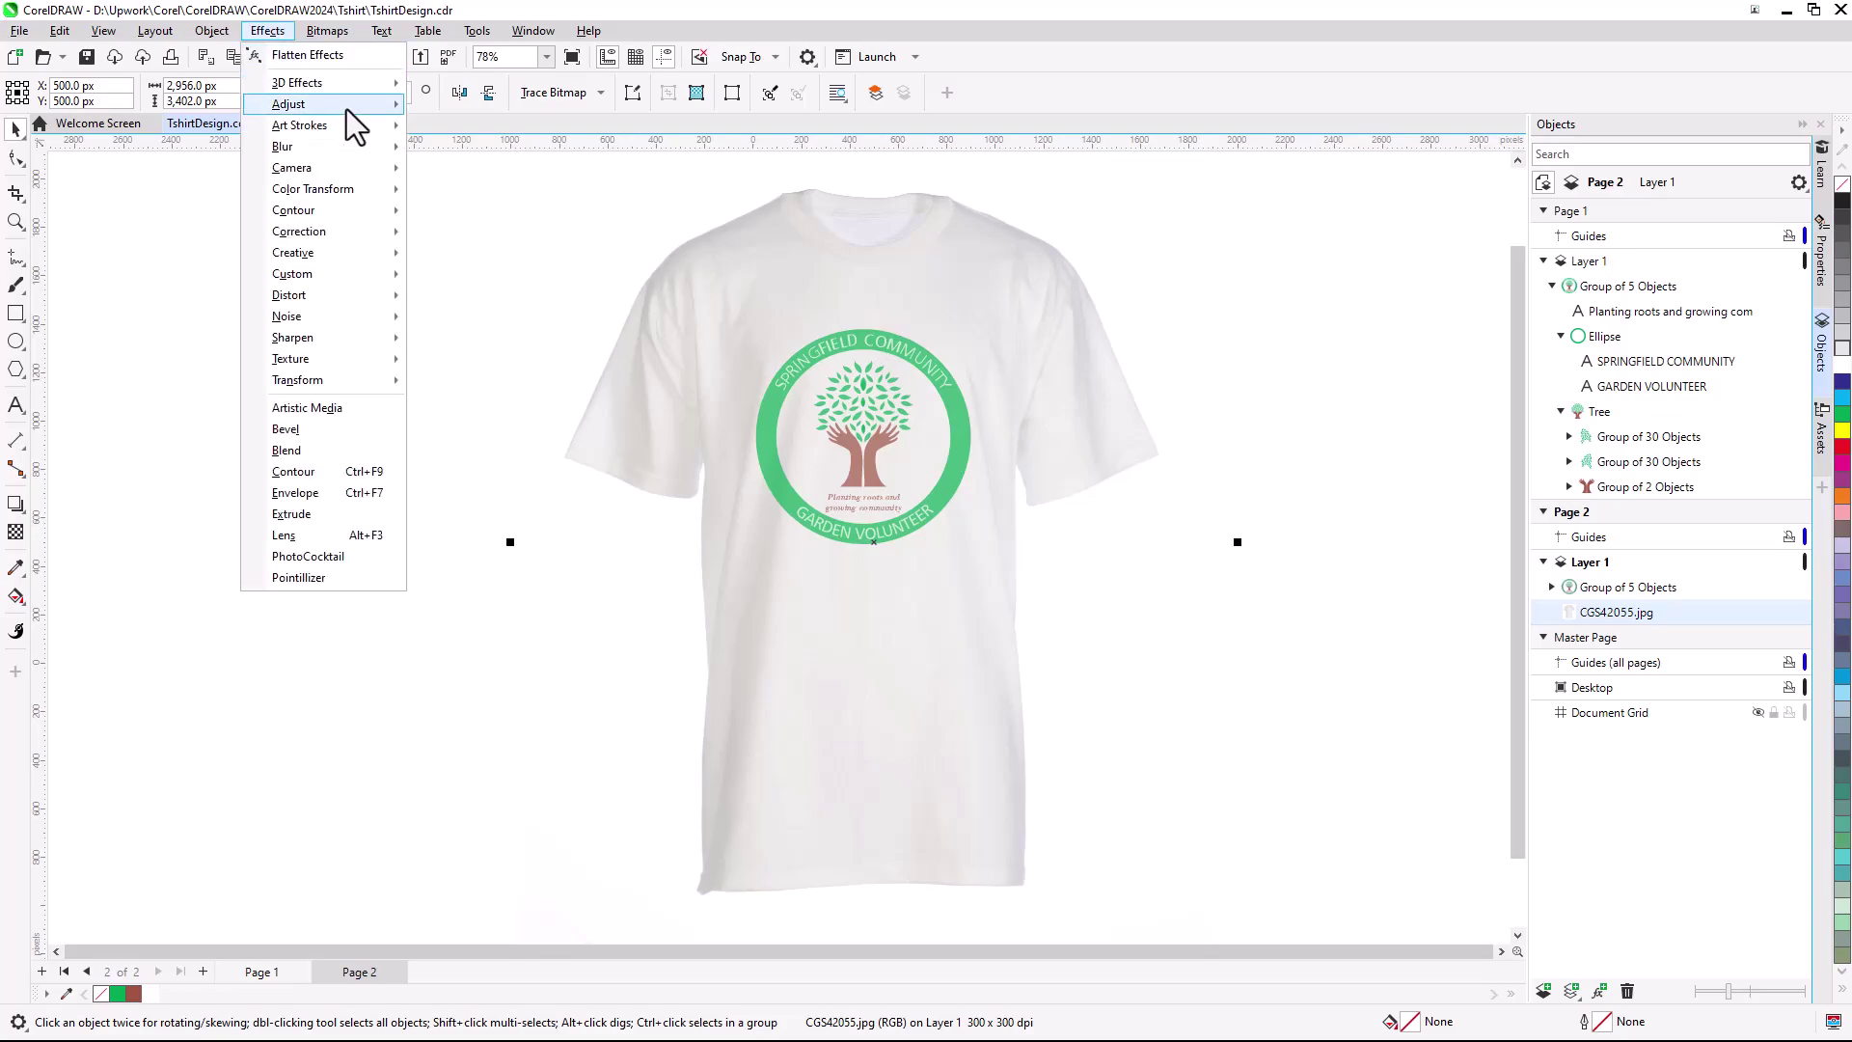
{"action": "mouse_move", "coordinate": [347, 104]}
{"action": "left_click", "coordinate": [545, 409]}
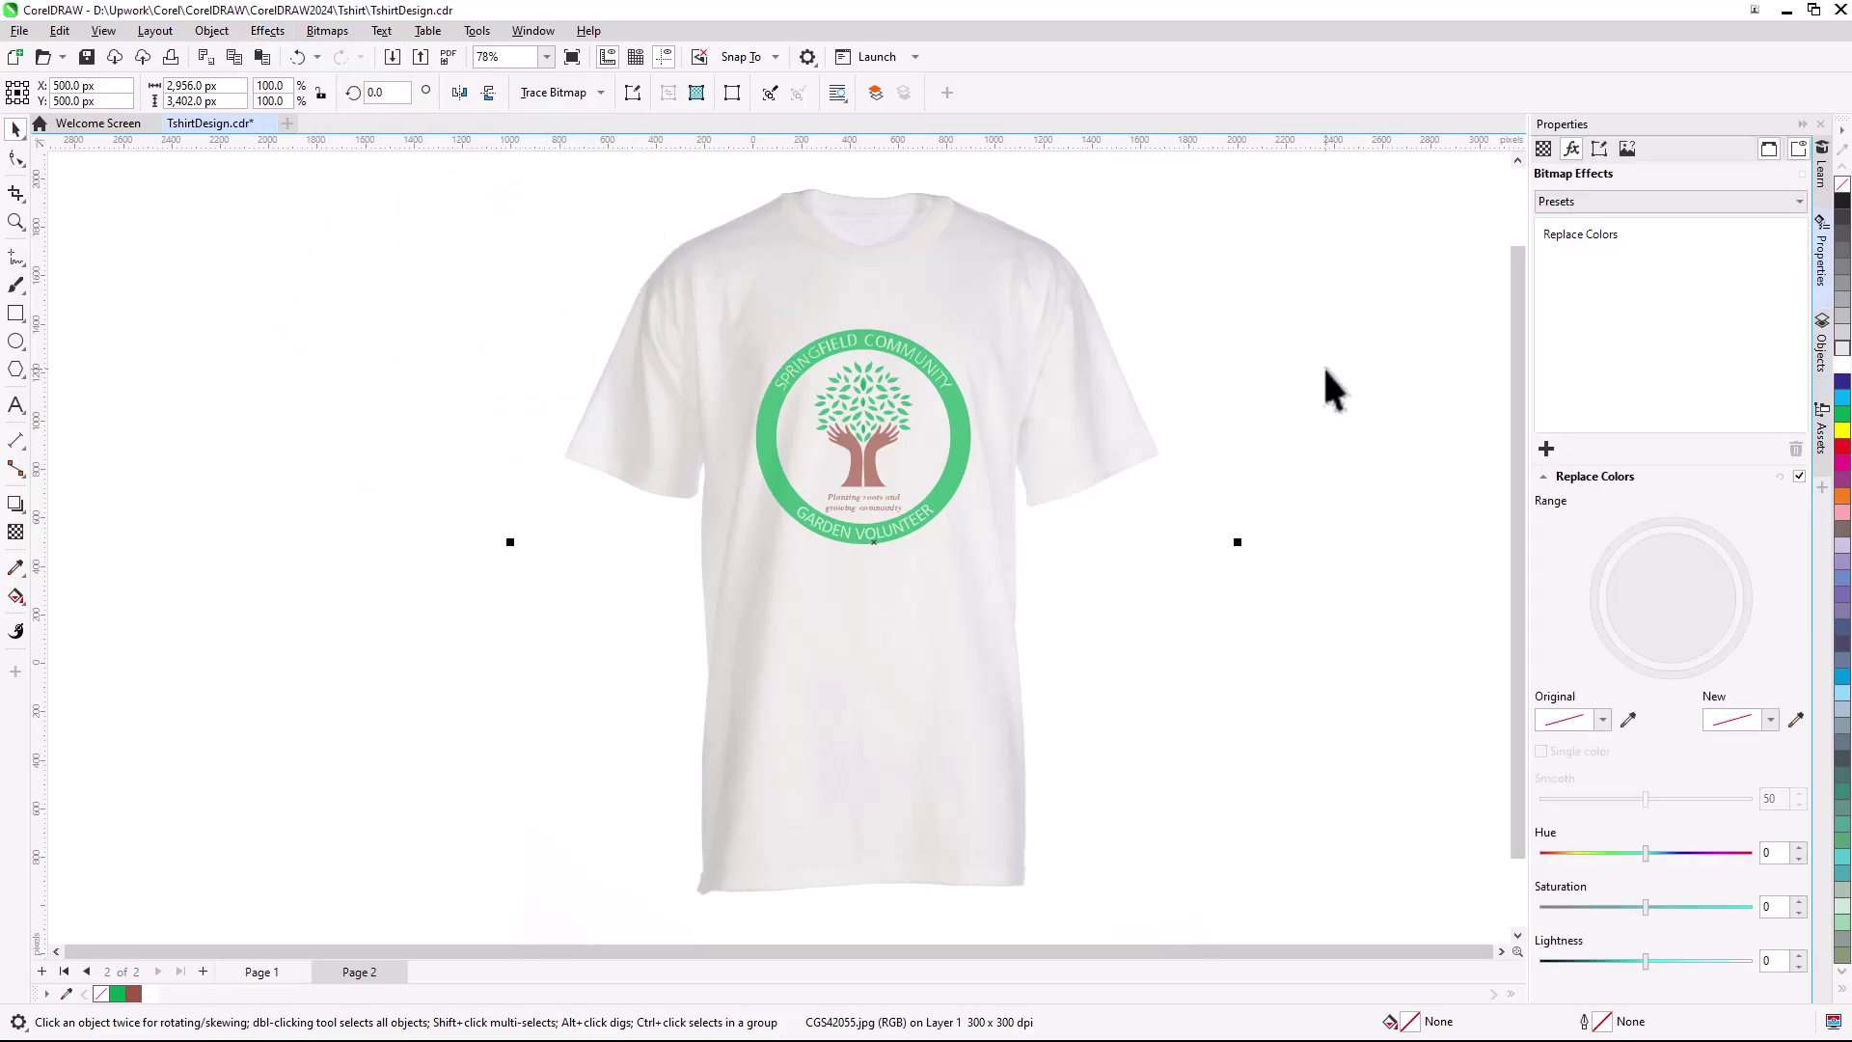
{"action": "left_click", "coordinate": [1629, 720]}
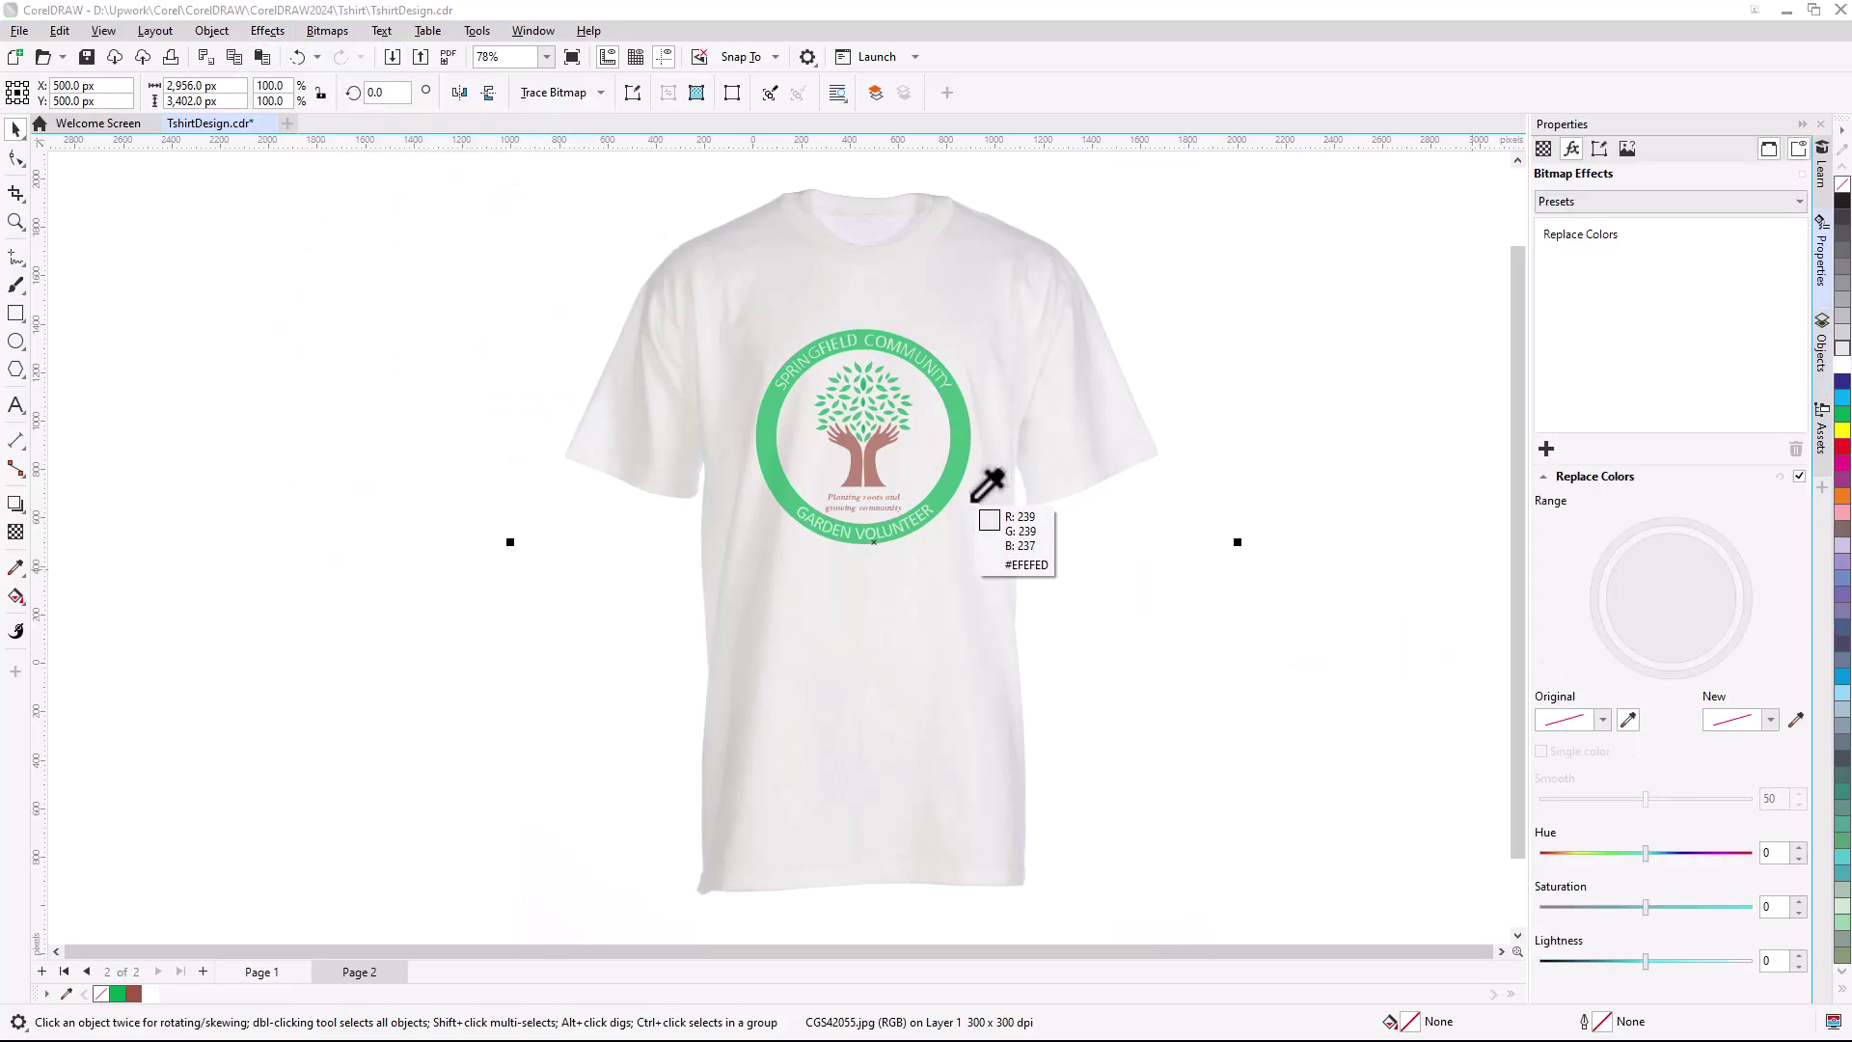
{"action": "left_click", "coordinate": [1013, 533]}
{"action": "left_click", "coordinate": [1796, 719]}
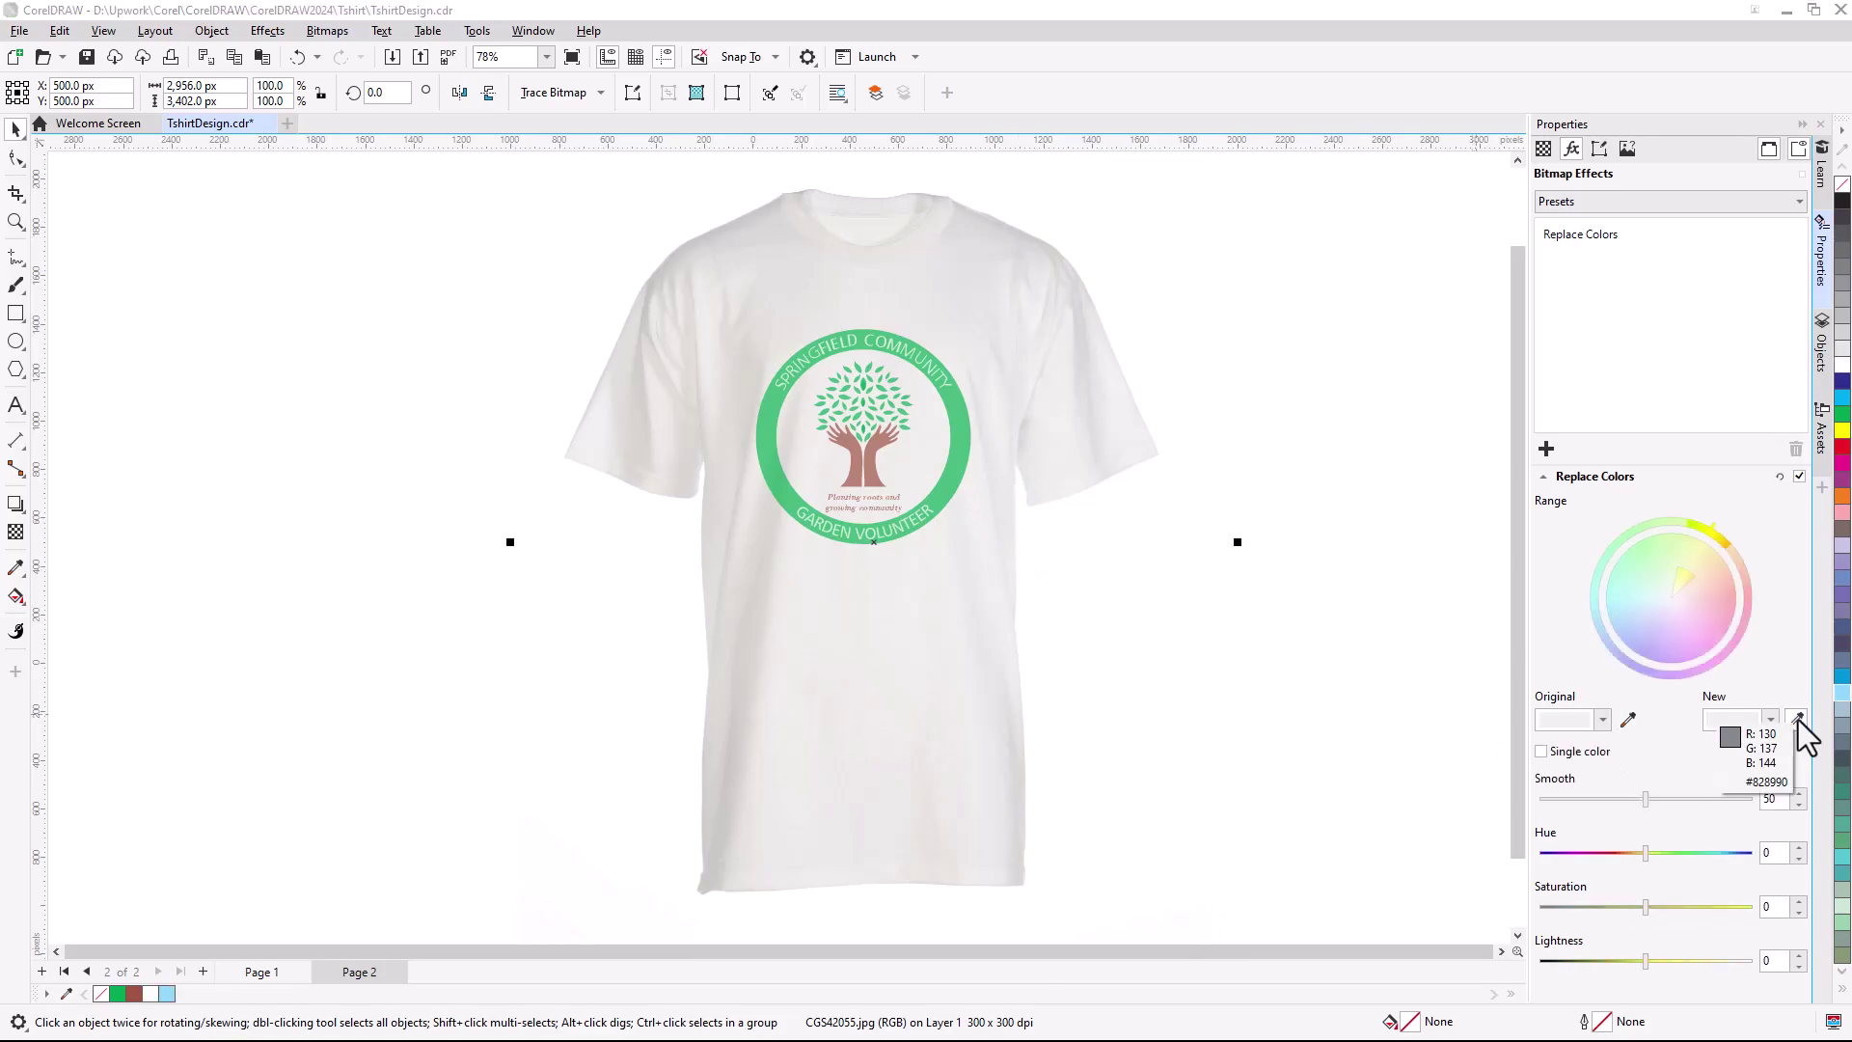
{"action": "left_click", "coordinate": [1843, 693]}
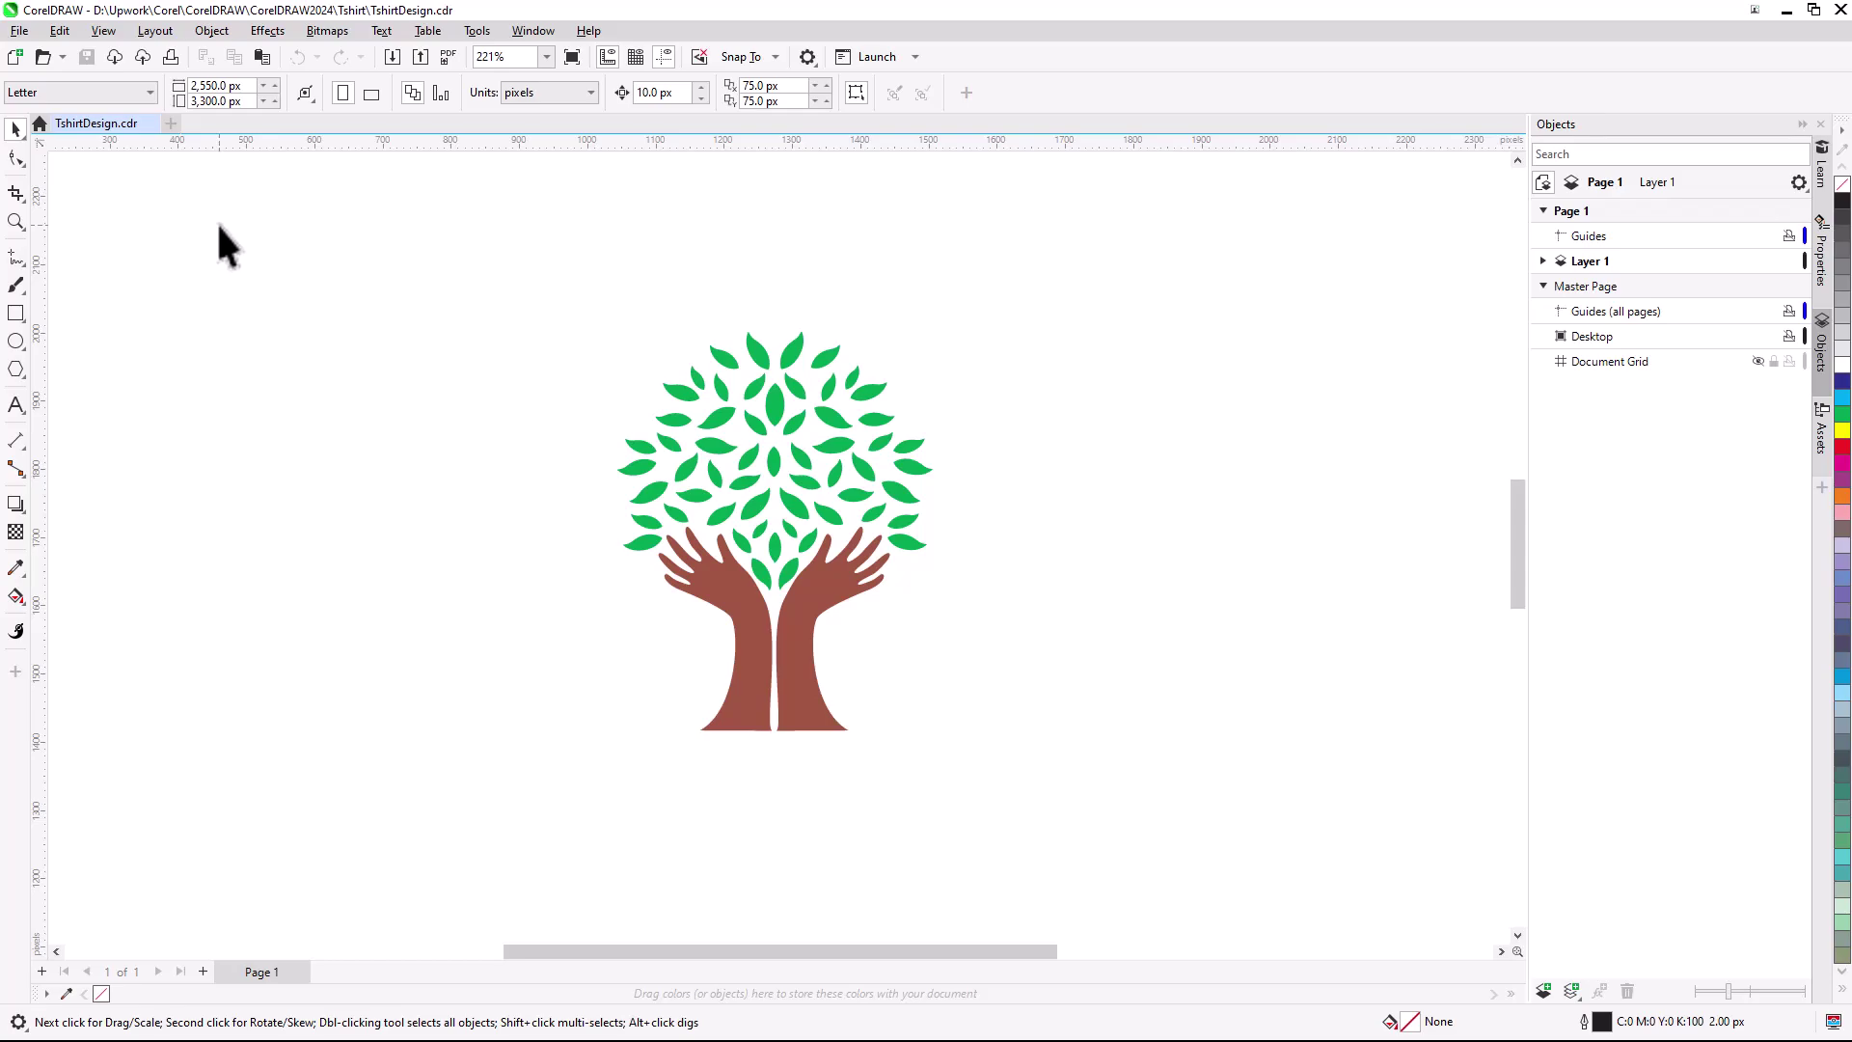
{"action": "left_click", "coordinate": [19, 31]}
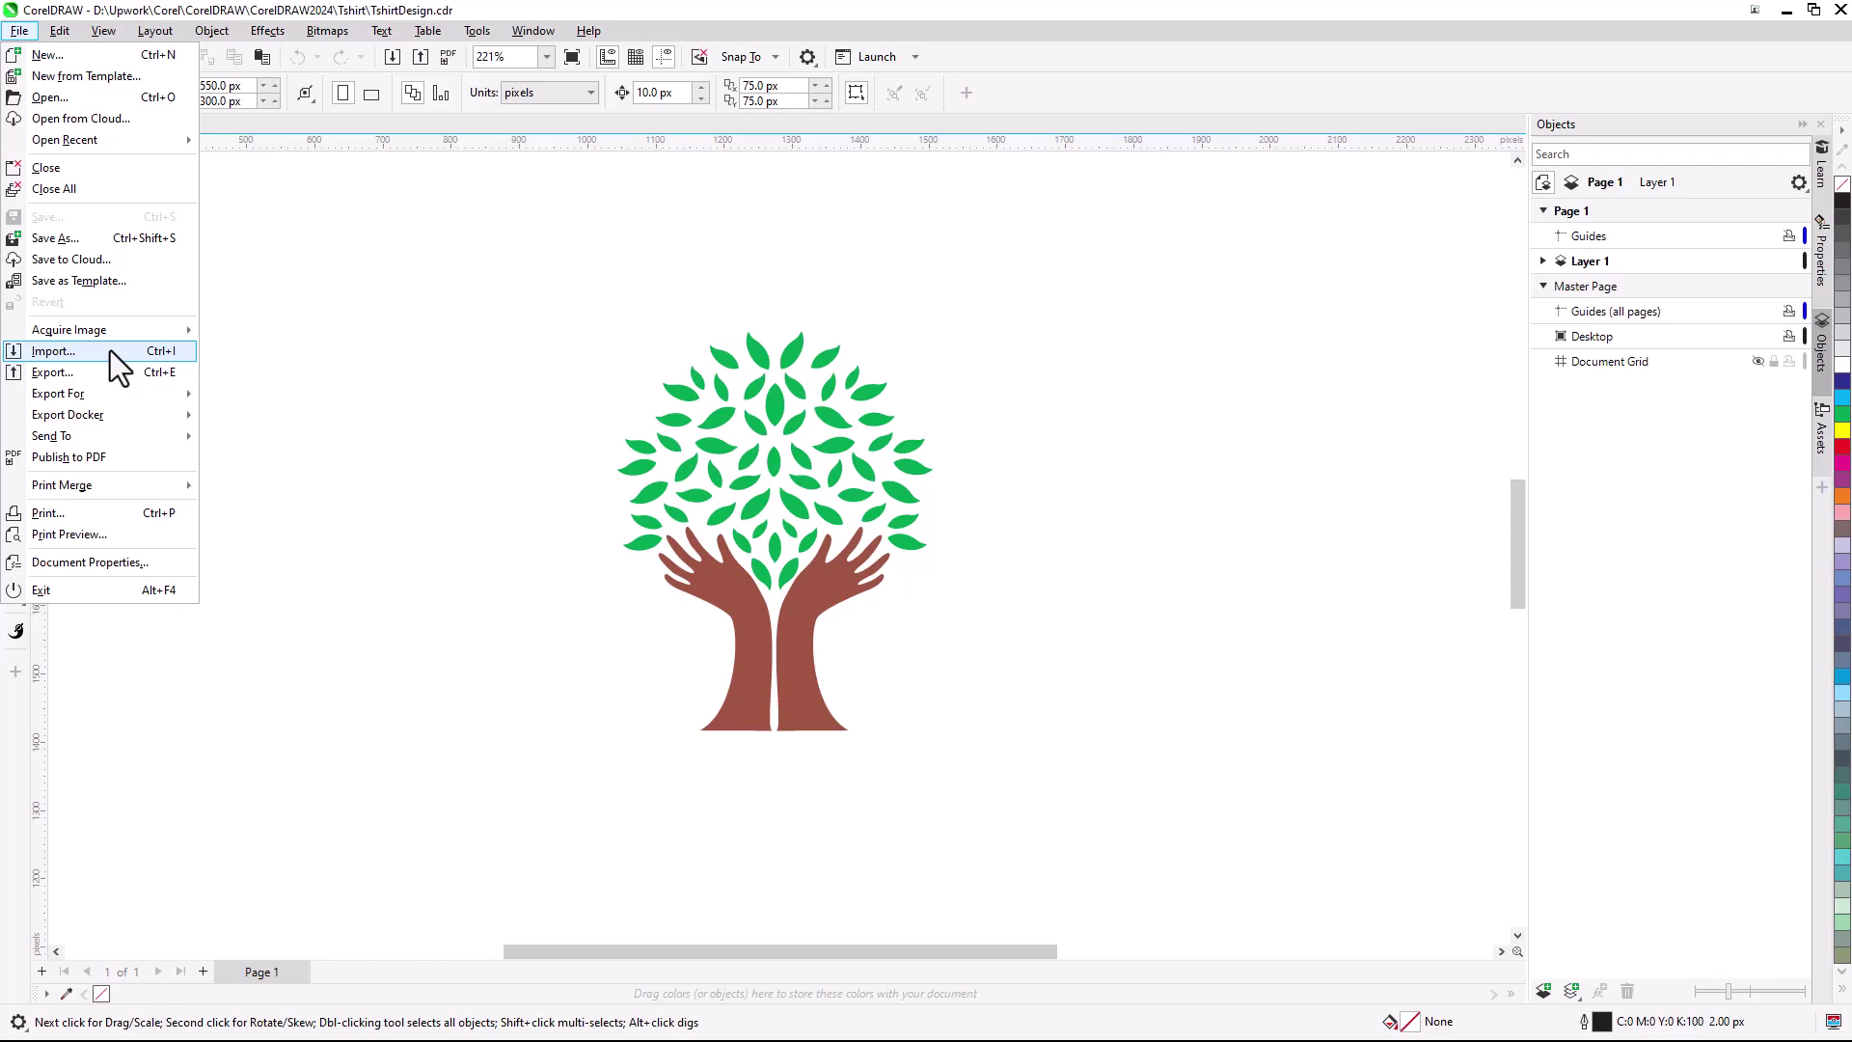
{"action": "left_click", "coordinate": [248, 364]}
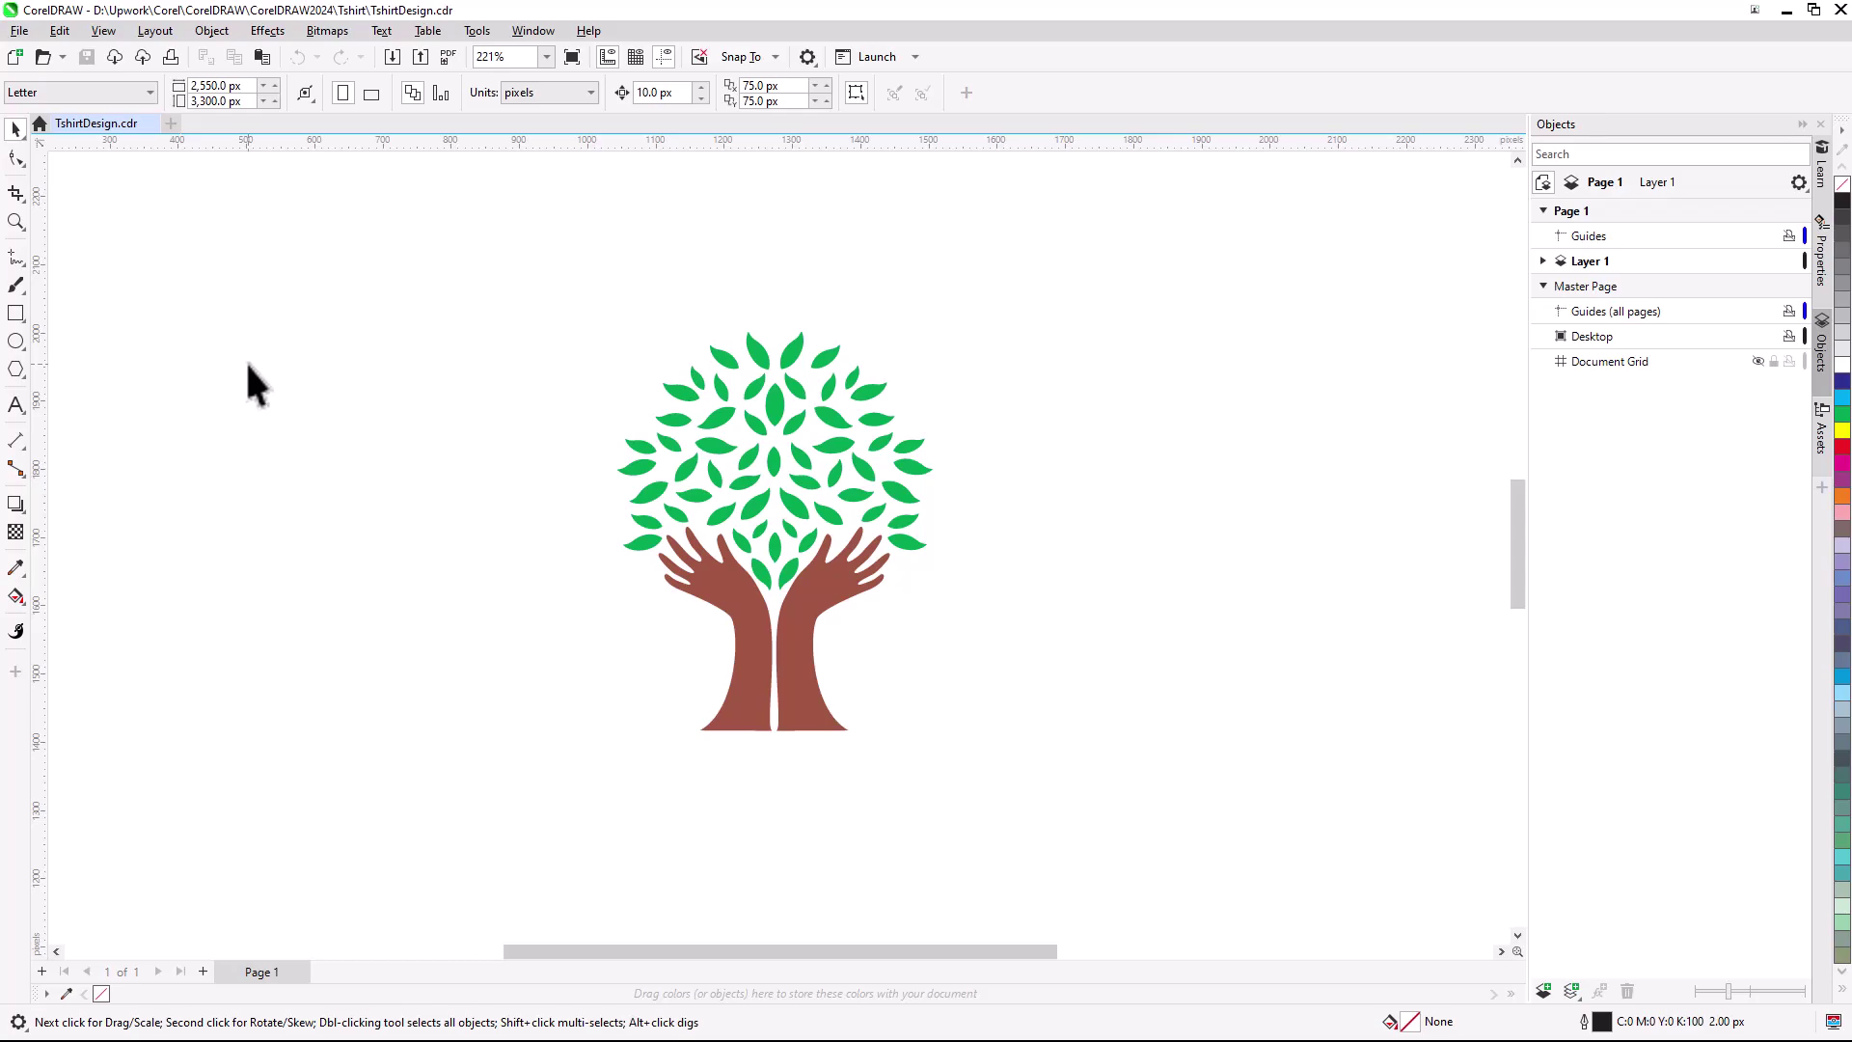
- Add the colors used in the document to the document palette and turn on alignment guides
{"action": "left_click", "coordinate": [538, 32]}
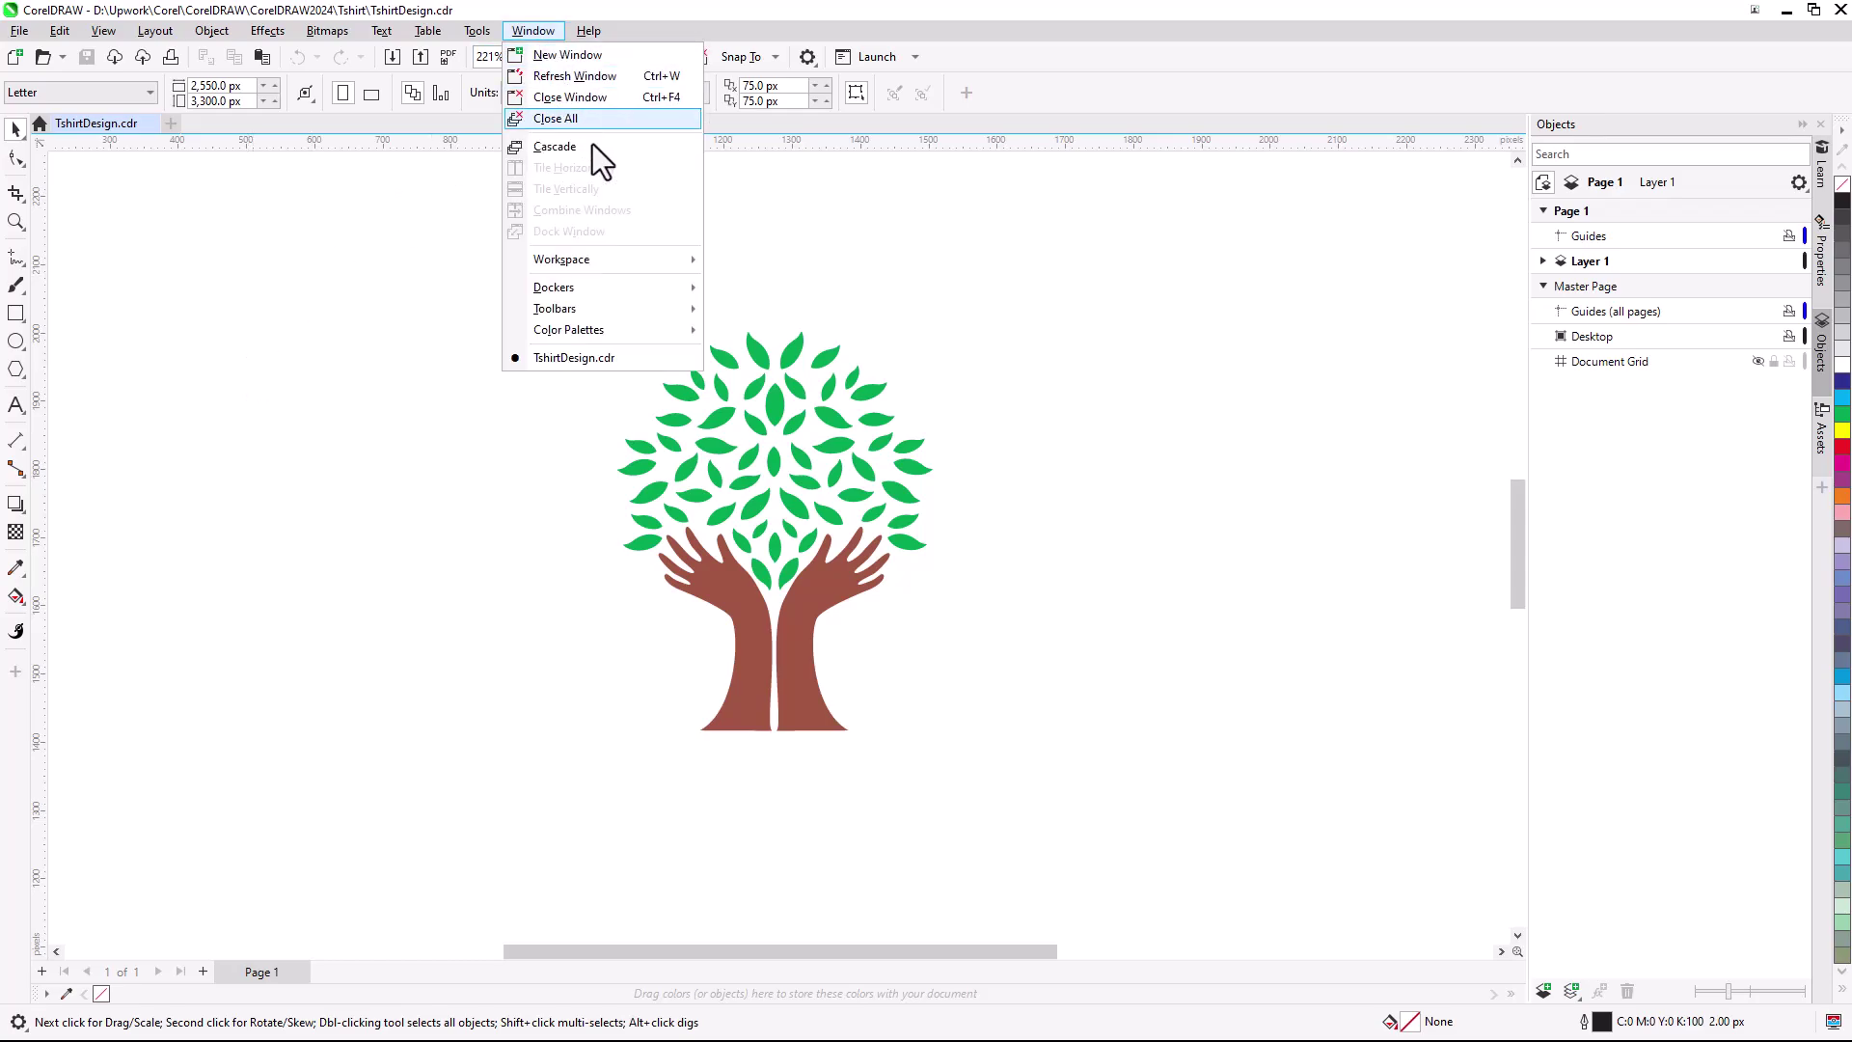
{"action": "mouse_move", "coordinate": [646, 330]}
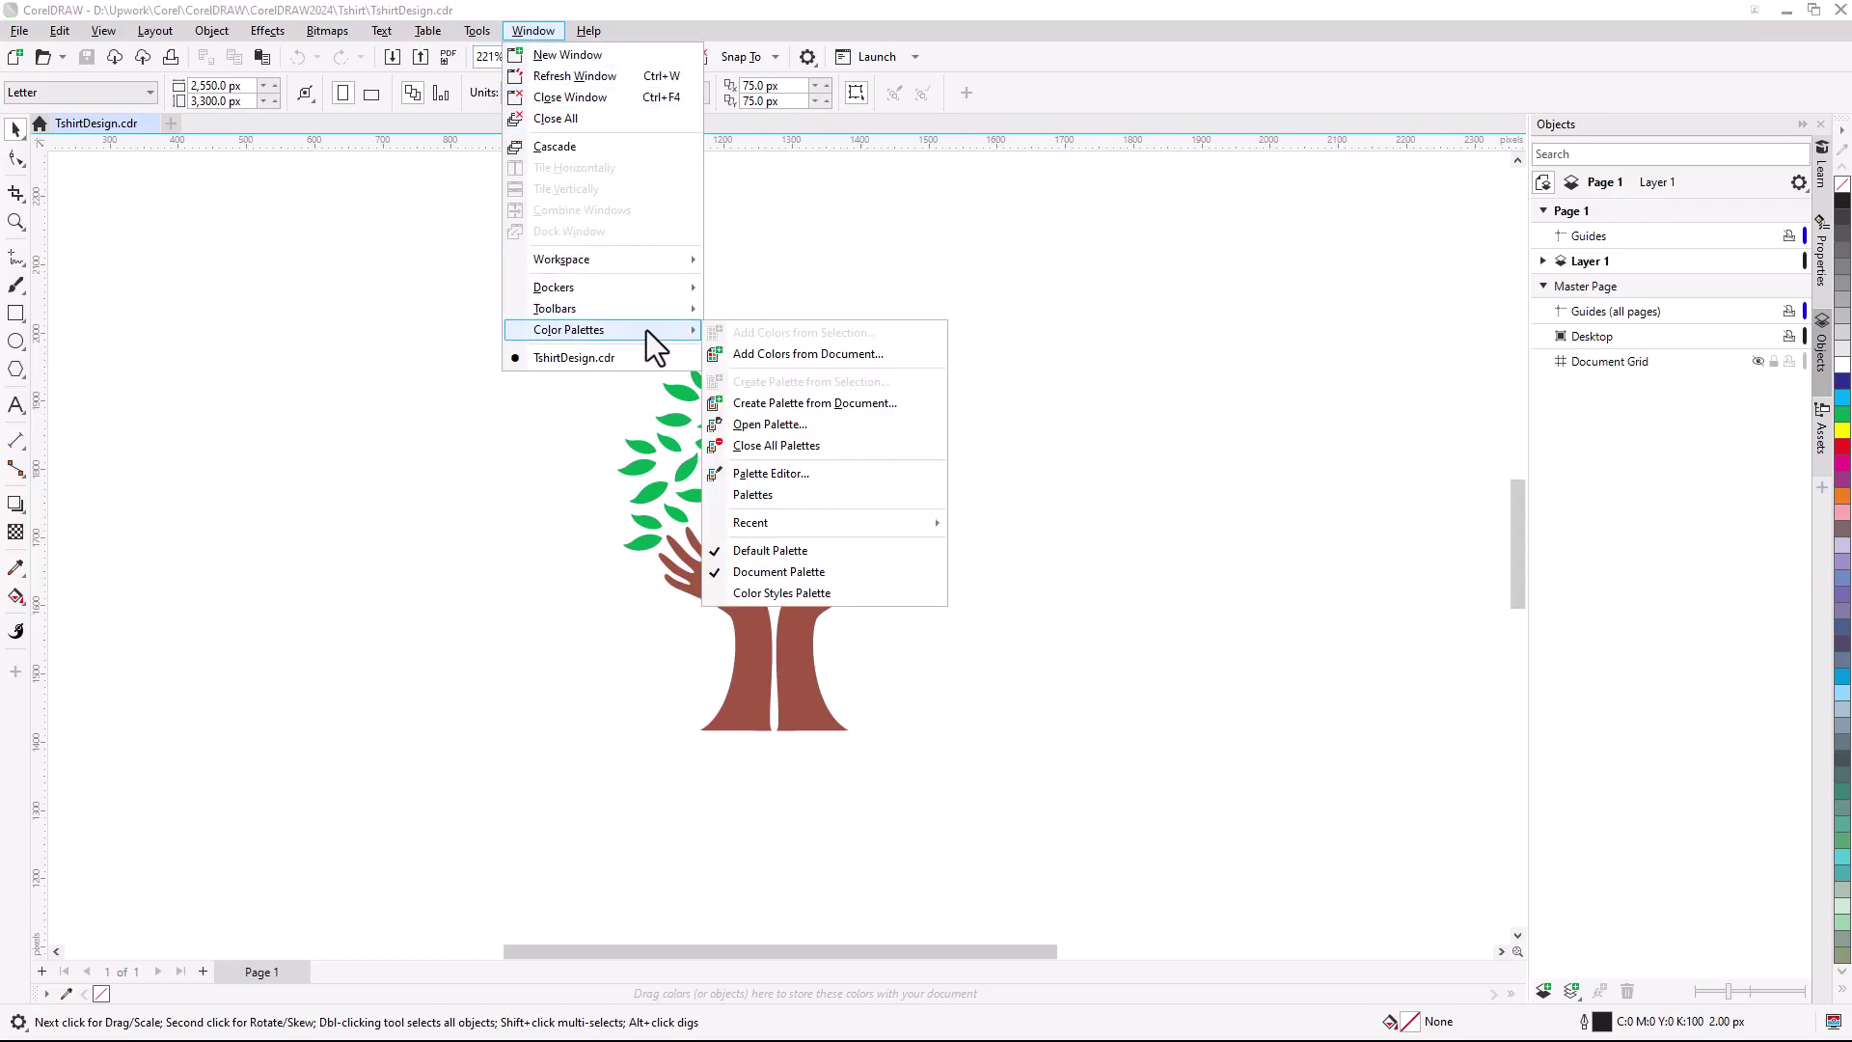
{"action": "left_click", "coordinate": [787, 356]}
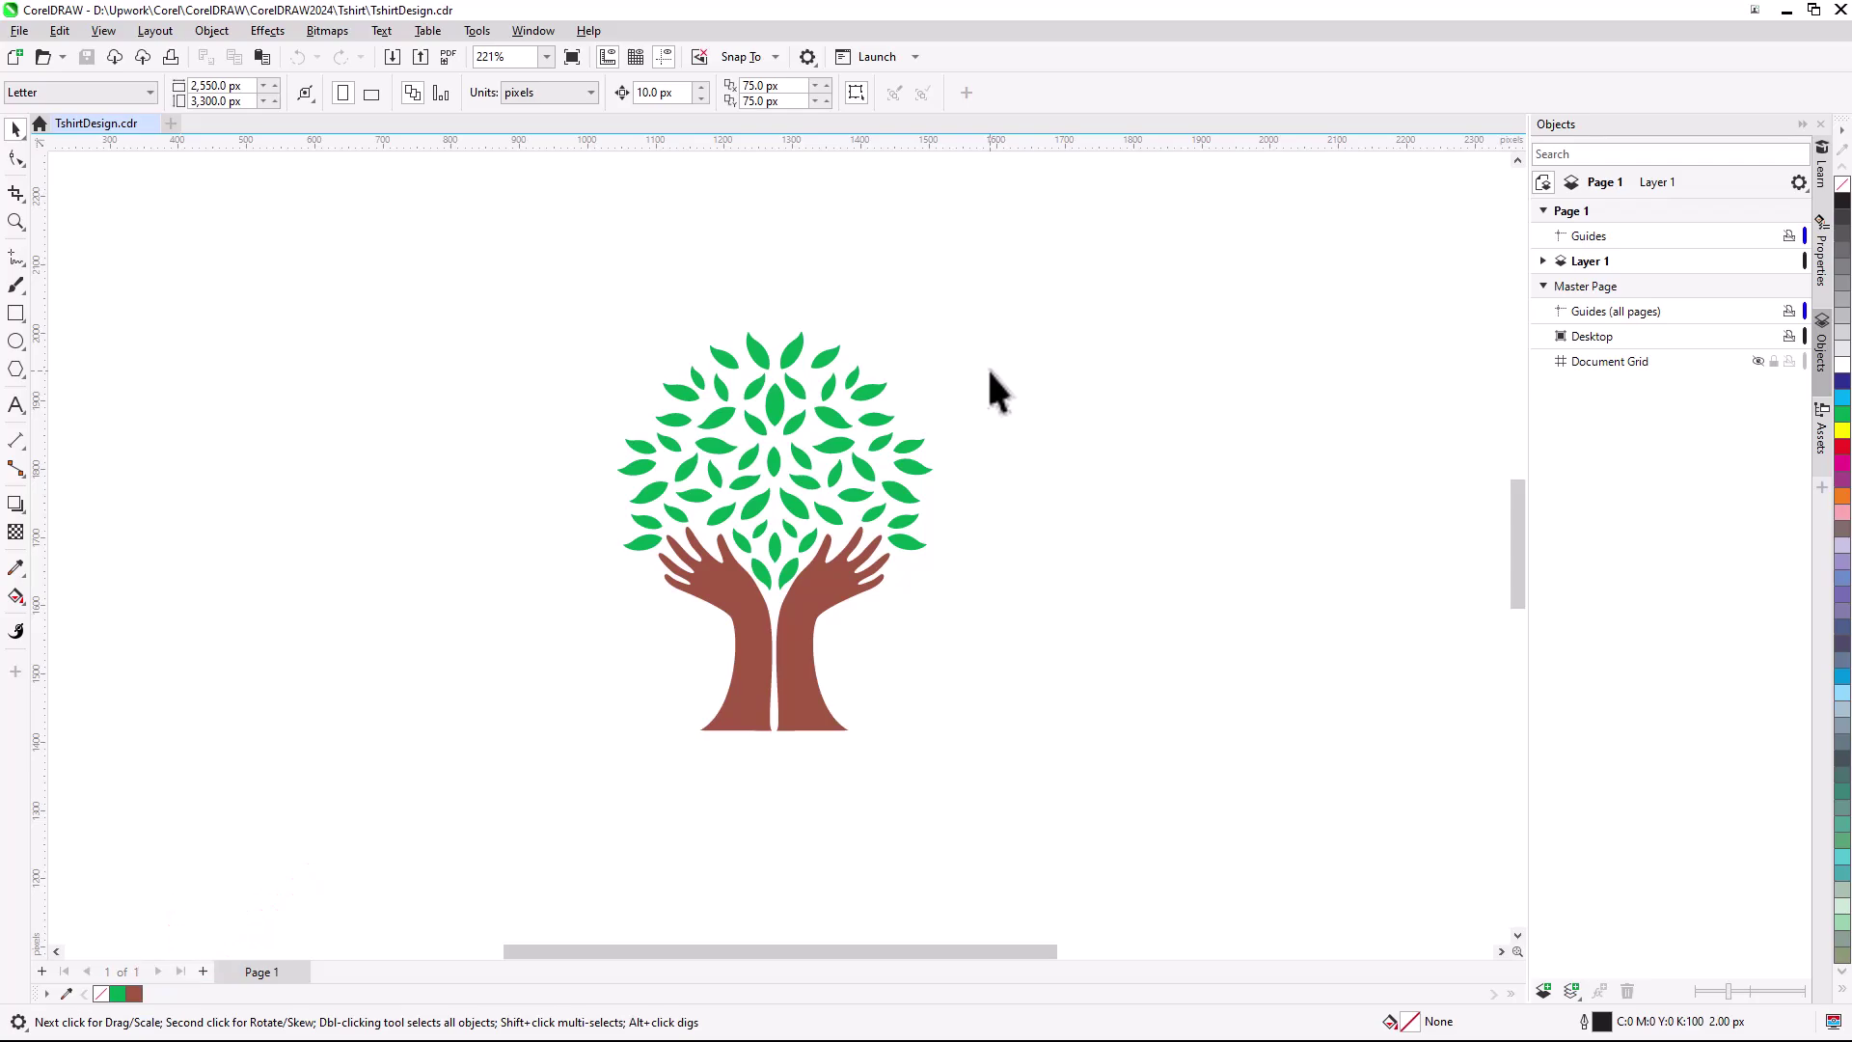
{"action": "left_click", "coordinate": [106, 32]}
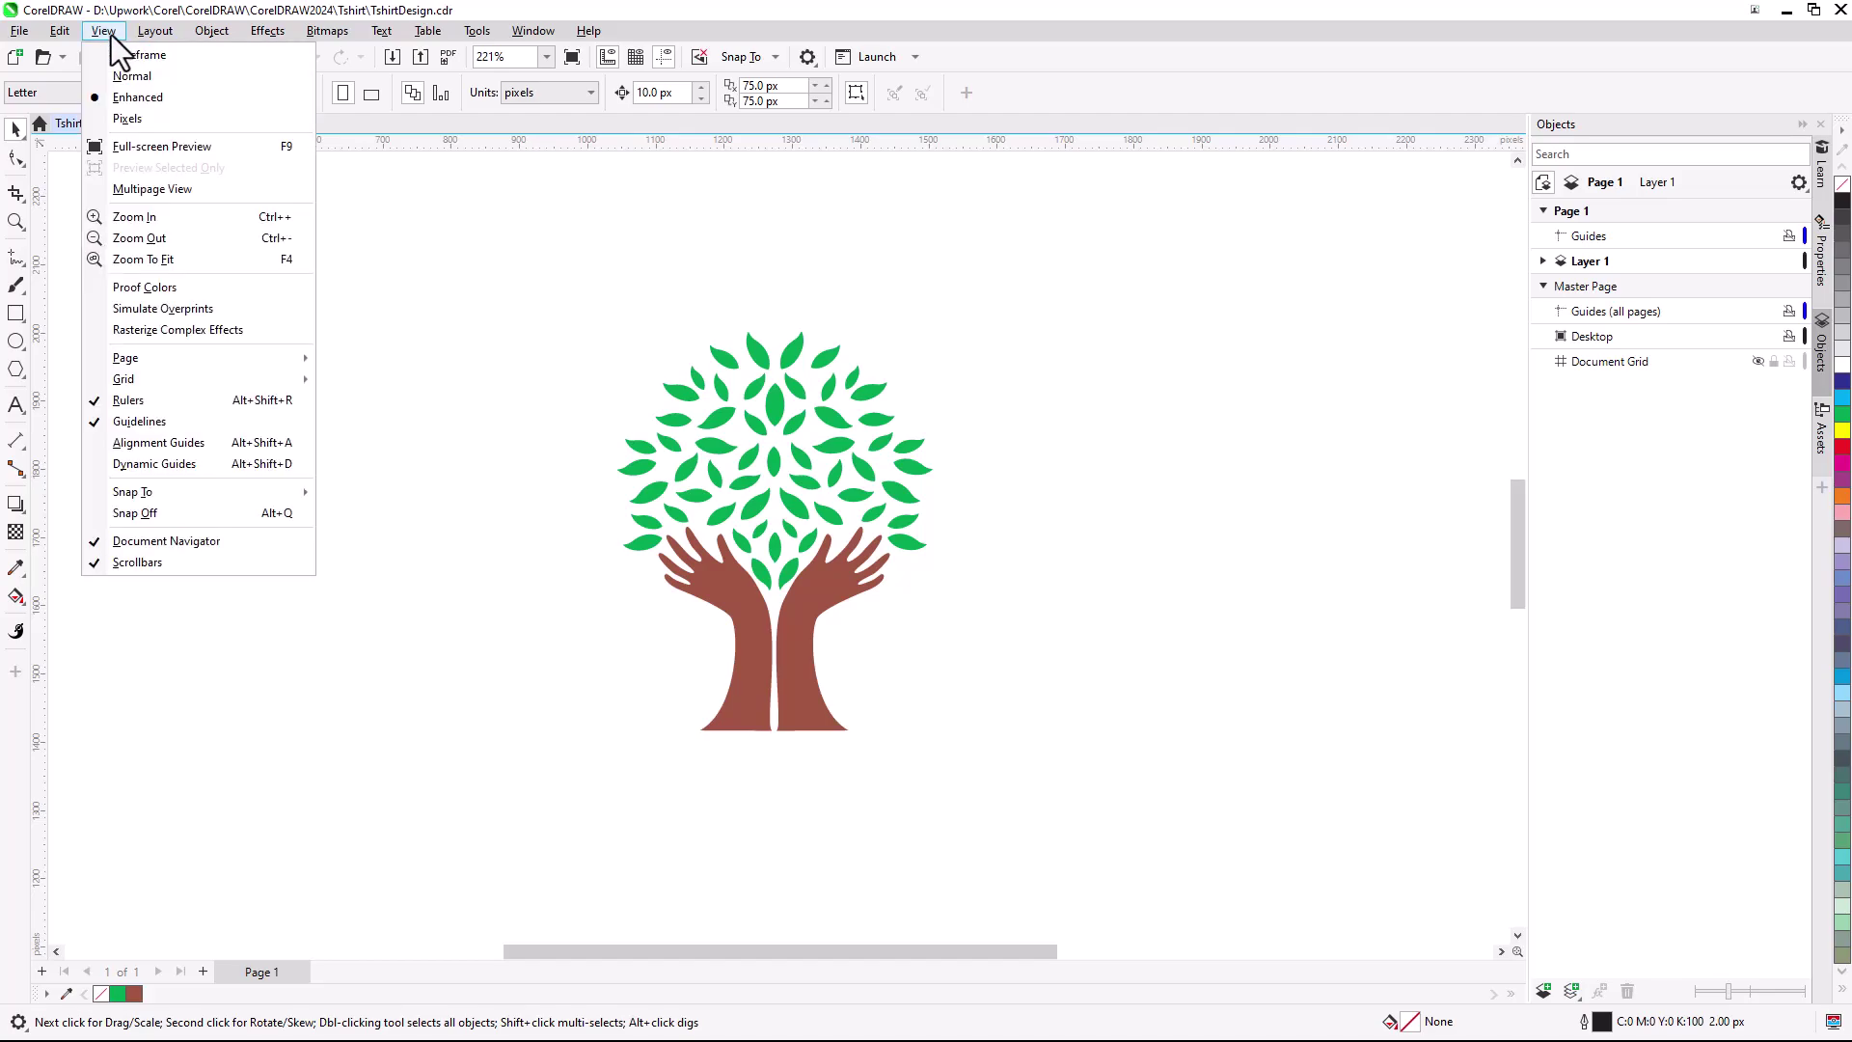
{"action": "left_click", "coordinate": [212, 442]}
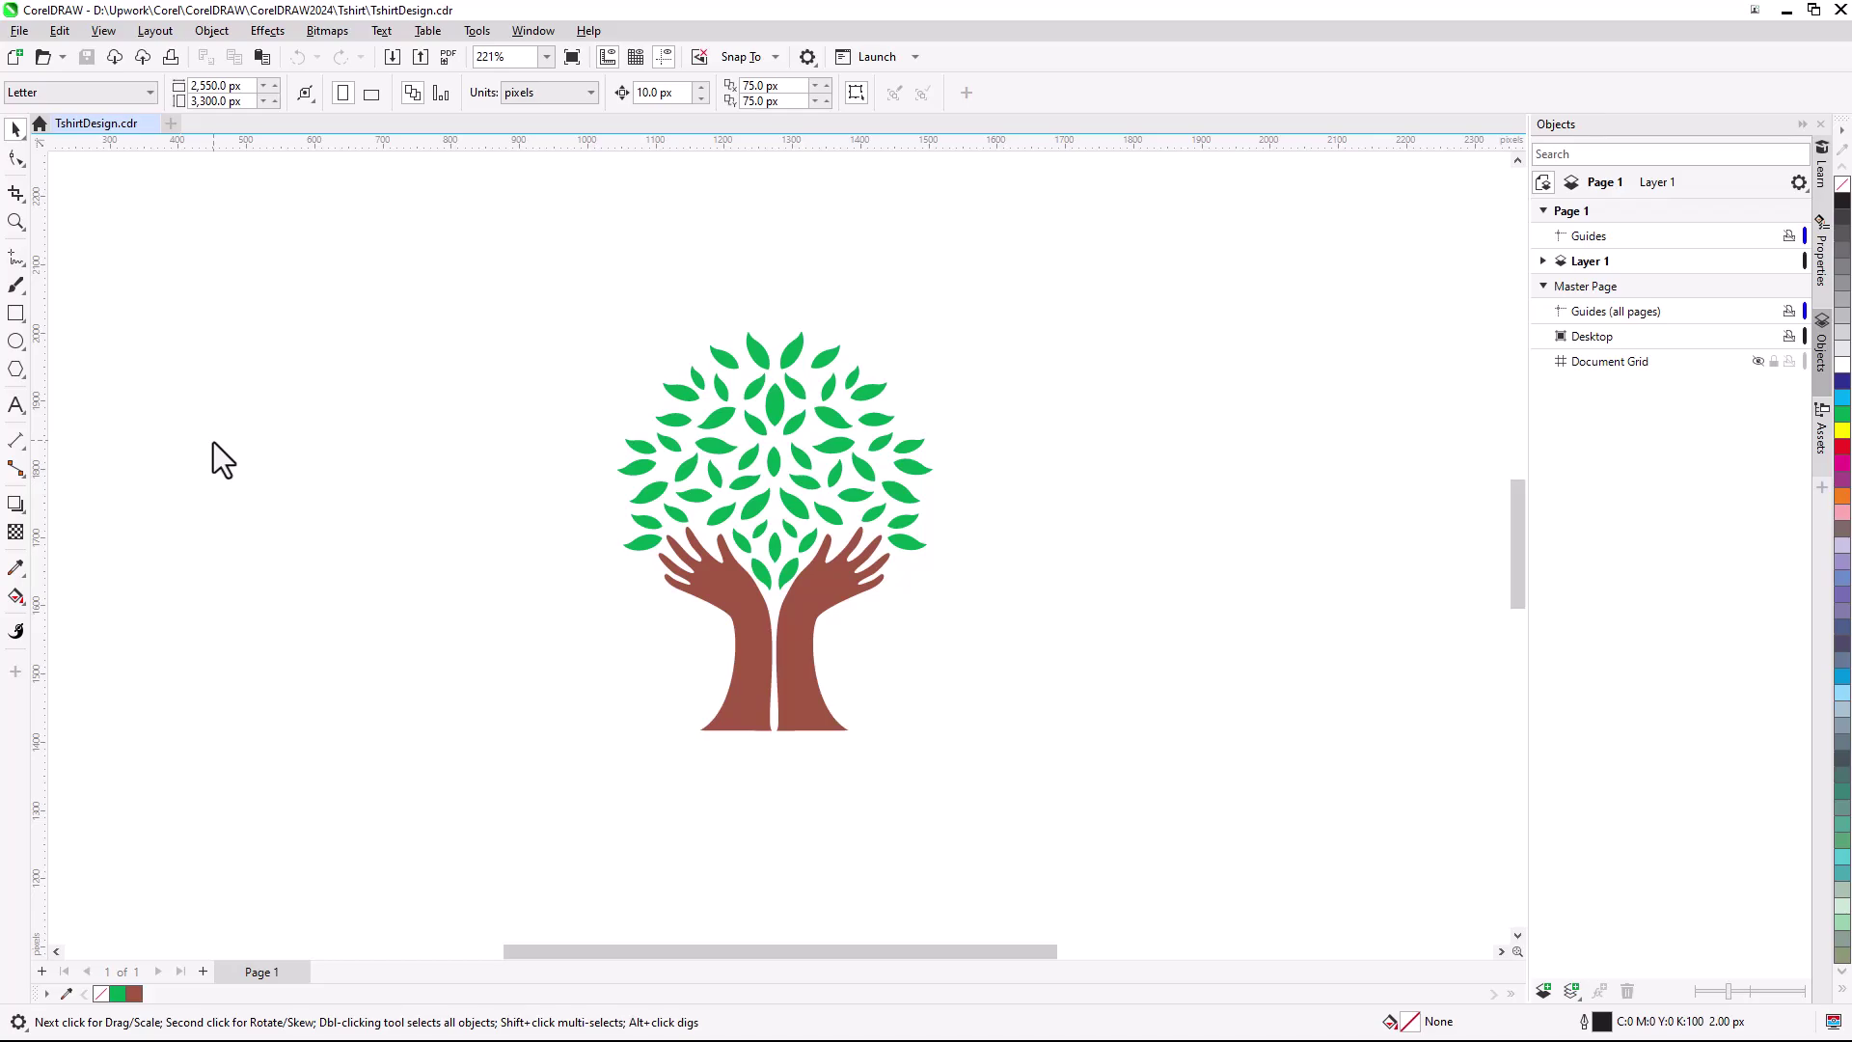
- Set the page size to 1000 px wide by 1000 px high
{"action": "left_click", "coordinate": [232, 85]}
{"action": "type", "text": "1000"}
{"action": "key", "text": "Tab"}
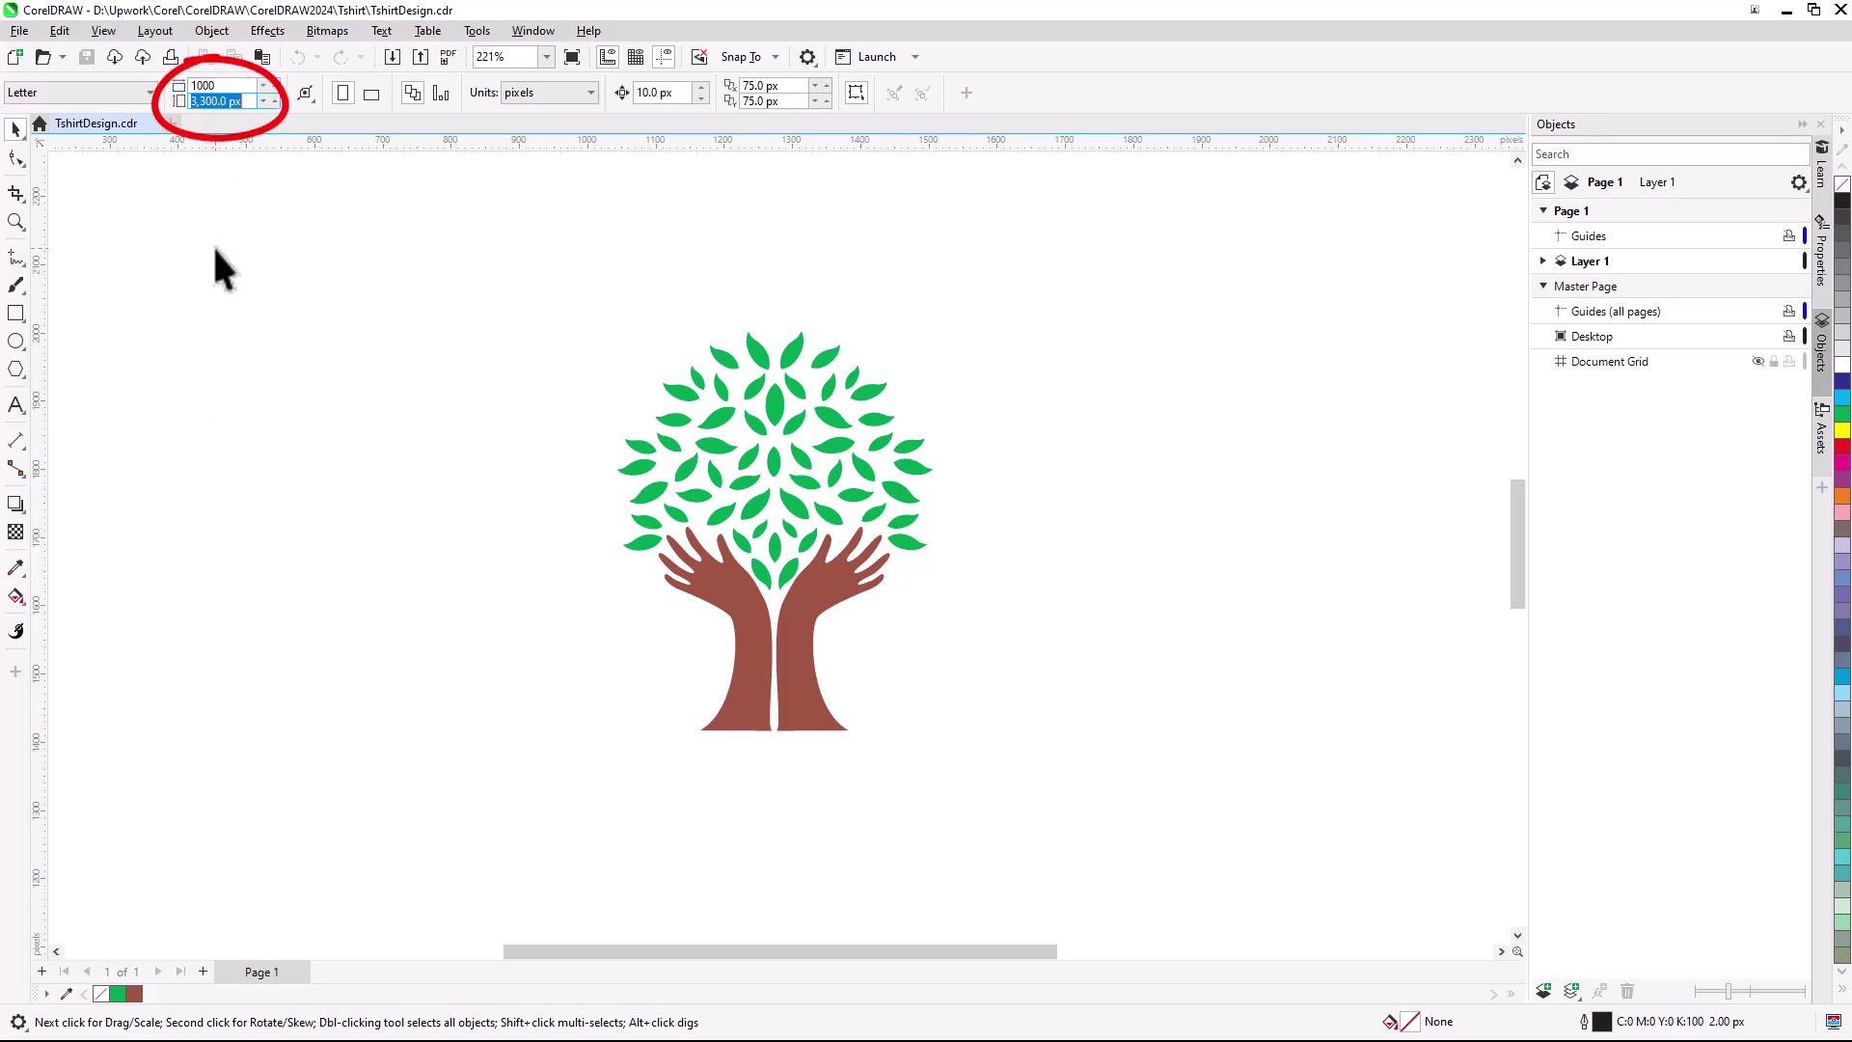
{"action": "type", "text": "1000"}
{"action": "key", "text": "Return"}
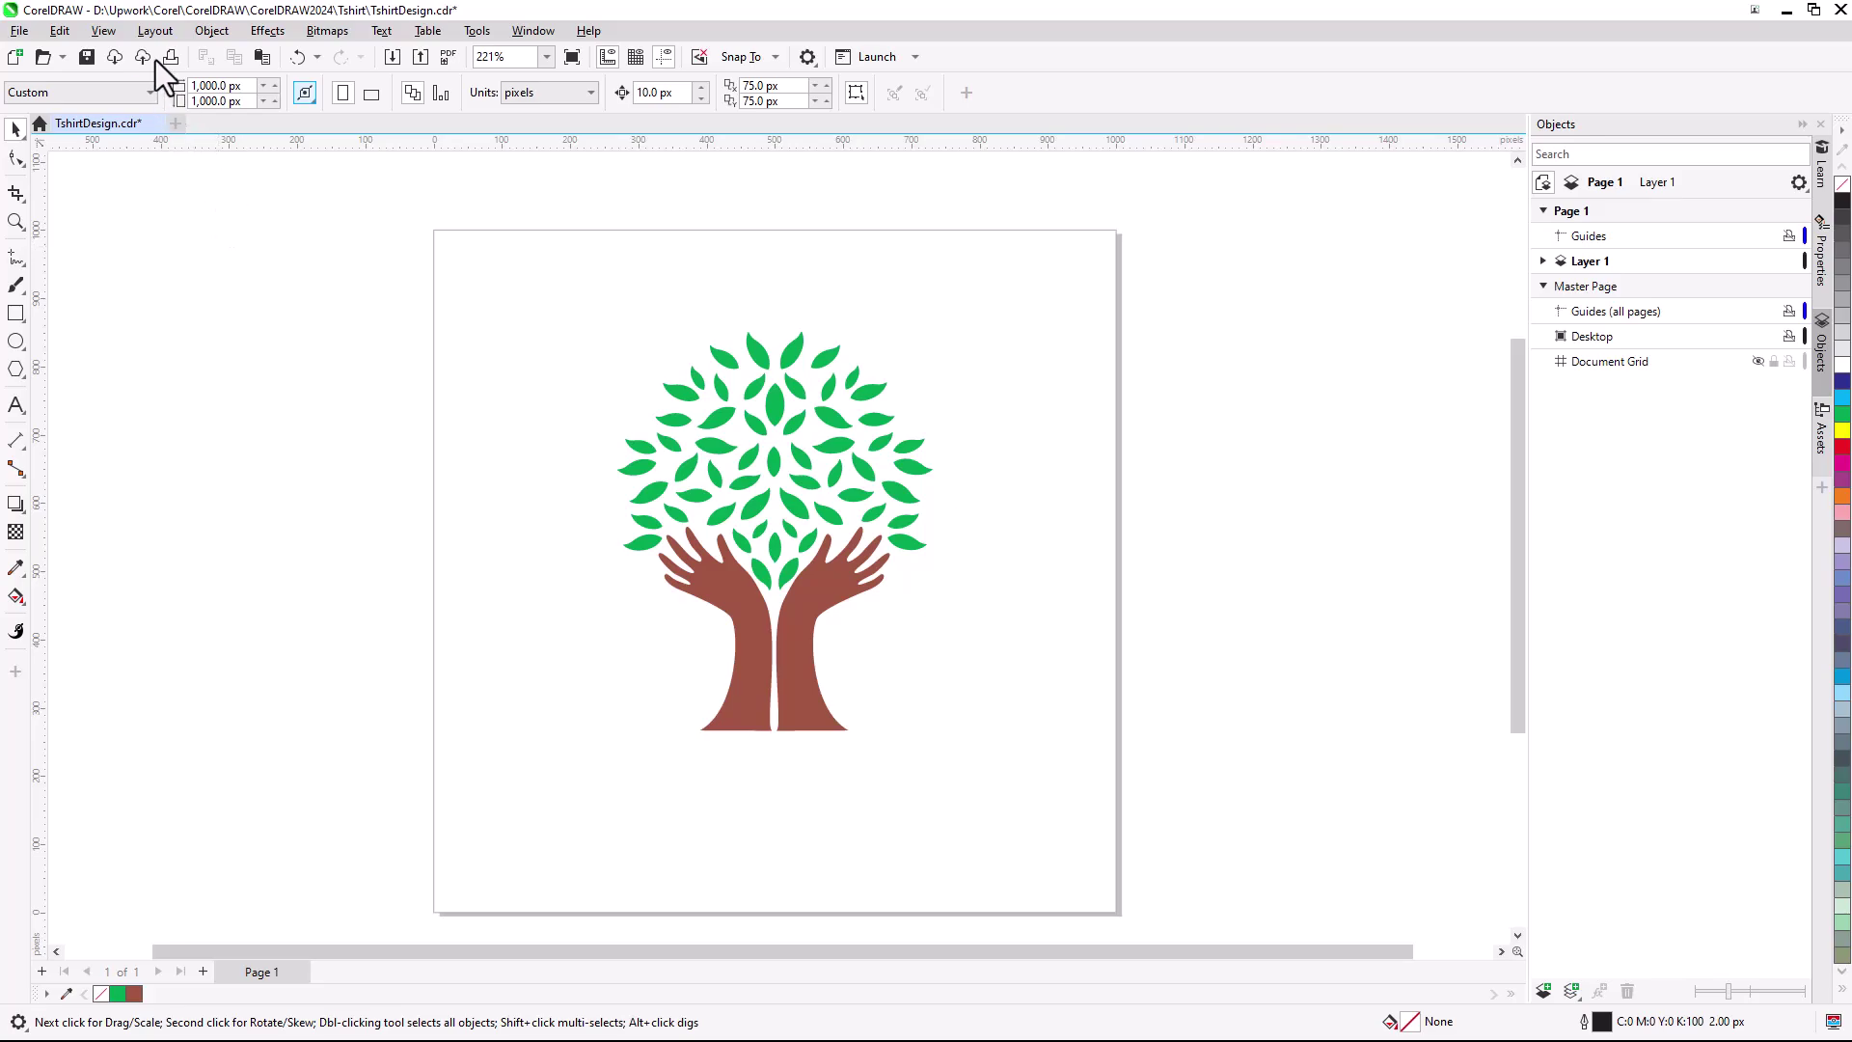
- Try a solid page background of RGB 207, 205, 178 excluded from printing and export, and undo it
{"action": "left_click", "coordinate": [154, 33]}
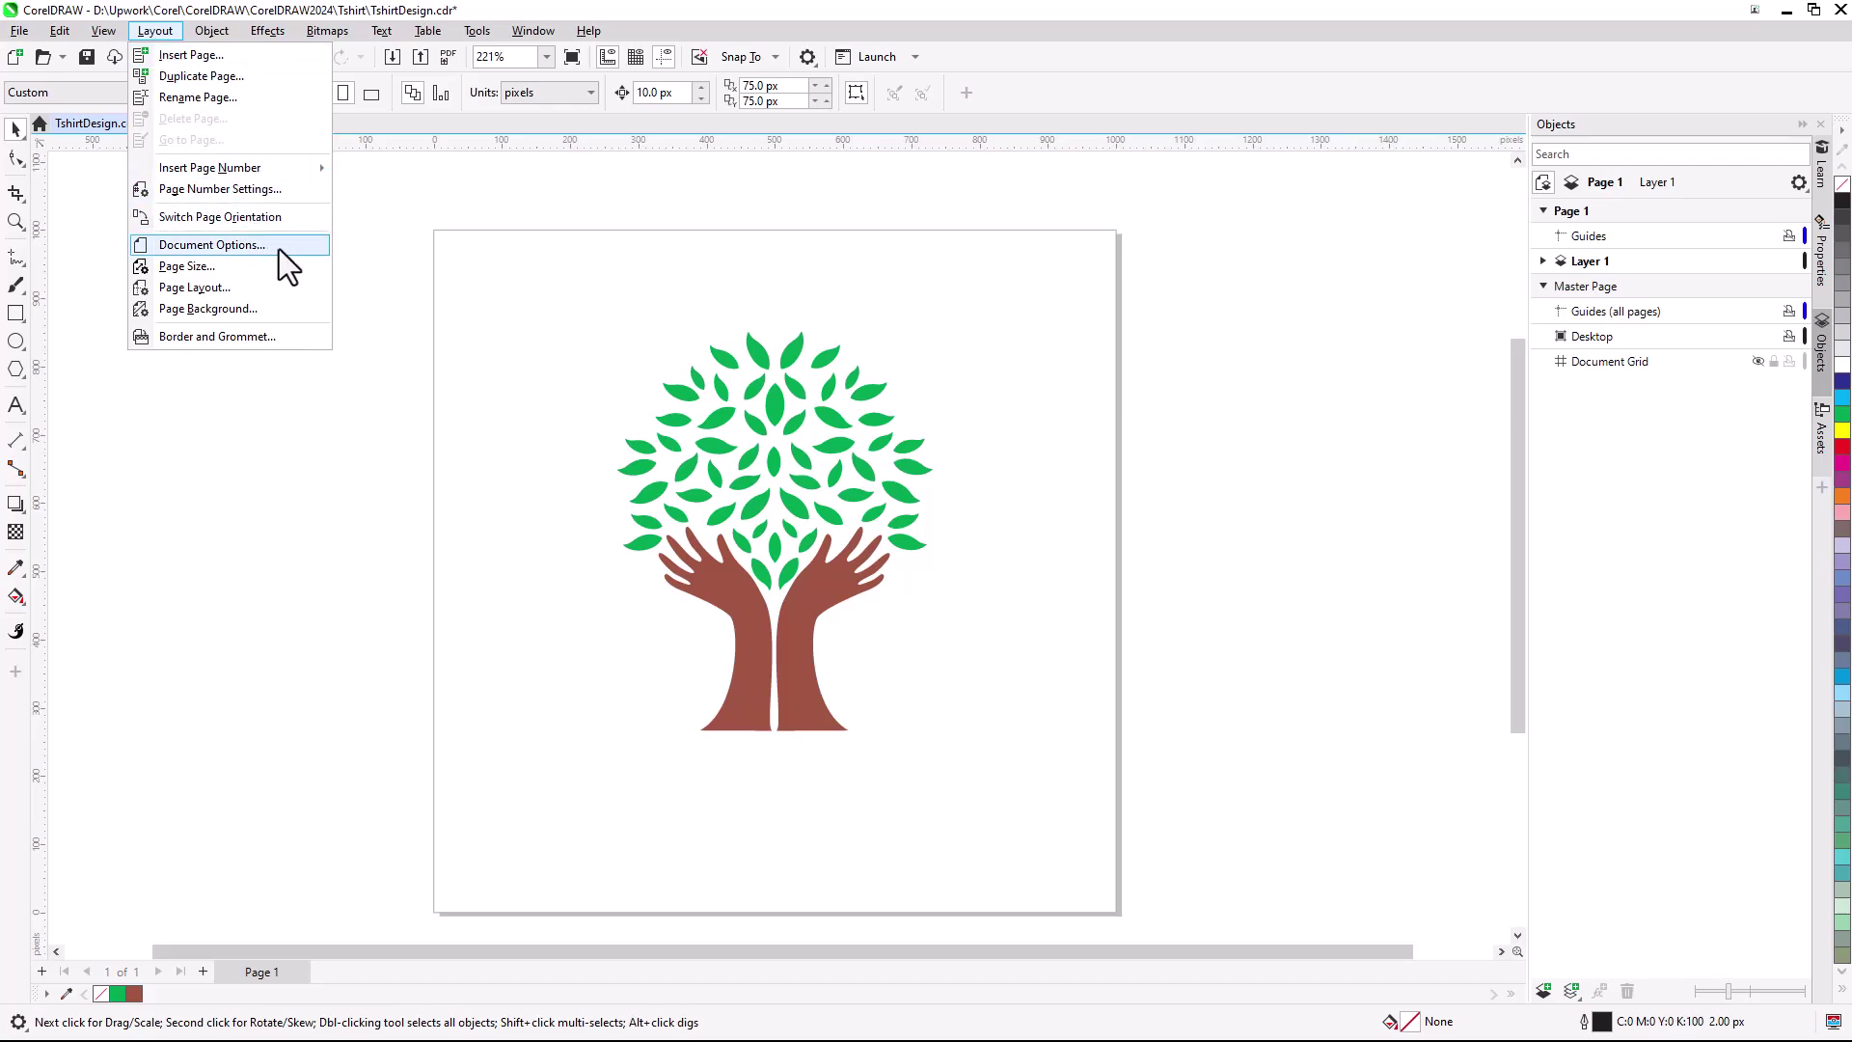
{"action": "left_click", "coordinate": [280, 248]}
{"action": "left_click", "coordinate": [596, 332]}
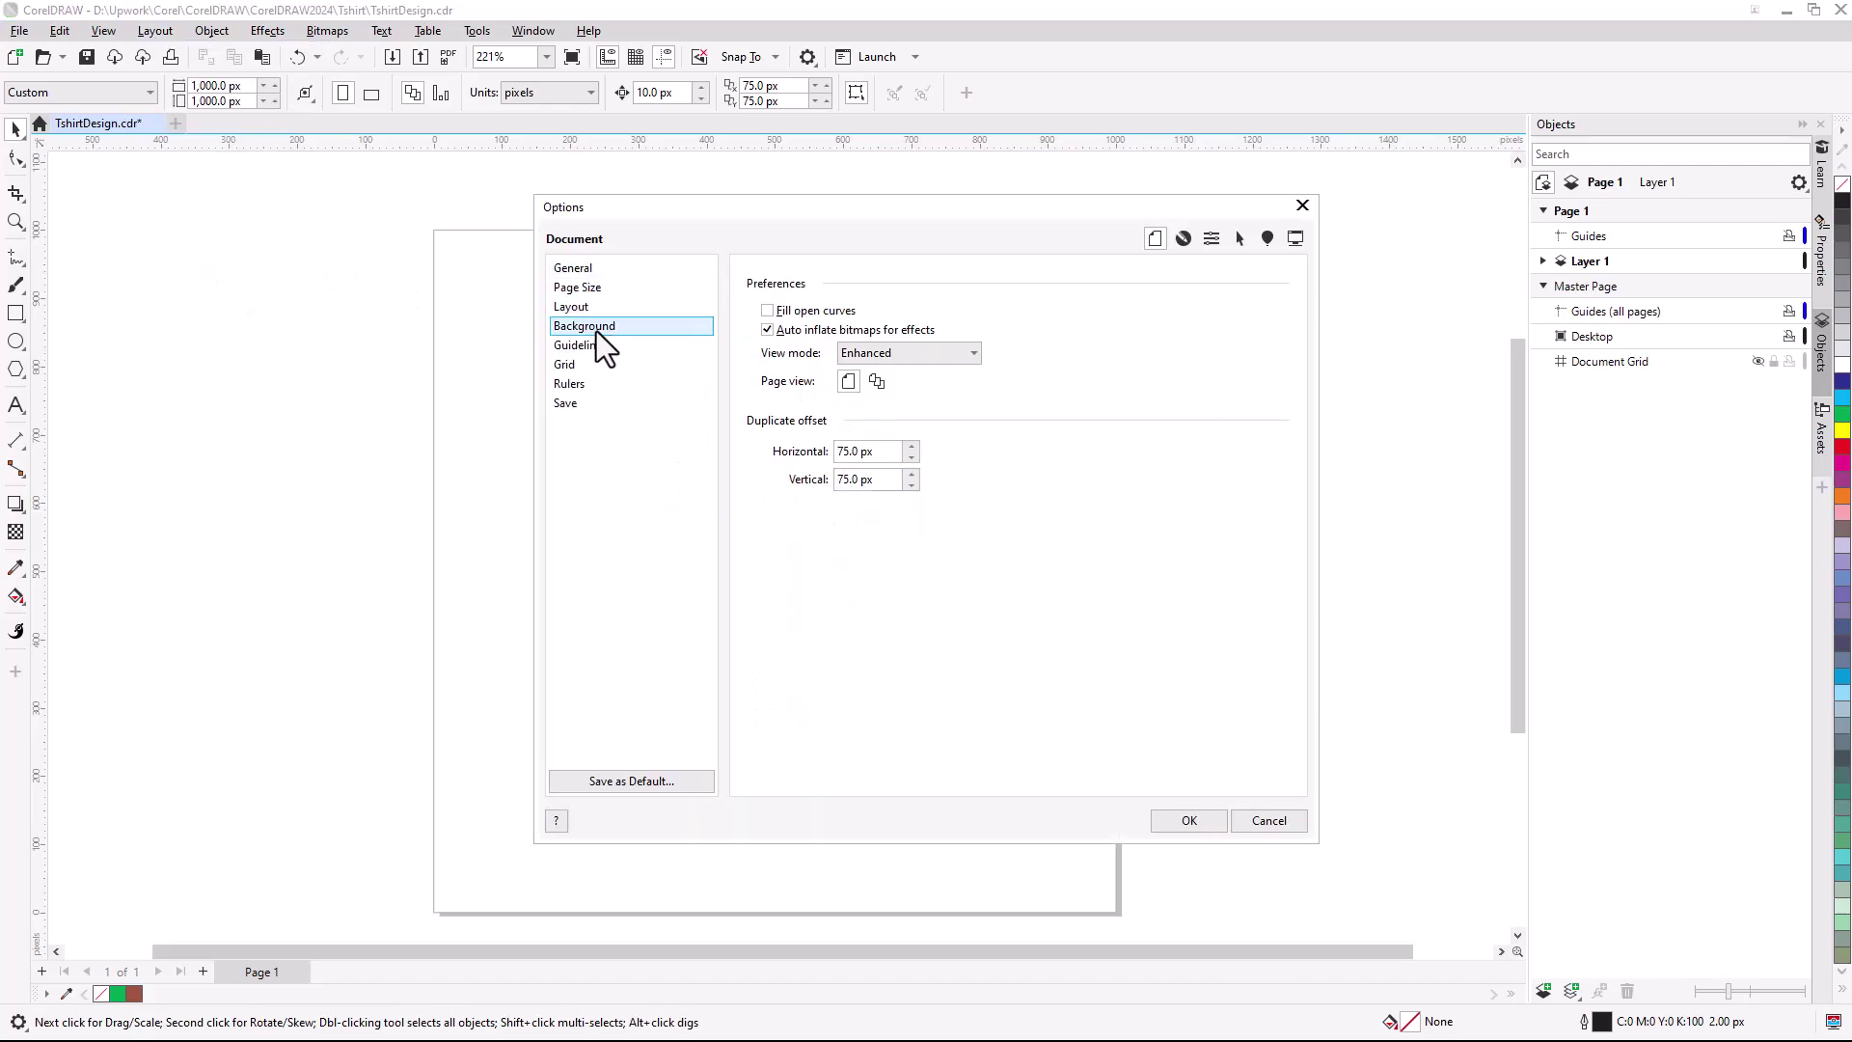
{"action": "left_click", "coordinate": [756, 305]}
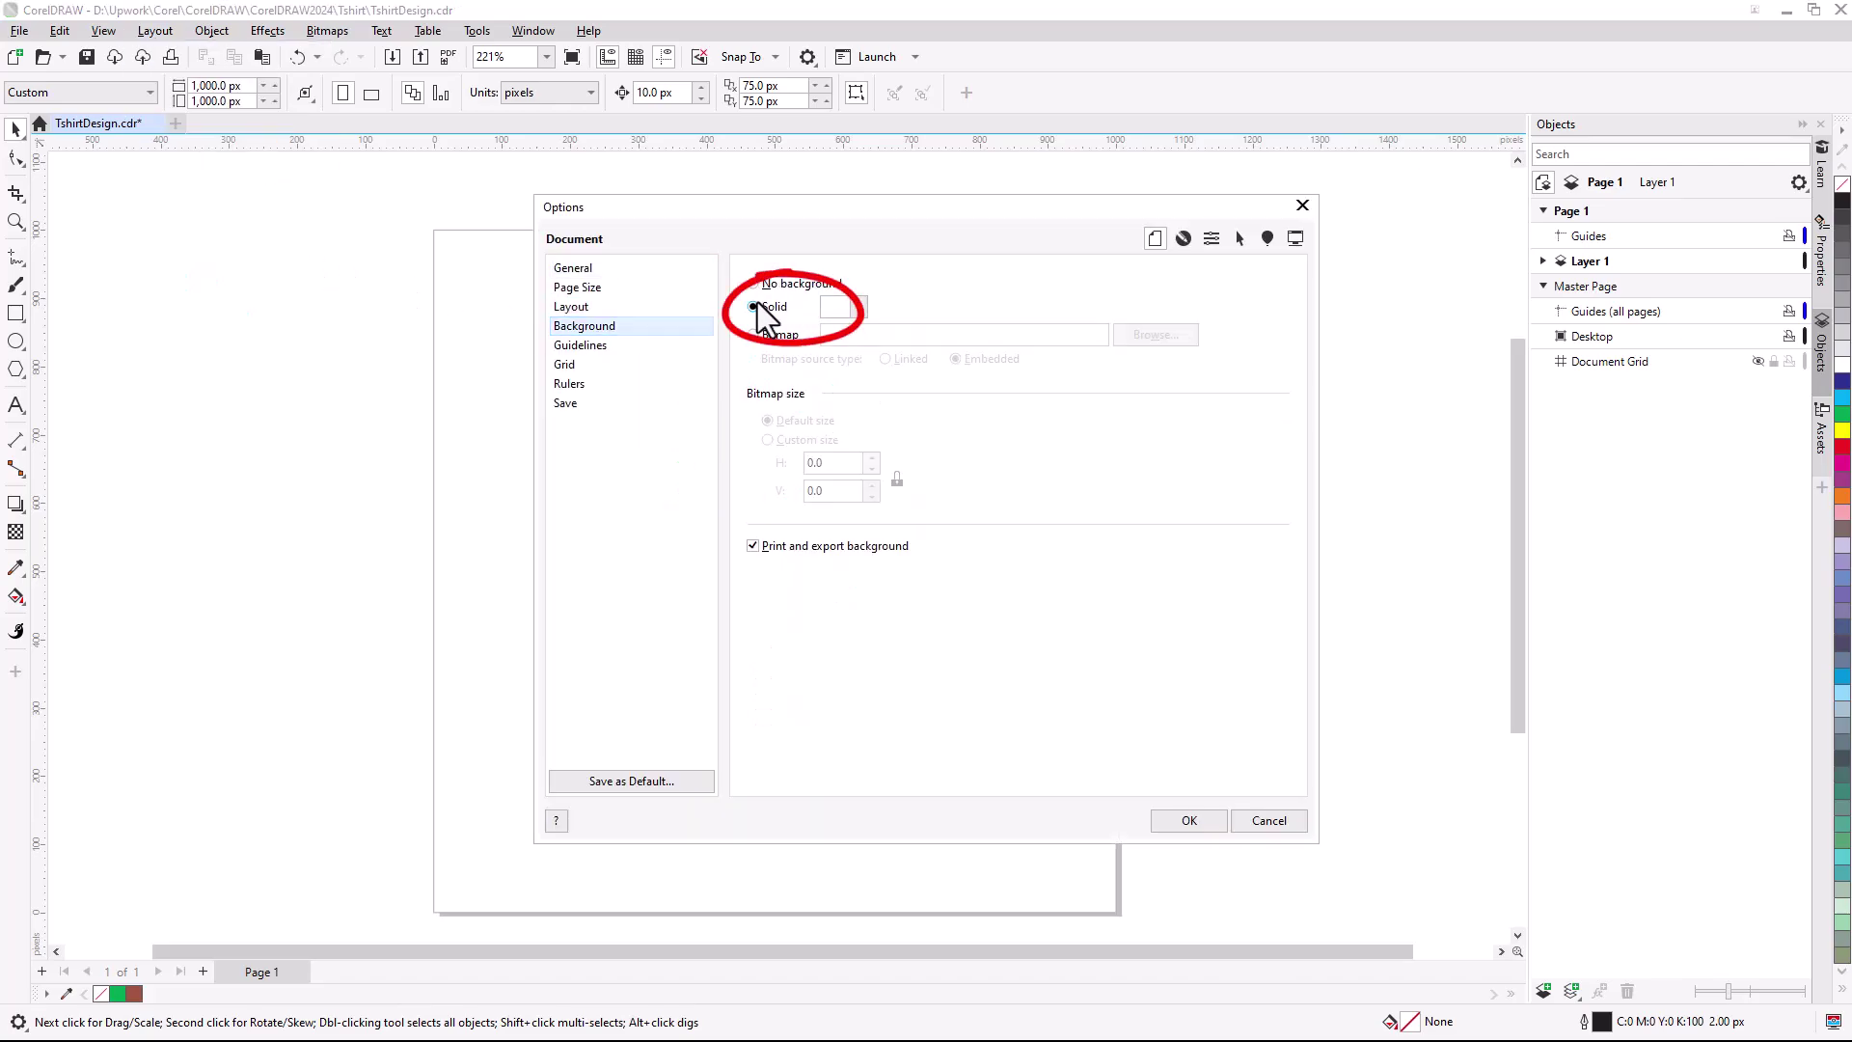
{"action": "left_click", "coordinate": [859, 307]}
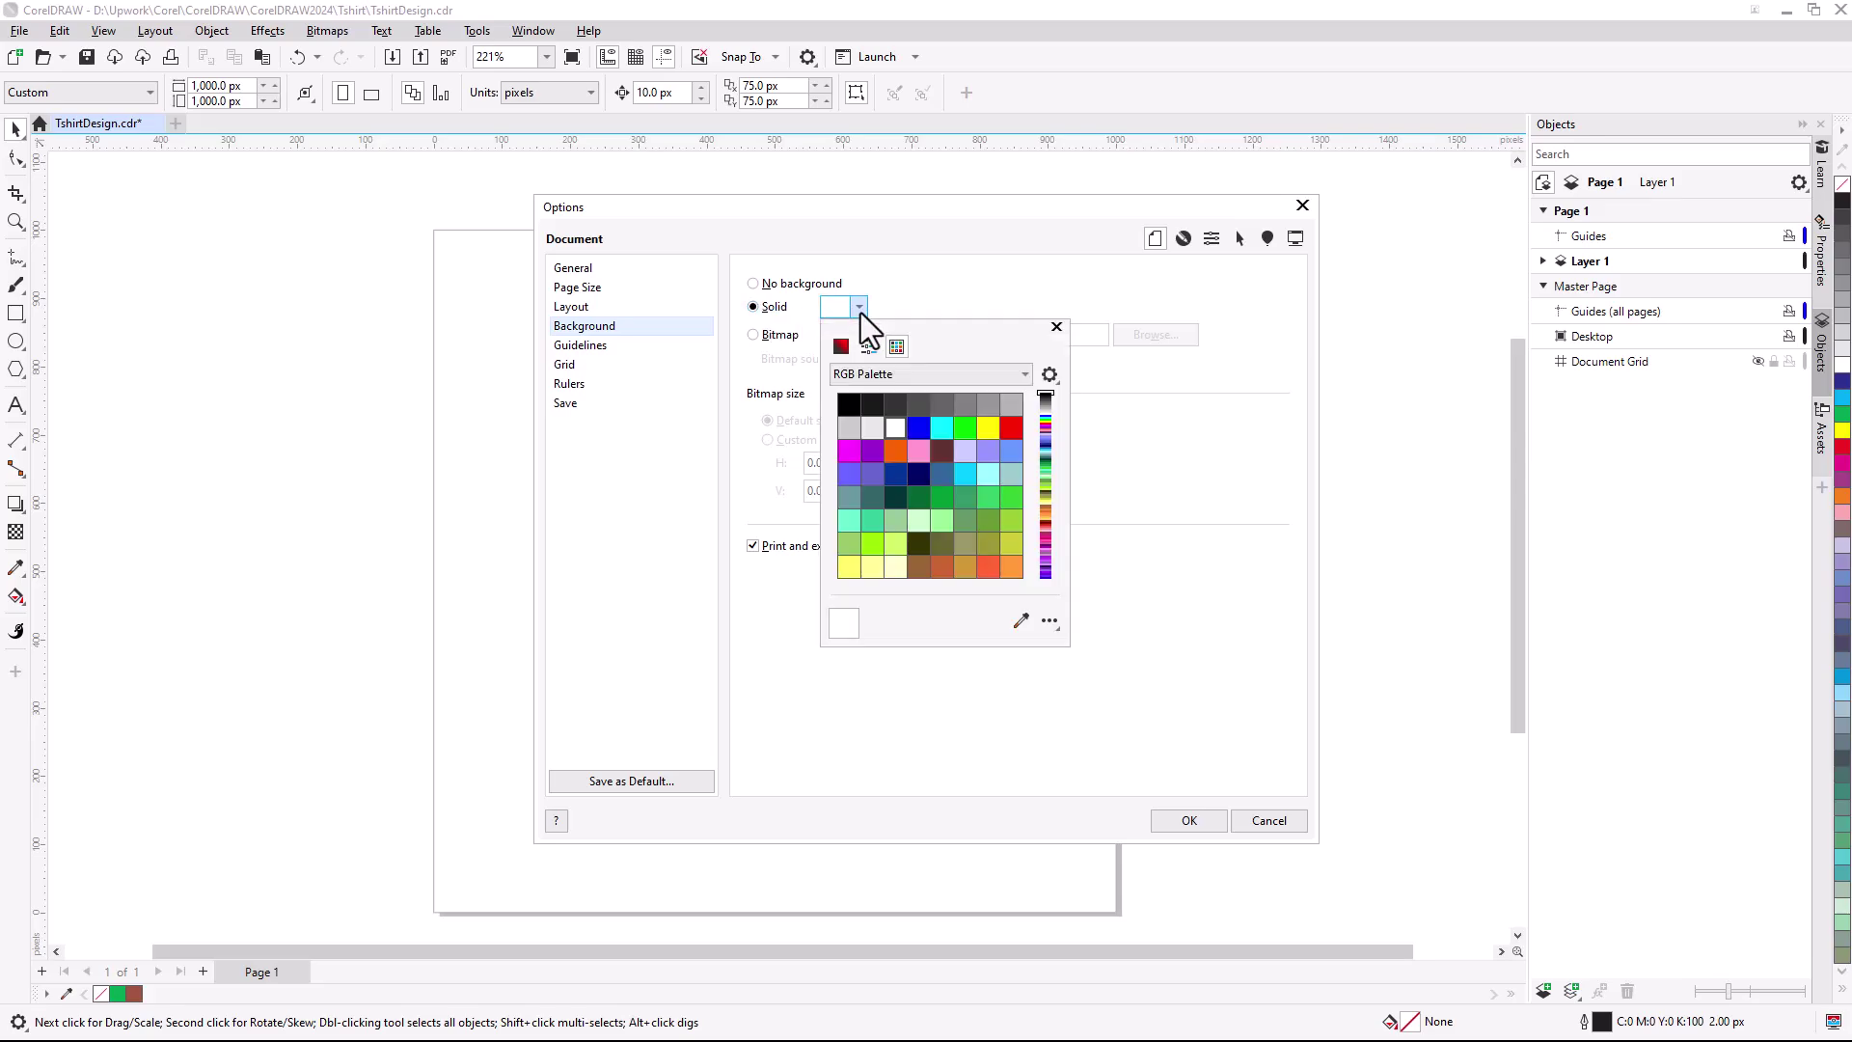
{"action": "left_click", "coordinate": [871, 345]}
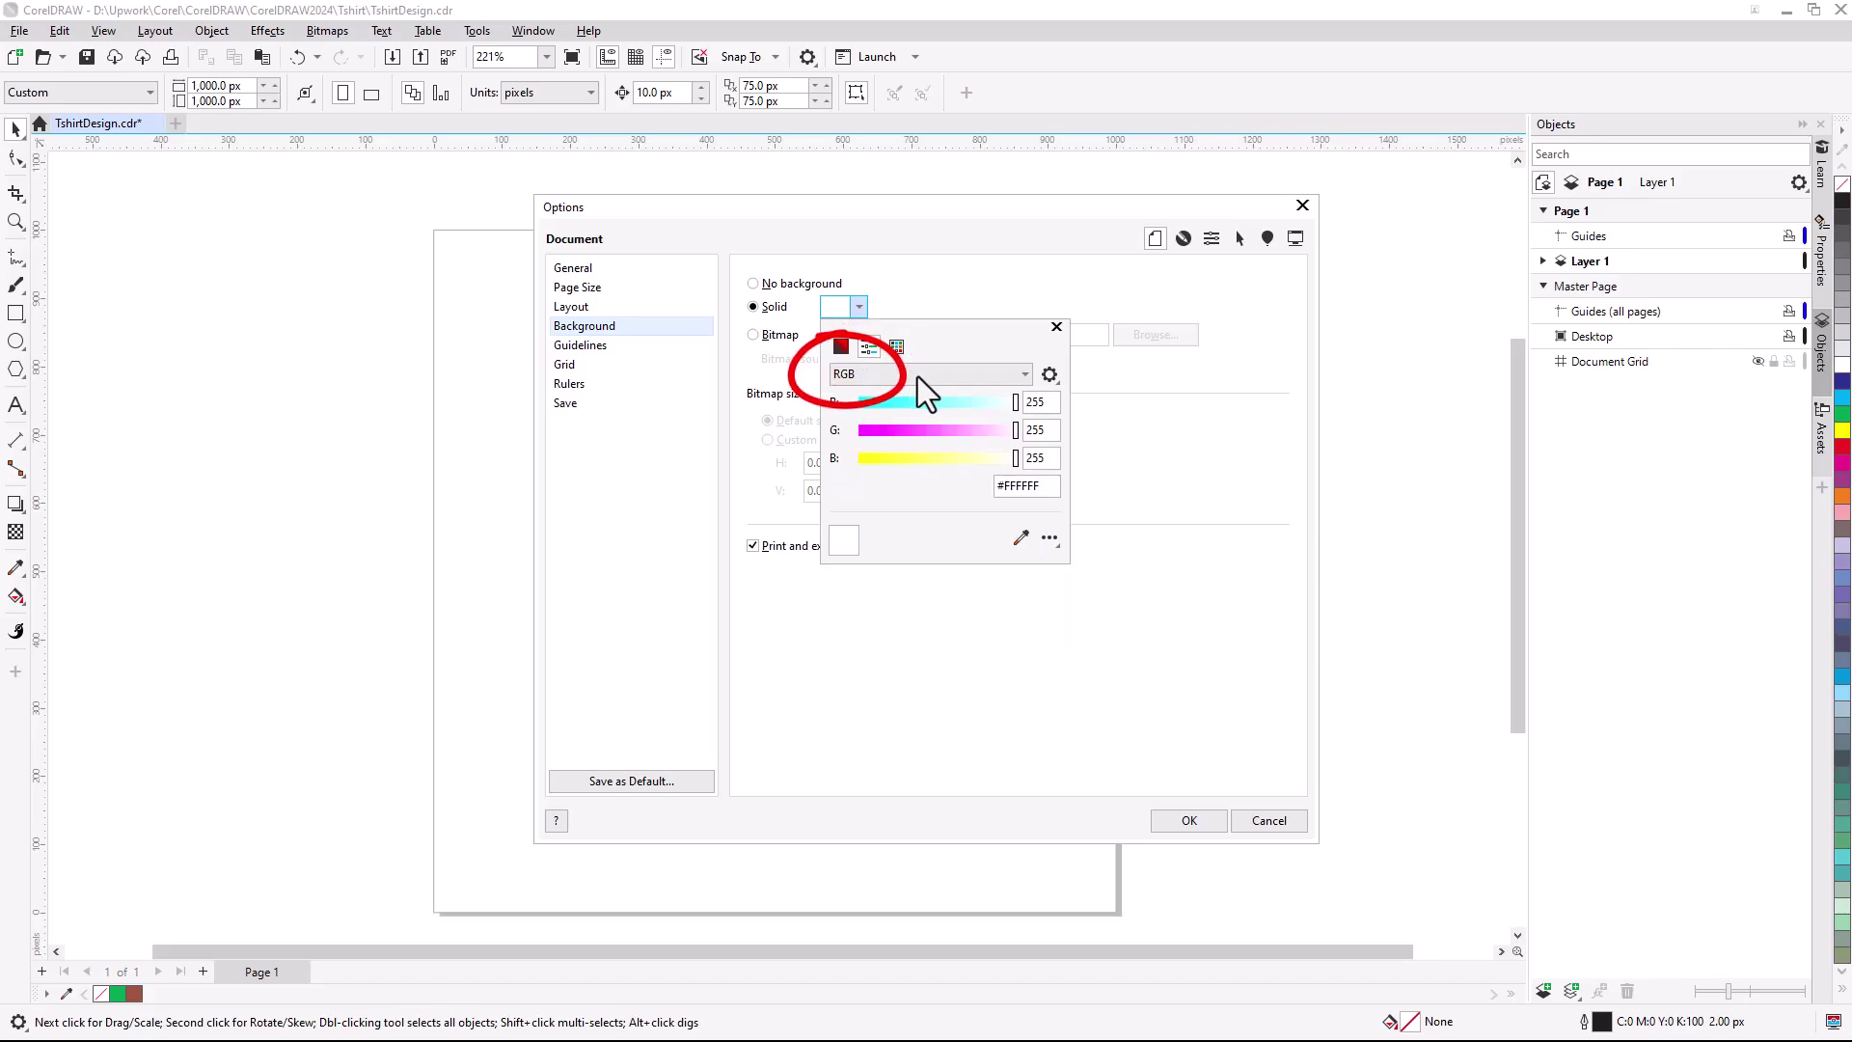
{"action": "mouse_move", "coordinate": [1015, 401]}
{"action": "left_mouse_down"}
{"action": "mouse_move", "coordinate": [986, 410]}
{"action": "mouse_move", "coordinate": [970, 467]}
{"action": "left_mouse_up"}
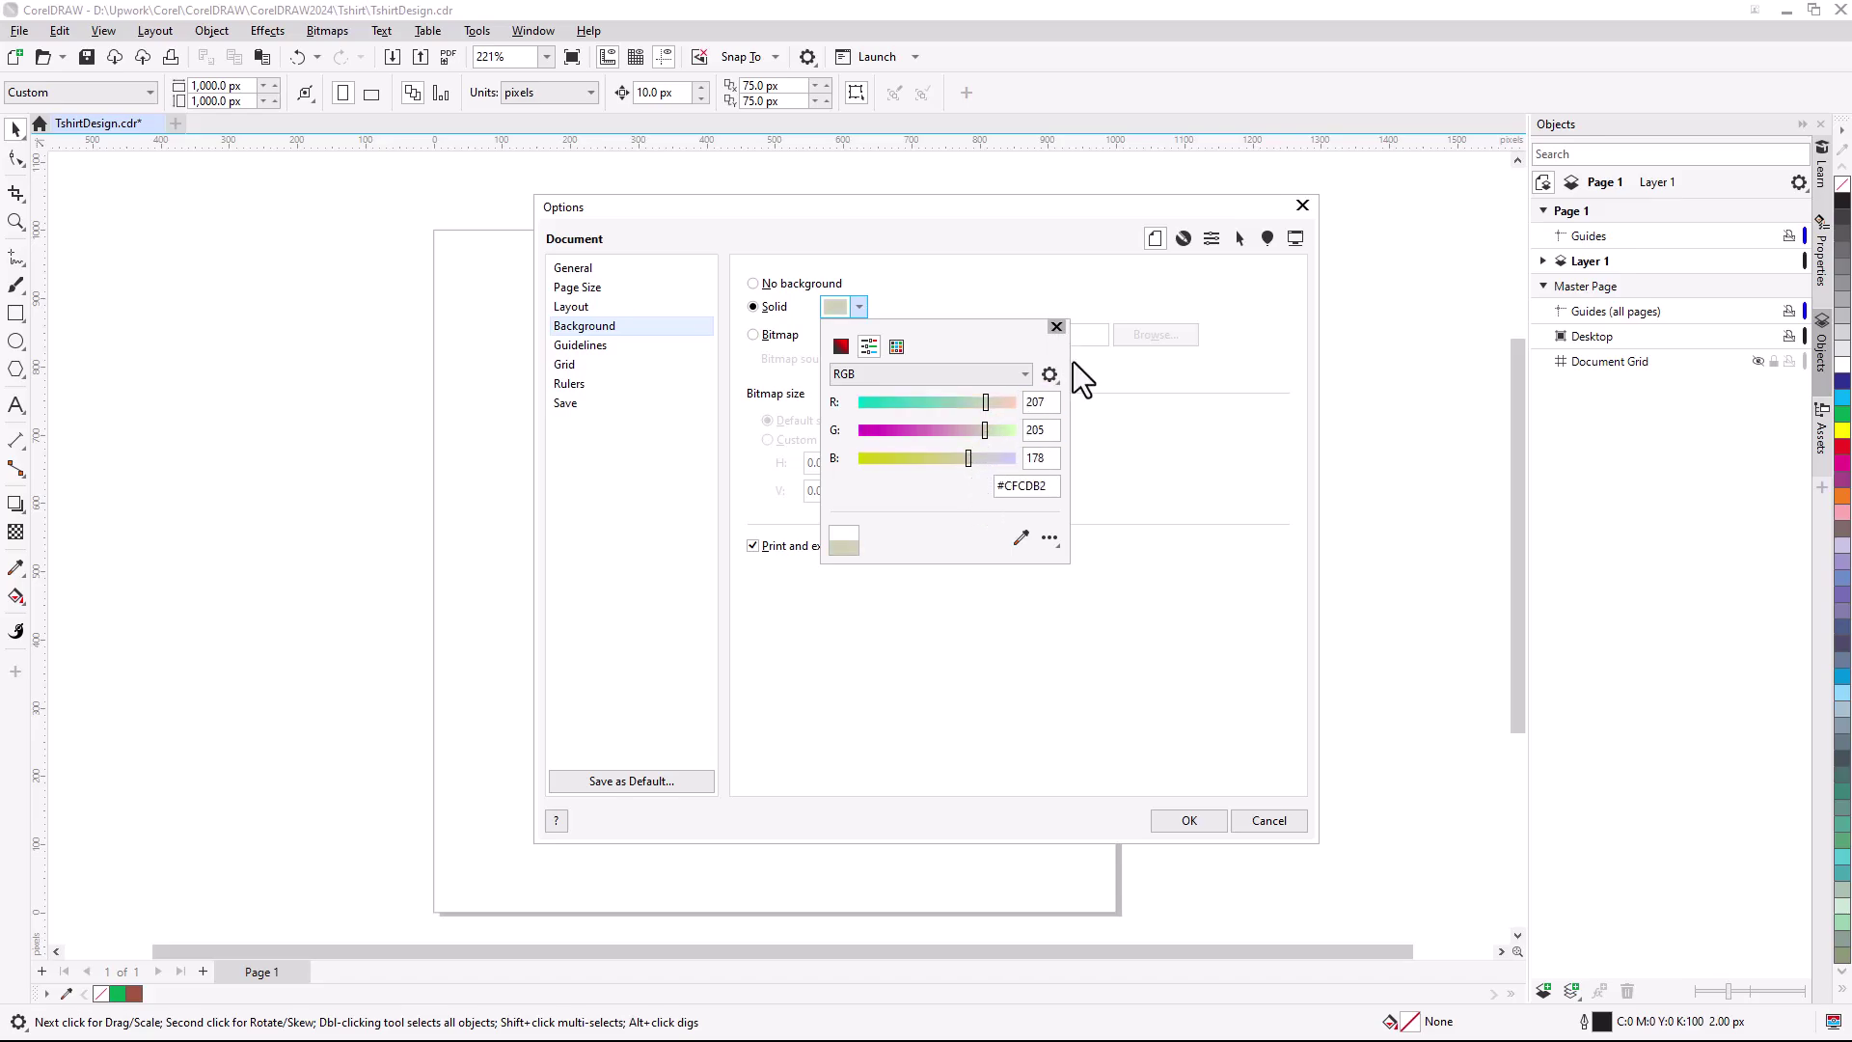
{"action": "left_click", "coordinate": [753, 546]}
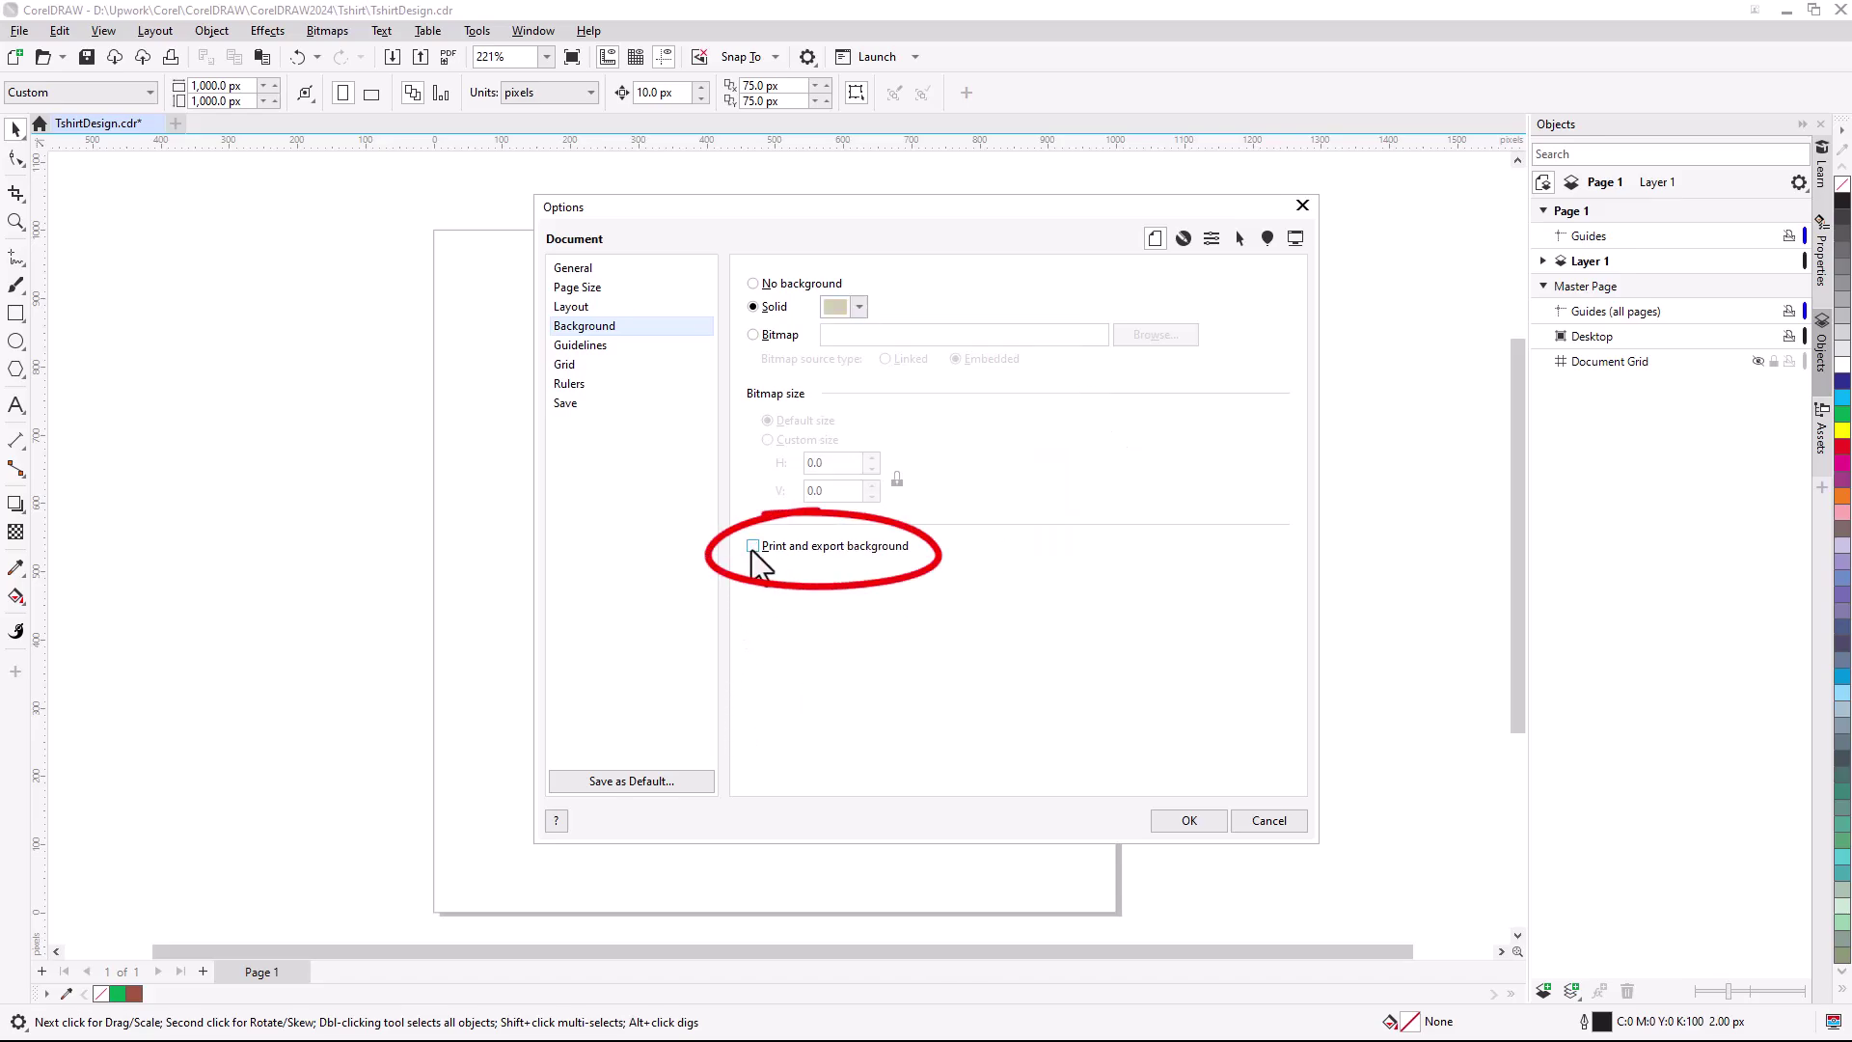
{"action": "left_click", "coordinate": [1173, 820]}
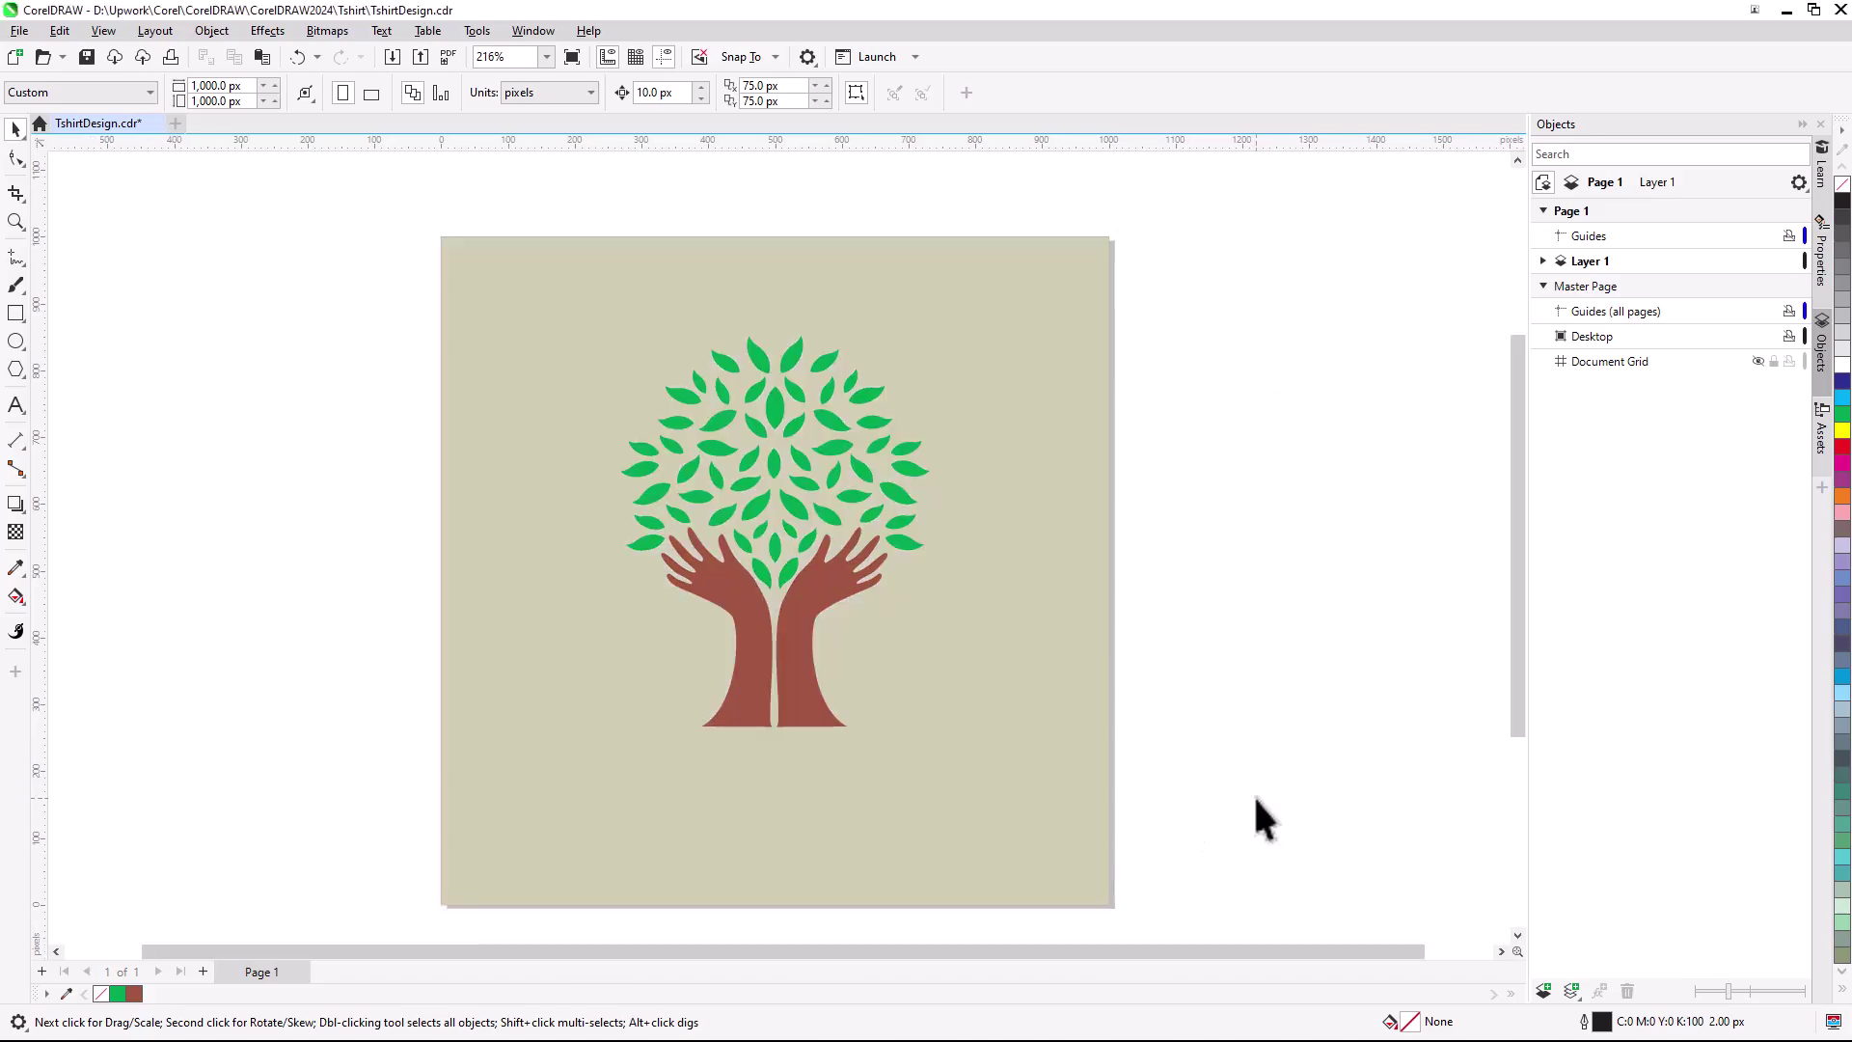
{"action": "key", "text": "ctrl+z"}
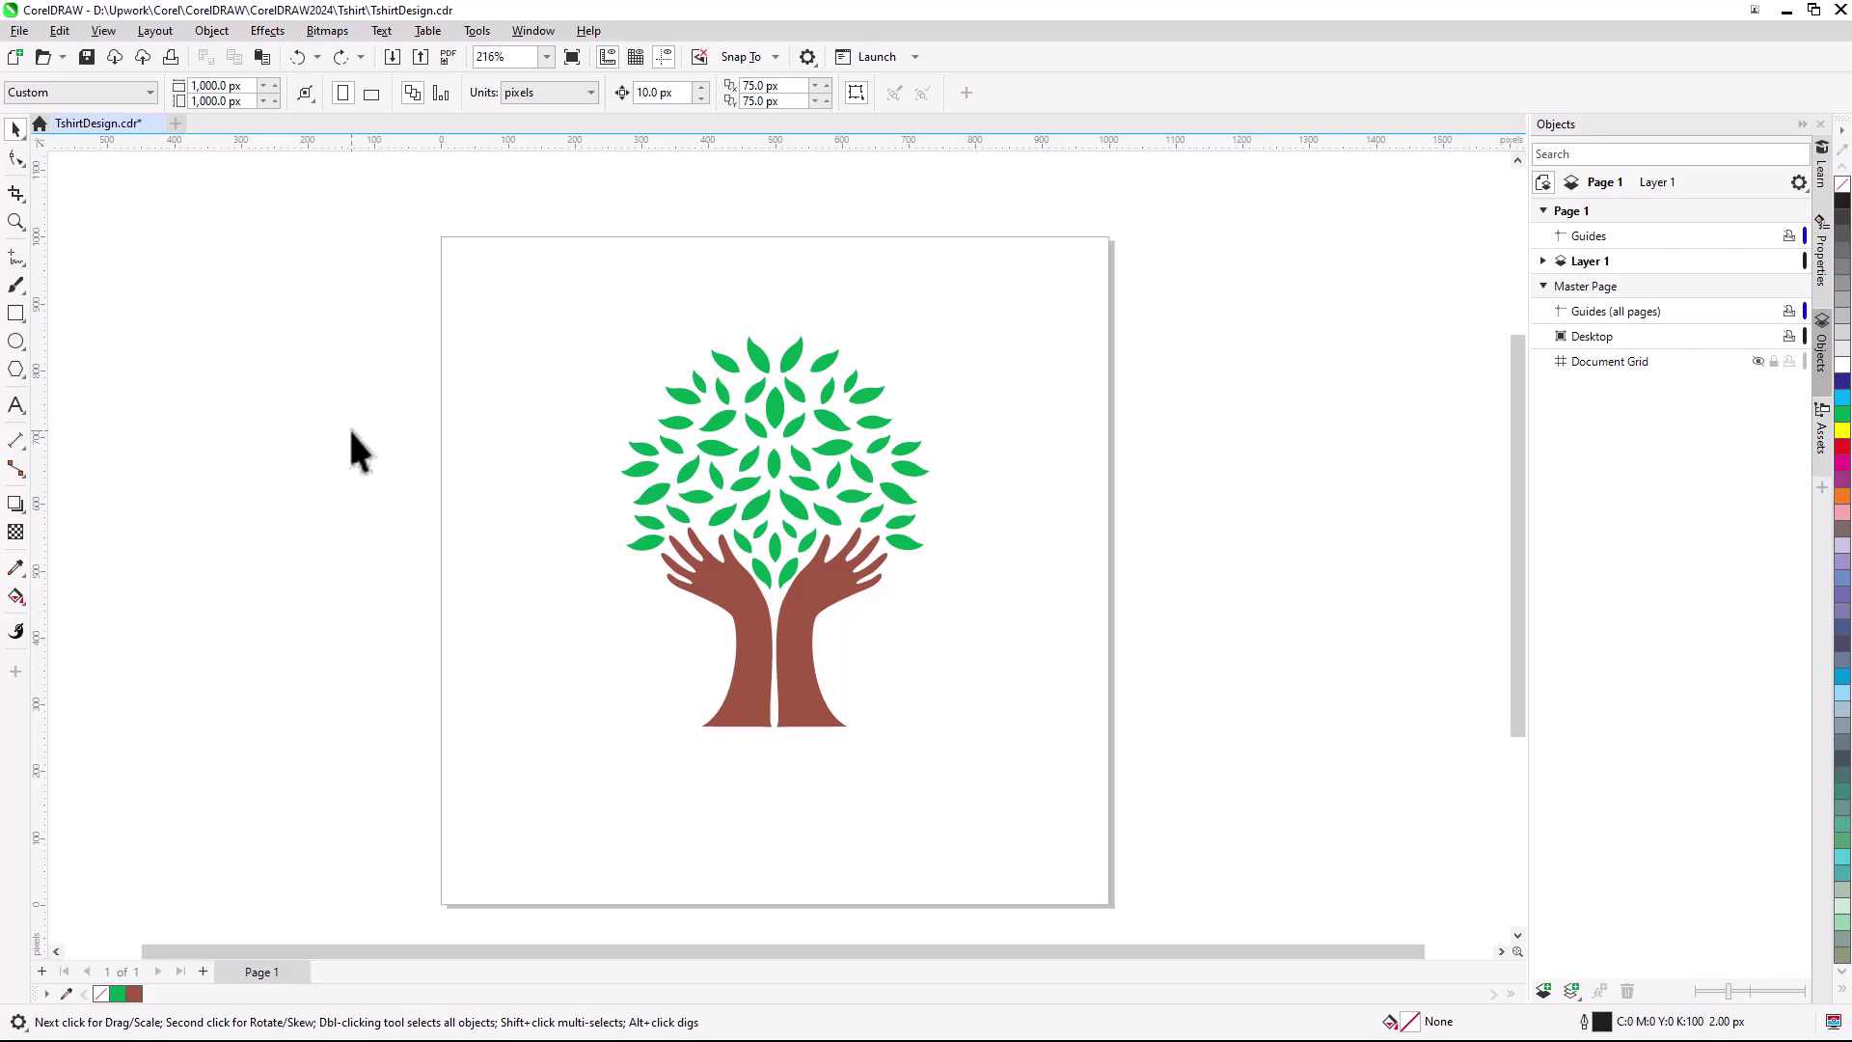
- Draw a 1000 × 1000 px circle around the tree, centered on the page
{"action": "left_click", "coordinate": [15, 342]}
{"action": "left_click_drag", "start_coordinate": [430, 318], "coordinate": [1018, 866]}
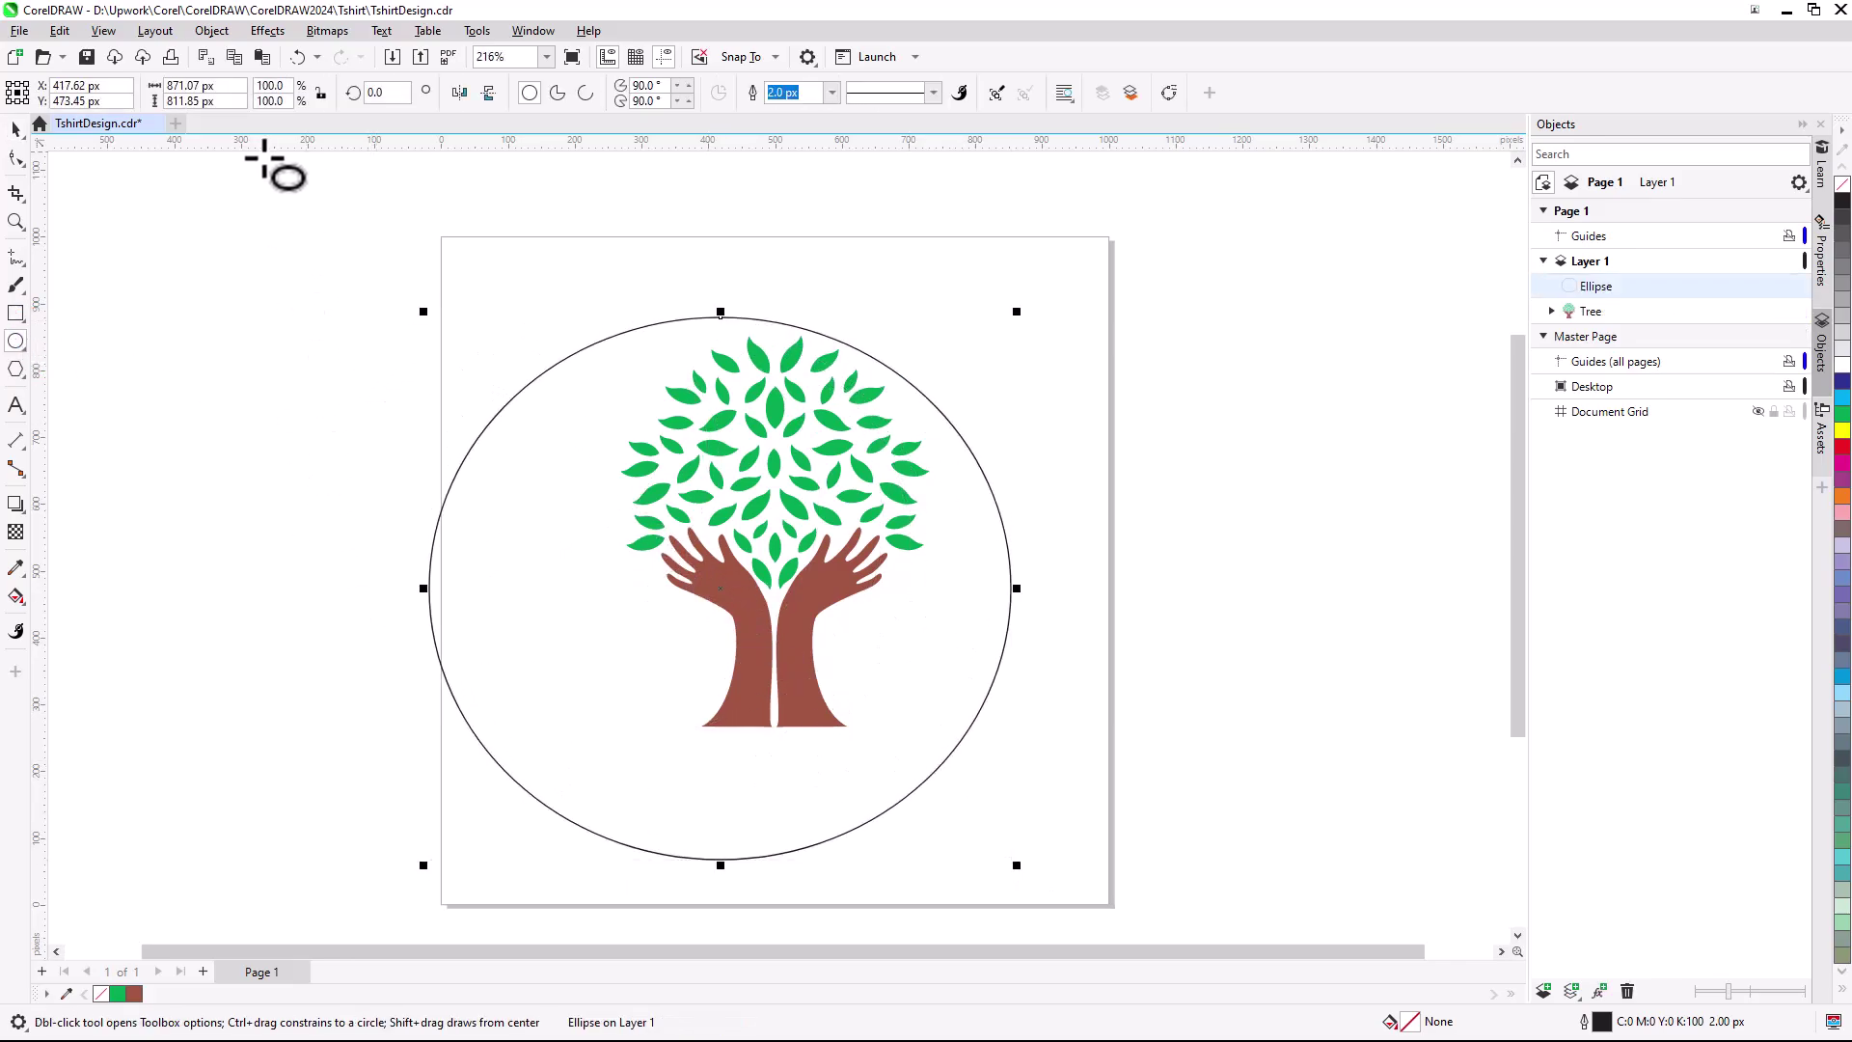
{"action": "left_click", "coordinate": [197, 86]}
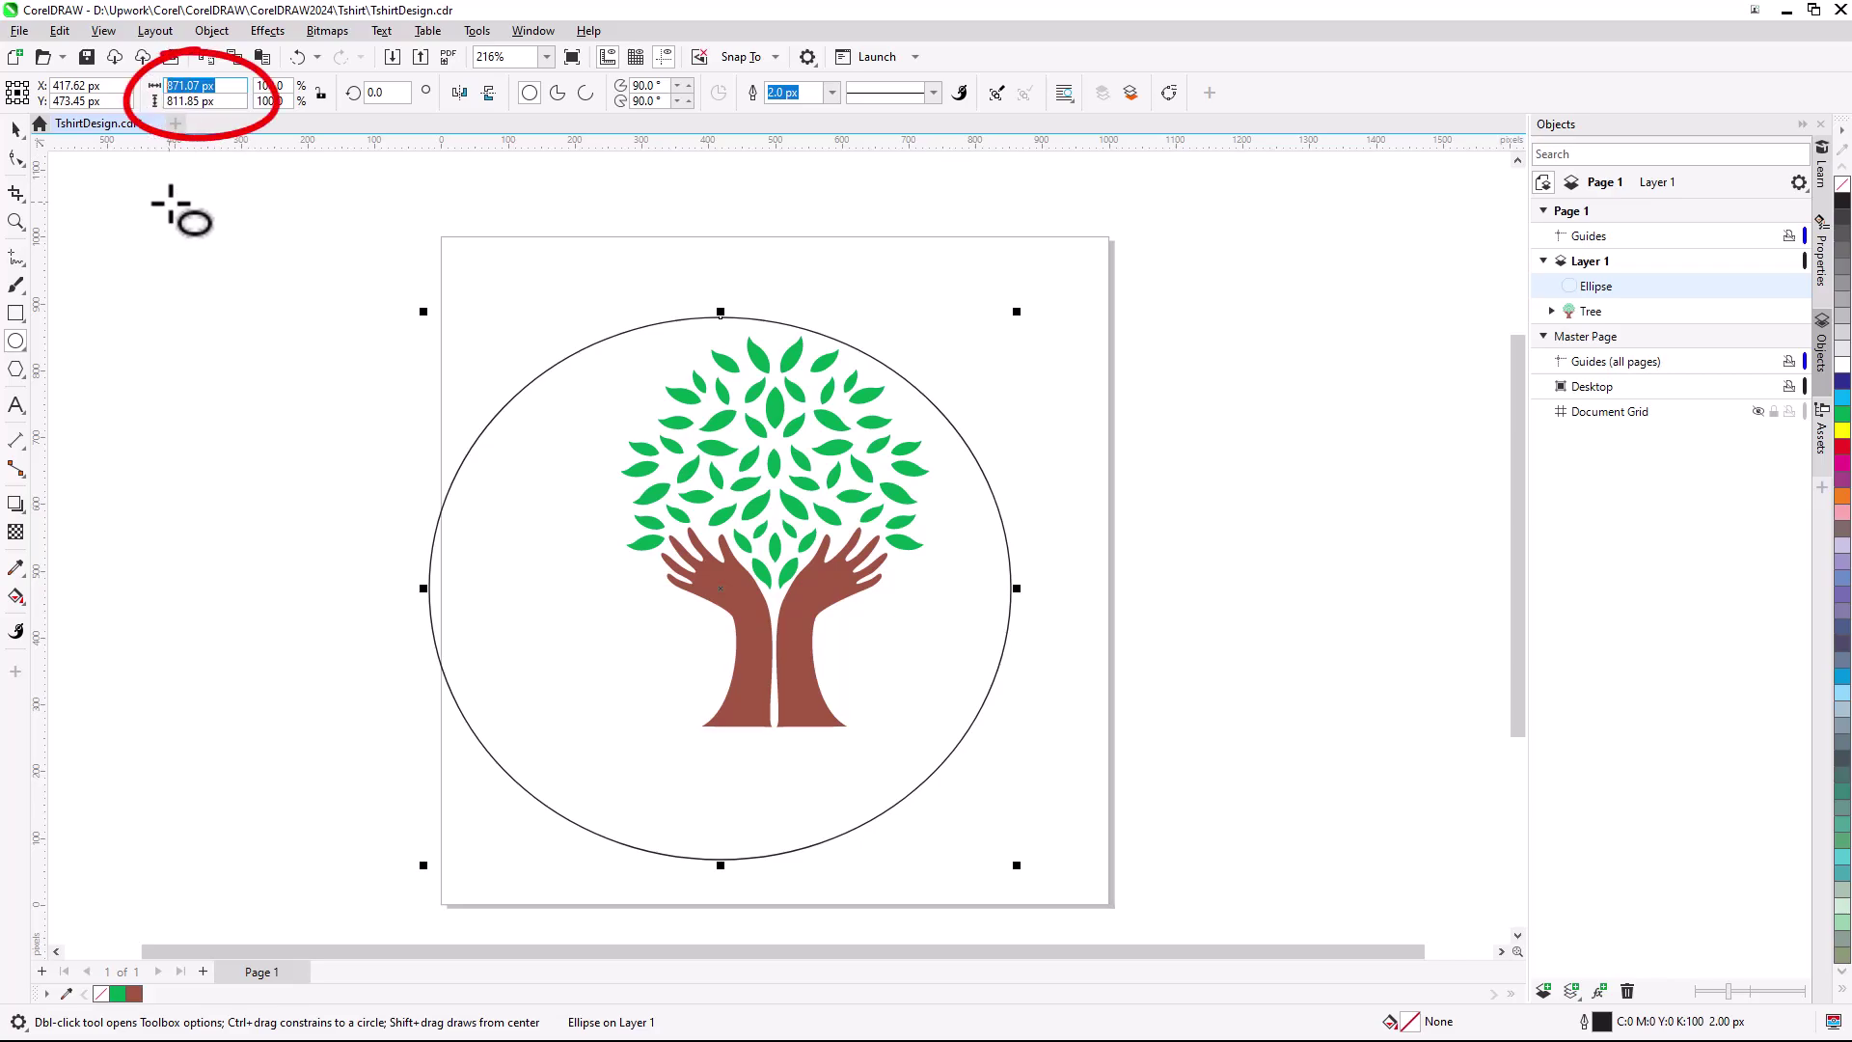
{"action": "type", "text": "1000"}
{"action": "key", "text": "Tab"}
{"action": "type", "text": "1000"}
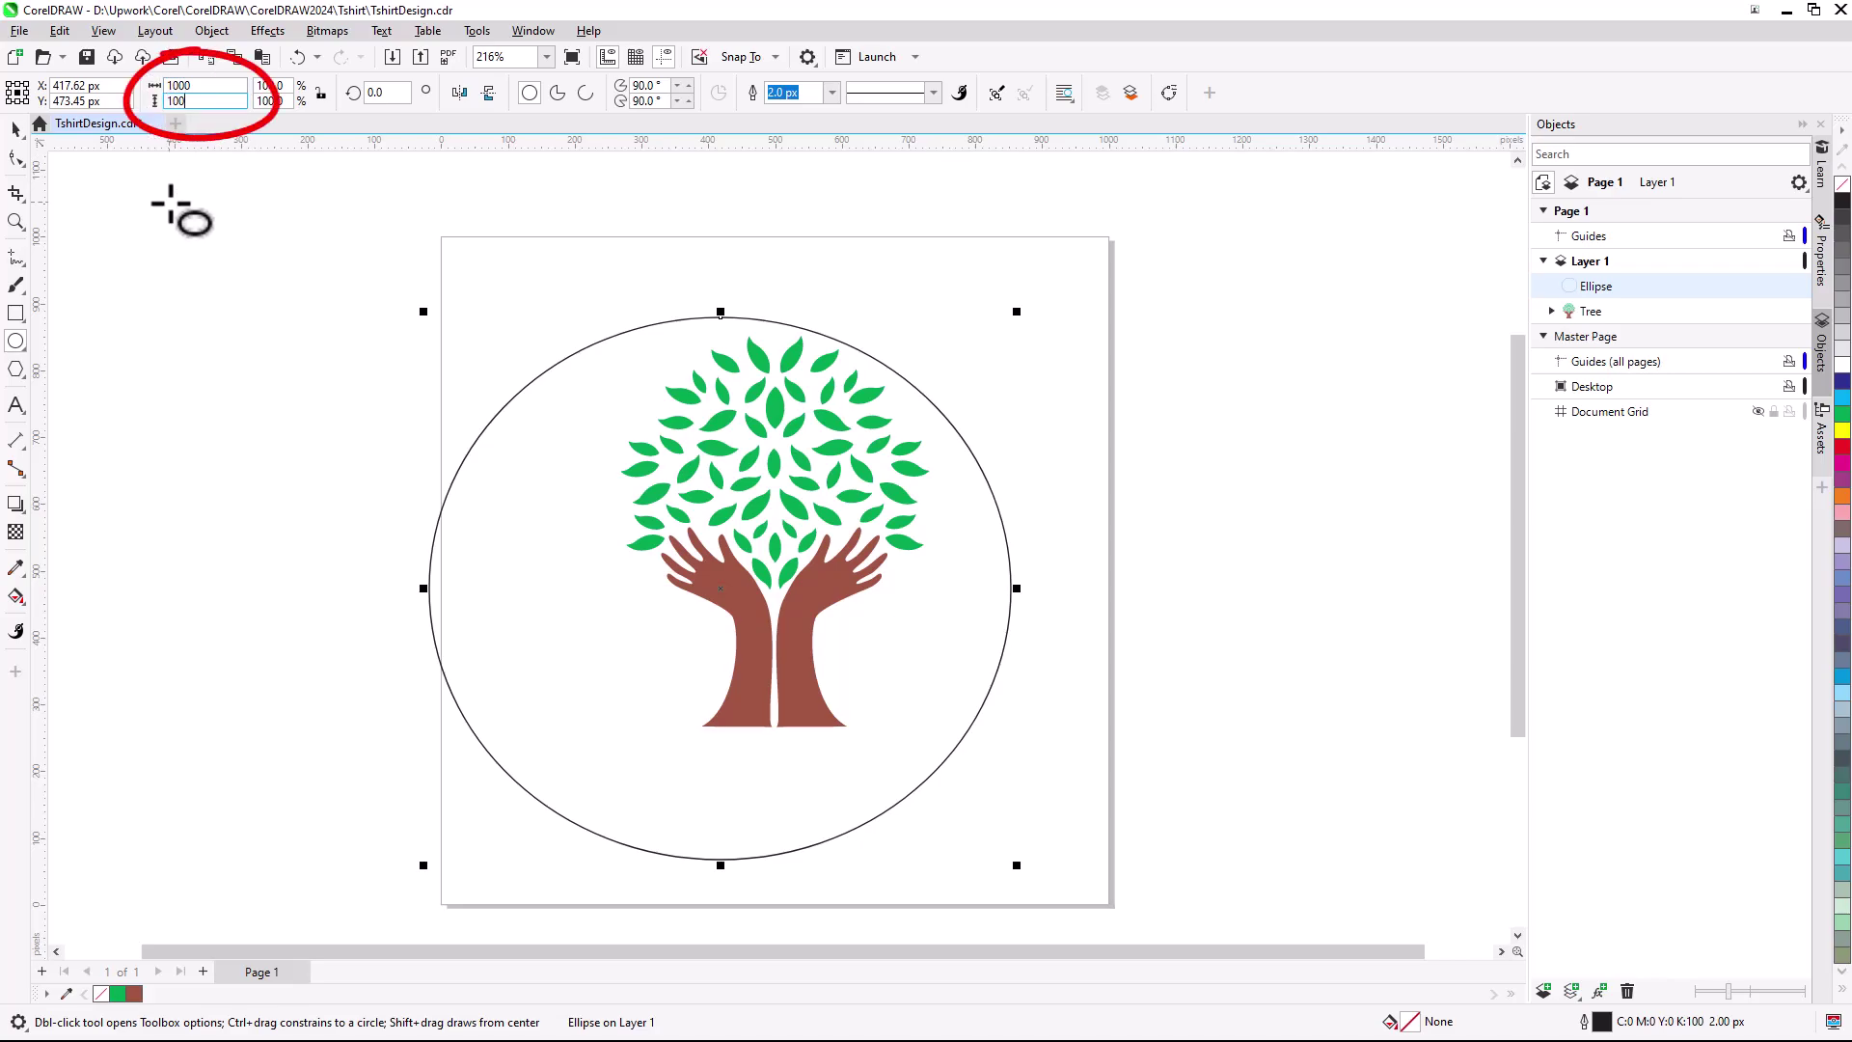
{"action": "key", "text": "Return"}
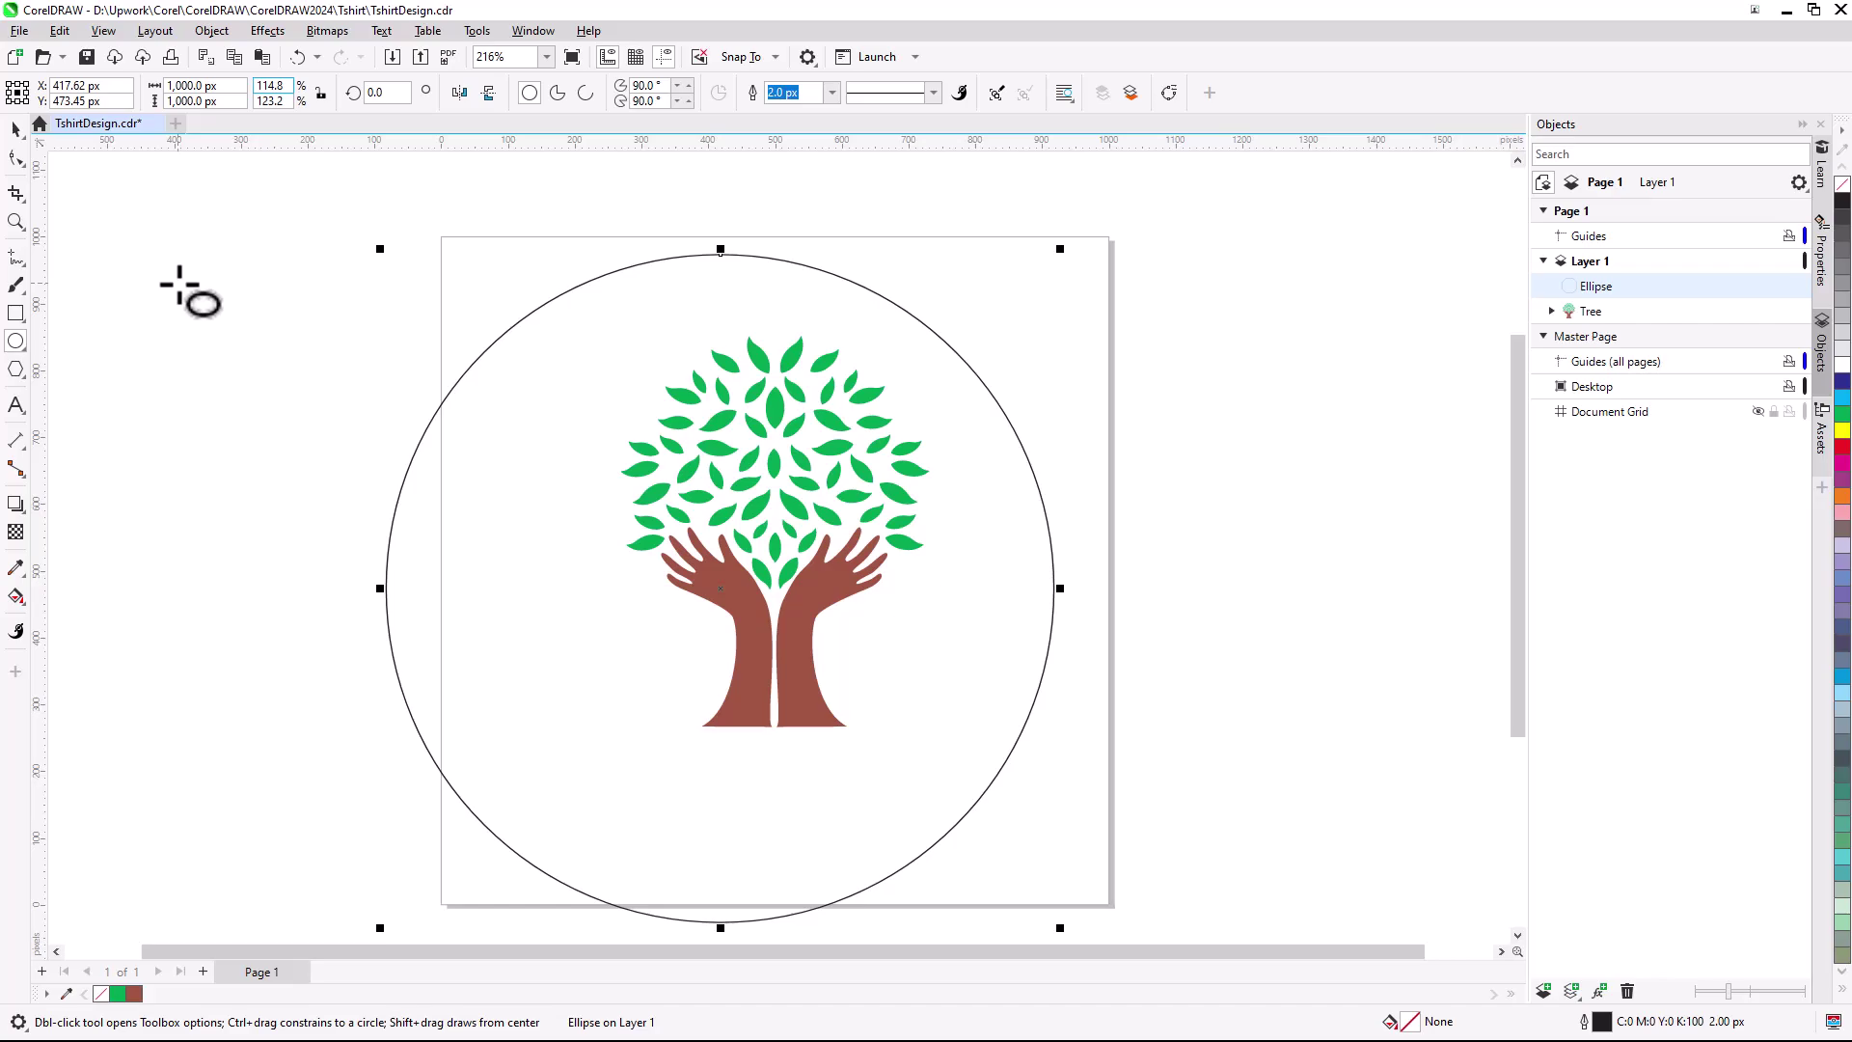
{"action": "left_click", "coordinate": [16, 128]}
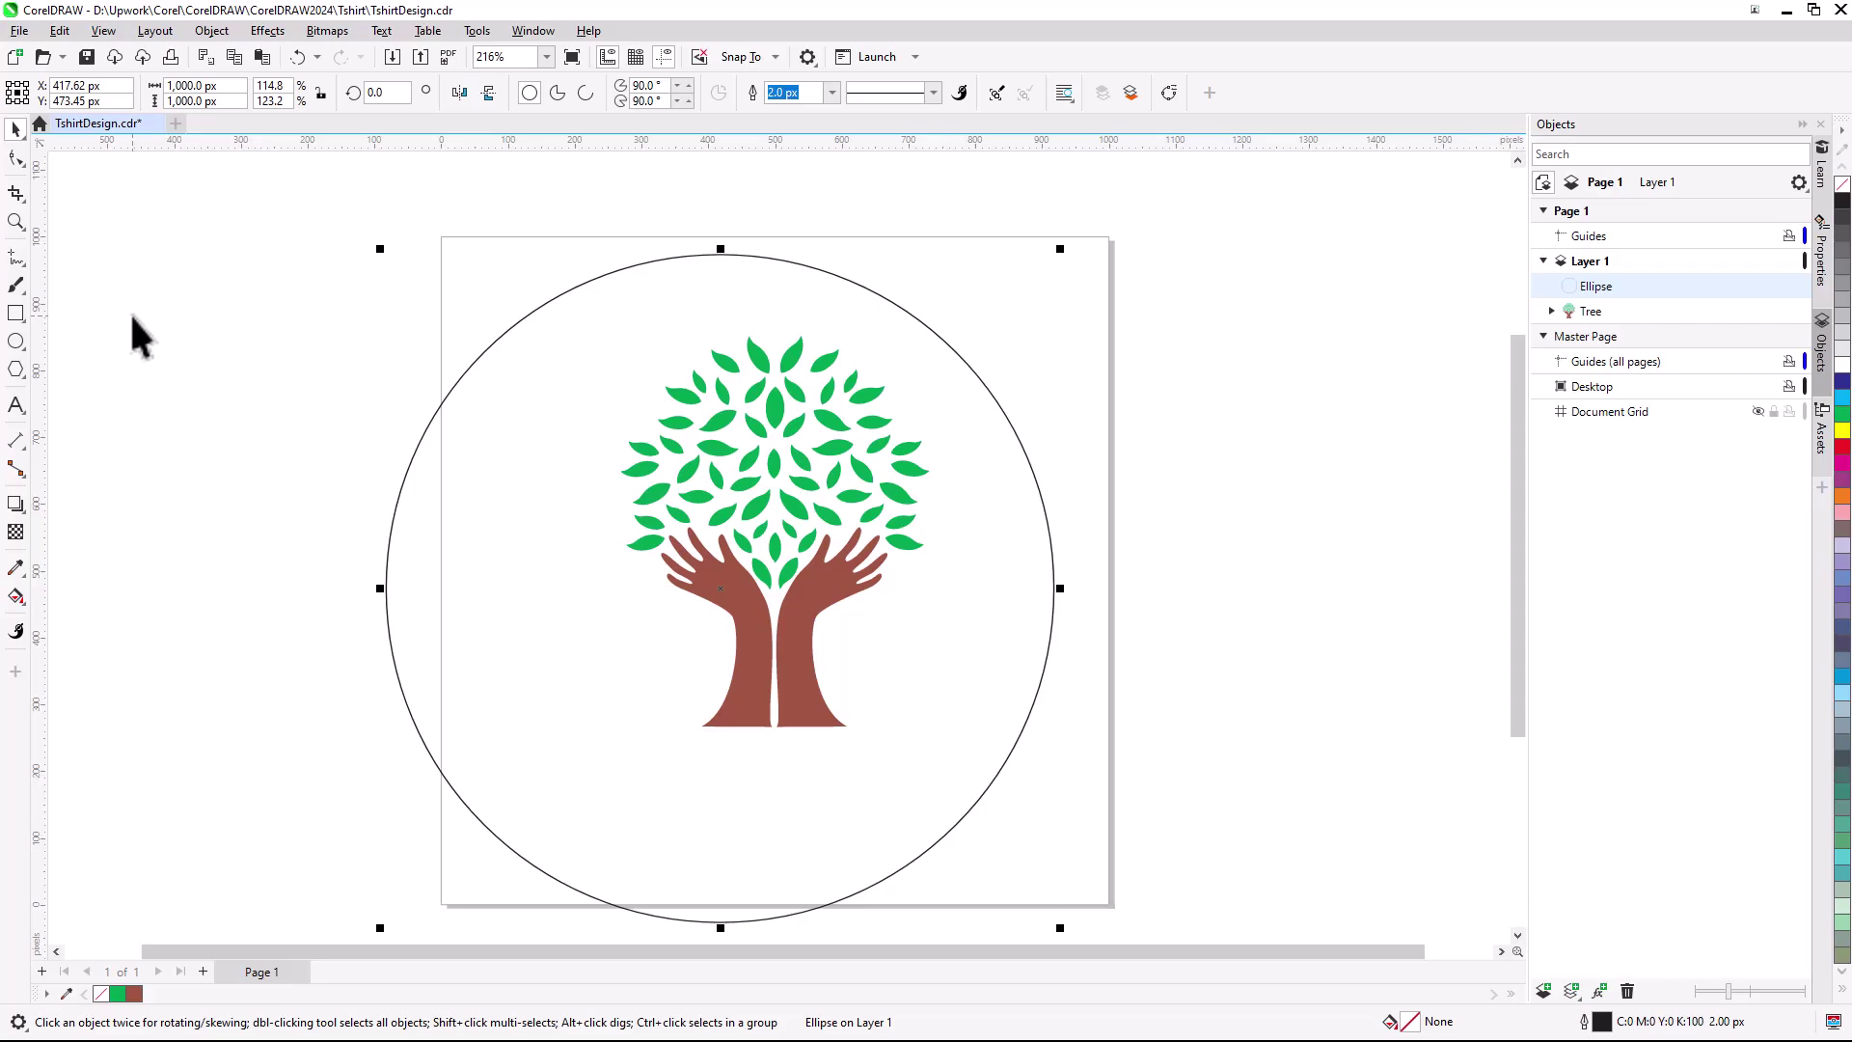
{"action": "key", "text": "p"}
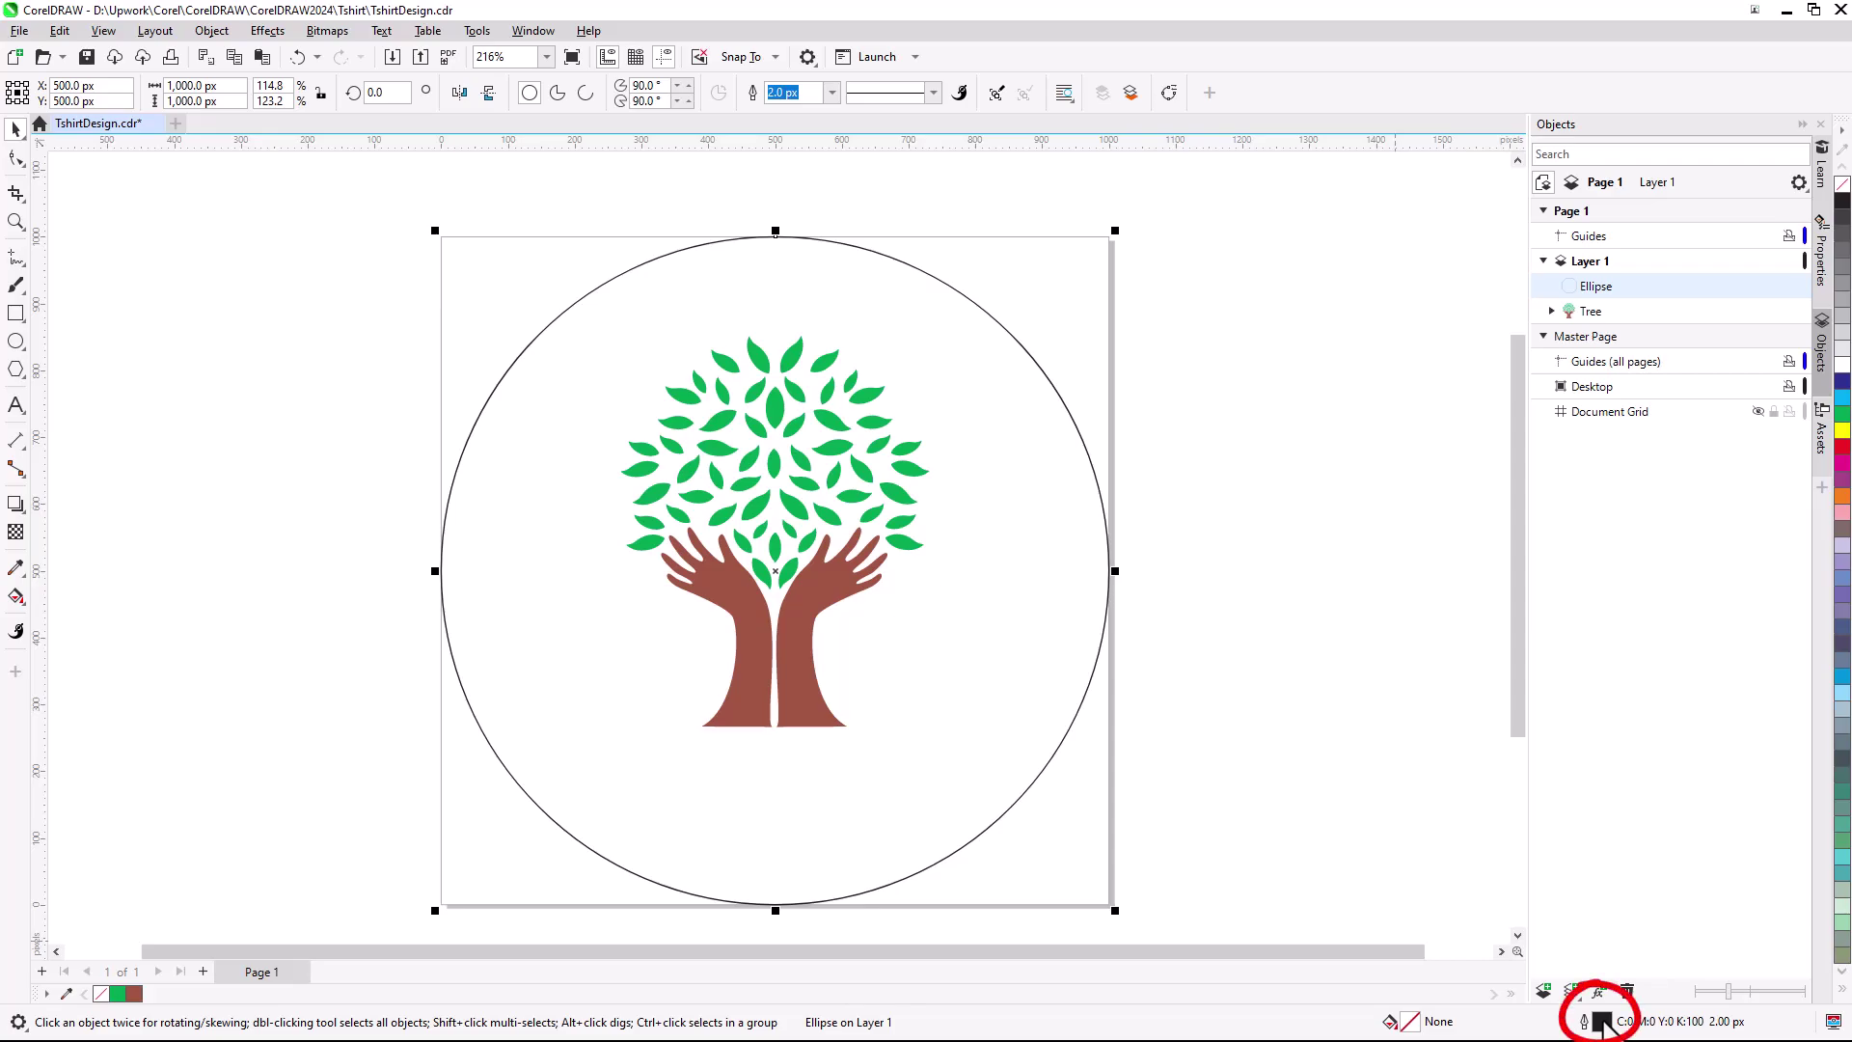
- Set the circle's outline width to 8 millimeters and position the outline inside the circle's edge
{"action": "double_click", "coordinate": [1602, 1022]}
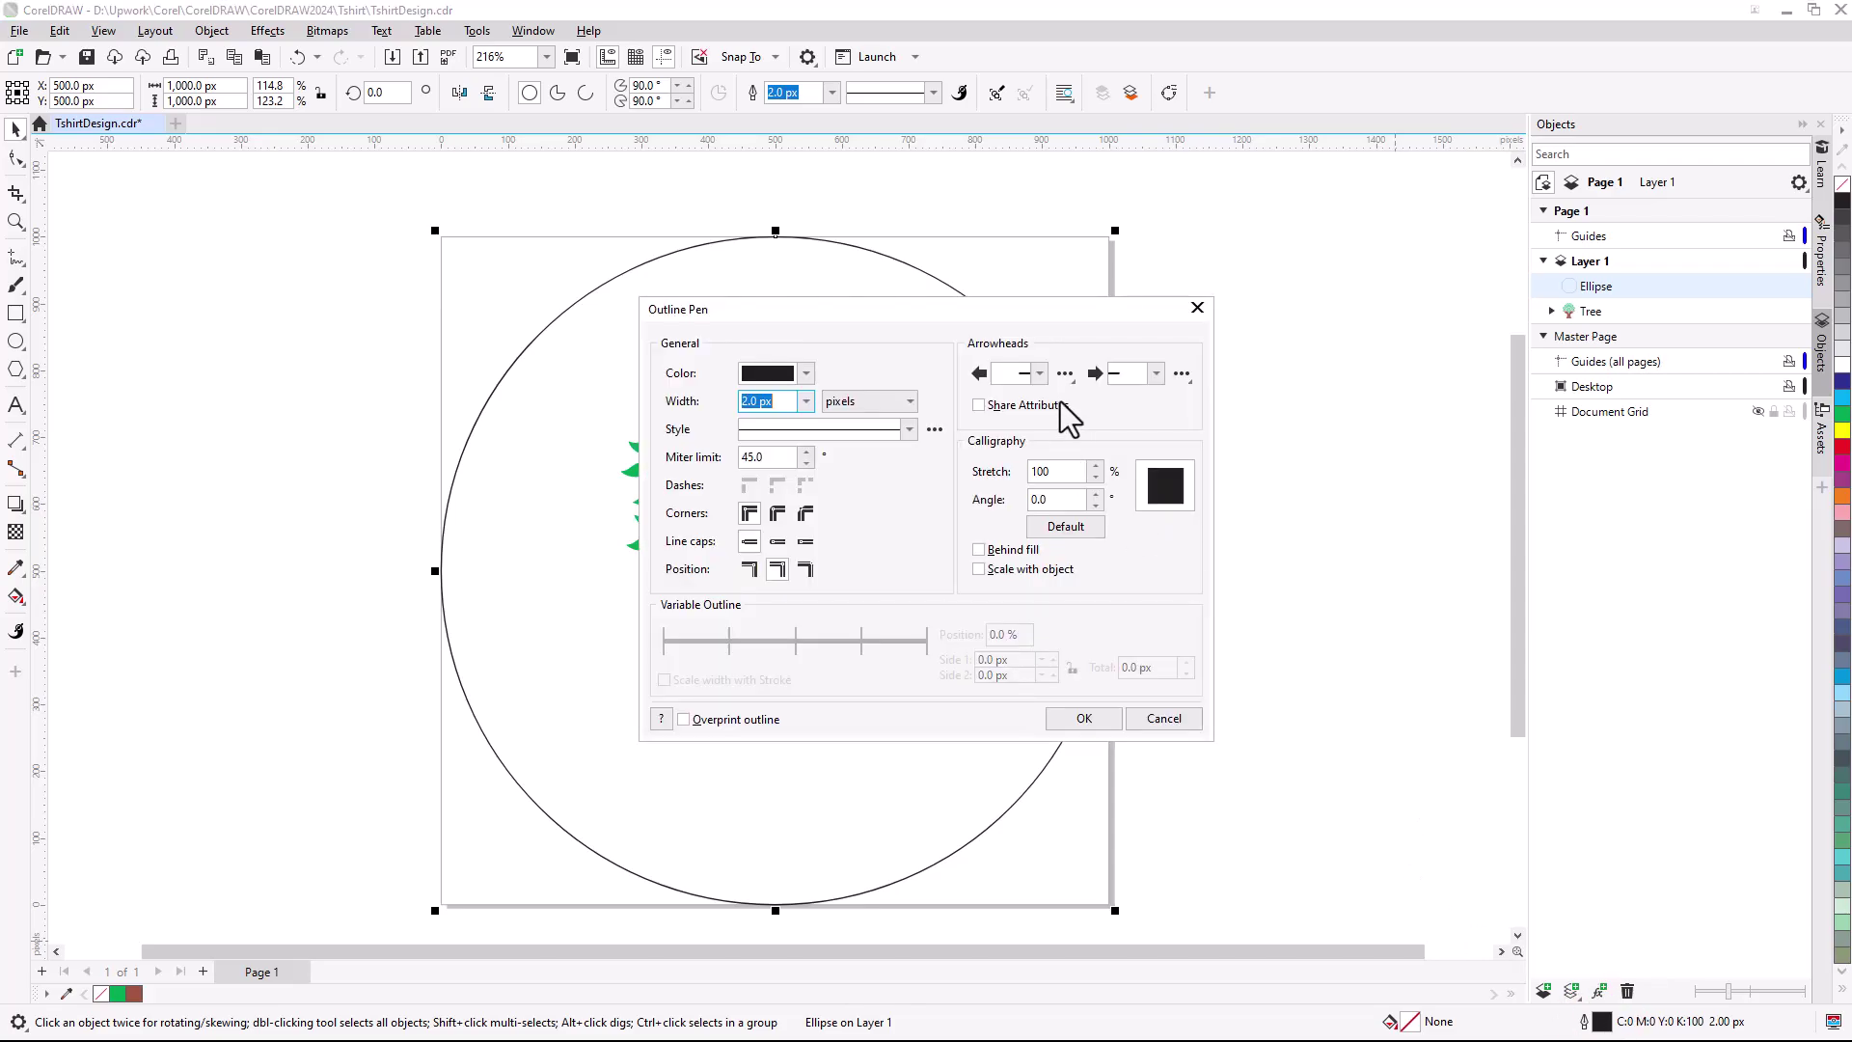
{"action": "left_click_drag", "start_coordinate": [993, 305], "coordinate": [1214, 366]}
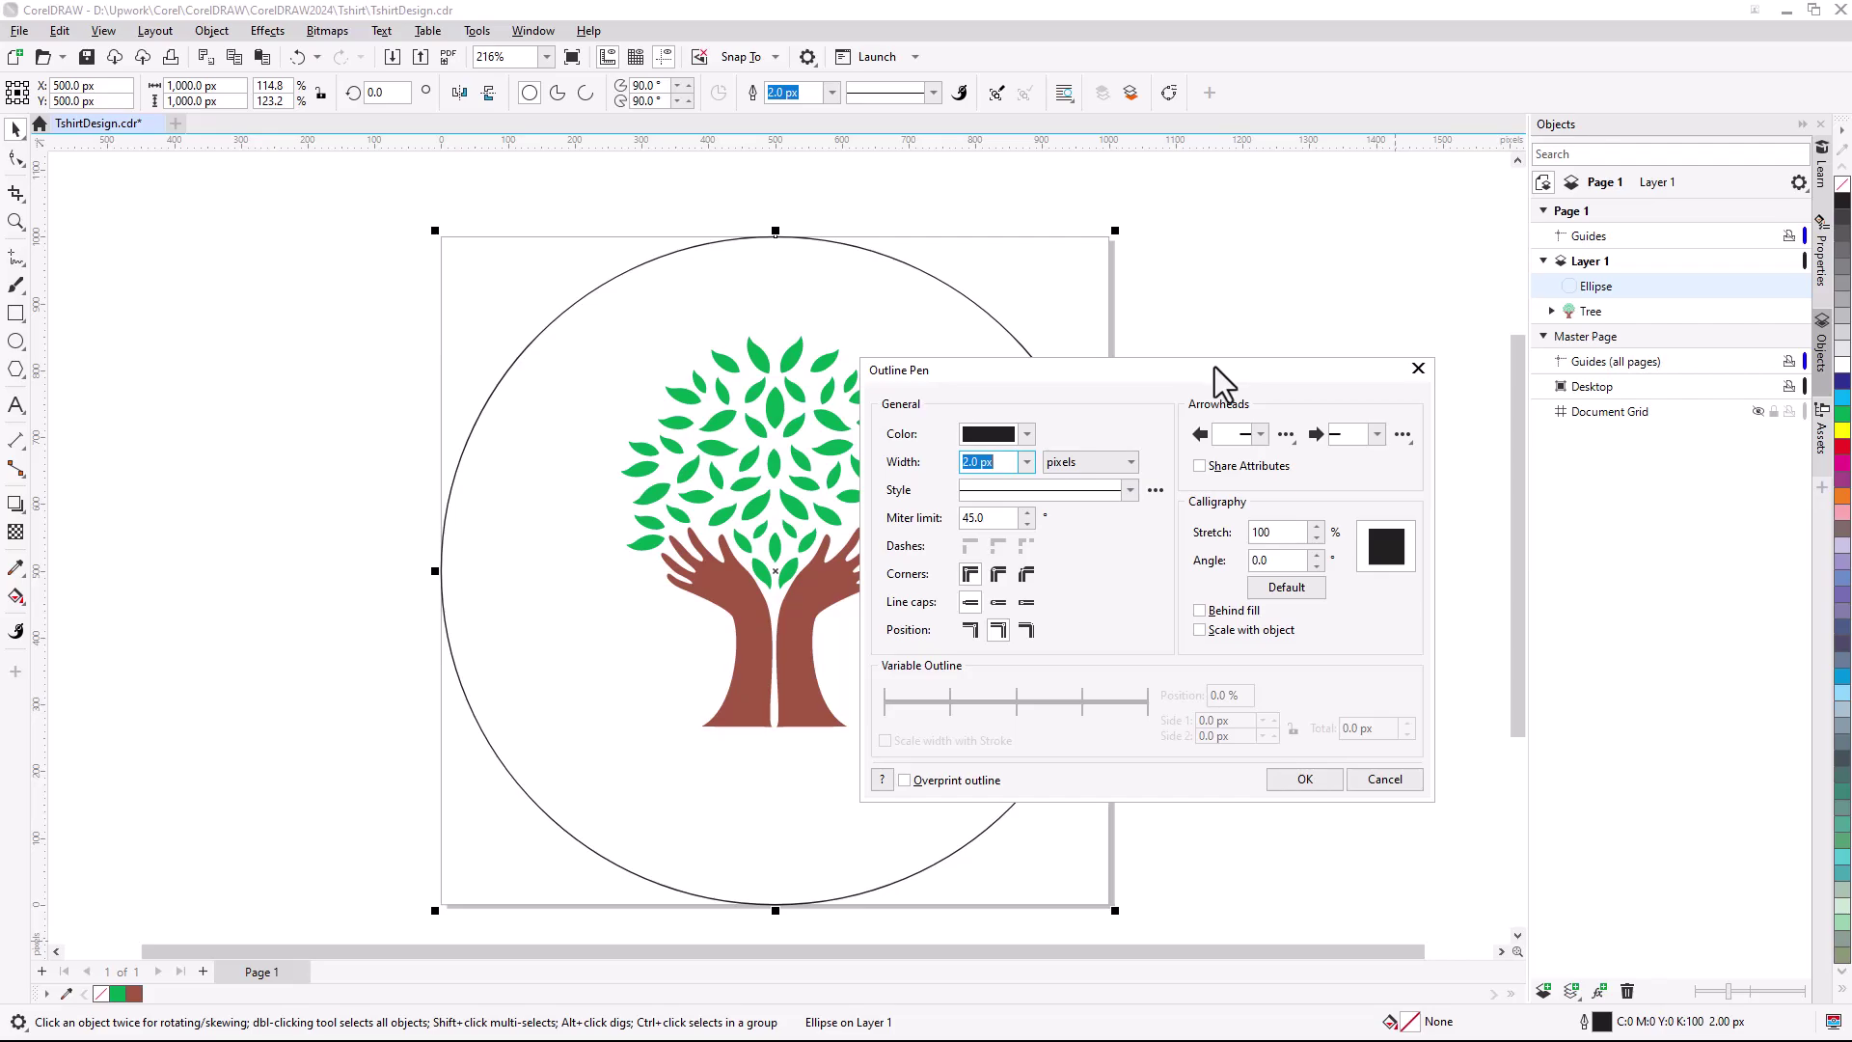
{"action": "left_click", "coordinate": [1132, 463]}
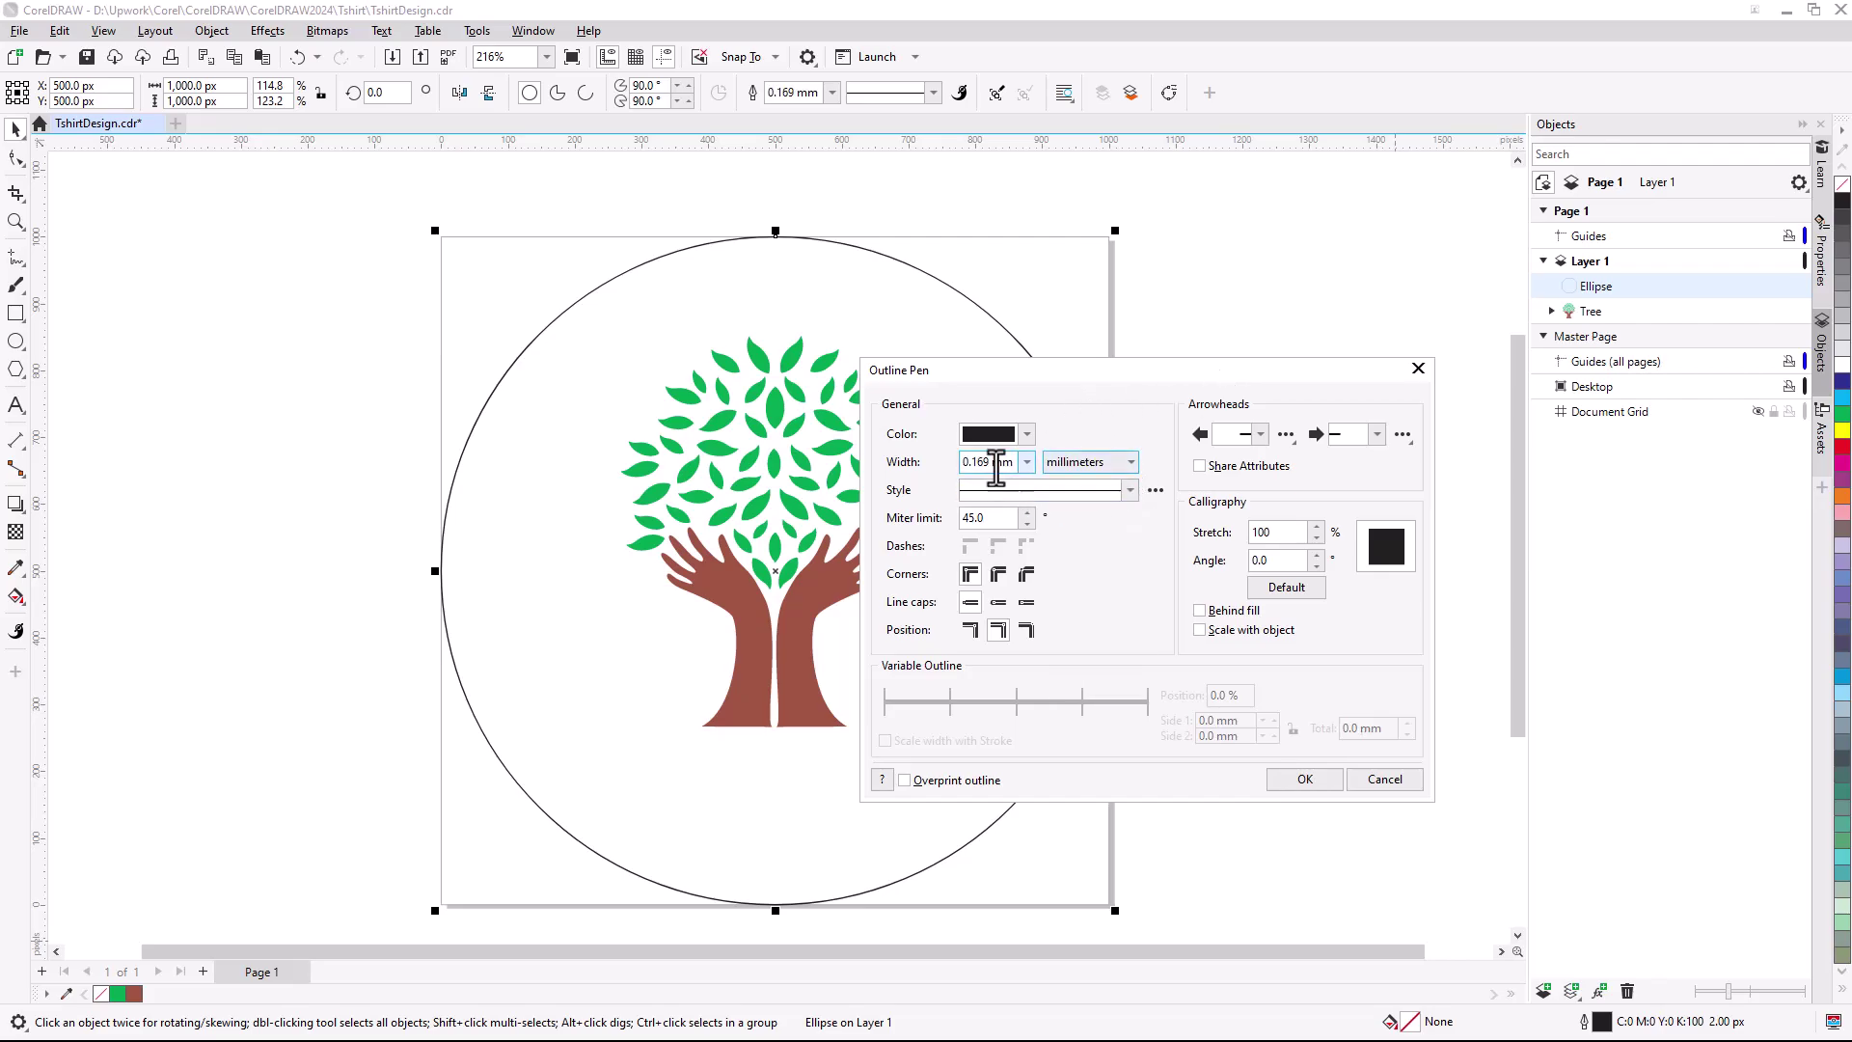
{"action": "triple_click", "coordinate": [997, 462]}
{"action": "type", "text": "8"}
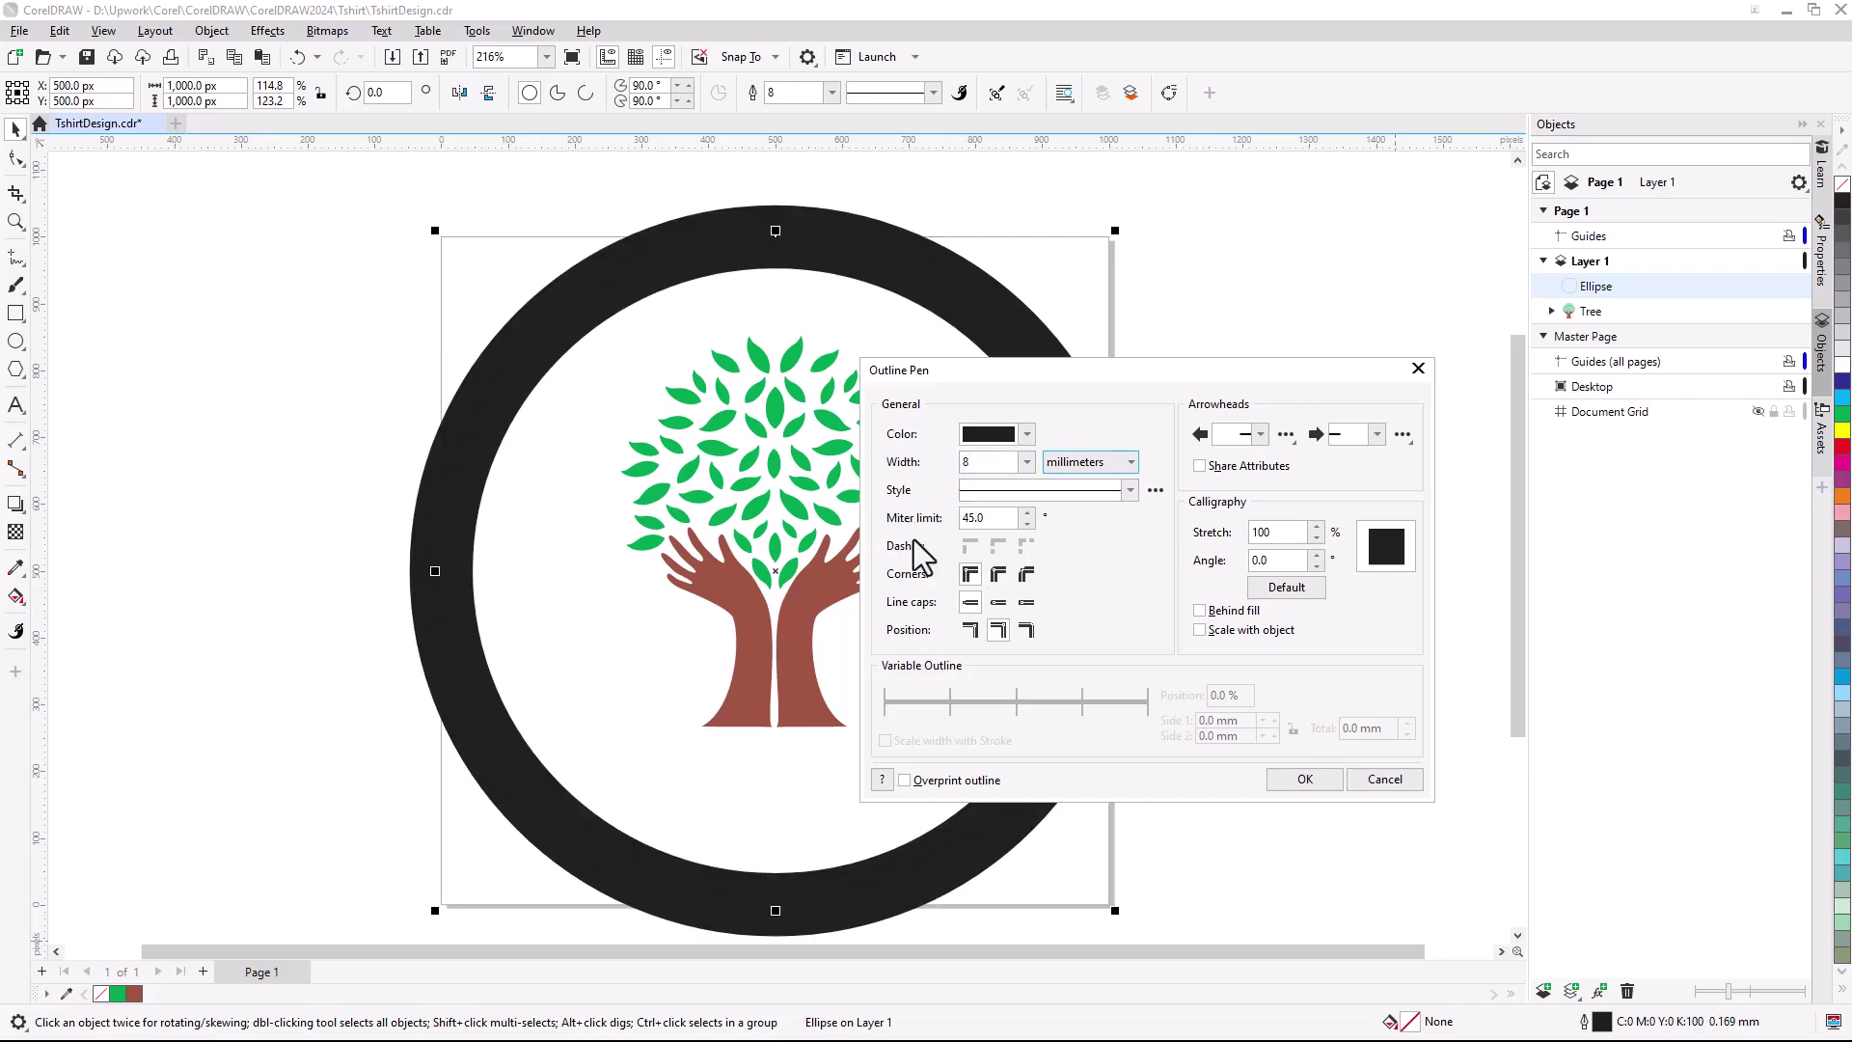
{"action": "left_click", "coordinate": [1027, 630]}
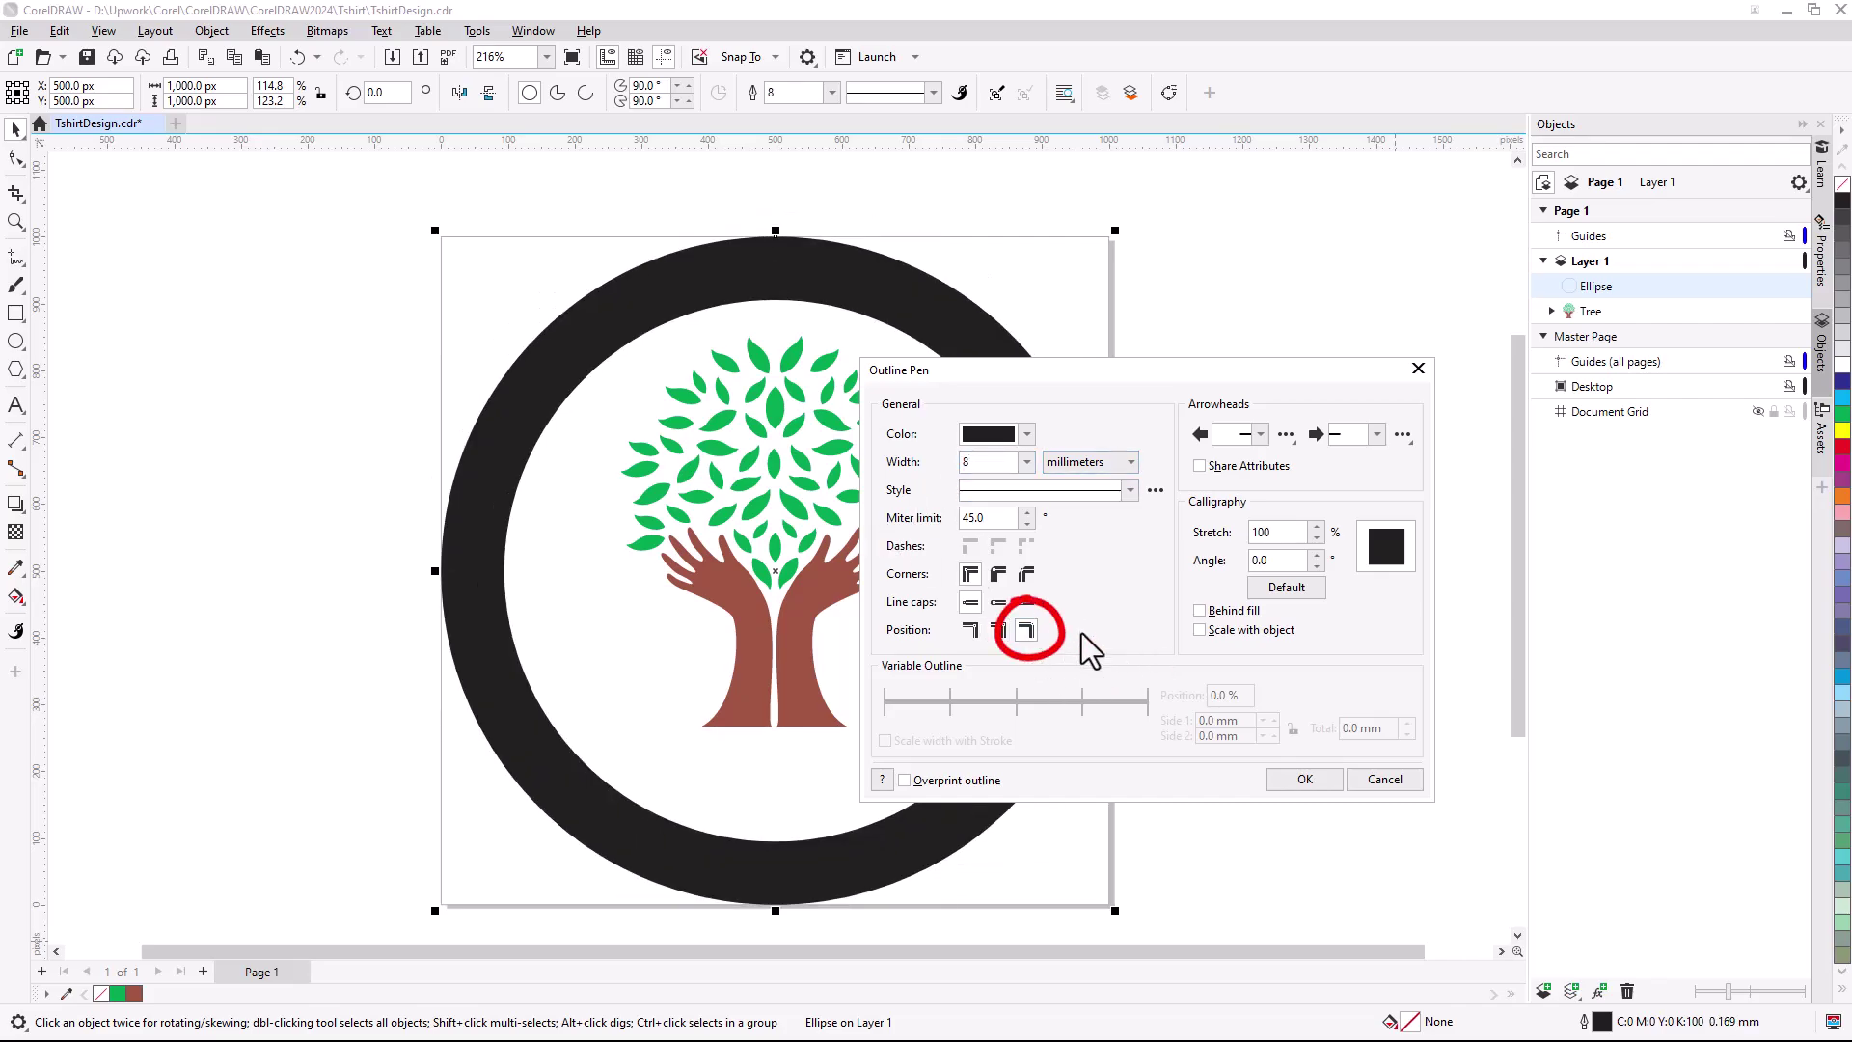
- Color the circle's outline with the green sampled from the tree's leaves and make it scale with the object
{"action": "left_click", "coordinate": [1028, 435]}
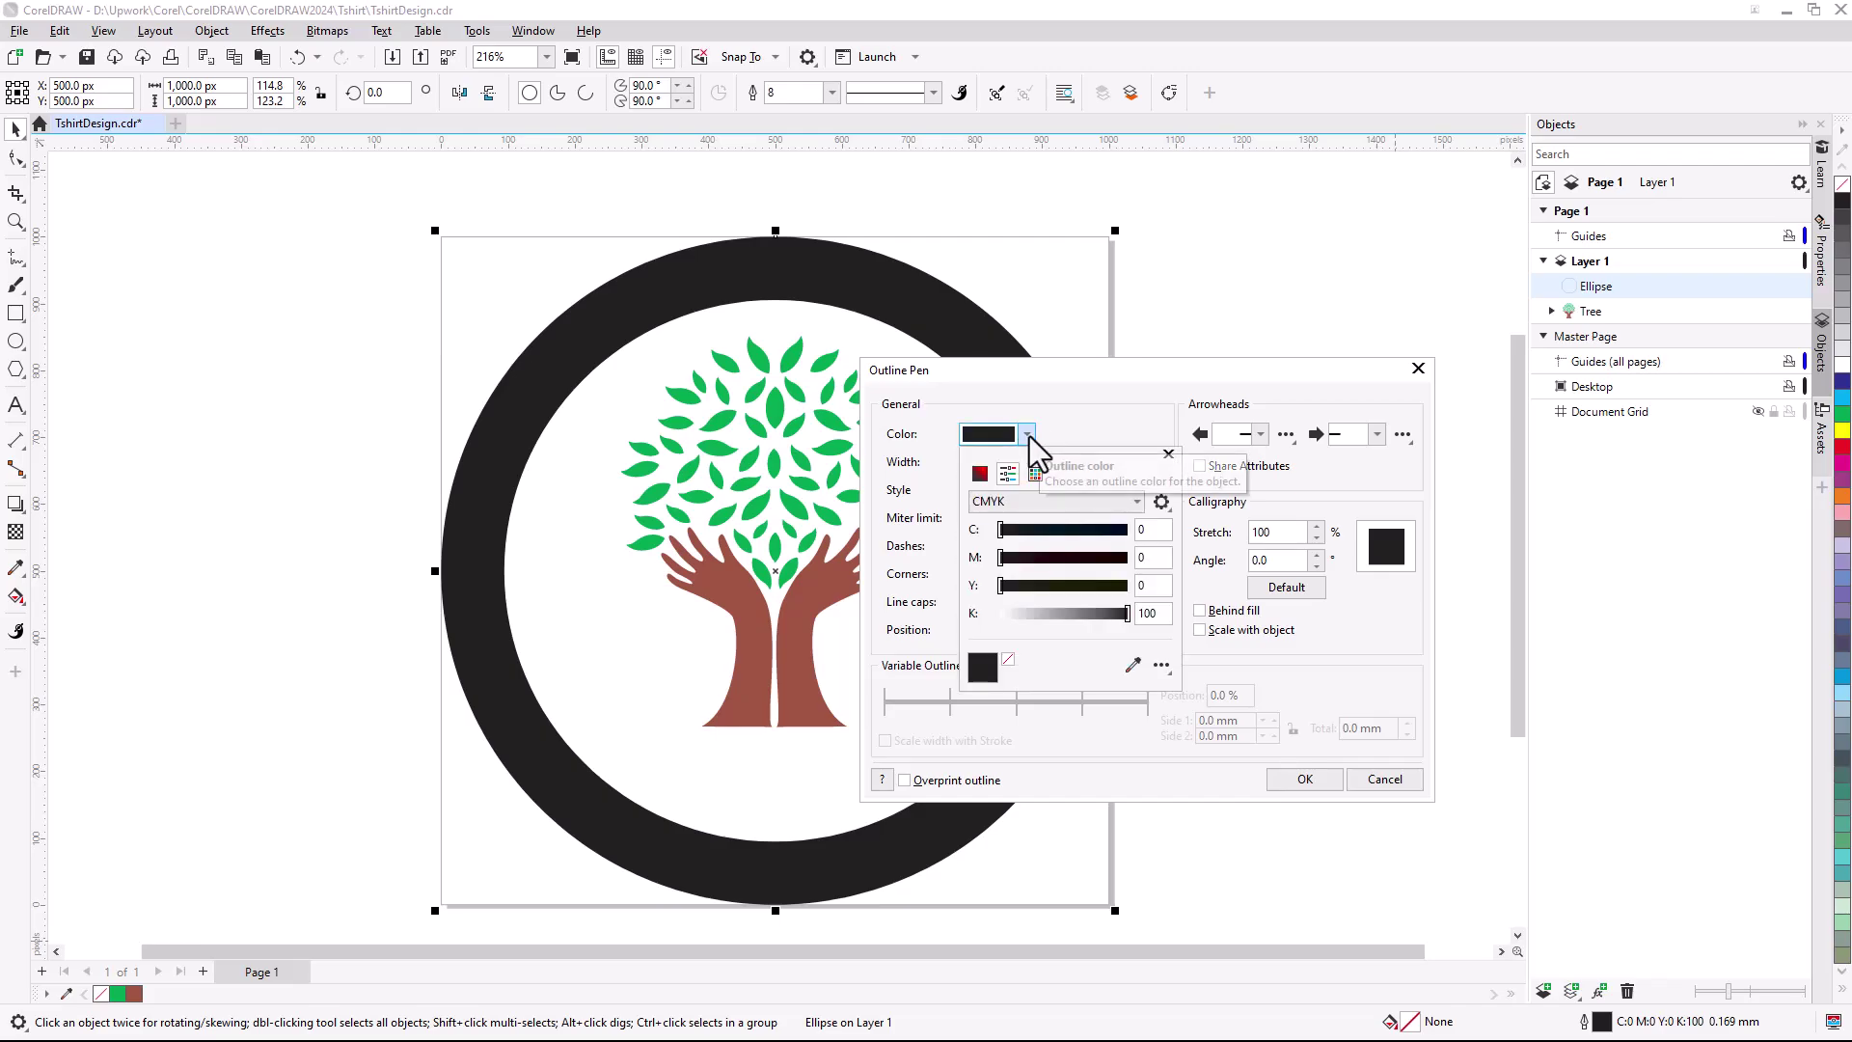
{"action": "left_click", "coordinate": [1133, 664]}
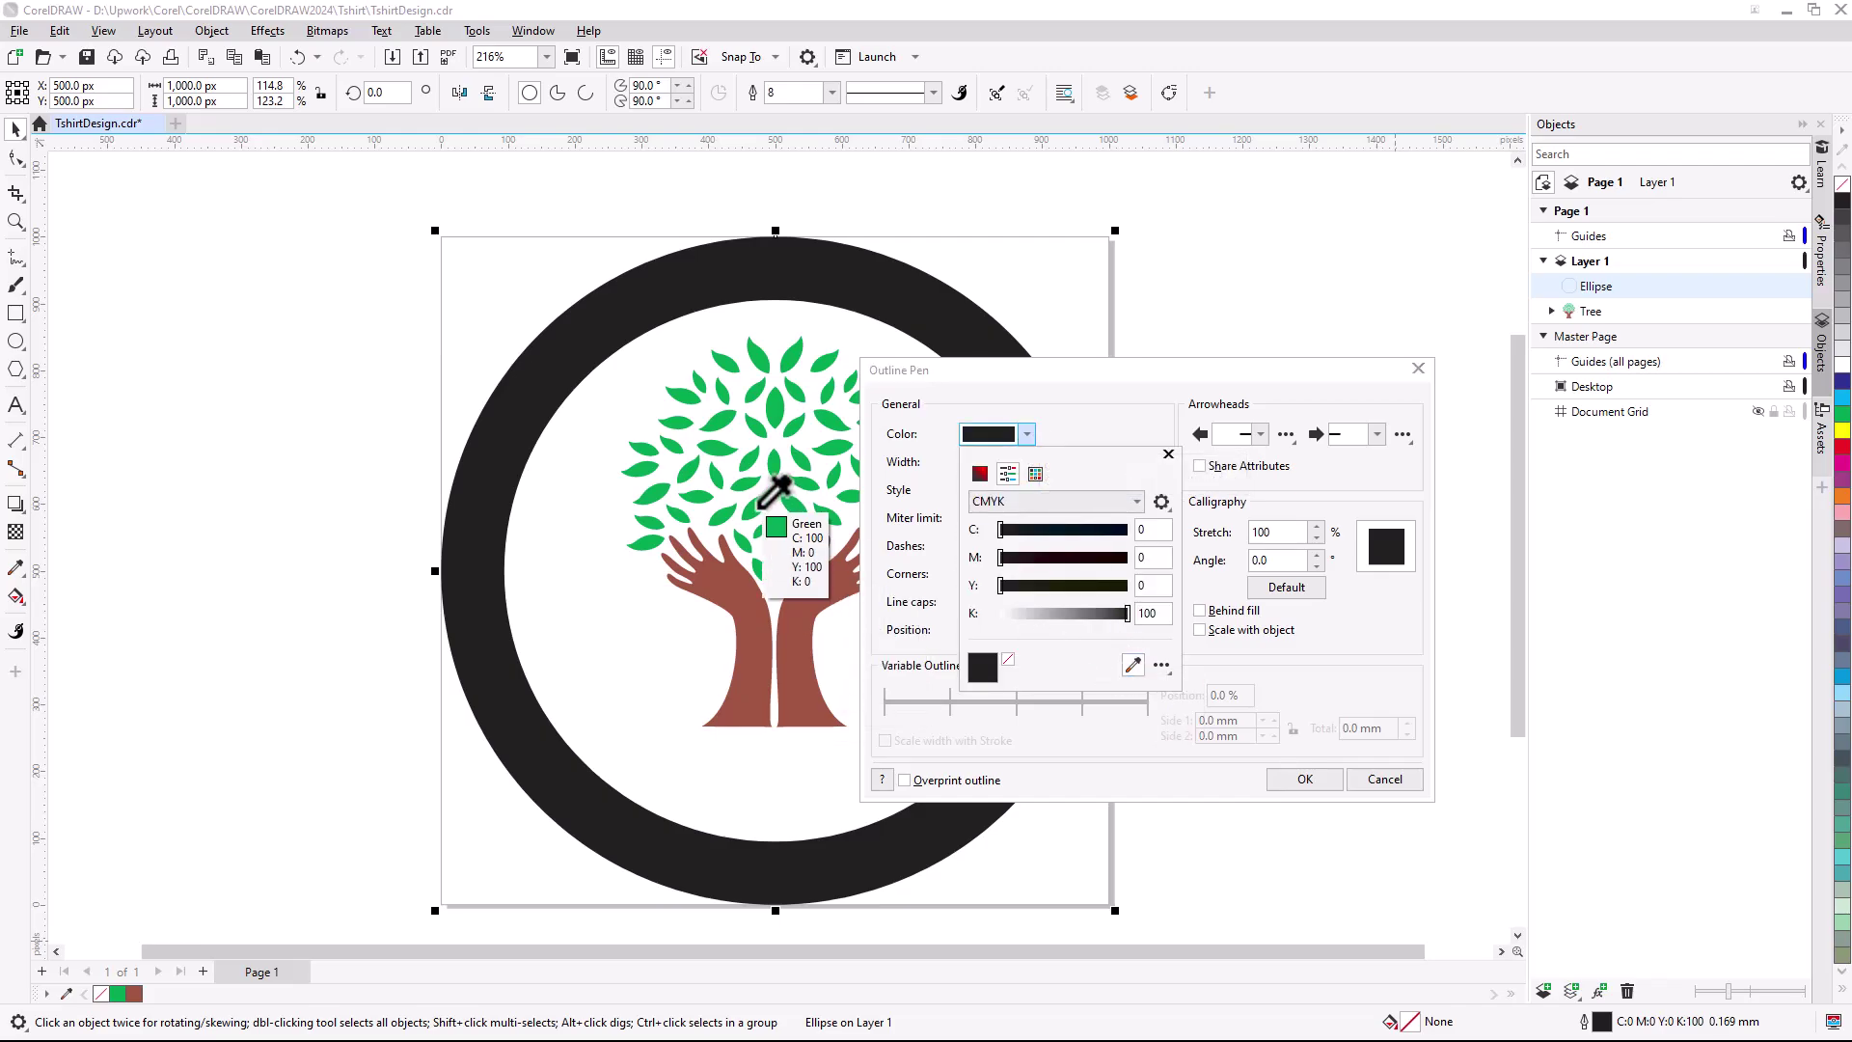
{"action": "left_click", "coordinate": [762, 507]}
{"action": "left_click", "coordinate": [1199, 453]}
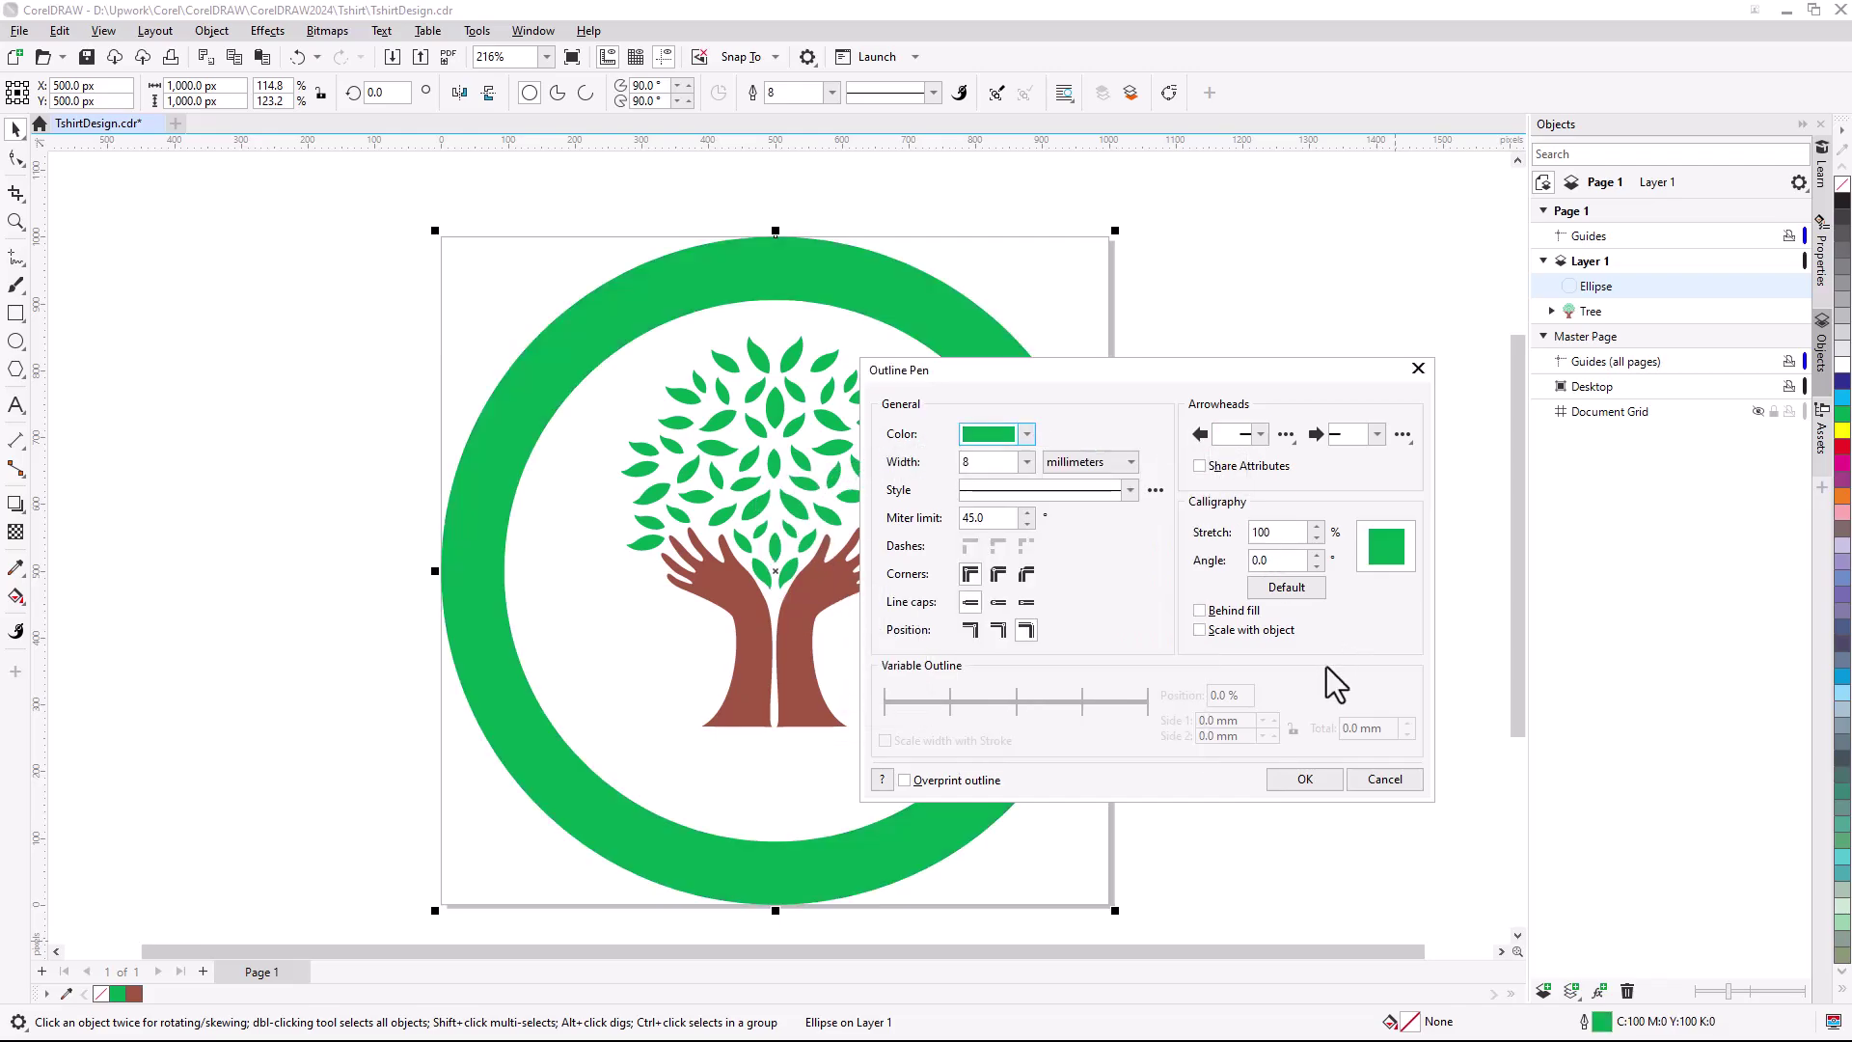
{"action": "left_click", "coordinate": [1200, 631]}
{"action": "left_click", "coordinate": [1308, 782]}
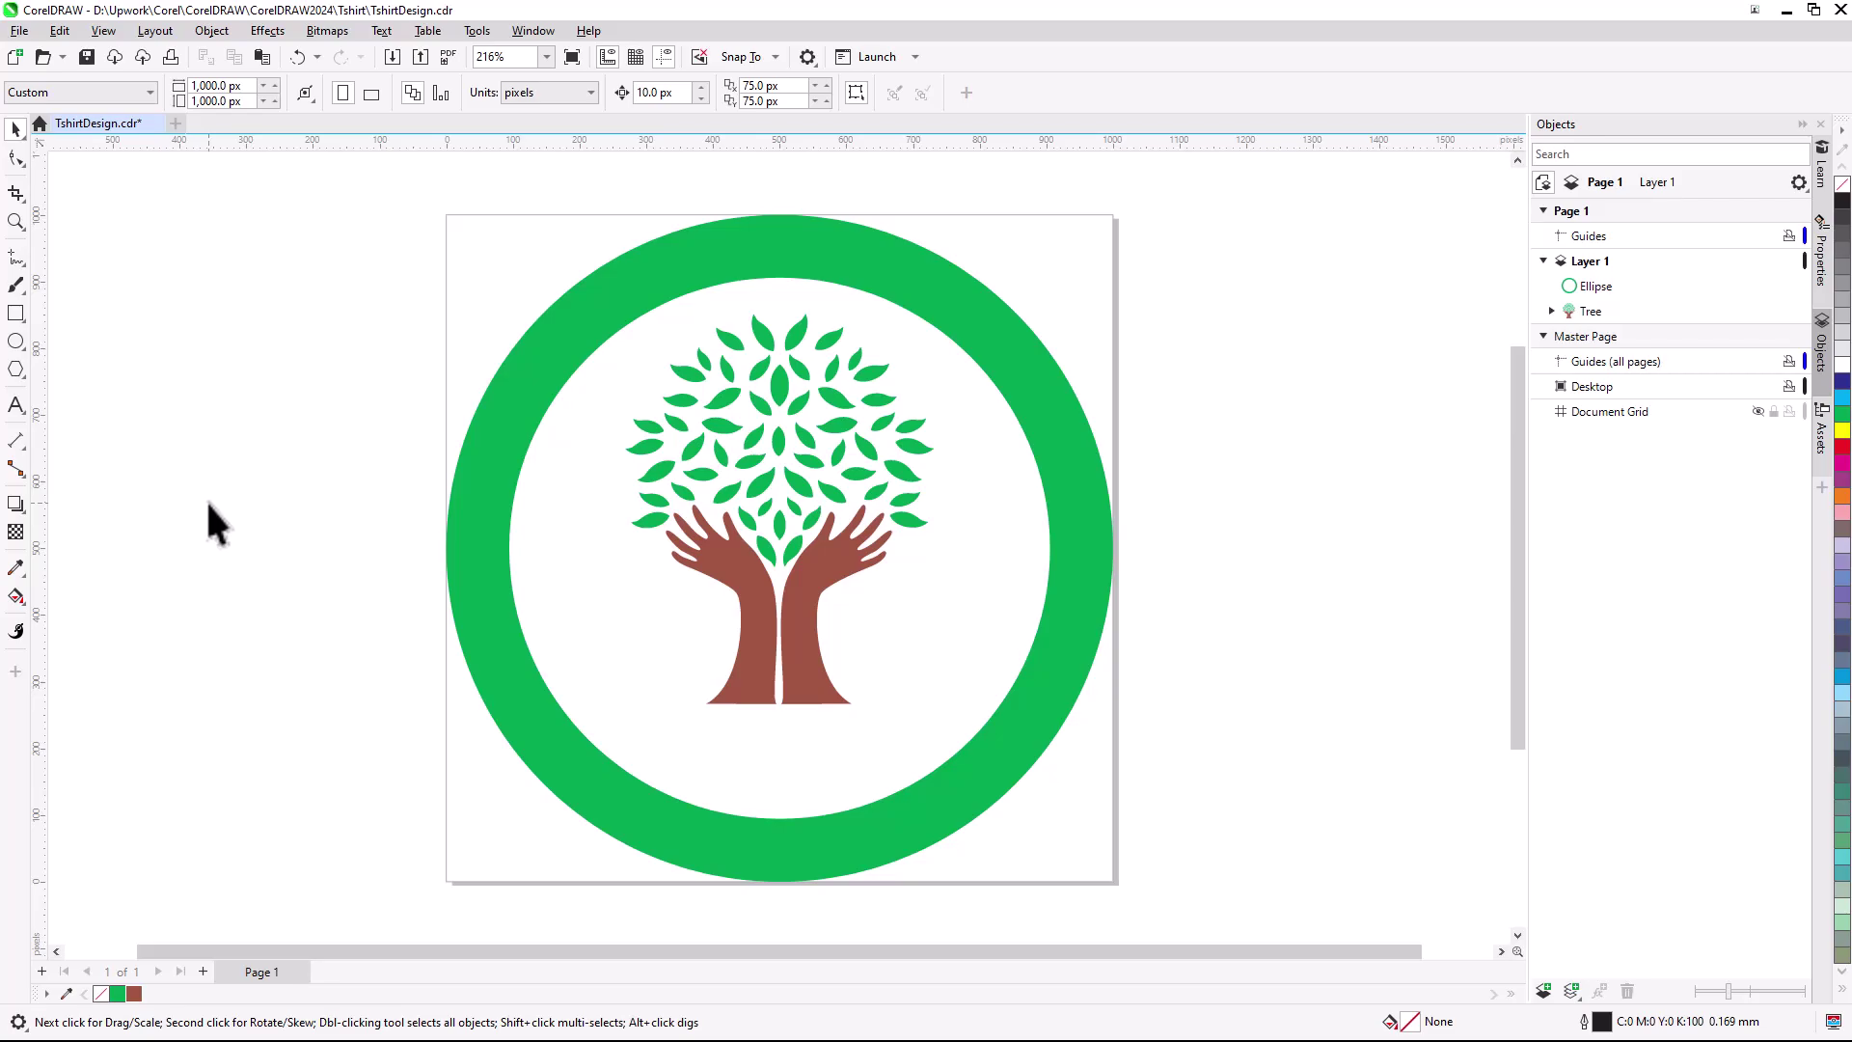
- Add the two-line text "Planting roots and / growing community" below the tree
{"action": "left_click", "coordinate": [16, 406]}
{"action": "left_click", "coordinate": [641, 756]}
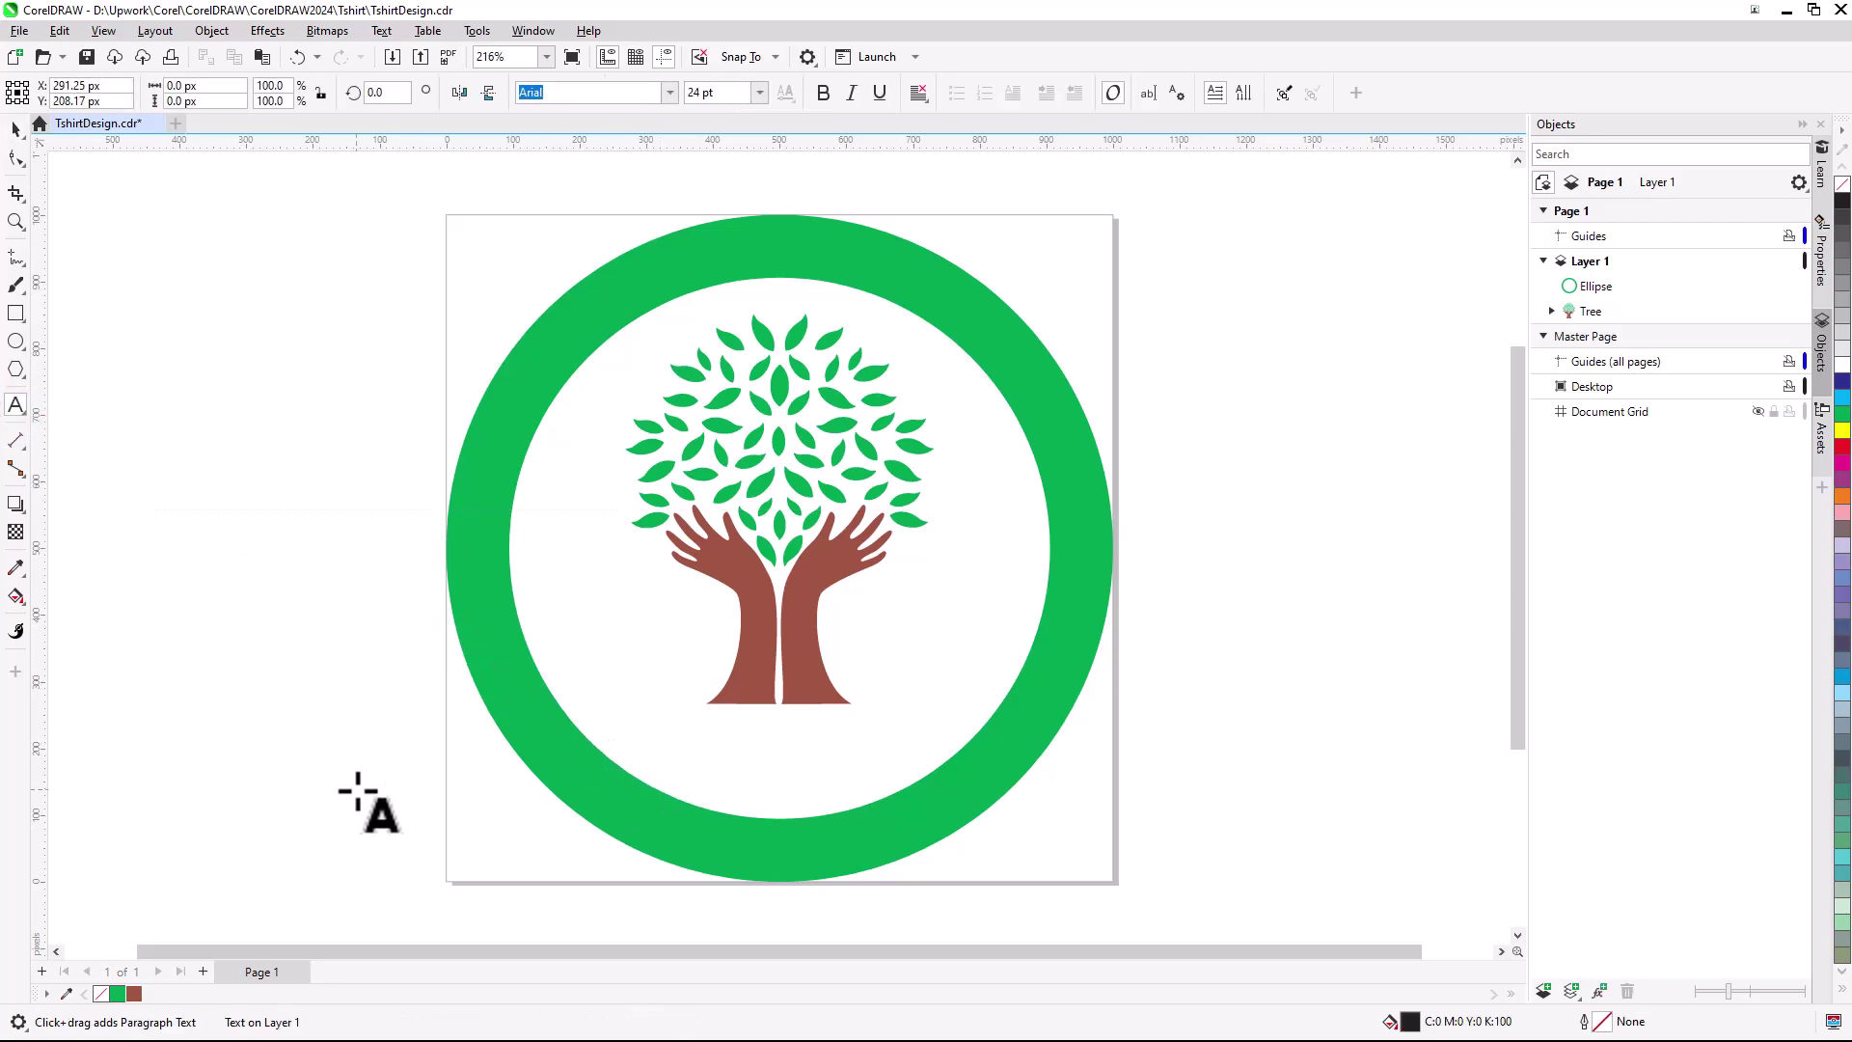
{"action": "type", "text": "Planting roots and"}
{"action": "key", "text": "Return"}
{"action": "type", "text": "g"}
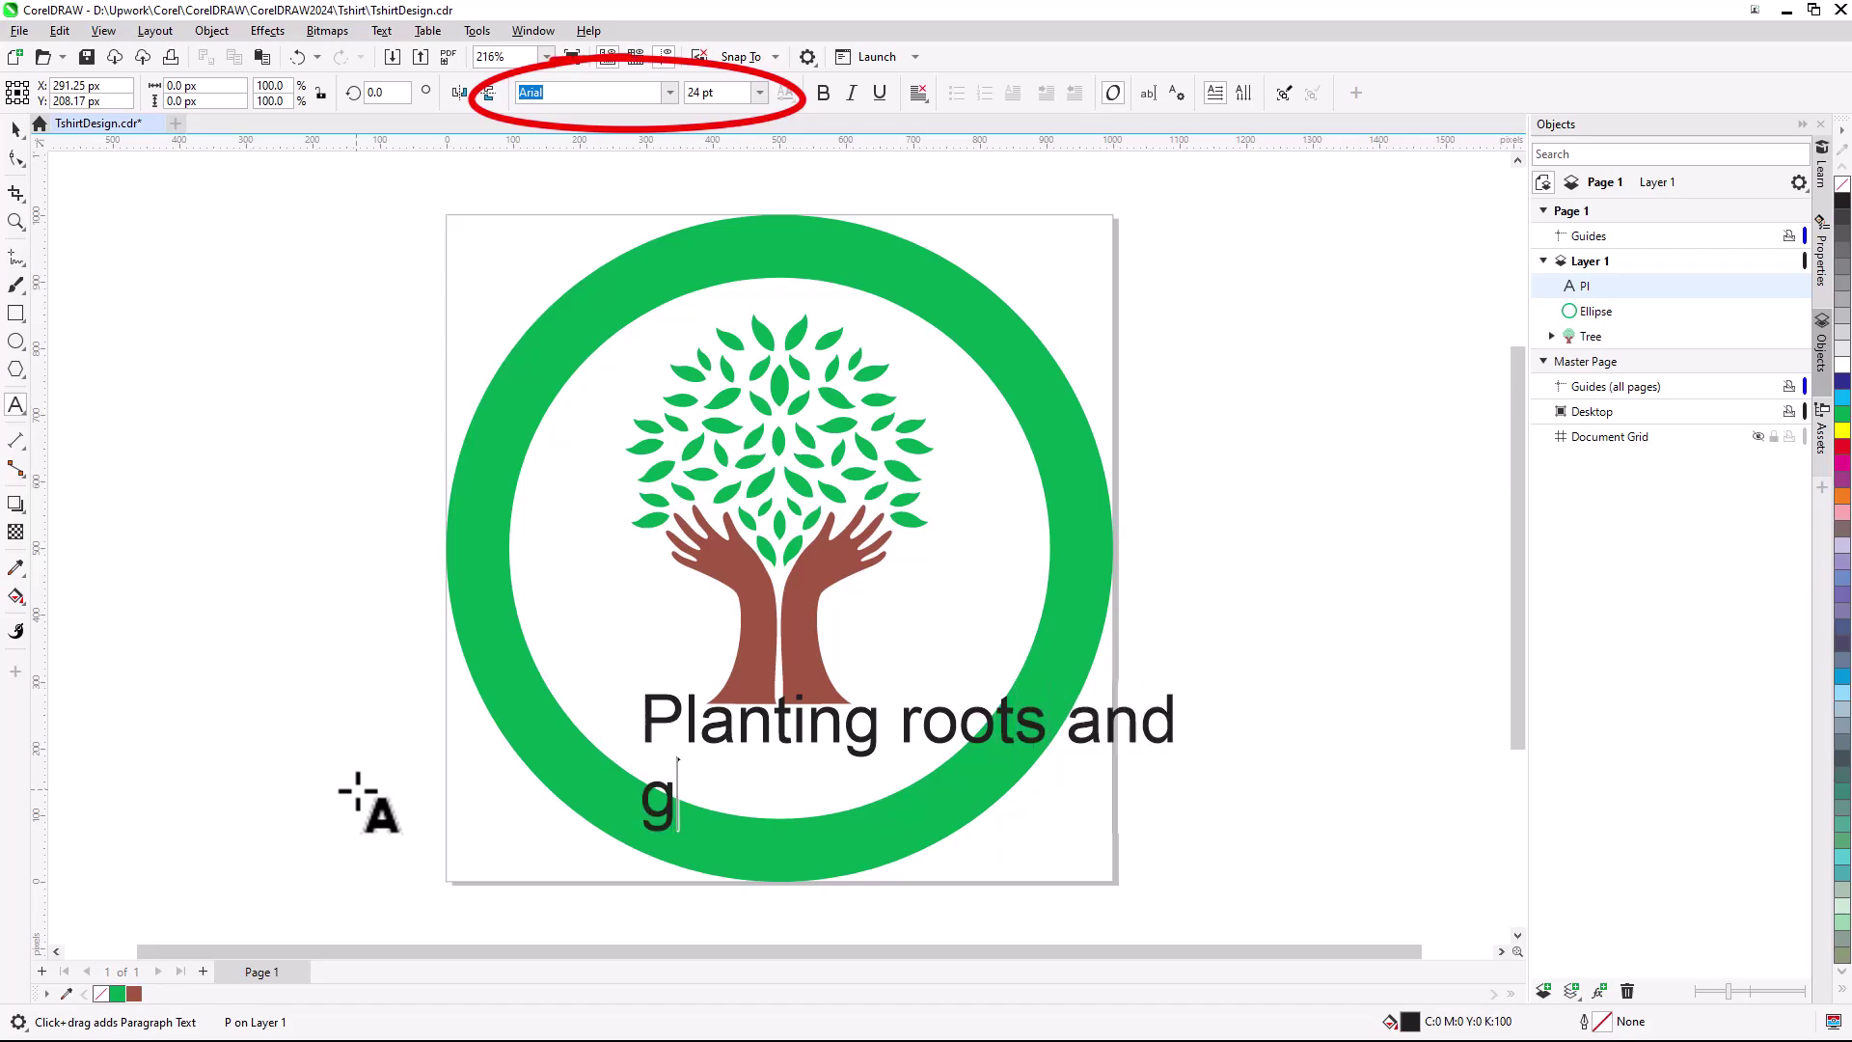
{"action": "type", "text": "rowing community"}
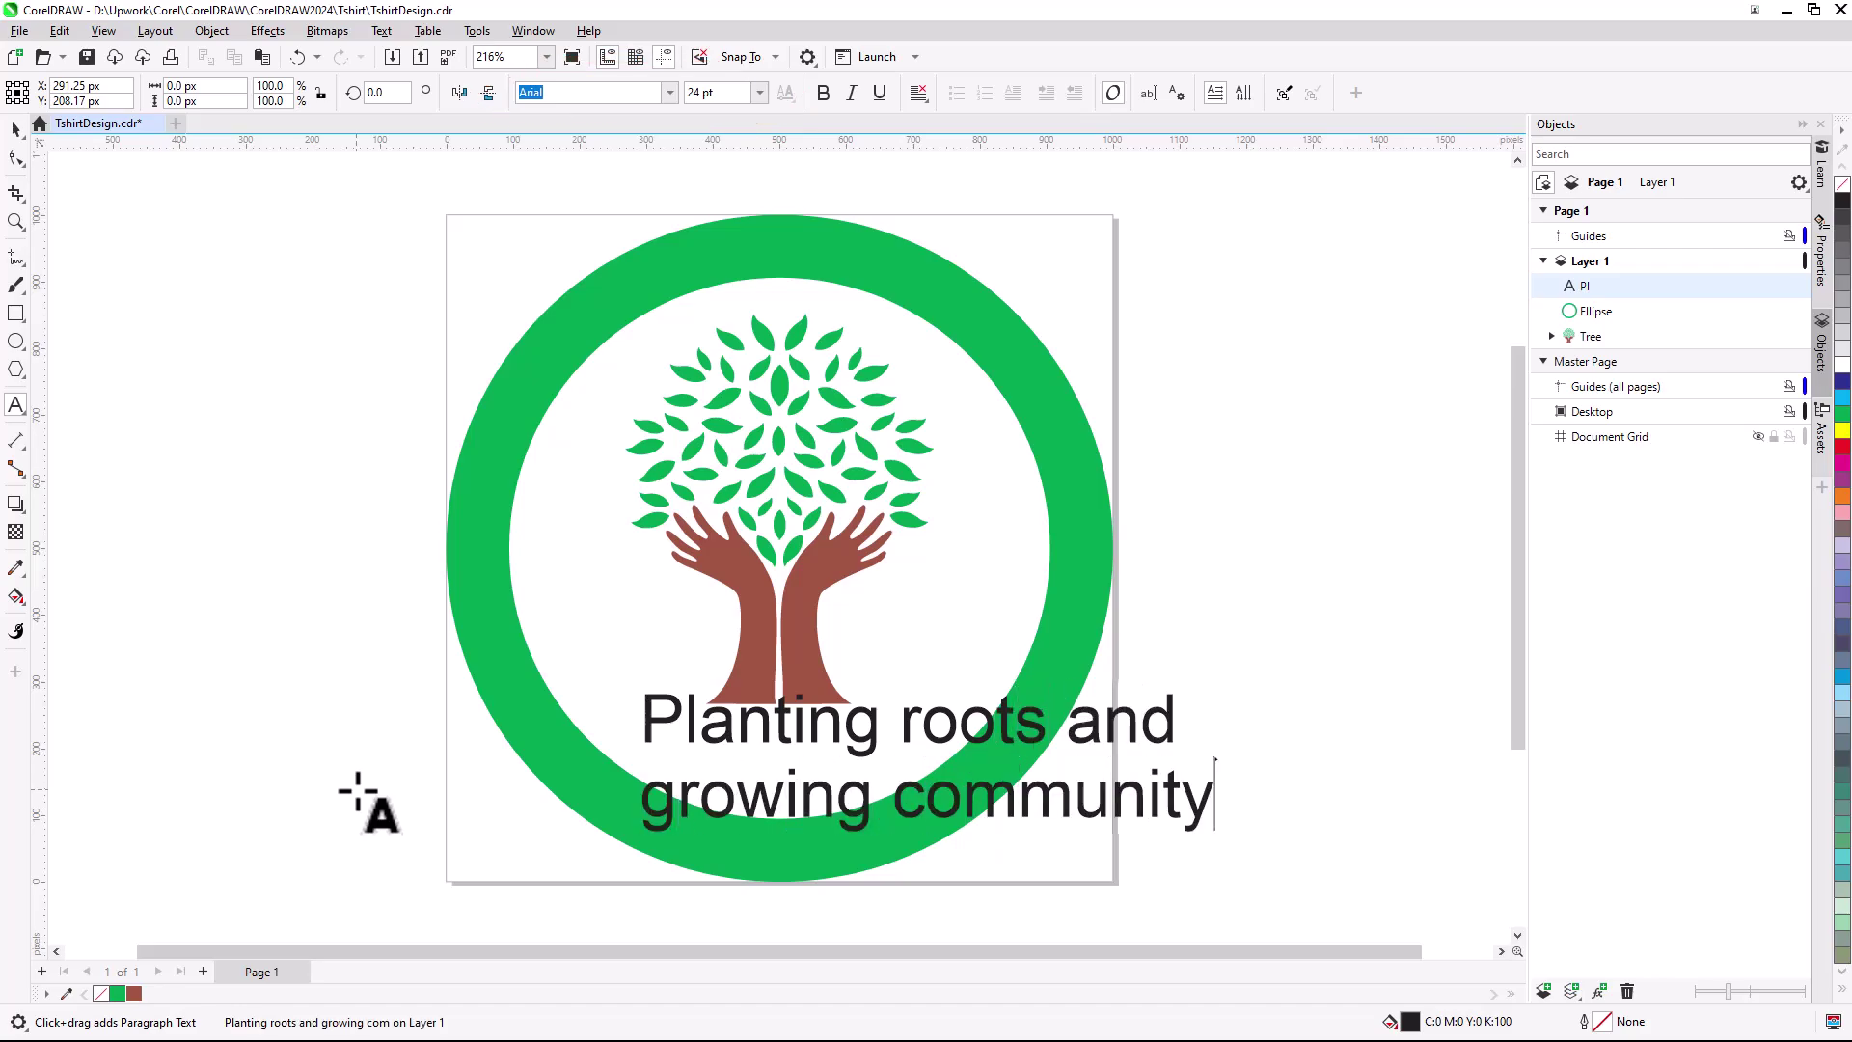
{"action": "key", "text": "Escape"}
{"action": "left_click", "coordinate": [16, 128]}
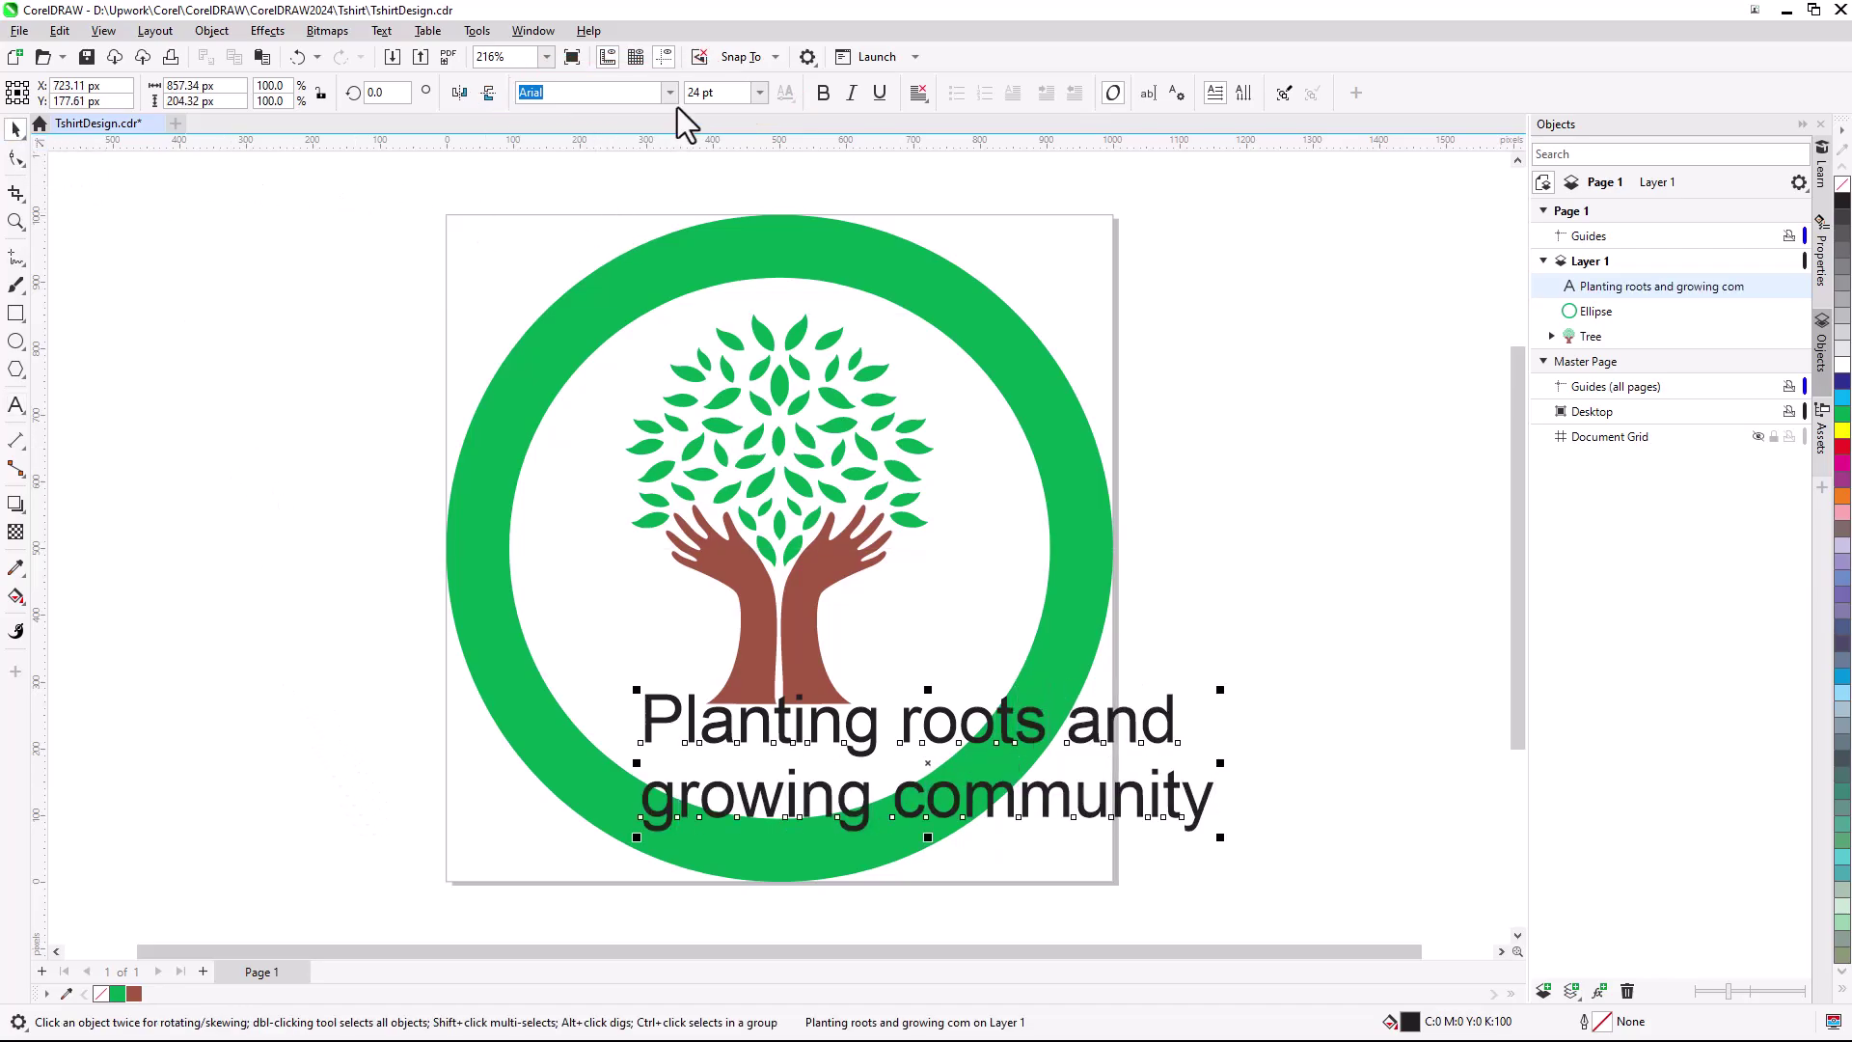
- Format the slogan below the tree in Bodoni Bd BT, 10 pt, italic, with center alignment
{"action": "left_click", "coordinate": [598, 92]}
{"action": "type", "text": "bod"}
{"action": "left_click", "coordinate": [599, 181]}
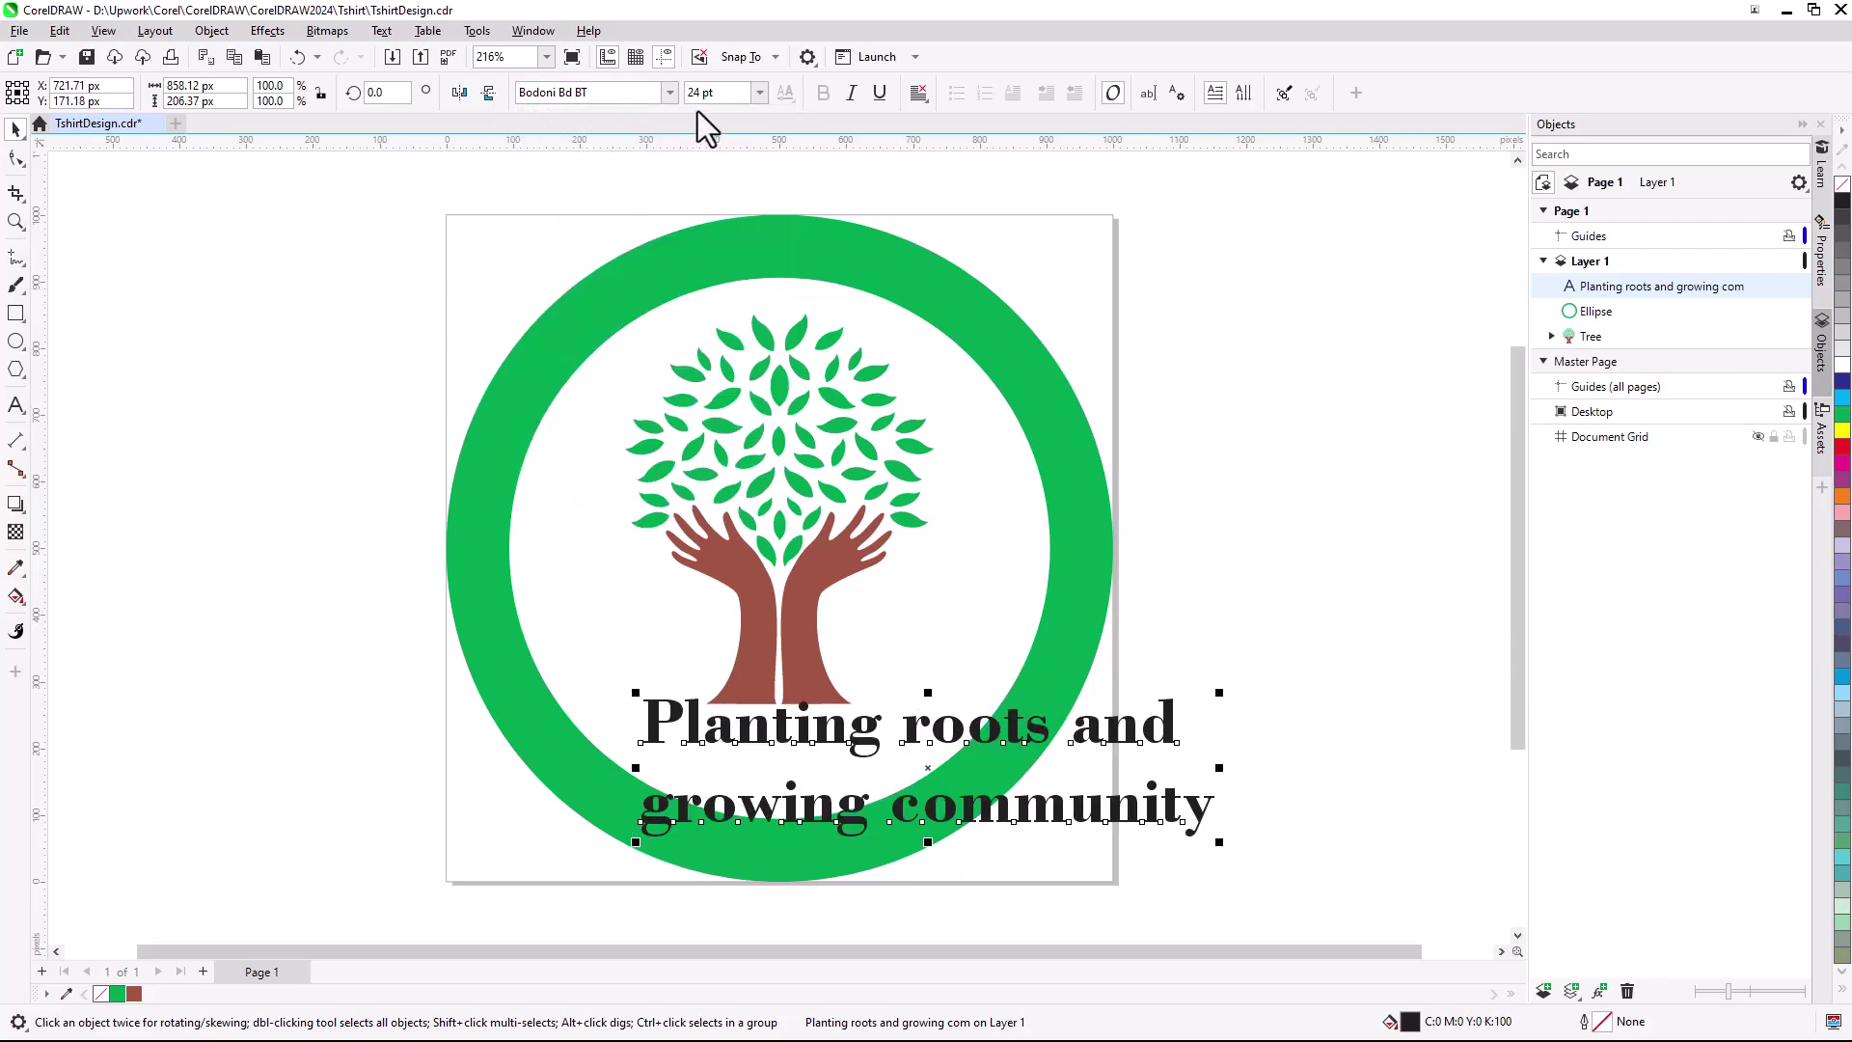
{"action": "type", "text": "10"}
{"action": "key", "text": "Return"}
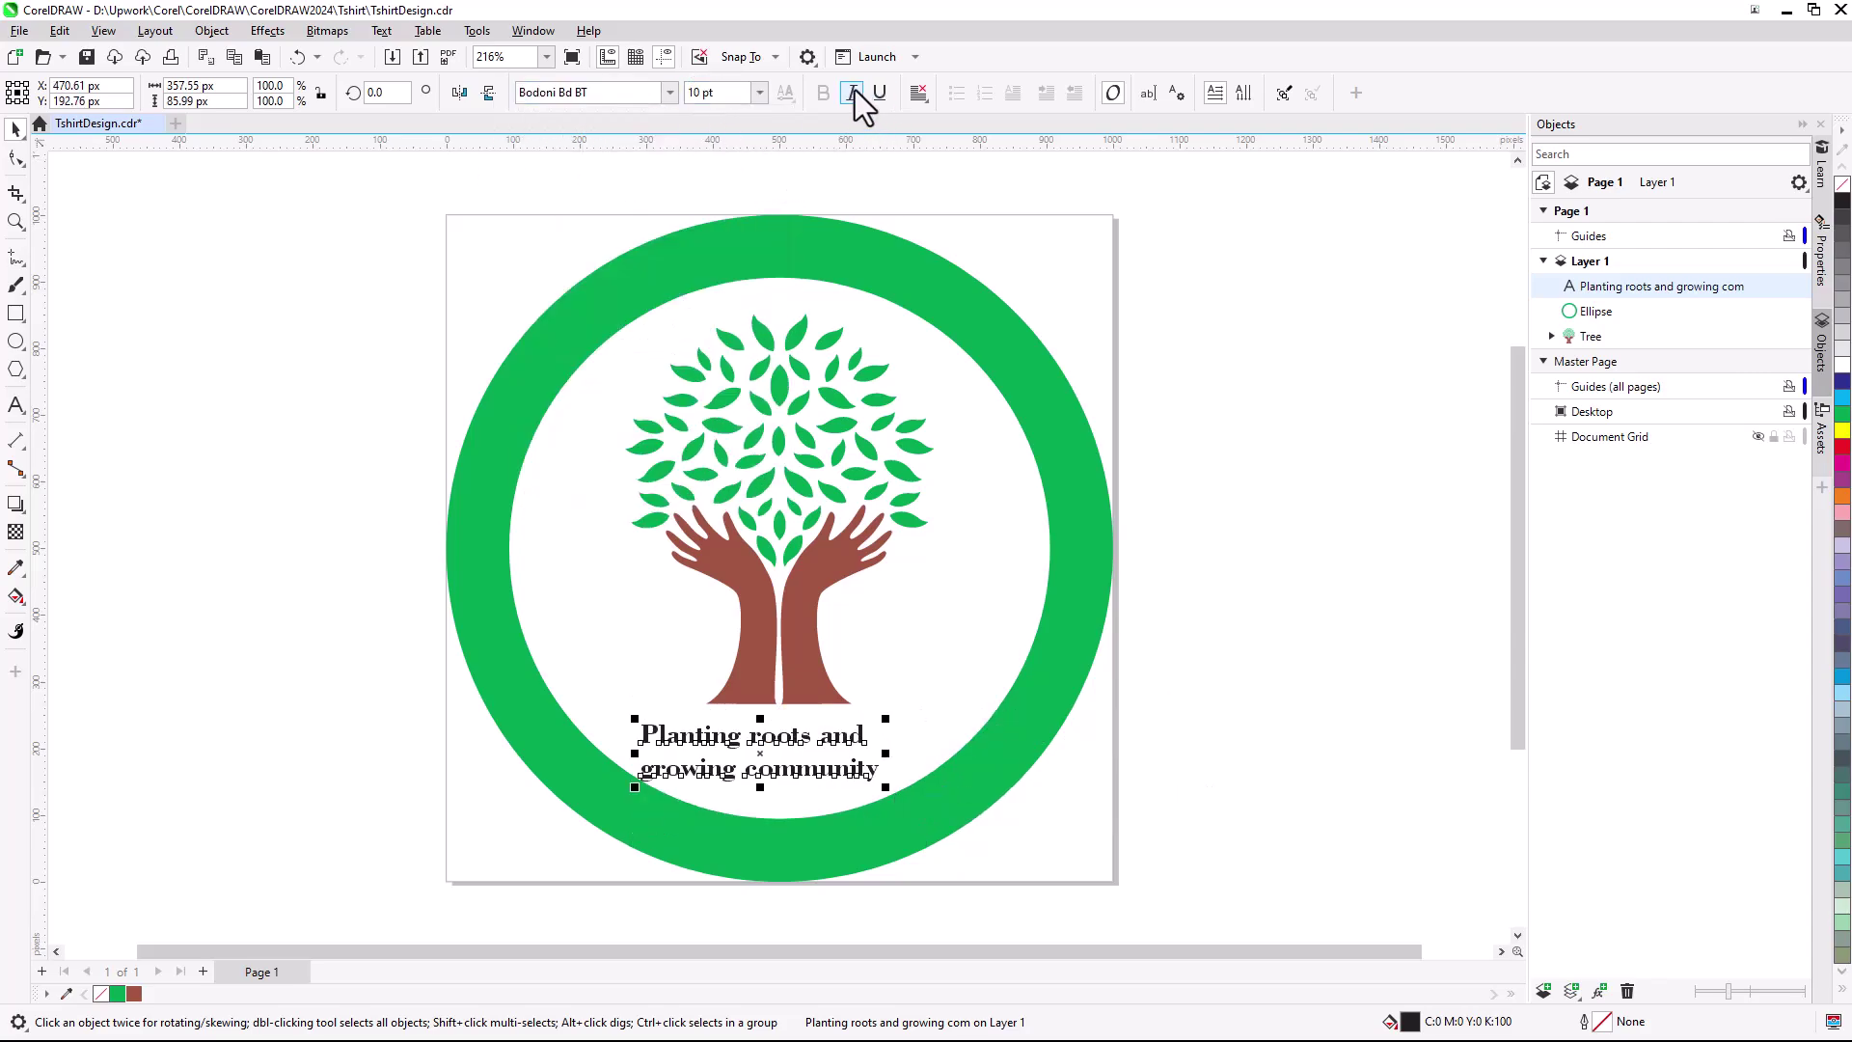
{"action": "left_click", "coordinate": [851, 97]}
{"action": "left_click", "coordinate": [919, 93]}
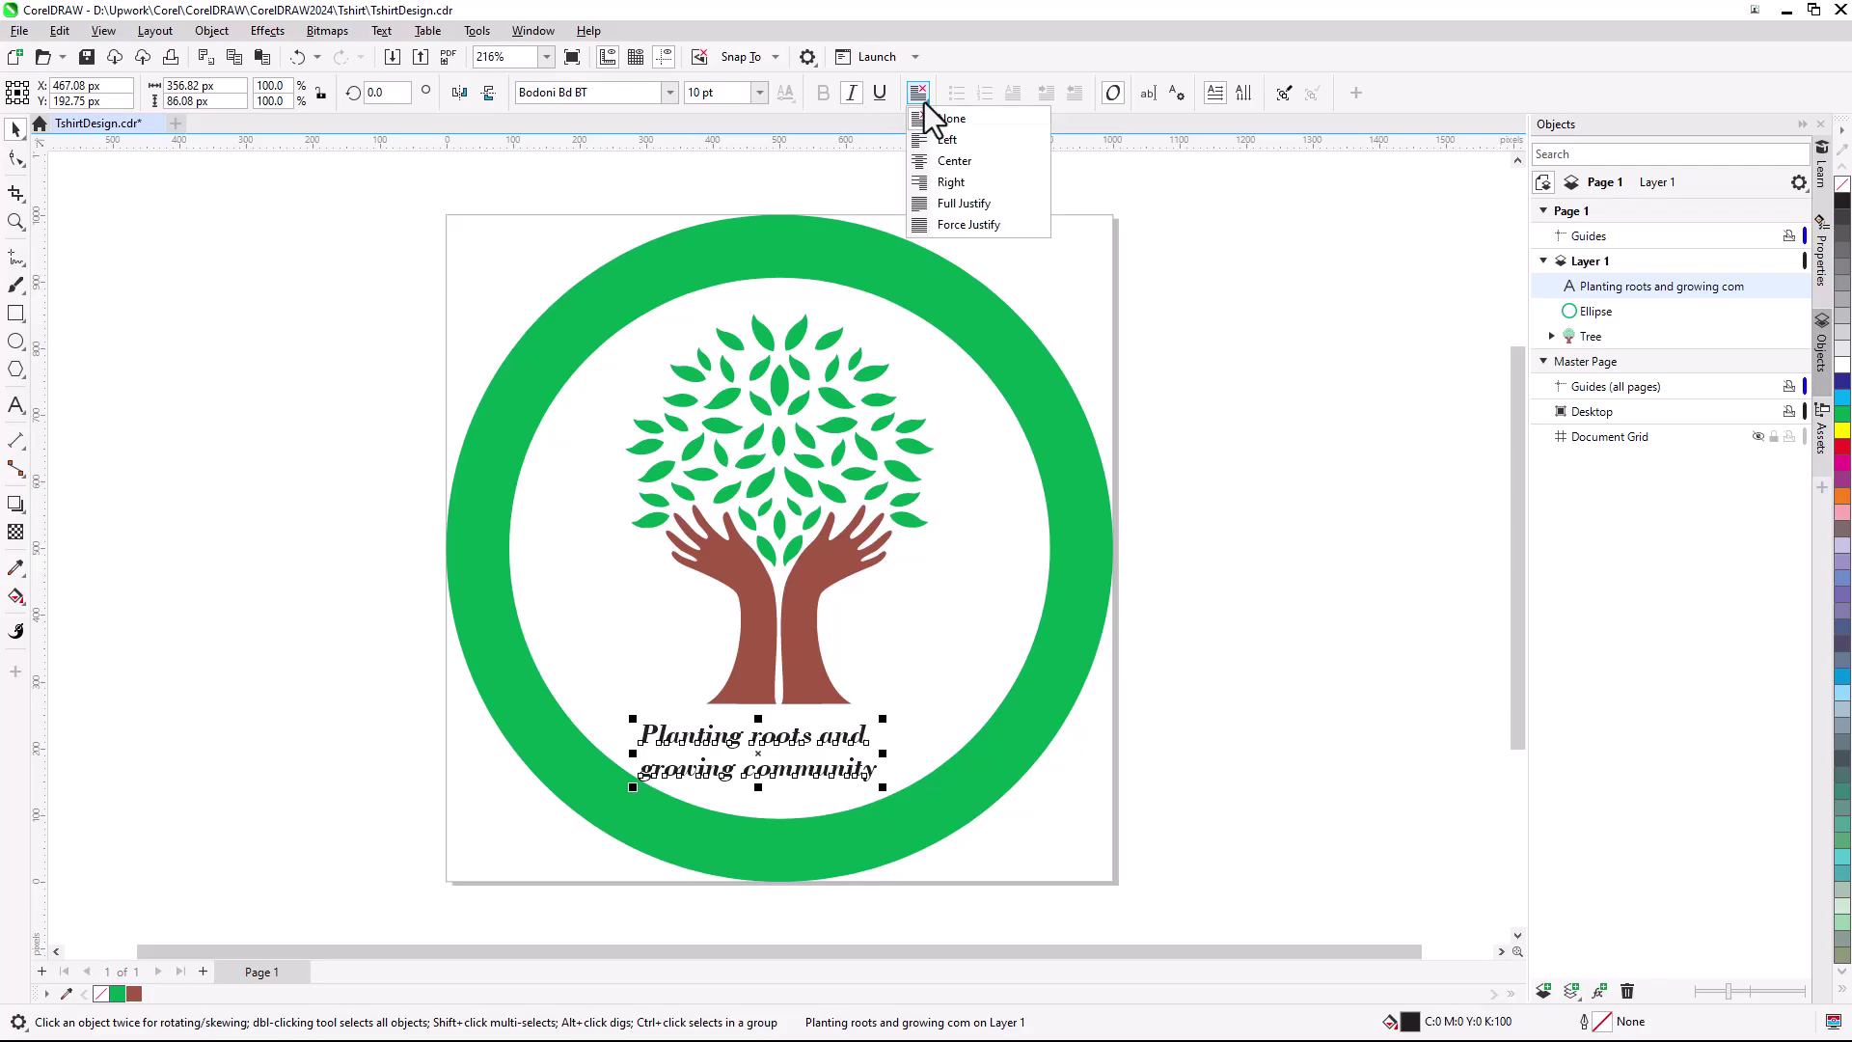
{"action": "left_click", "coordinate": [969, 162]}
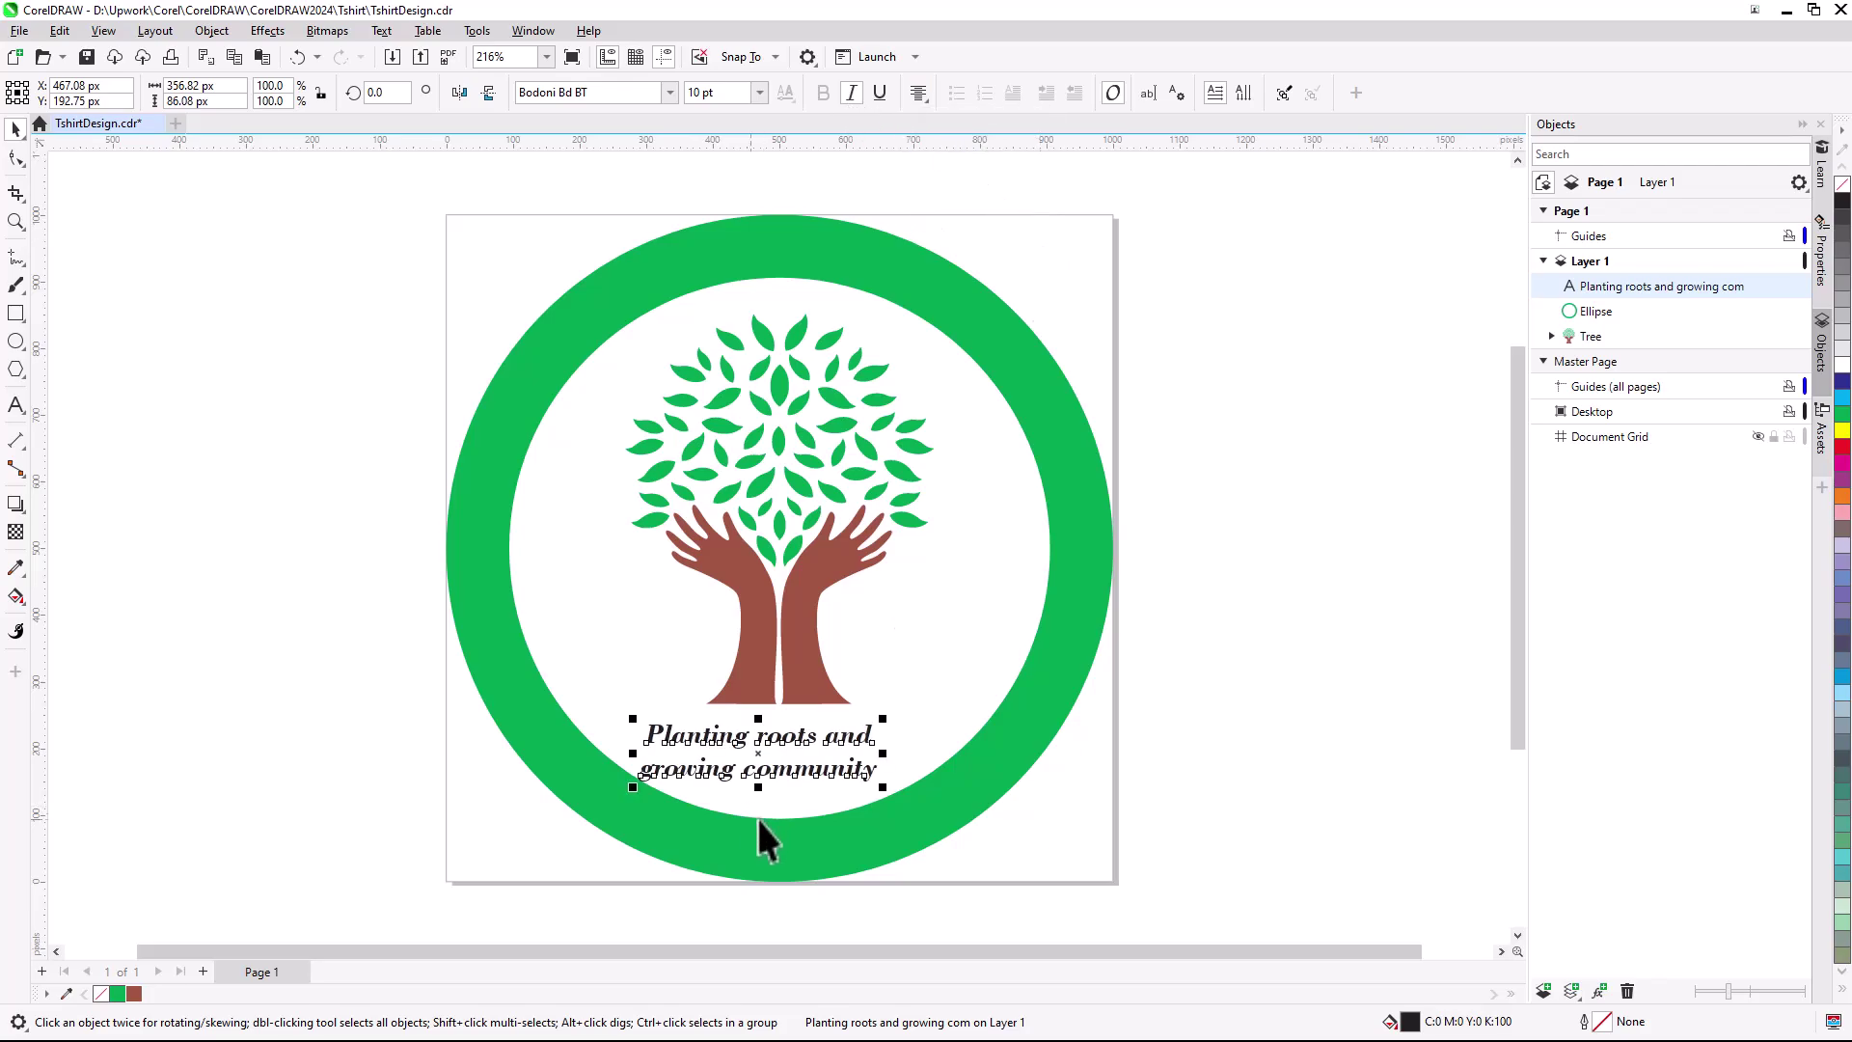
- Center the slogan horizontally under the tree at X 500 px and fill it with the trunk's brown
{"action": "scroll", "coordinate": [758, 826], "scroll_direction": "up", "scroll_amount": 5}
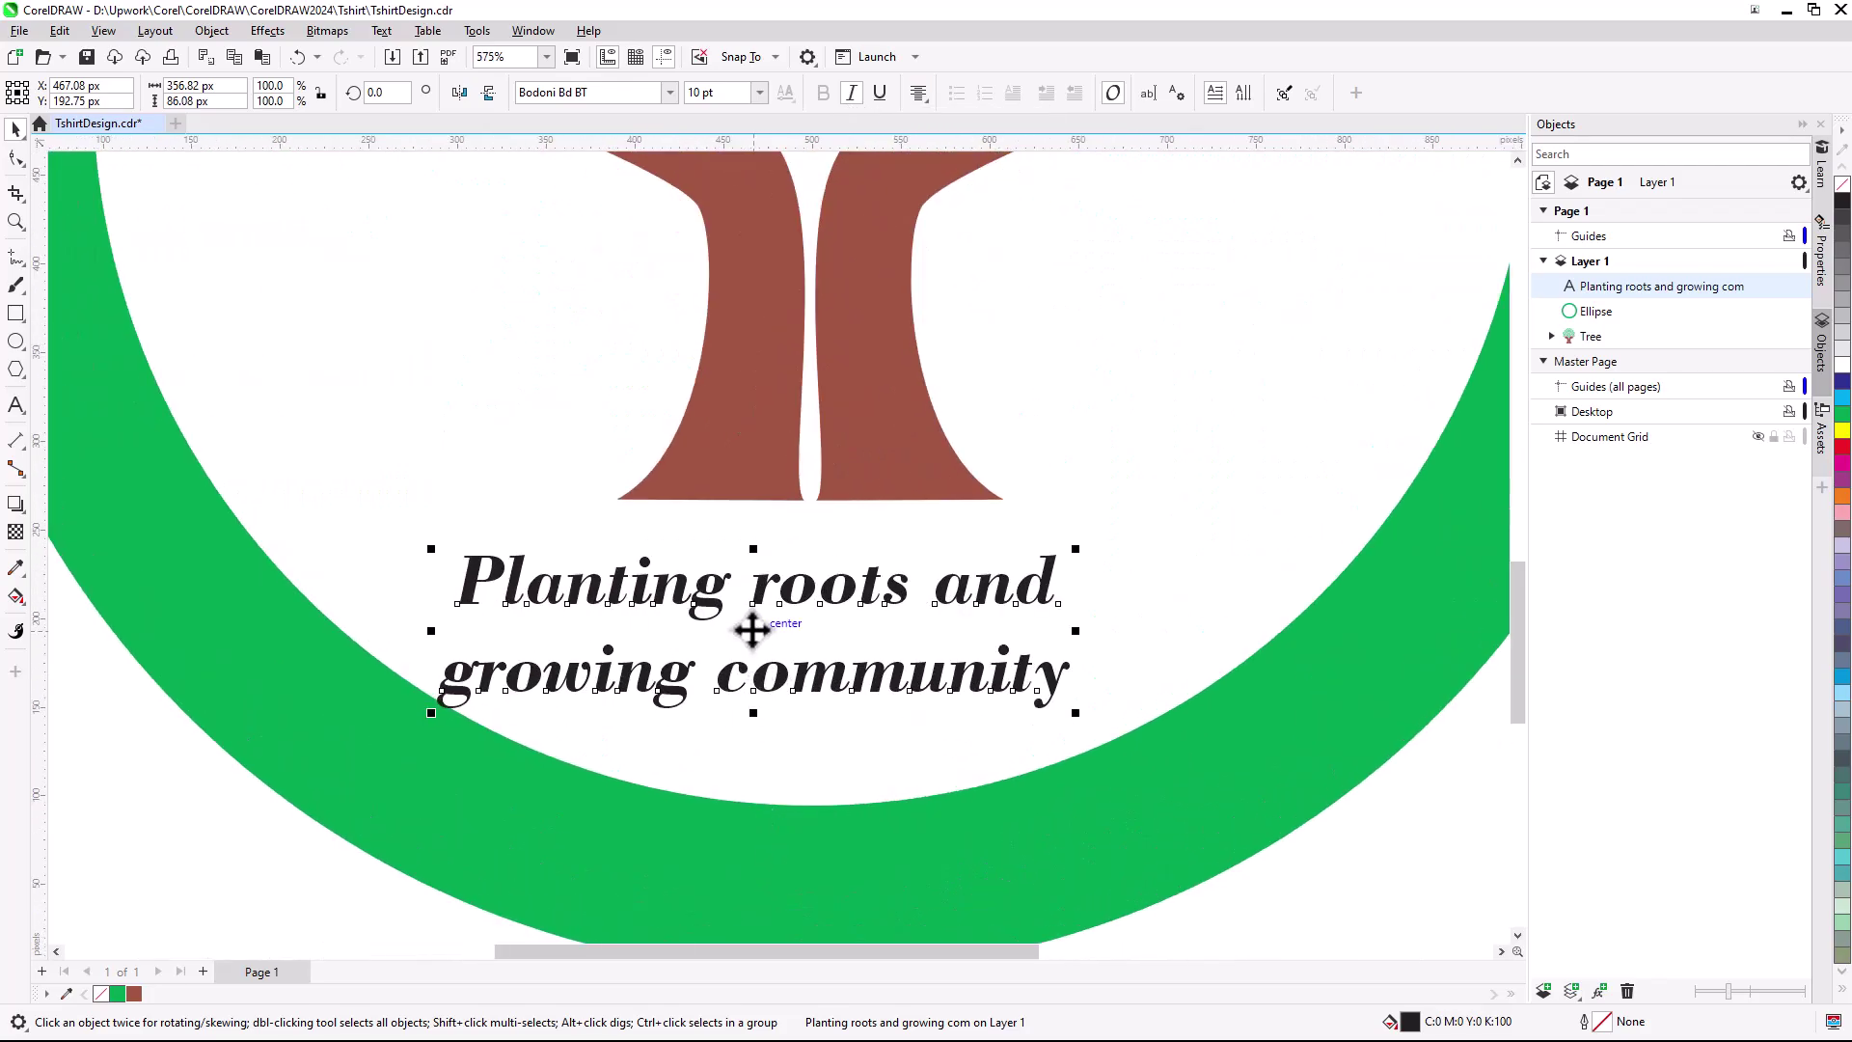
{"action": "left_click_drag", "start_coordinate": [752, 631], "coordinate": [814, 634]}
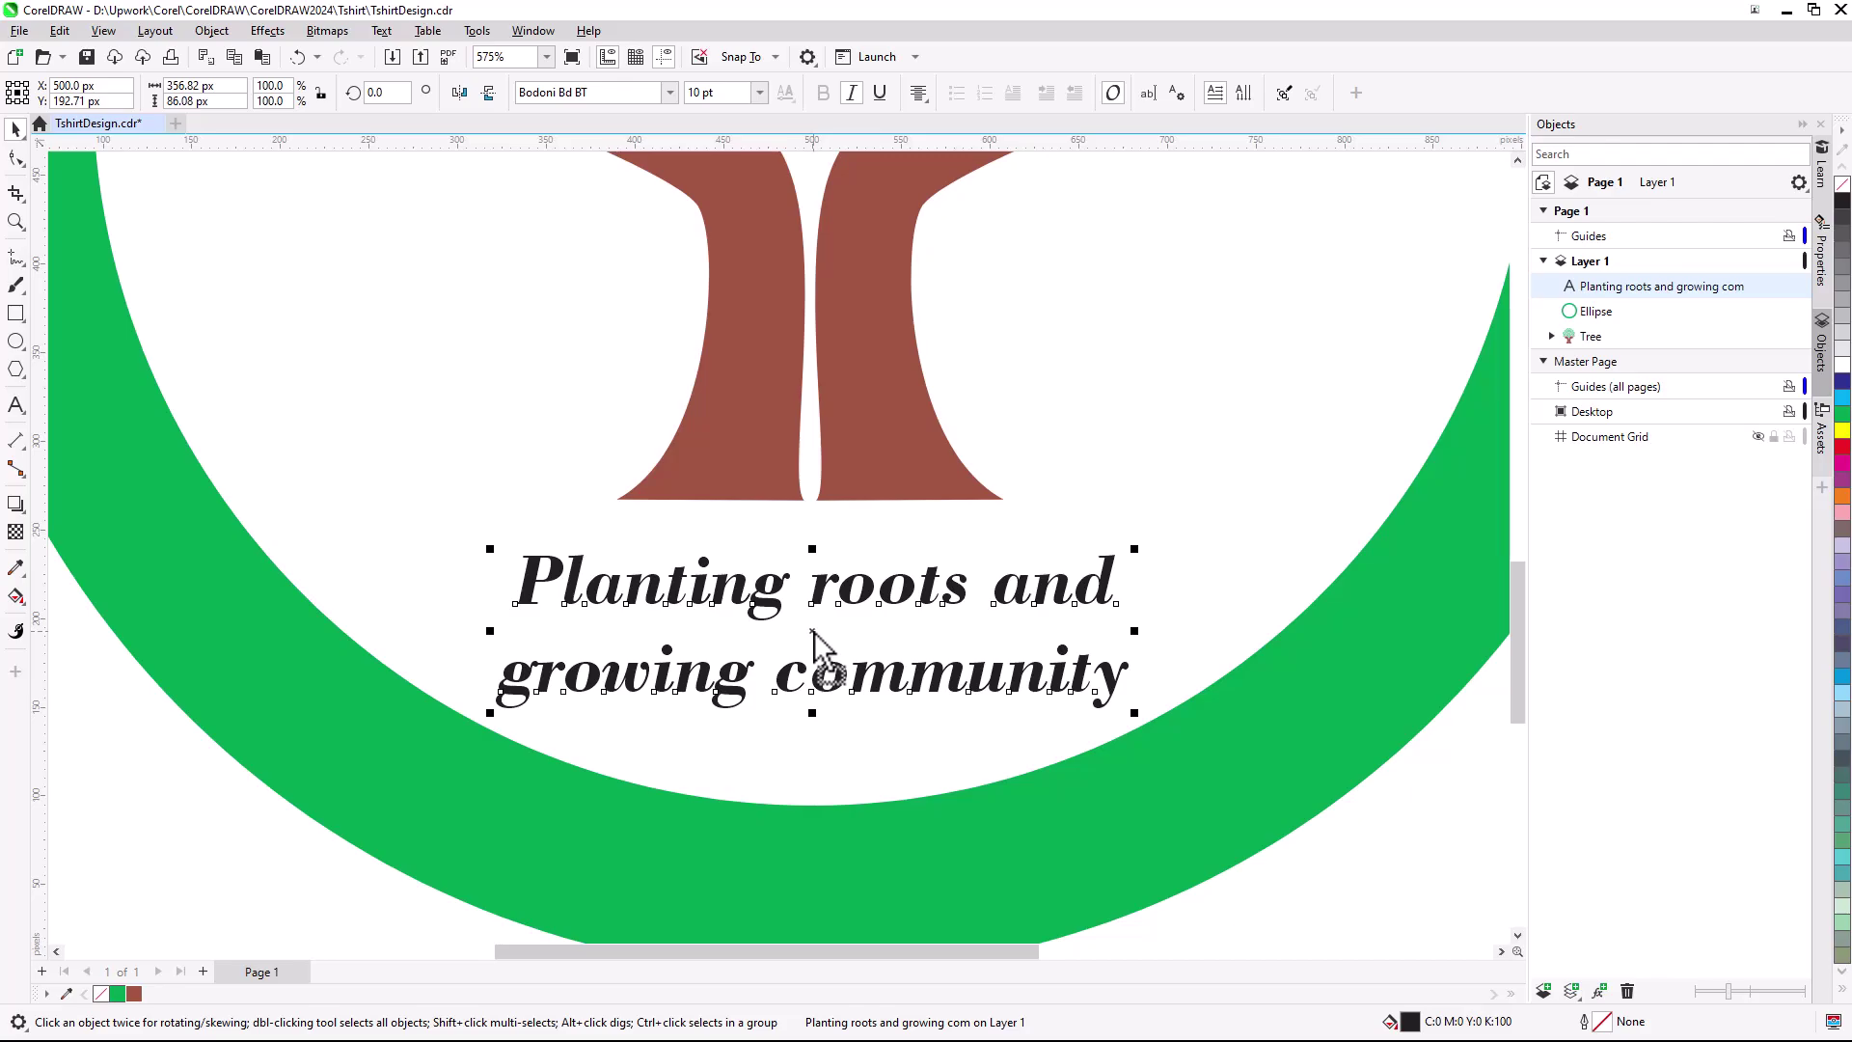
{"action": "left_click", "coordinate": [134, 994]}
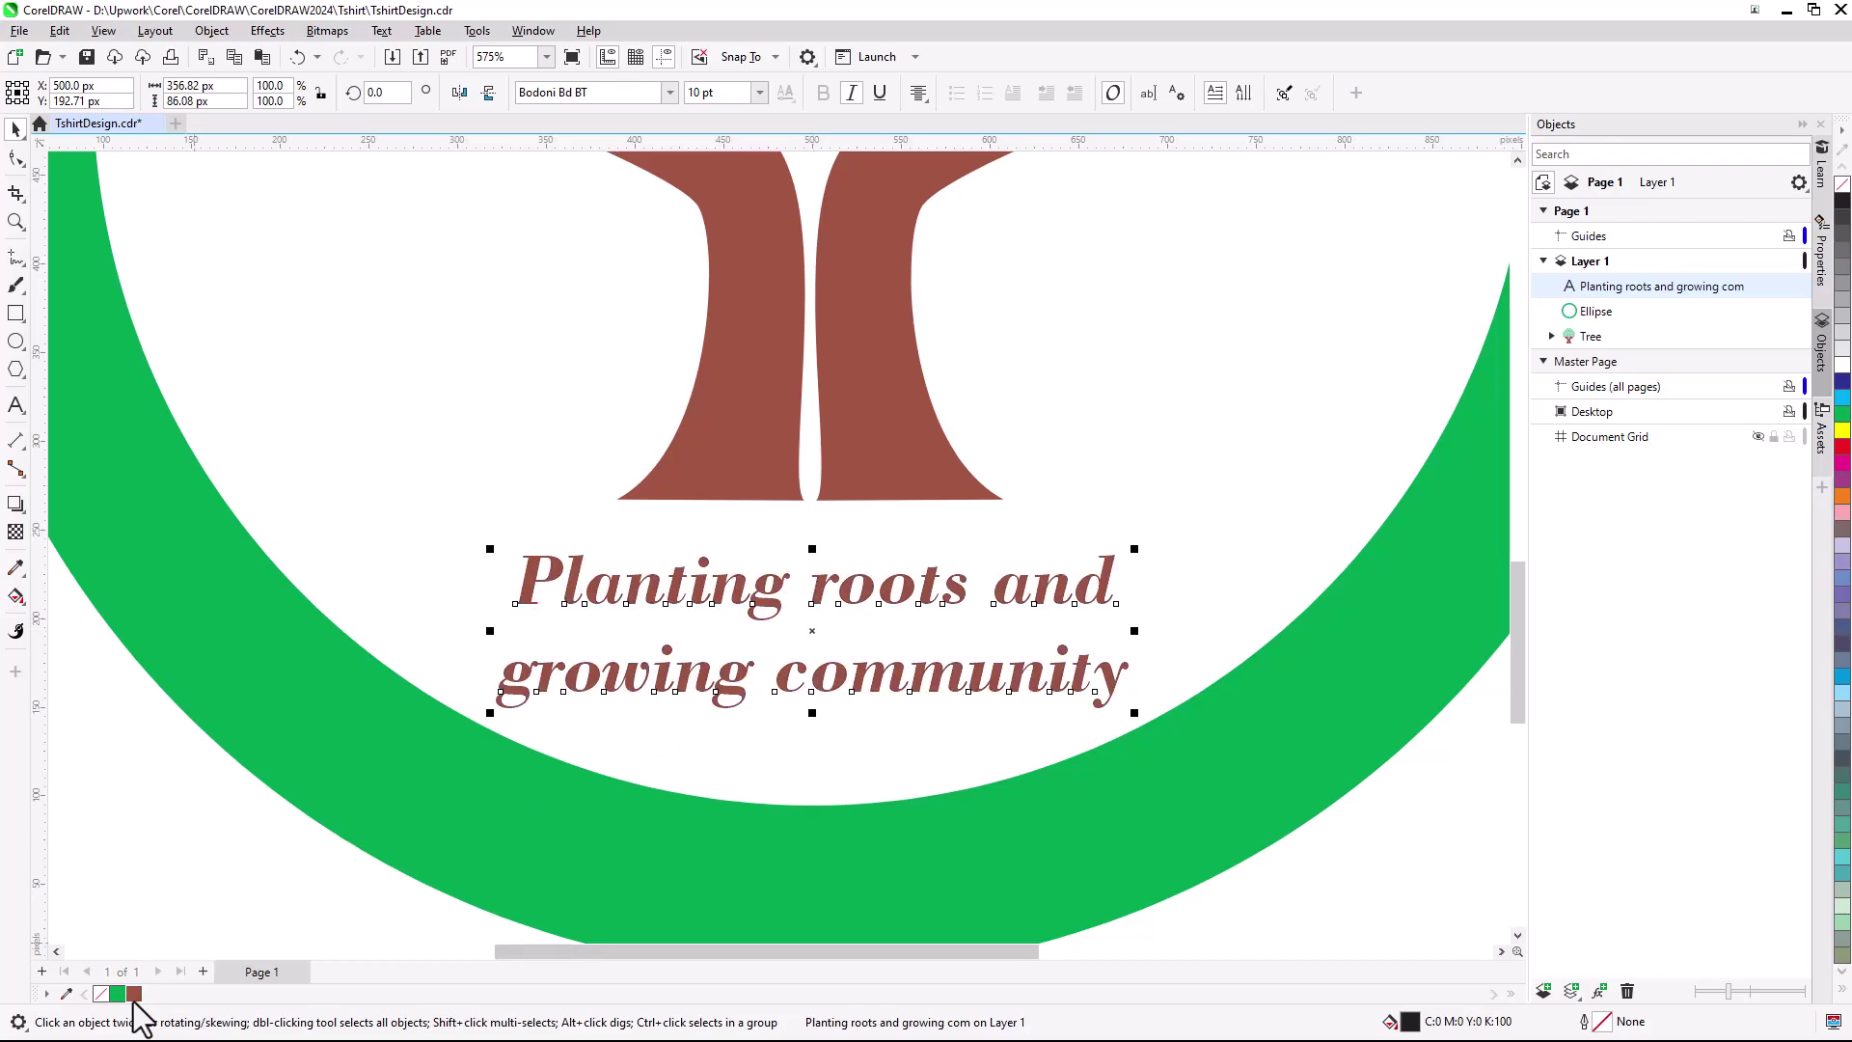
{"action": "left_click", "coordinate": [153, 917]}
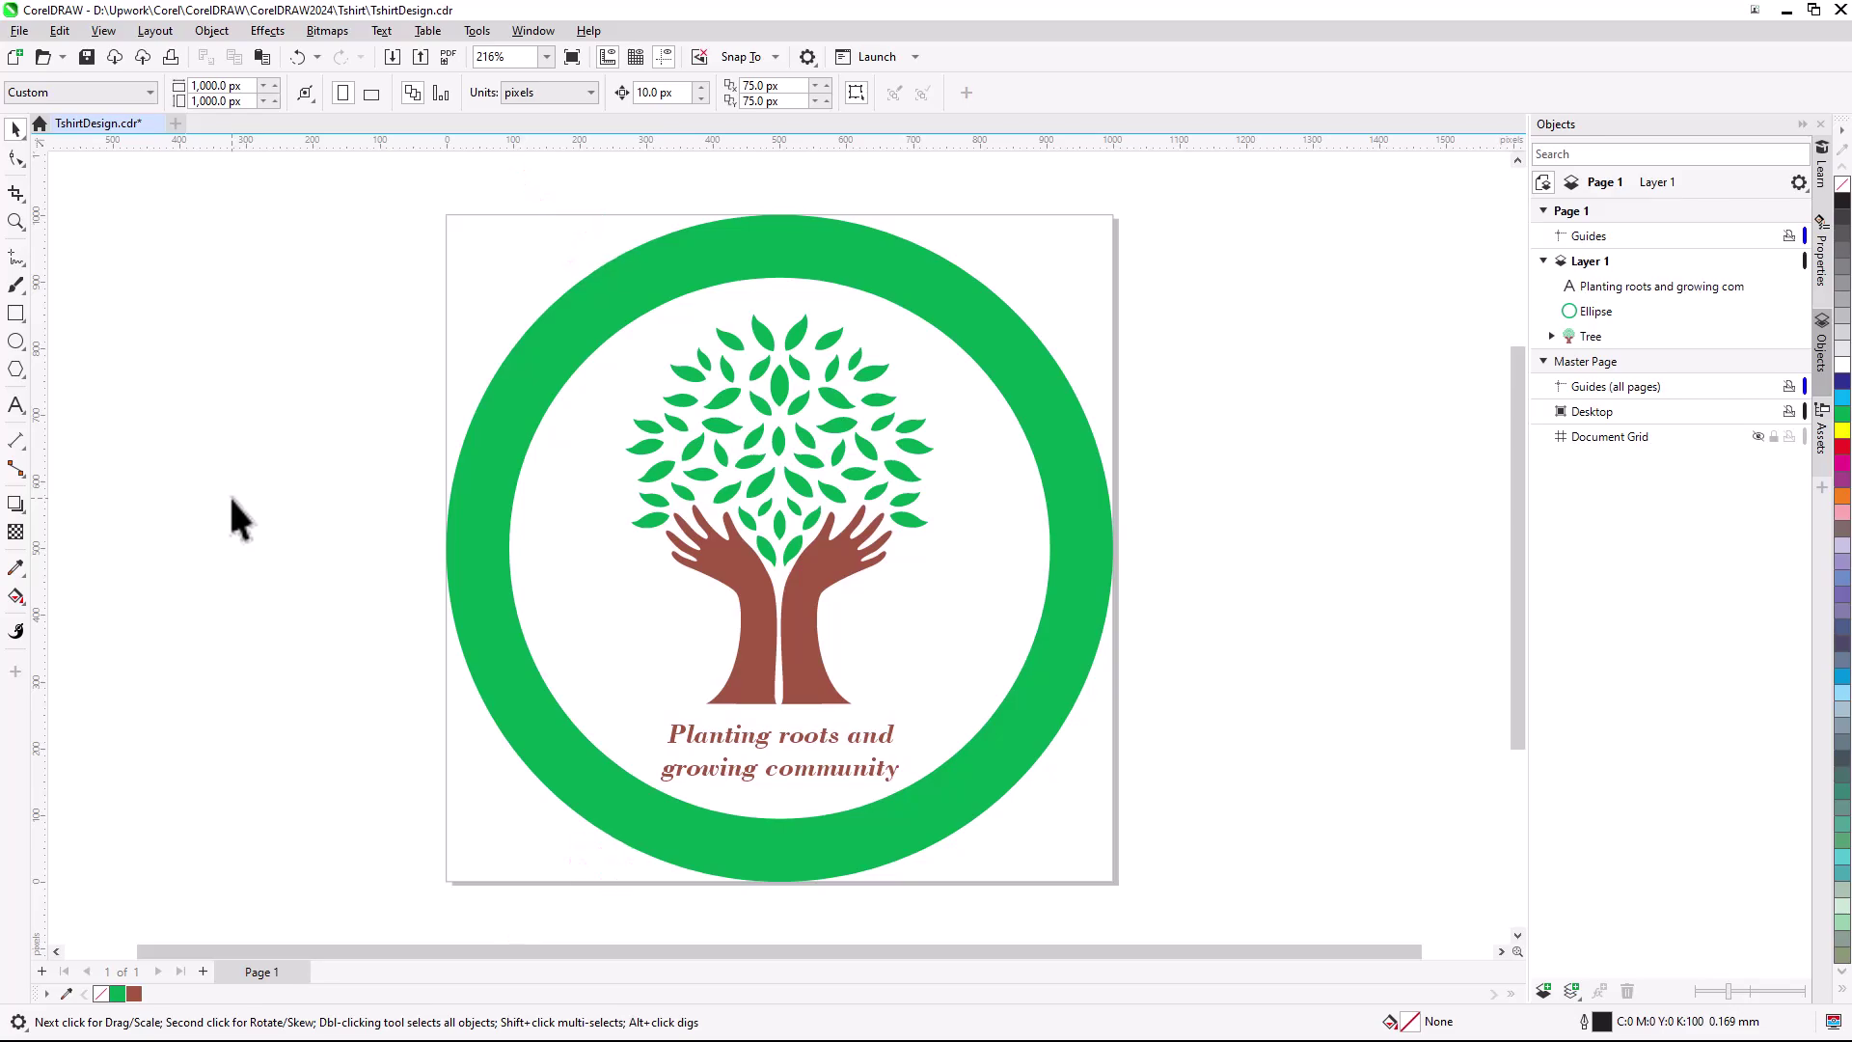
- Add the text "SPRINGFIELD COMMUNITY" along the upper edge of the circle
{"action": "left_click", "coordinate": [16, 406]}
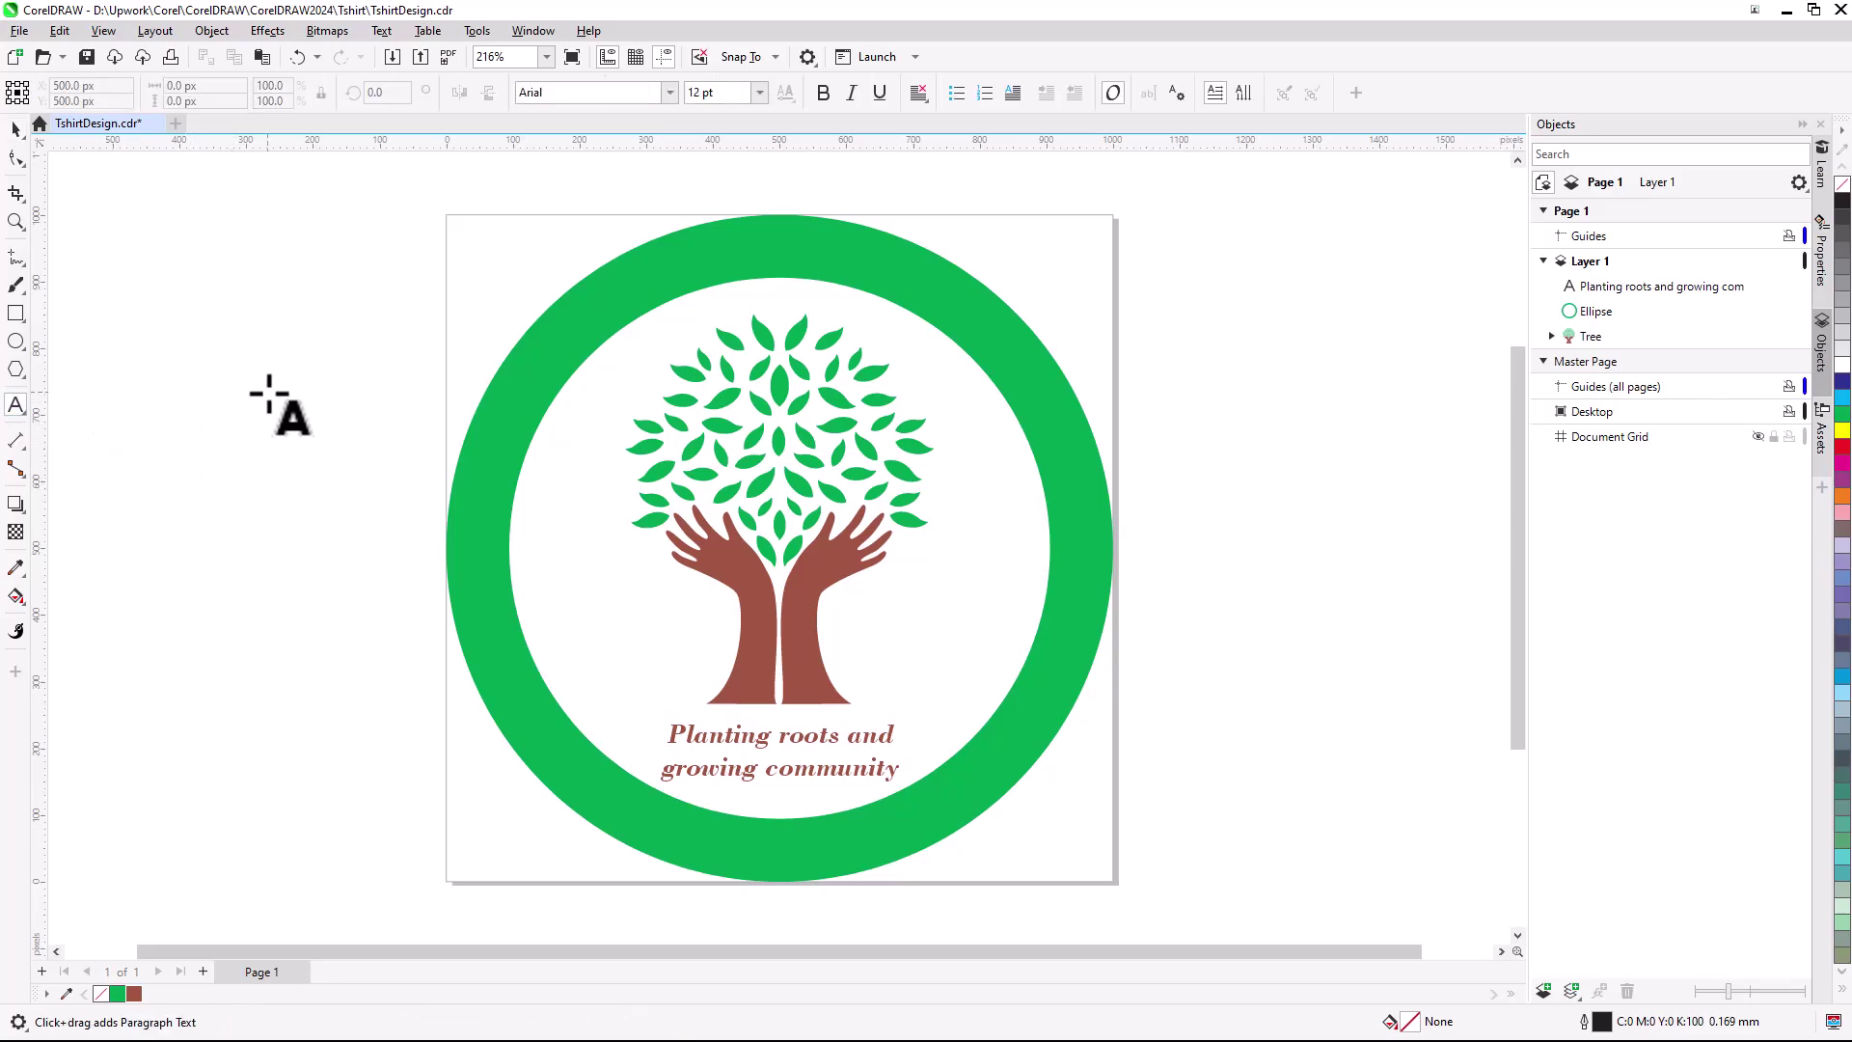
{"action": "left_click", "coordinate": [772, 255]}
{"action": "type", "text": "SPR"}
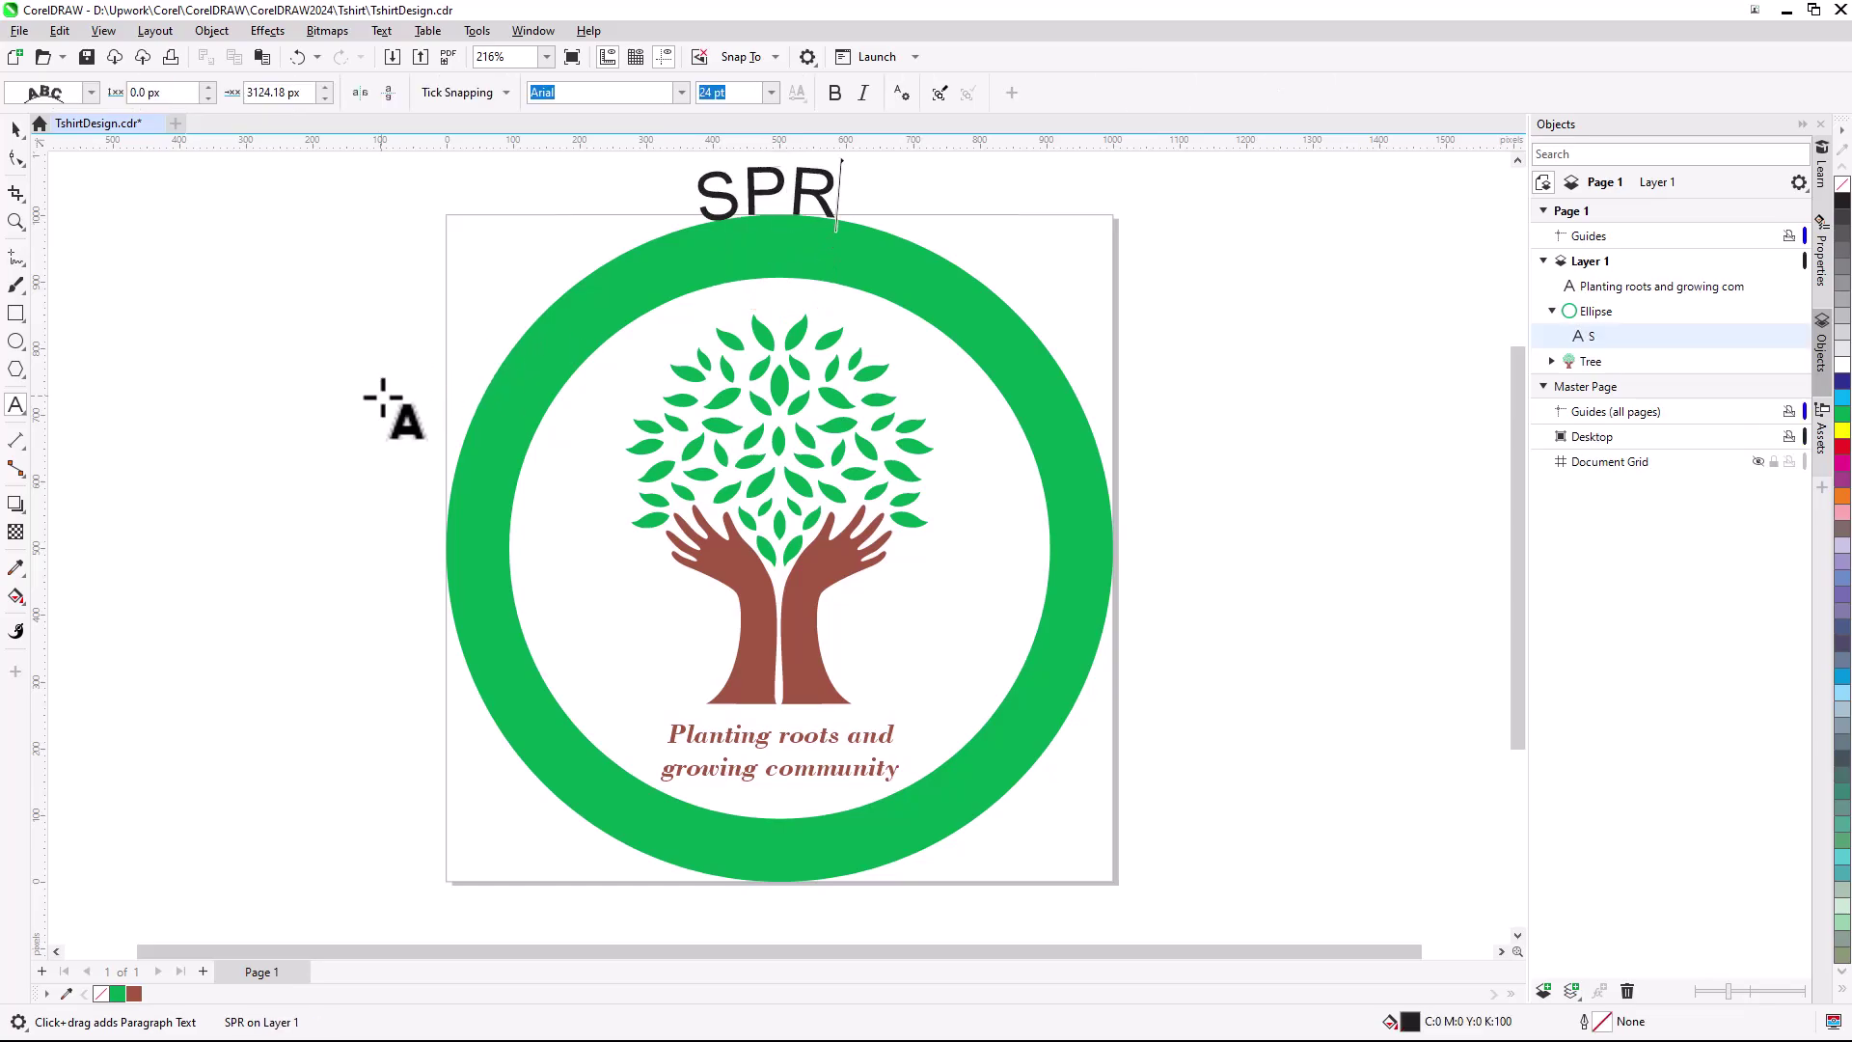
{"action": "type", "text": "INGFIELD COMMUNITY"}
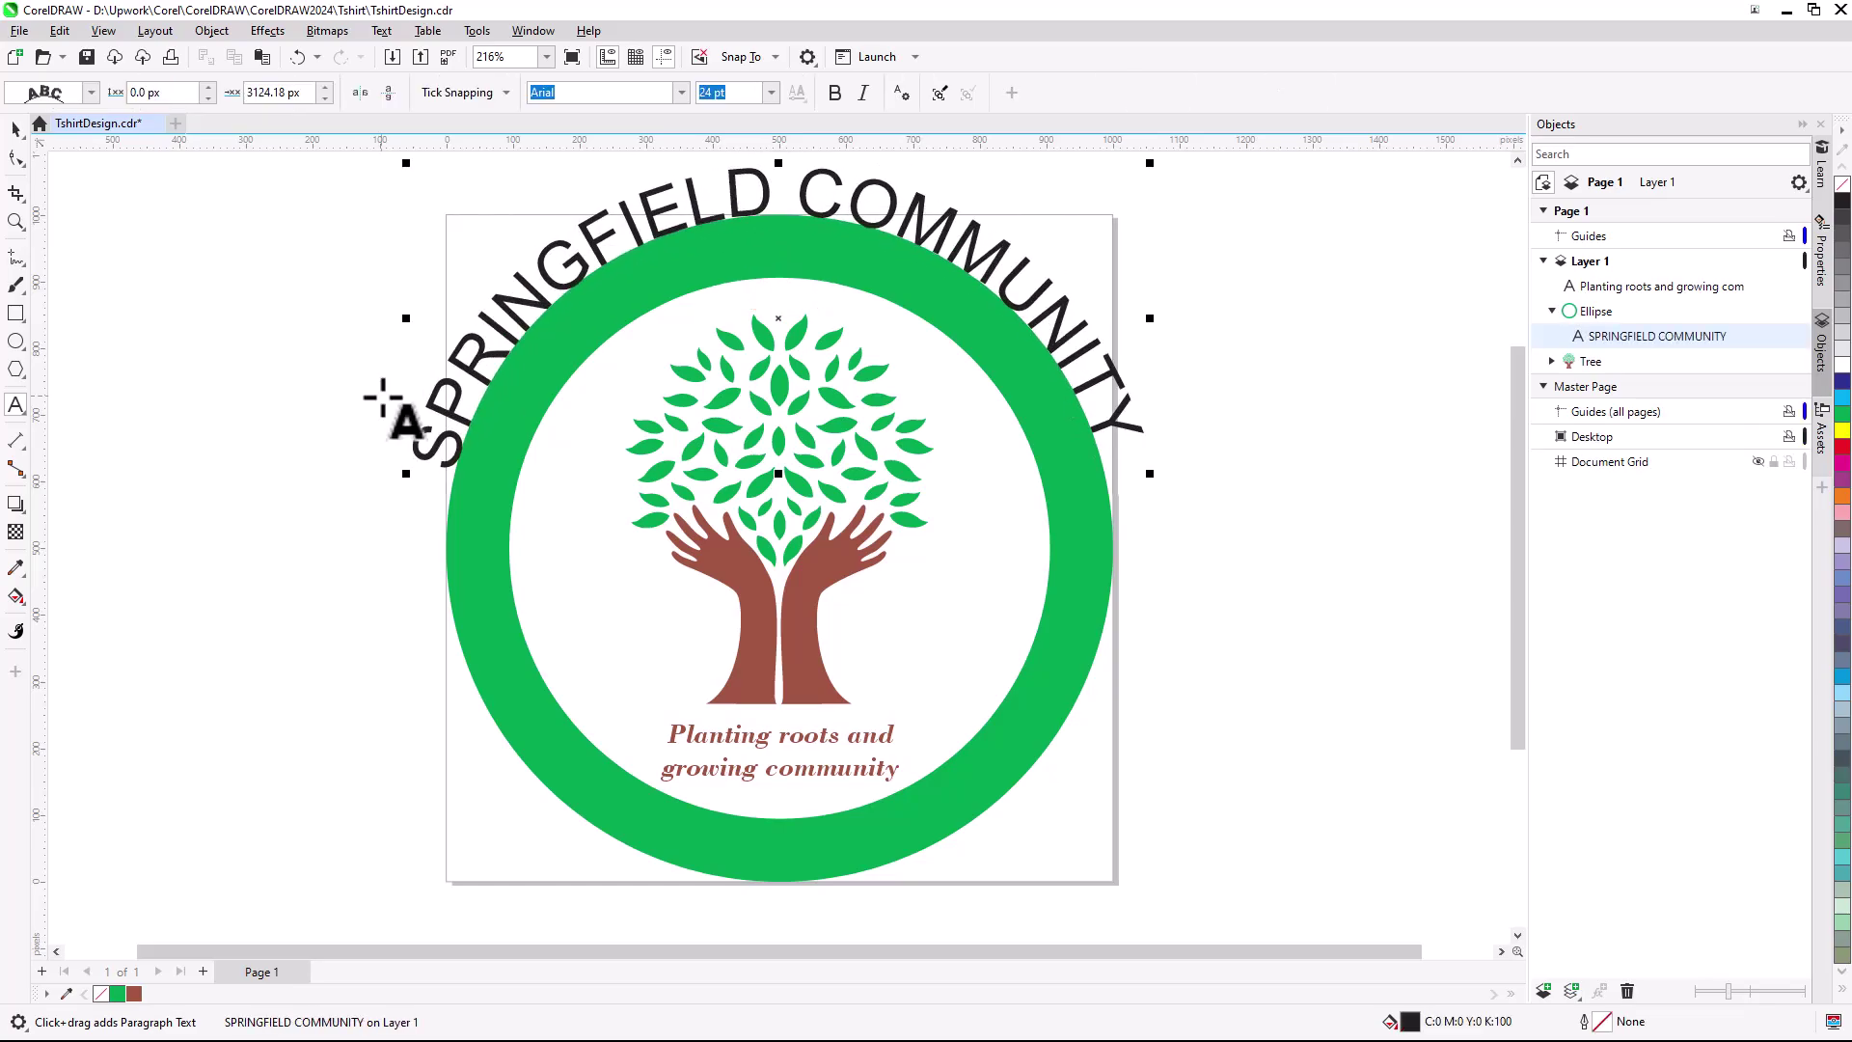
- Set the curved "SPRINGFIELD COMMUNITY" text to Humnst777 BT at 18 pt
{"action": "key", "text": "ctrl+a"}
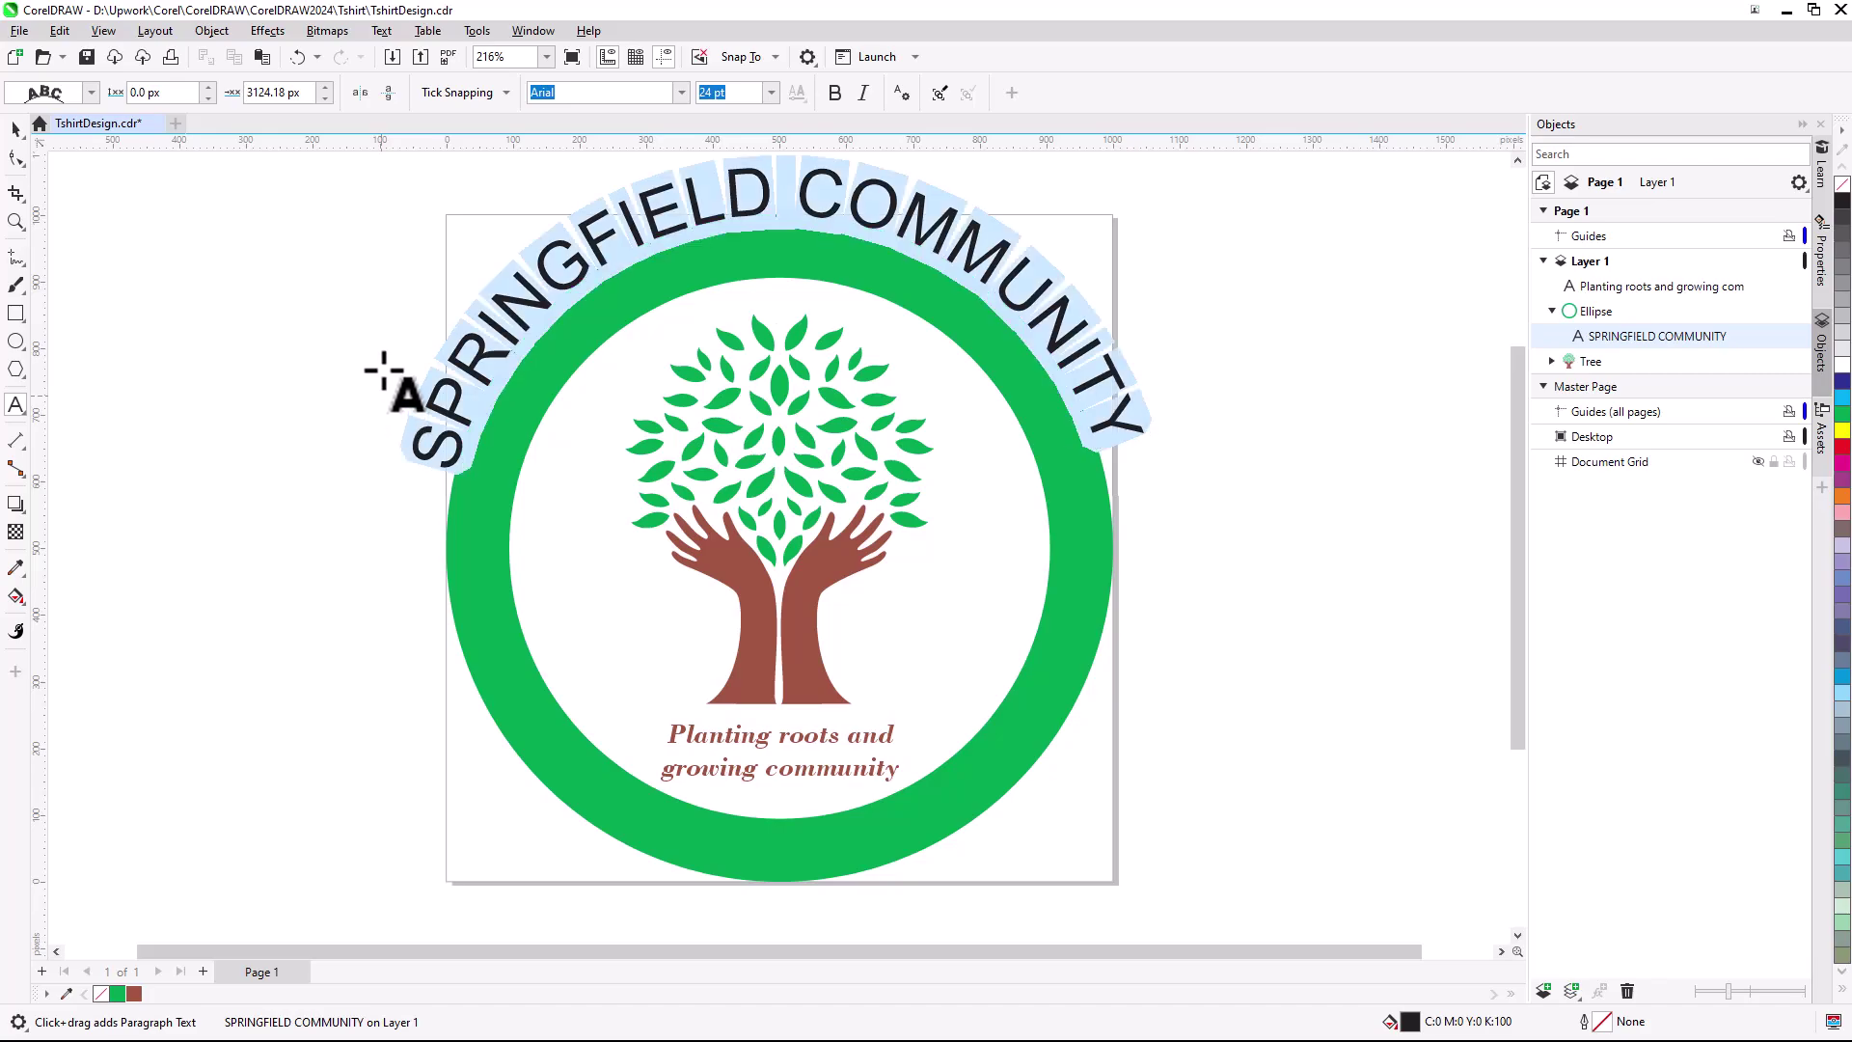
{"action": "left_click", "coordinate": [579, 95]}
{"action": "type", "text": "humns"}
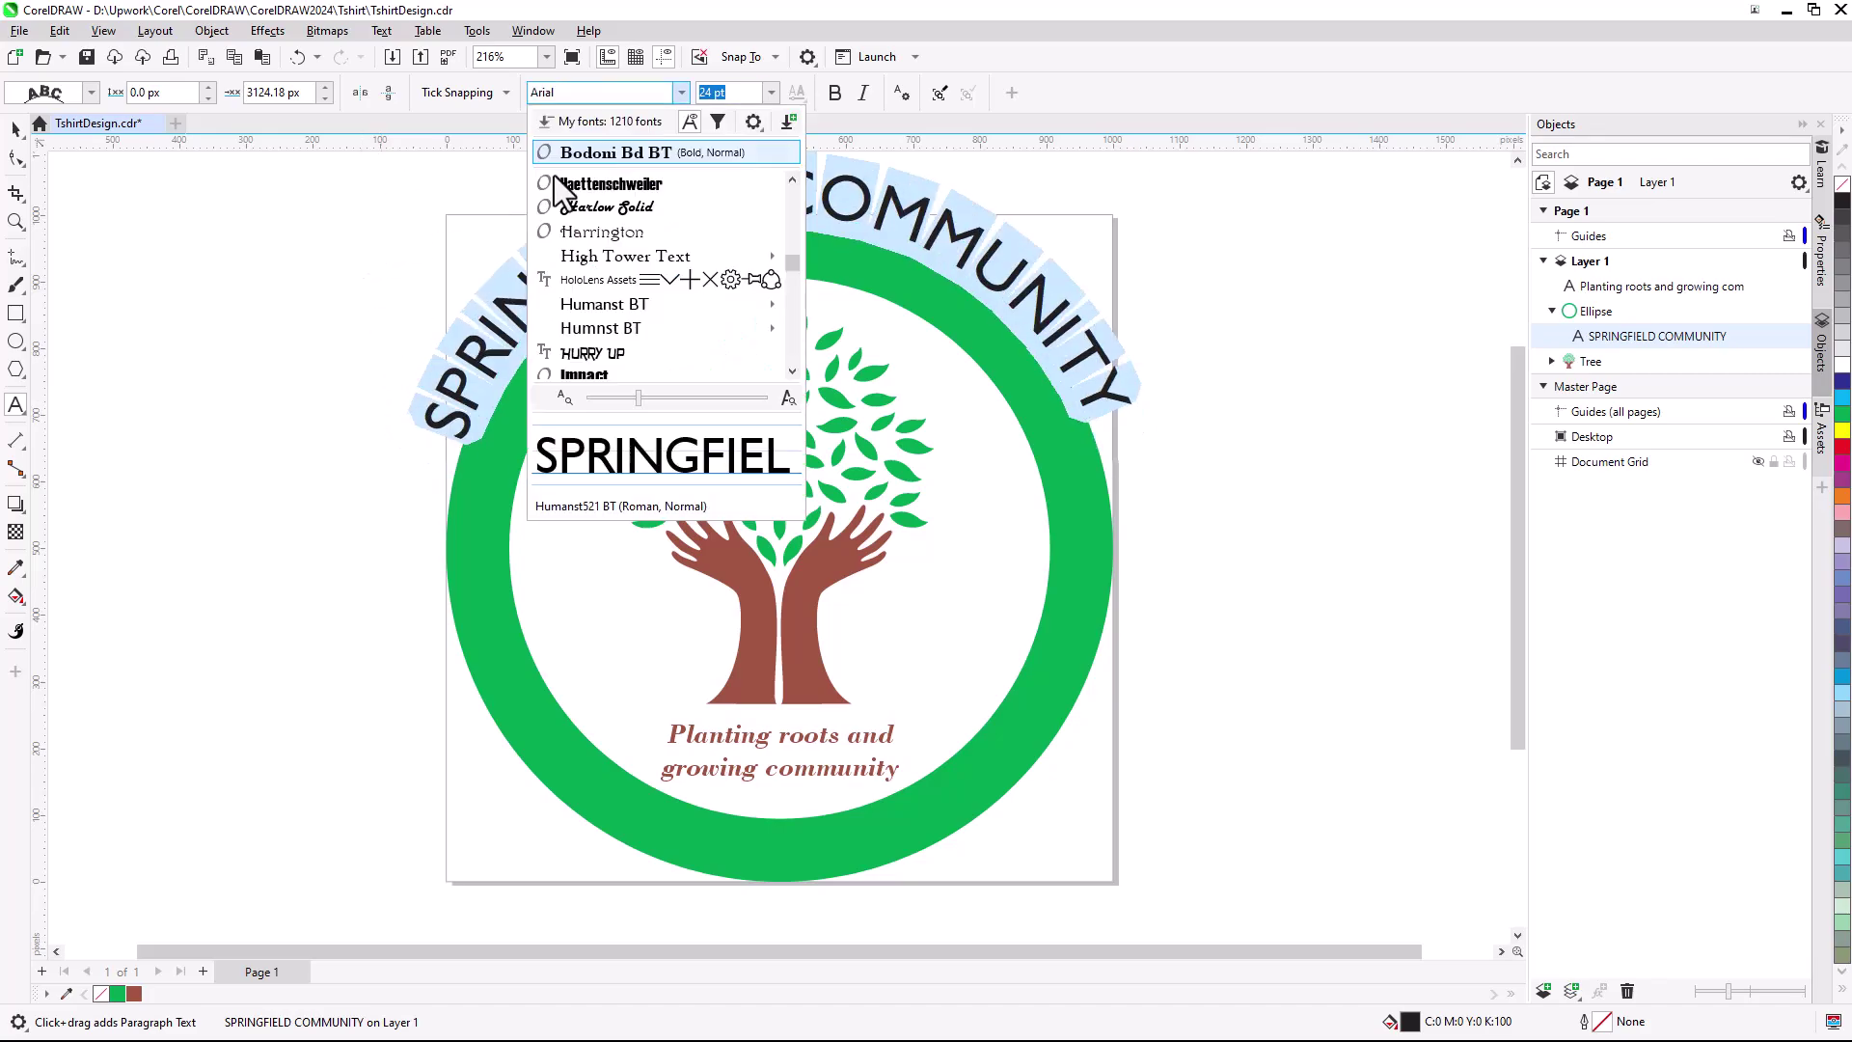
{"action": "left_click", "coordinate": [676, 280]}
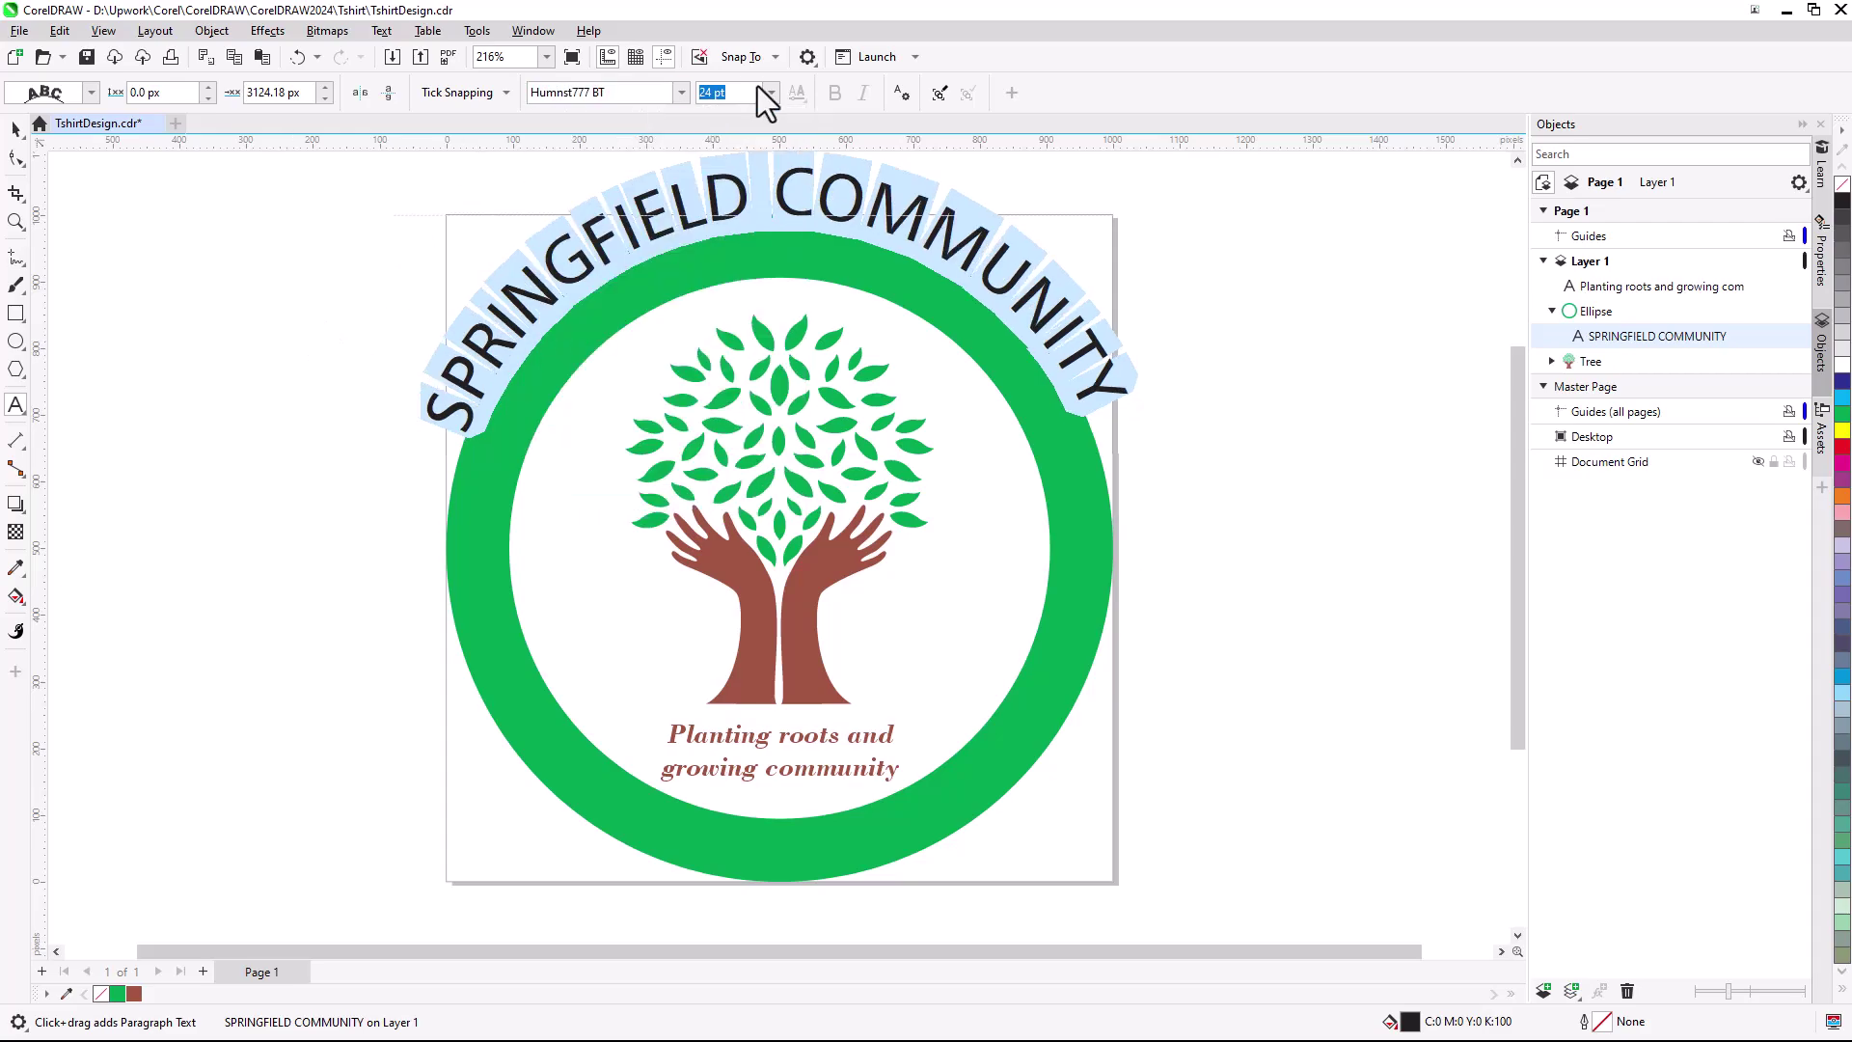
{"action": "left_click", "coordinate": [719, 93]}
{"action": "type", "text": "18"}
{"action": "key", "text": "Return"}
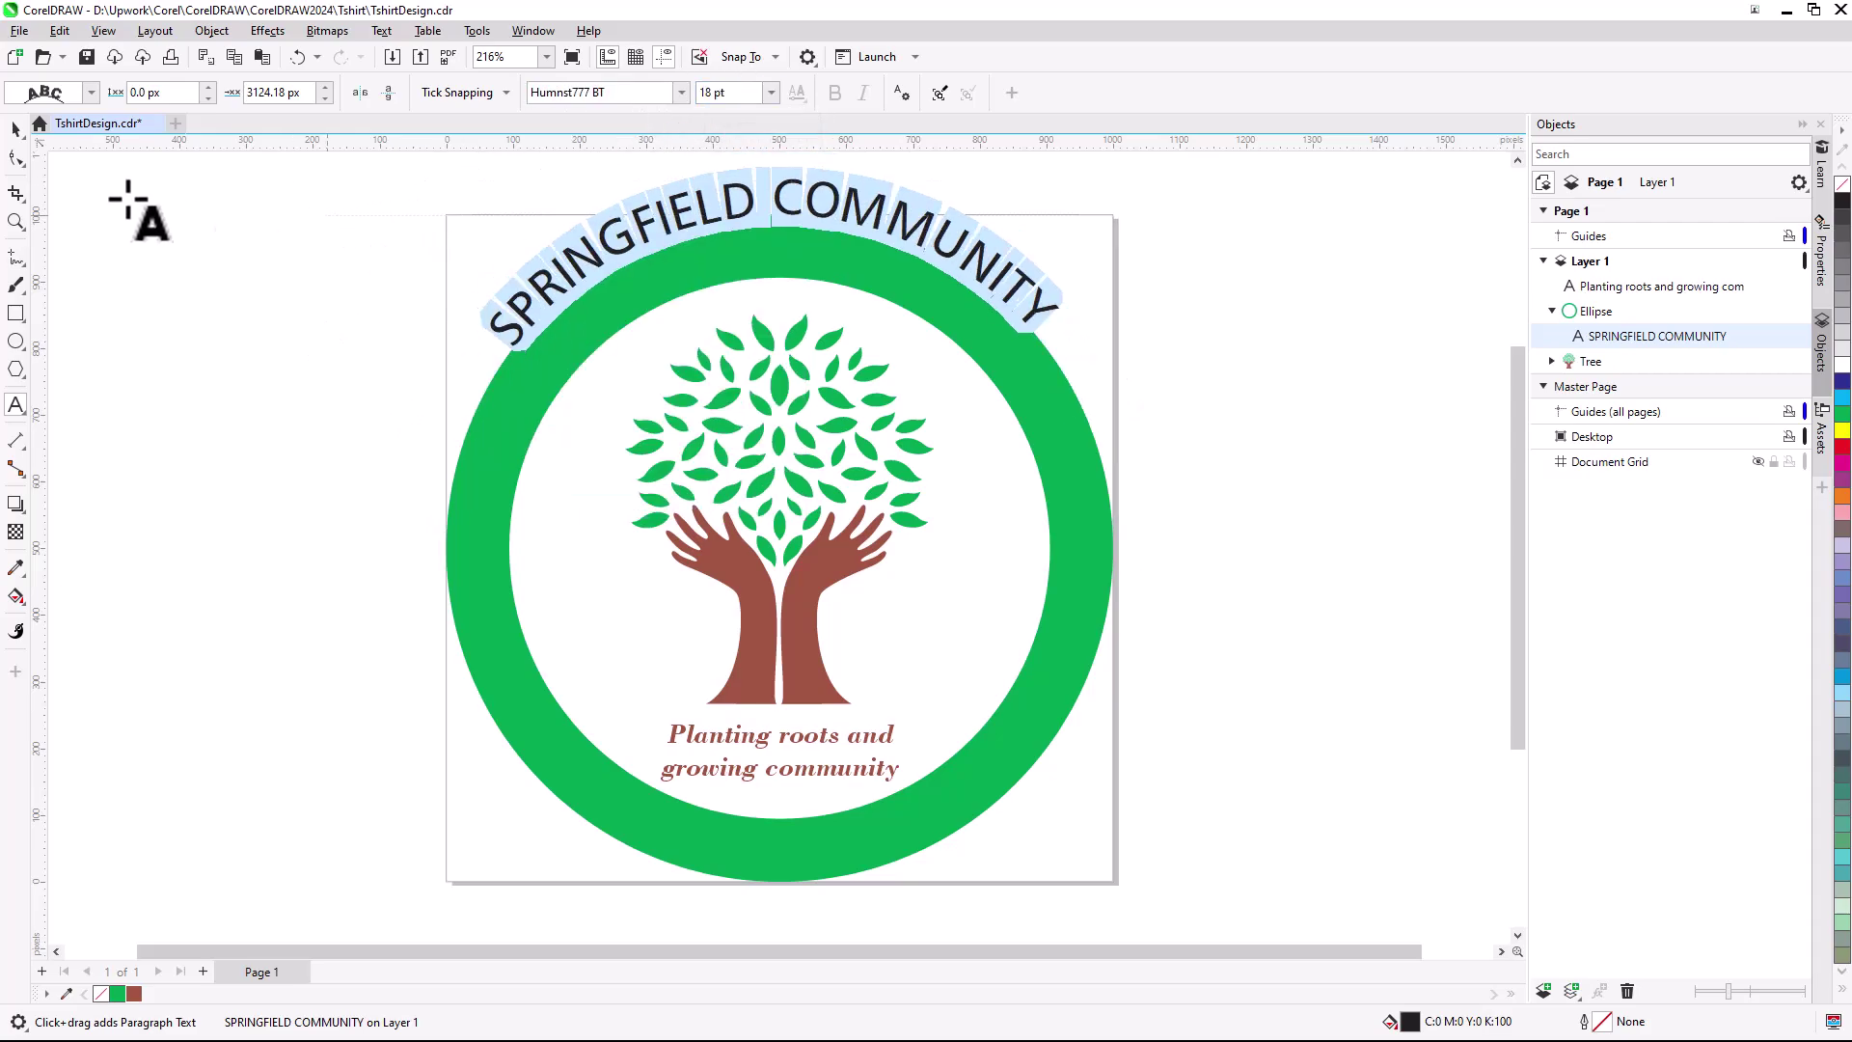
- Move the curved text inside the green ring with a distance of -75 px and an offset of 2669.16 px, and fill it white
{"action": "left_click", "coordinate": [15, 128]}
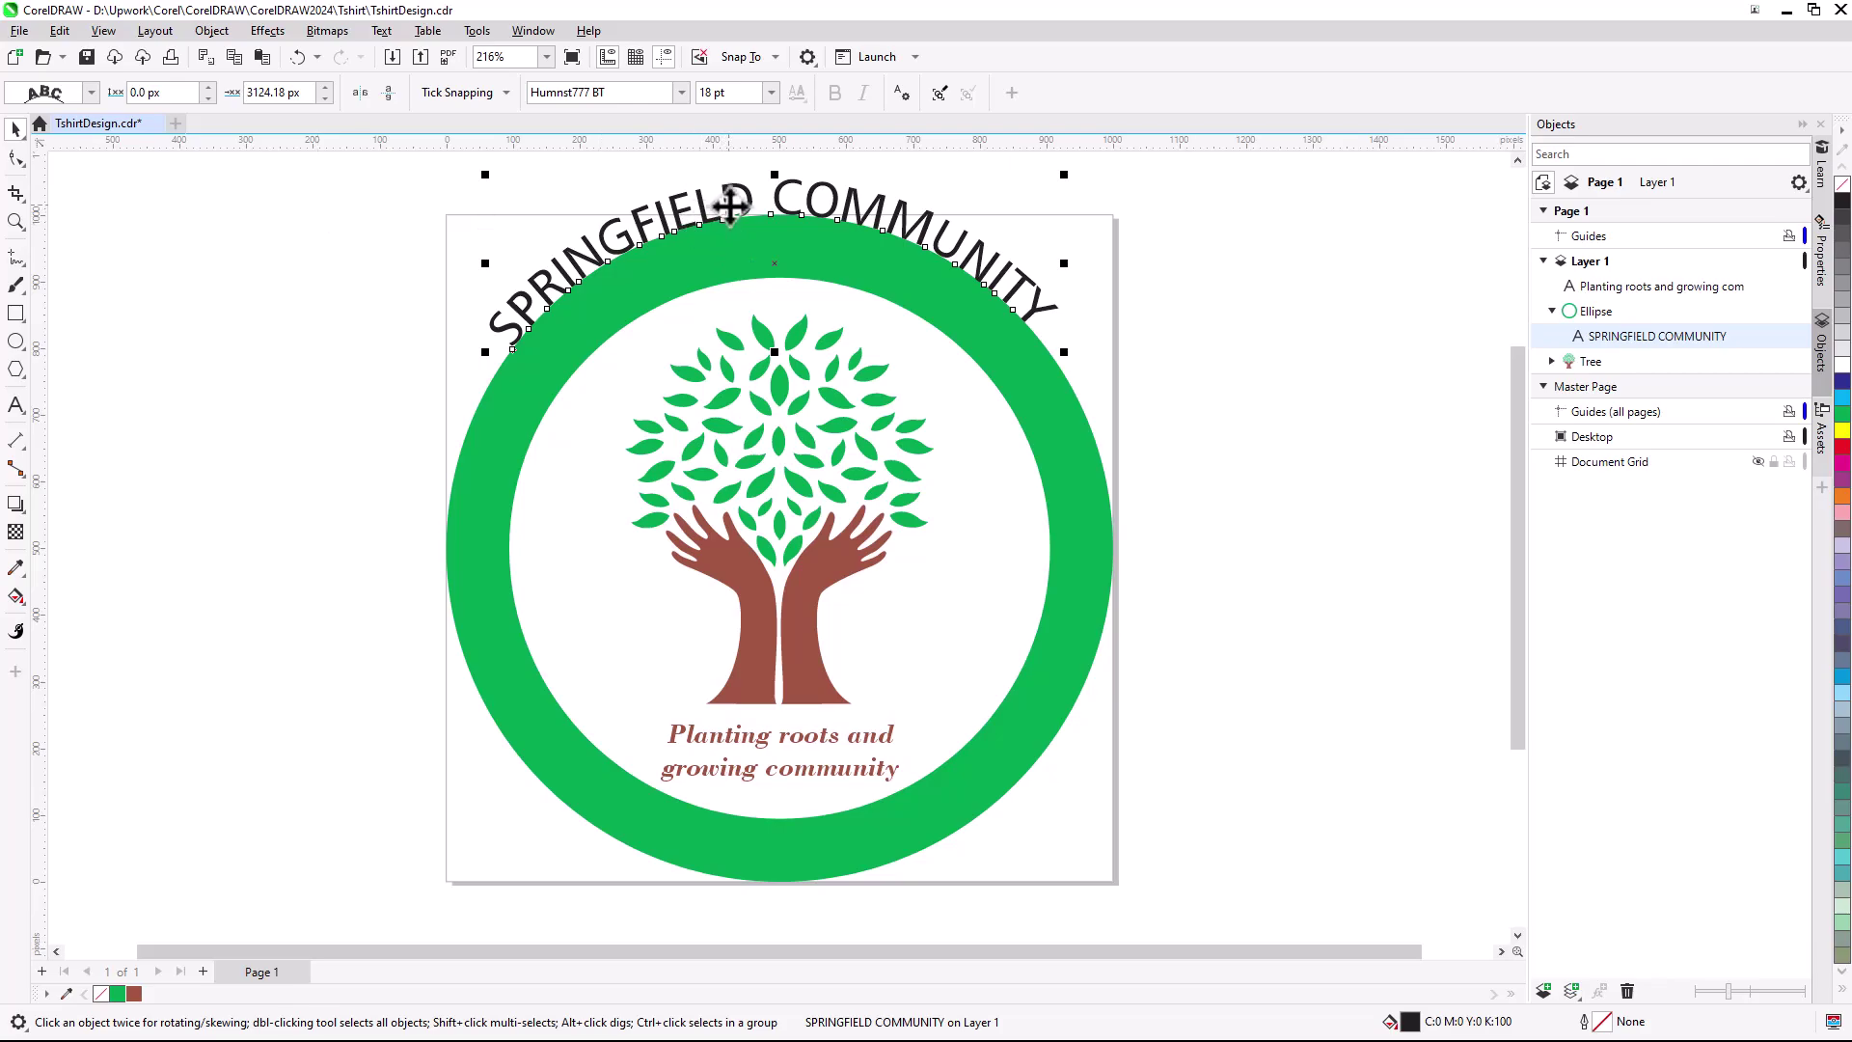
{"action": "left_click_drag", "start_coordinate": [731, 211], "coordinate": [748, 257]}
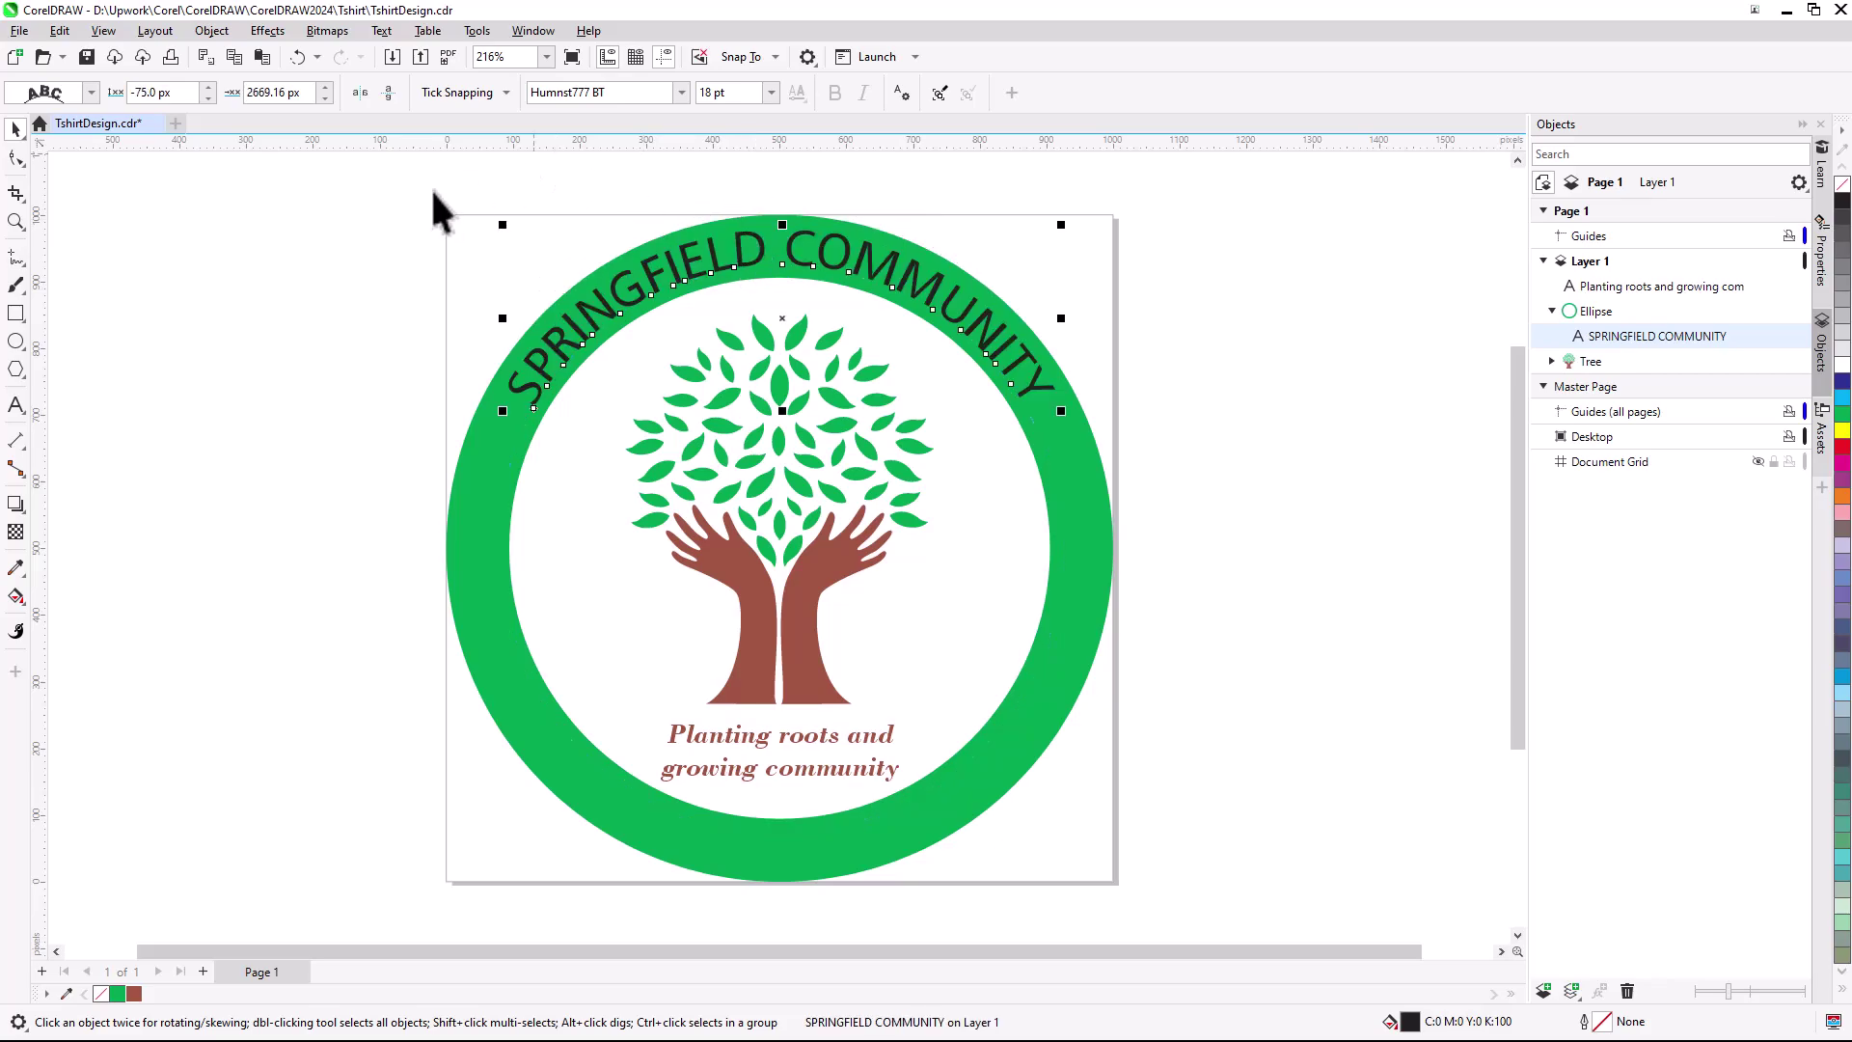
{"action": "left_click", "coordinate": [206, 97]}
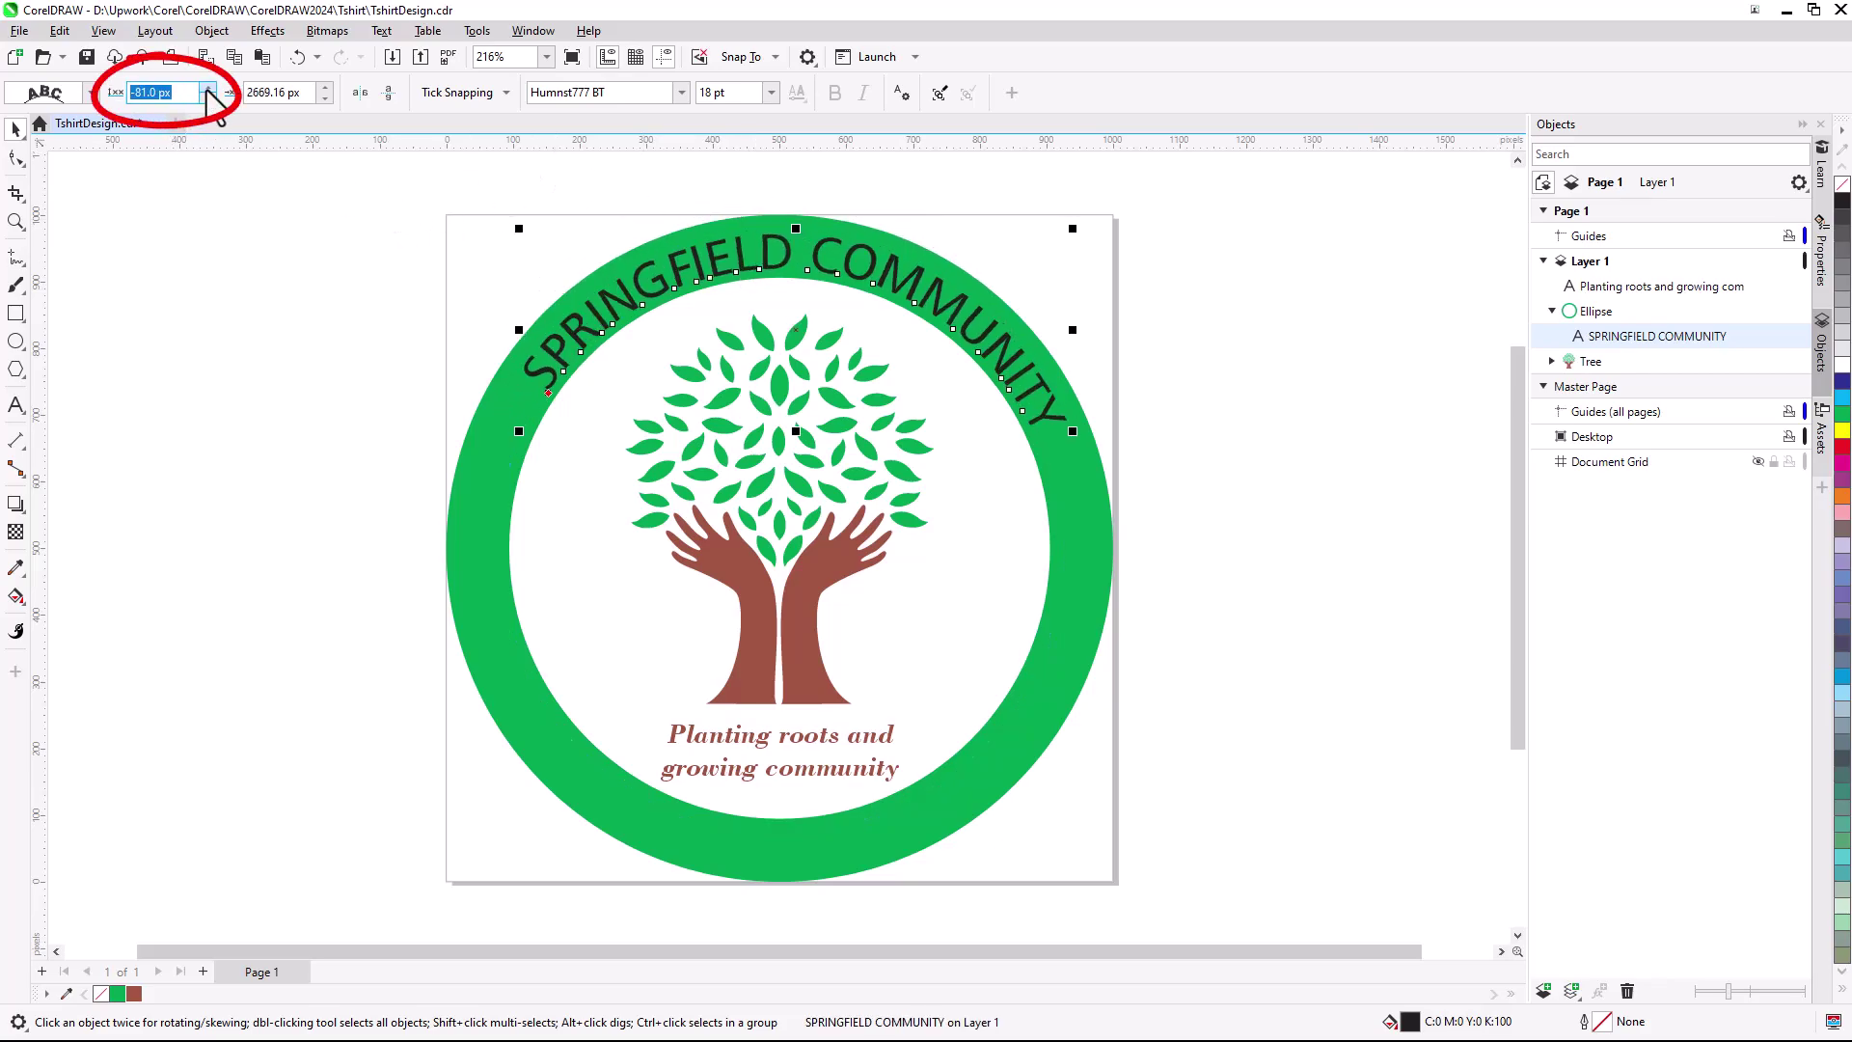
{"action": "left_click", "coordinate": [325, 87]}
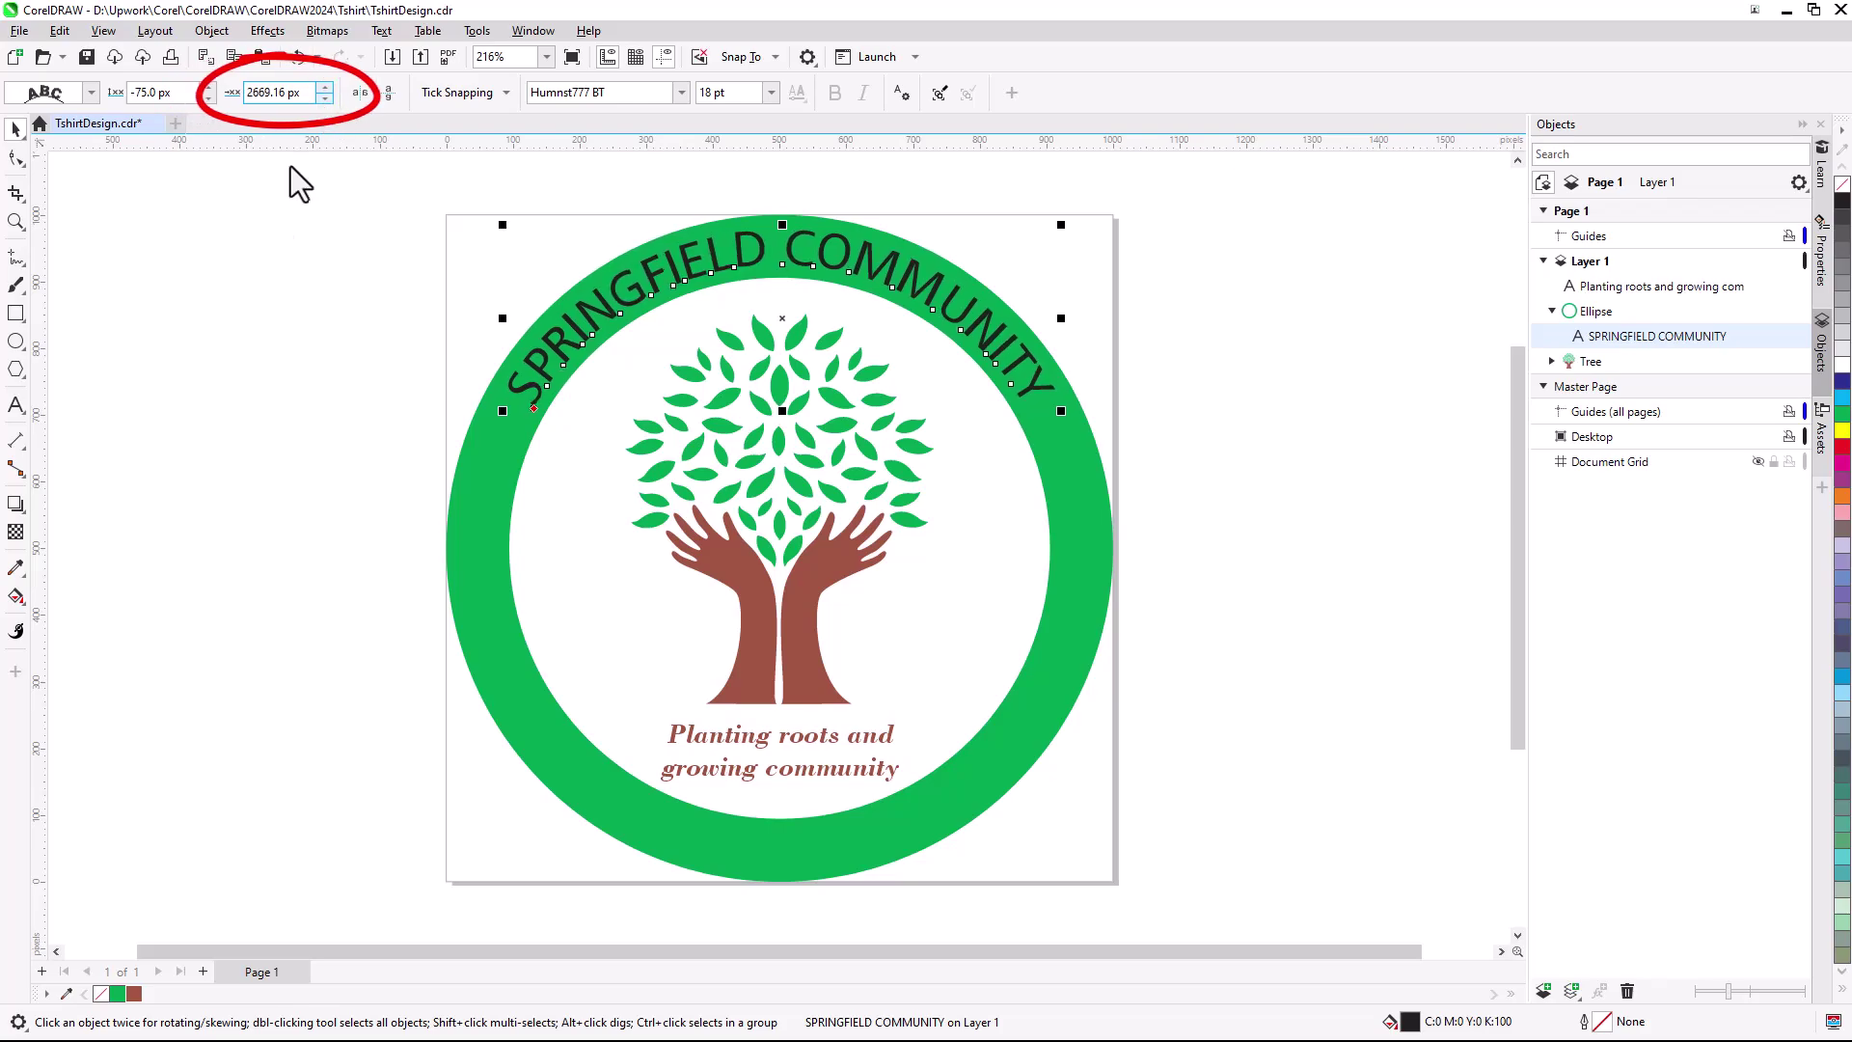
{"action": "left_click", "coordinate": [1843, 364]}
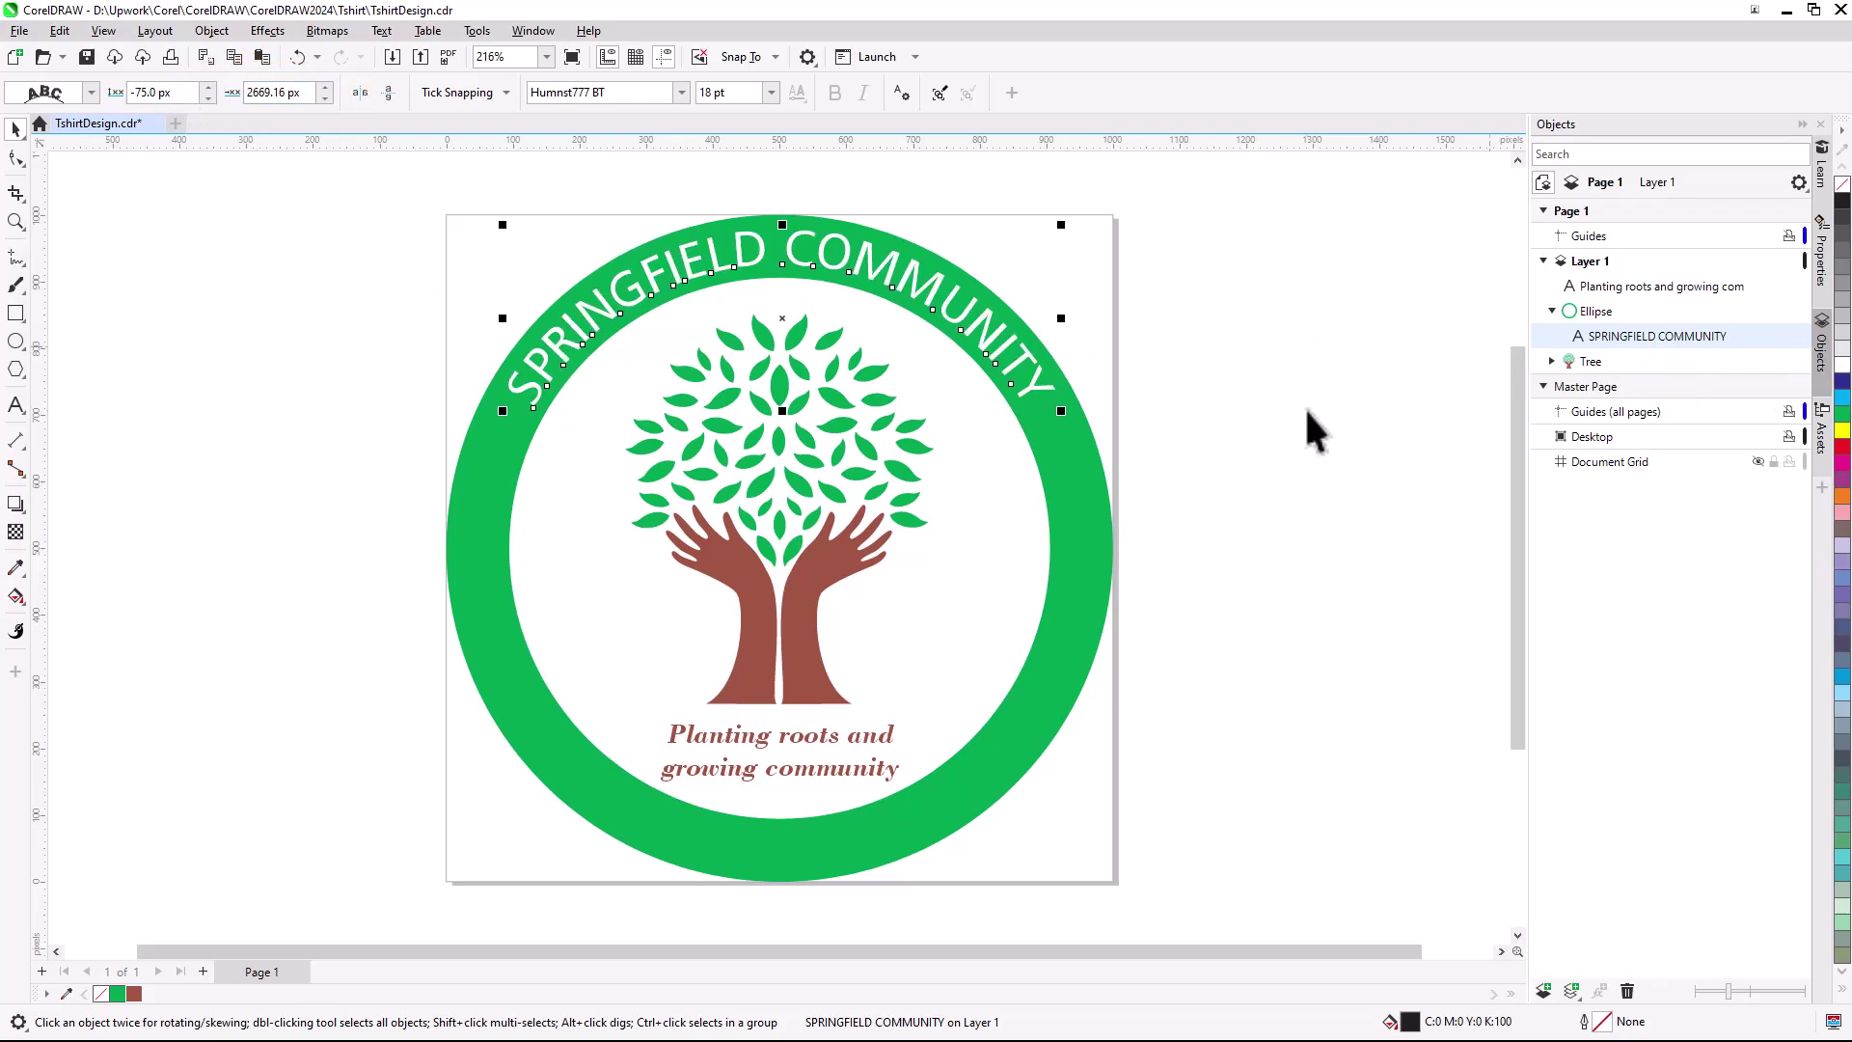
{"action": "left_click", "coordinate": [273, 351]}
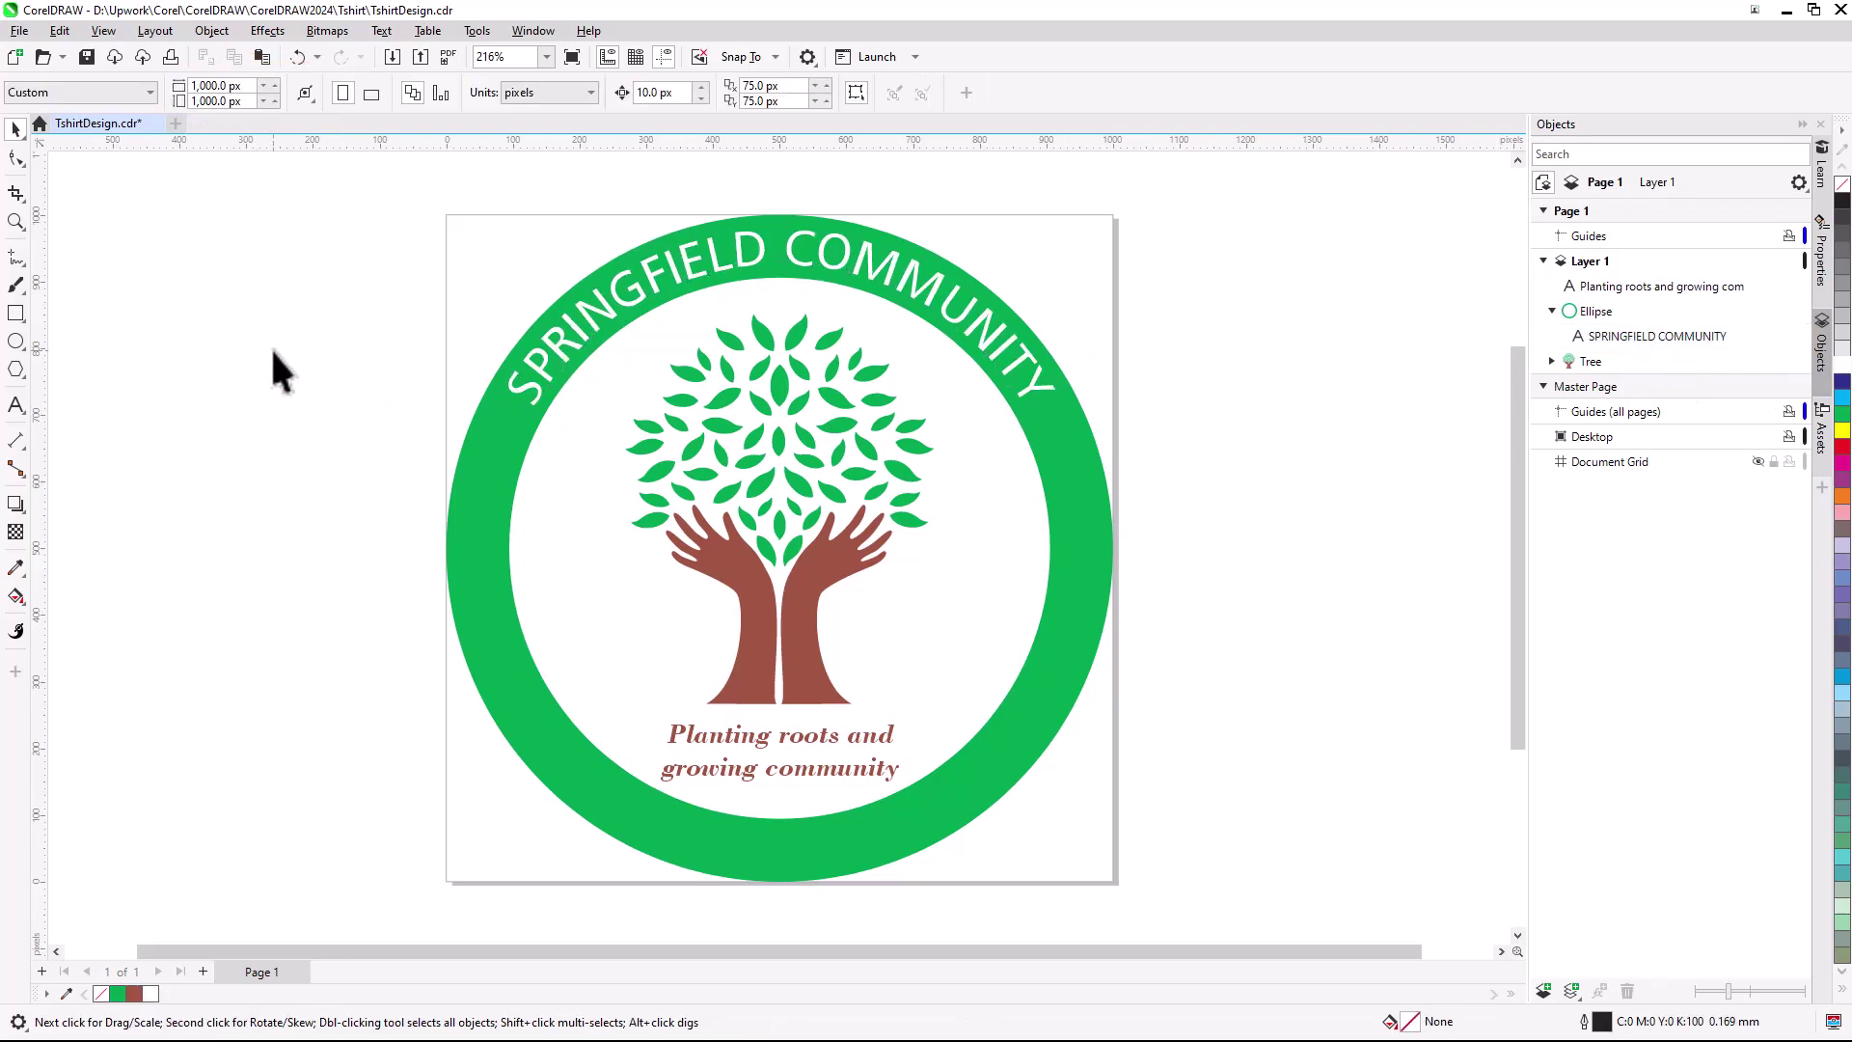
- Add the text "GARDEN VOLUNTEER" along the lower edge of the green circle
{"action": "left_click", "coordinate": [16, 404]}
{"action": "left_click", "coordinate": [653, 827]}
{"action": "type", "text": "GARD"}
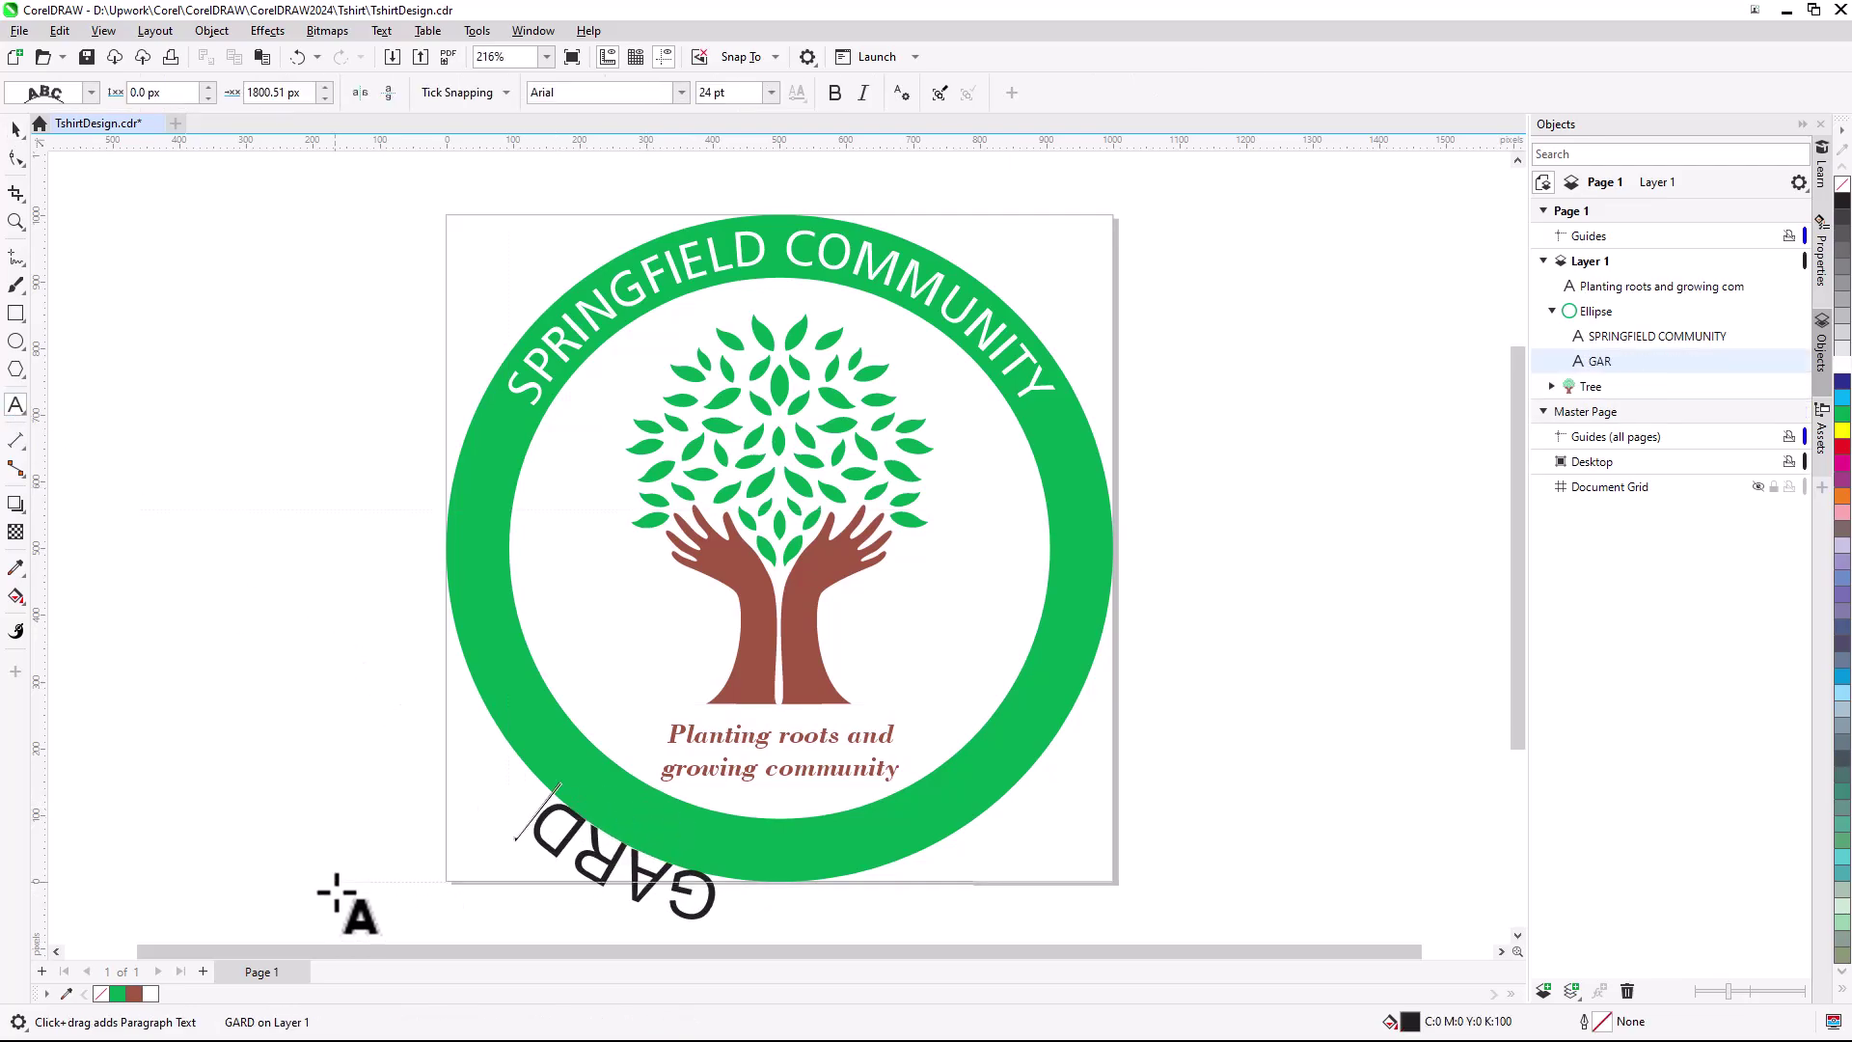
{"action": "type", "text": "EN VOLUNTEER"}
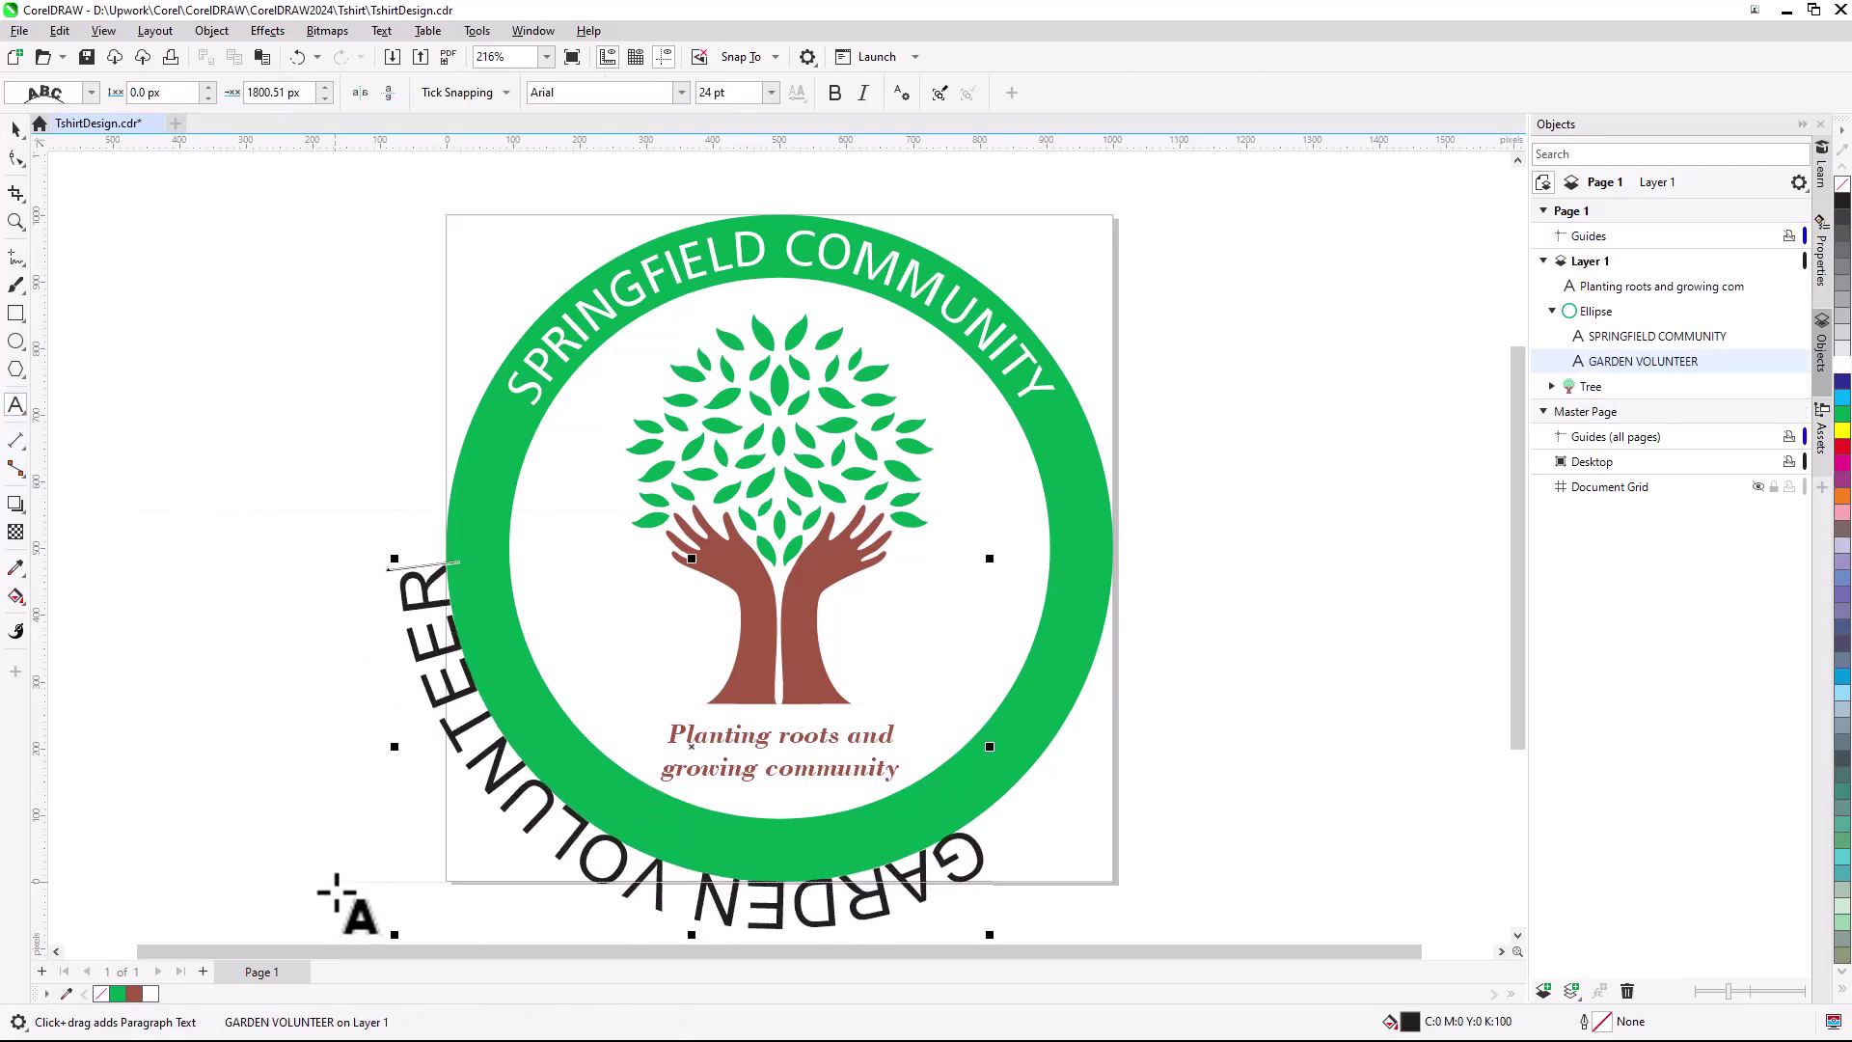
- Set the curved "GARDEN VOLUNTEER" text to Humnst777 BT at 18 pt
{"action": "key", "text": "ctrl+a"}
{"action": "left_click", "coordinate": [681, 91]}
{"action": "left_click", "coordinate": [675, 160]}
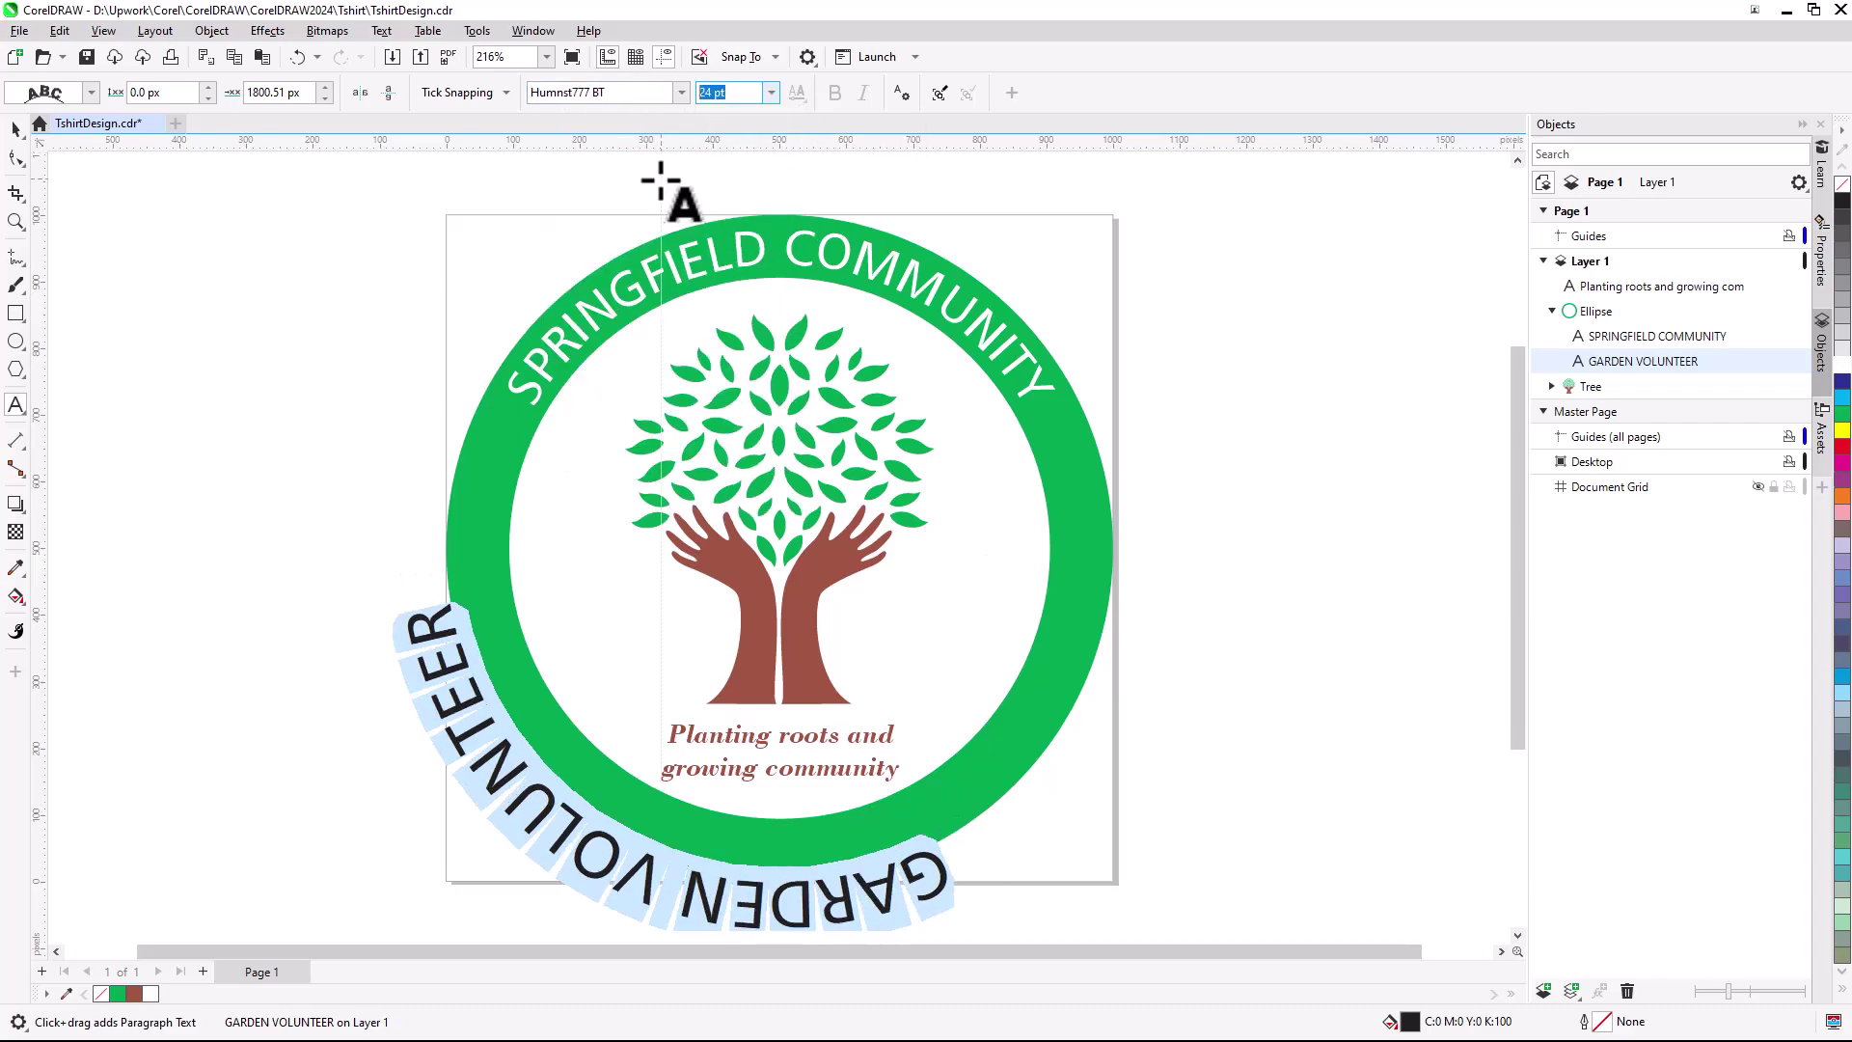
{"action": "type", "text": "18"}
{"action": "key", "text": "Return"}
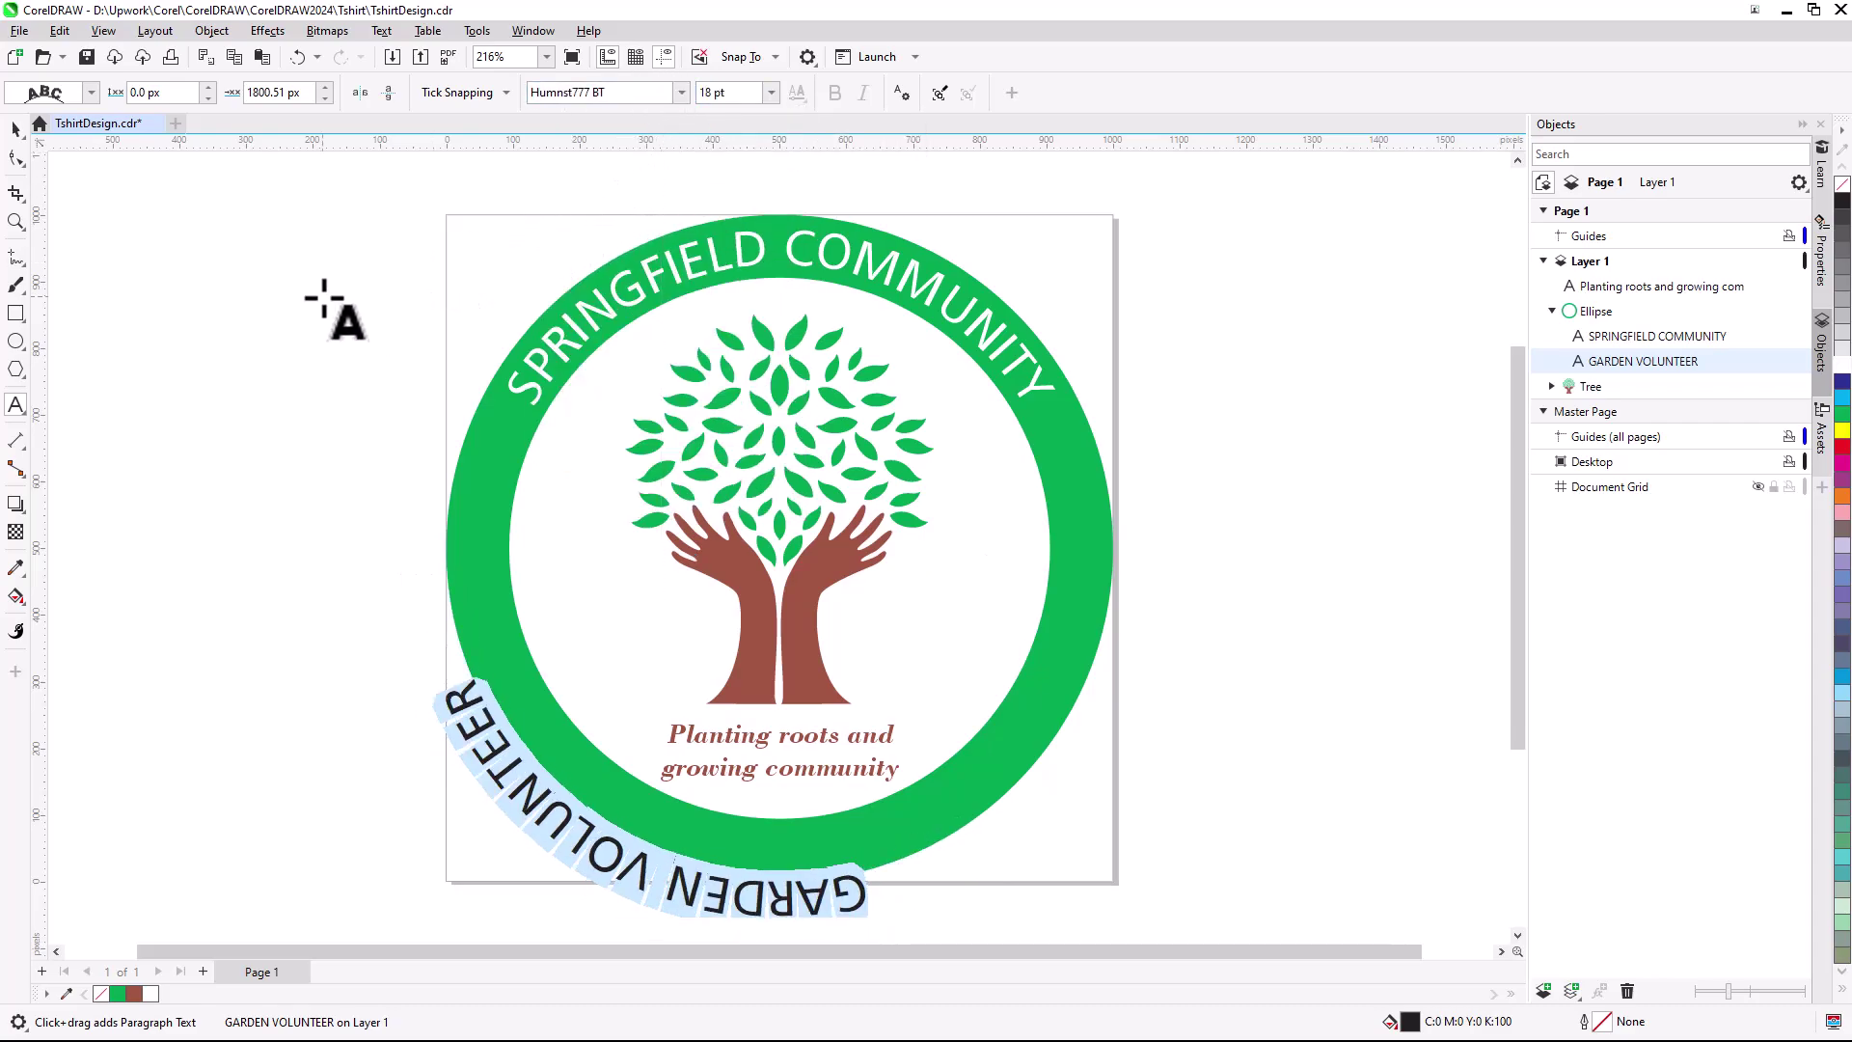
- Mirror the "GARDEN VOLUNTEER" text both vertically and horizontally on its path so it reads upright
{"action": "left_click", "coordinate": [387, 93]}
{"action": "left_click", "coordinate": [360, 93]}
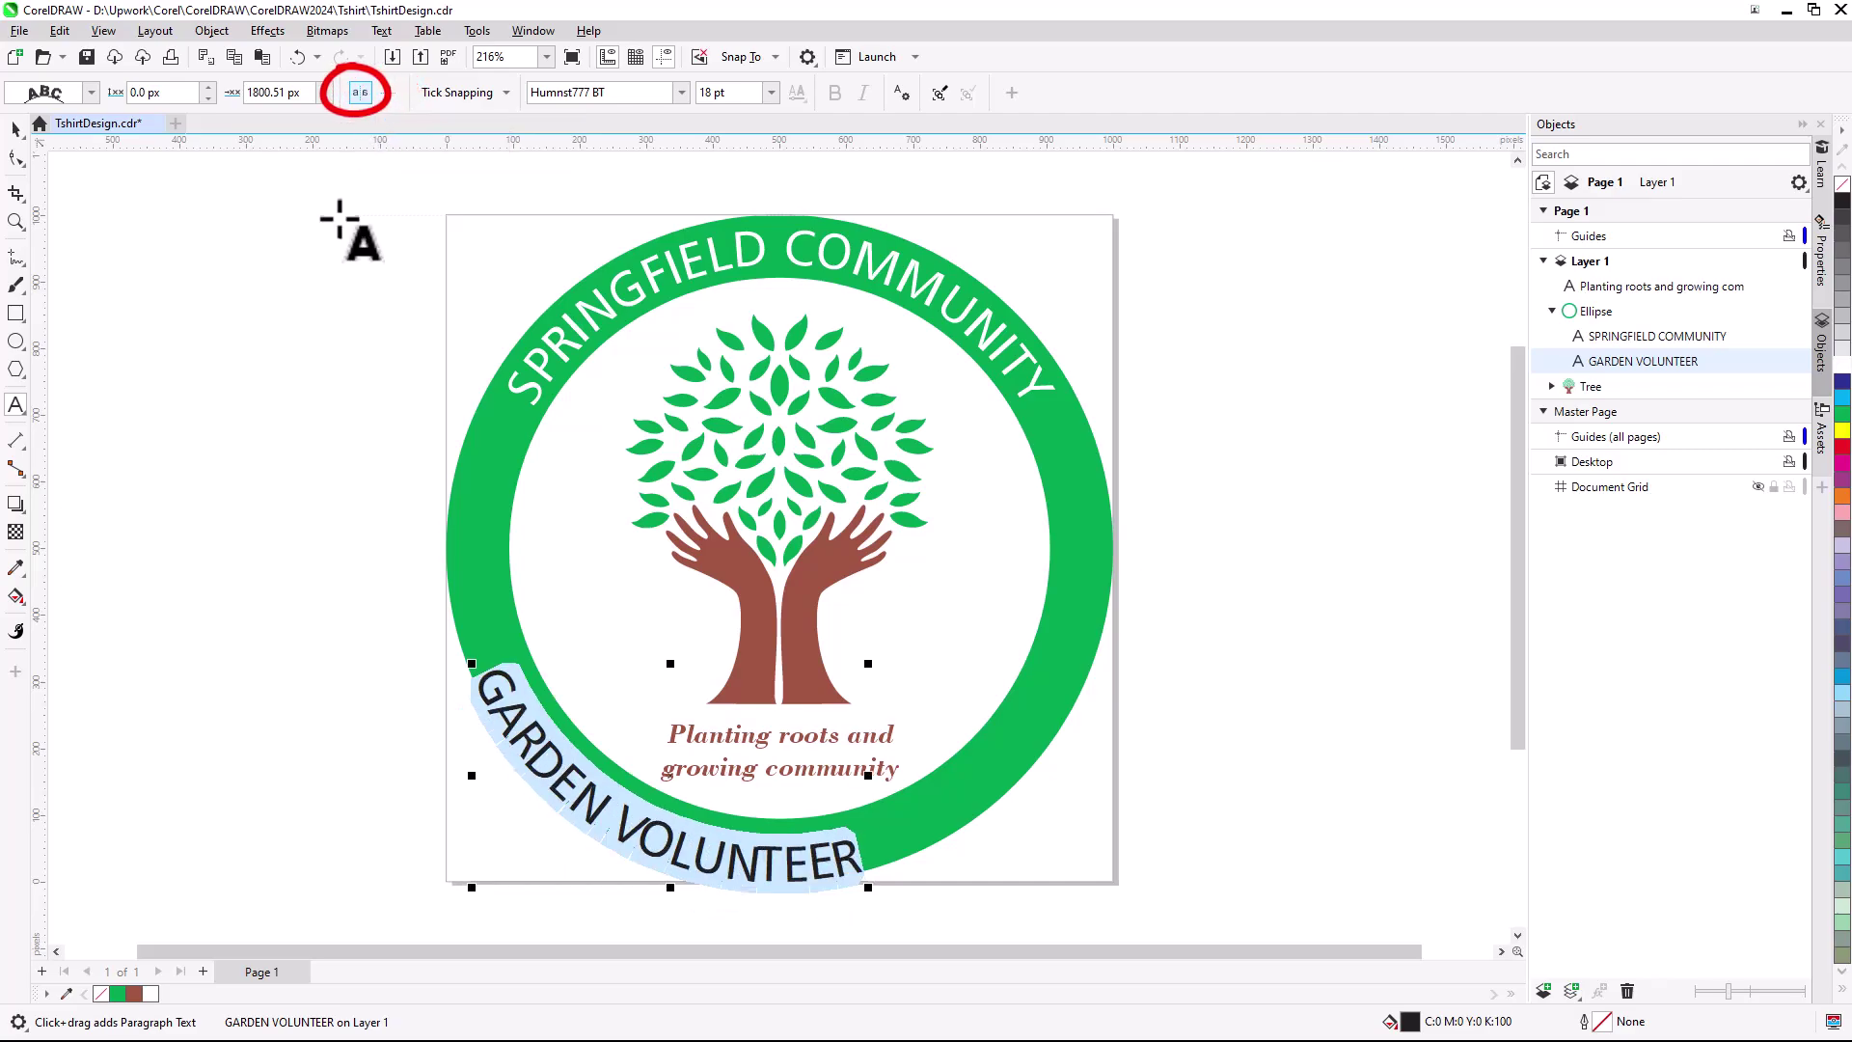
{"action": "left_click", "coordinate": [16, 128]}
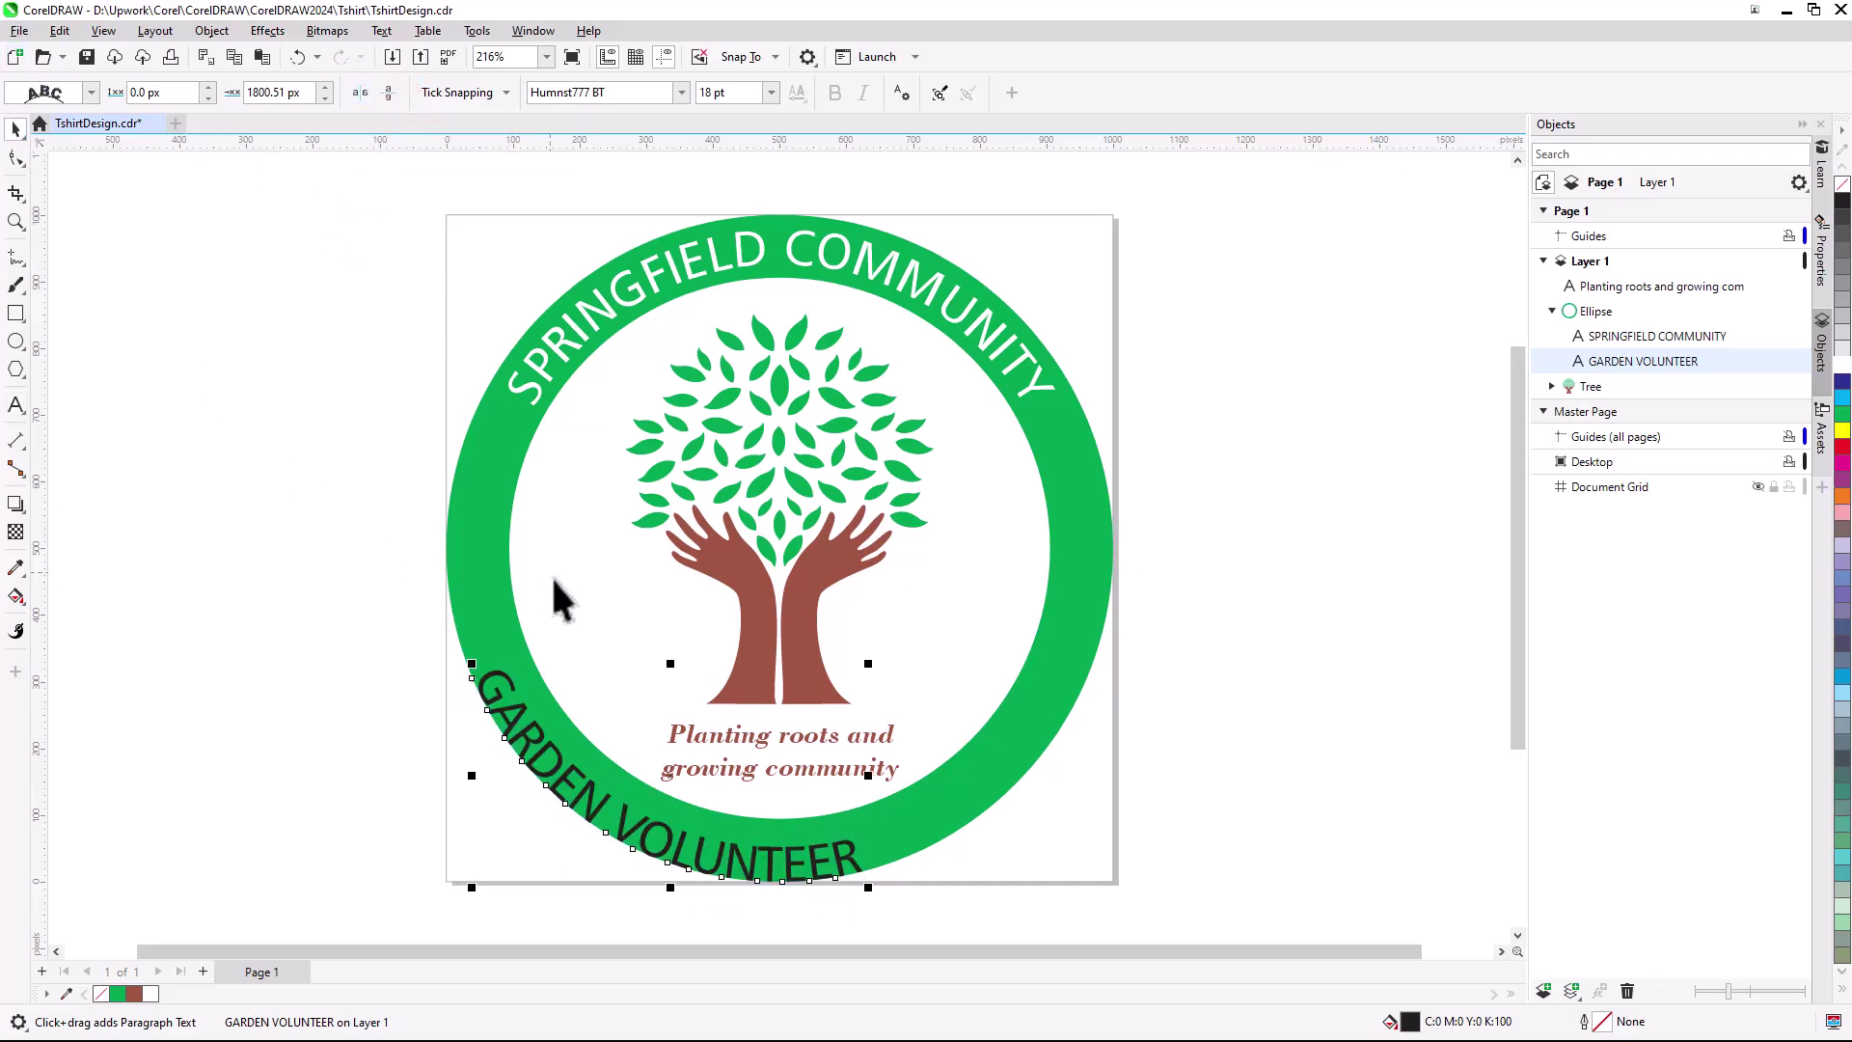
- Center "GARDEN VOLUNTEER" in the lower part of the green ring with a distance of -21.77 px, and fill it white
{"action": "left_click_drag", "start_coordinate": [584, 801], "coordinate": [714, 845]}
{"action": "left_click", "coordinate": [207, 97]}
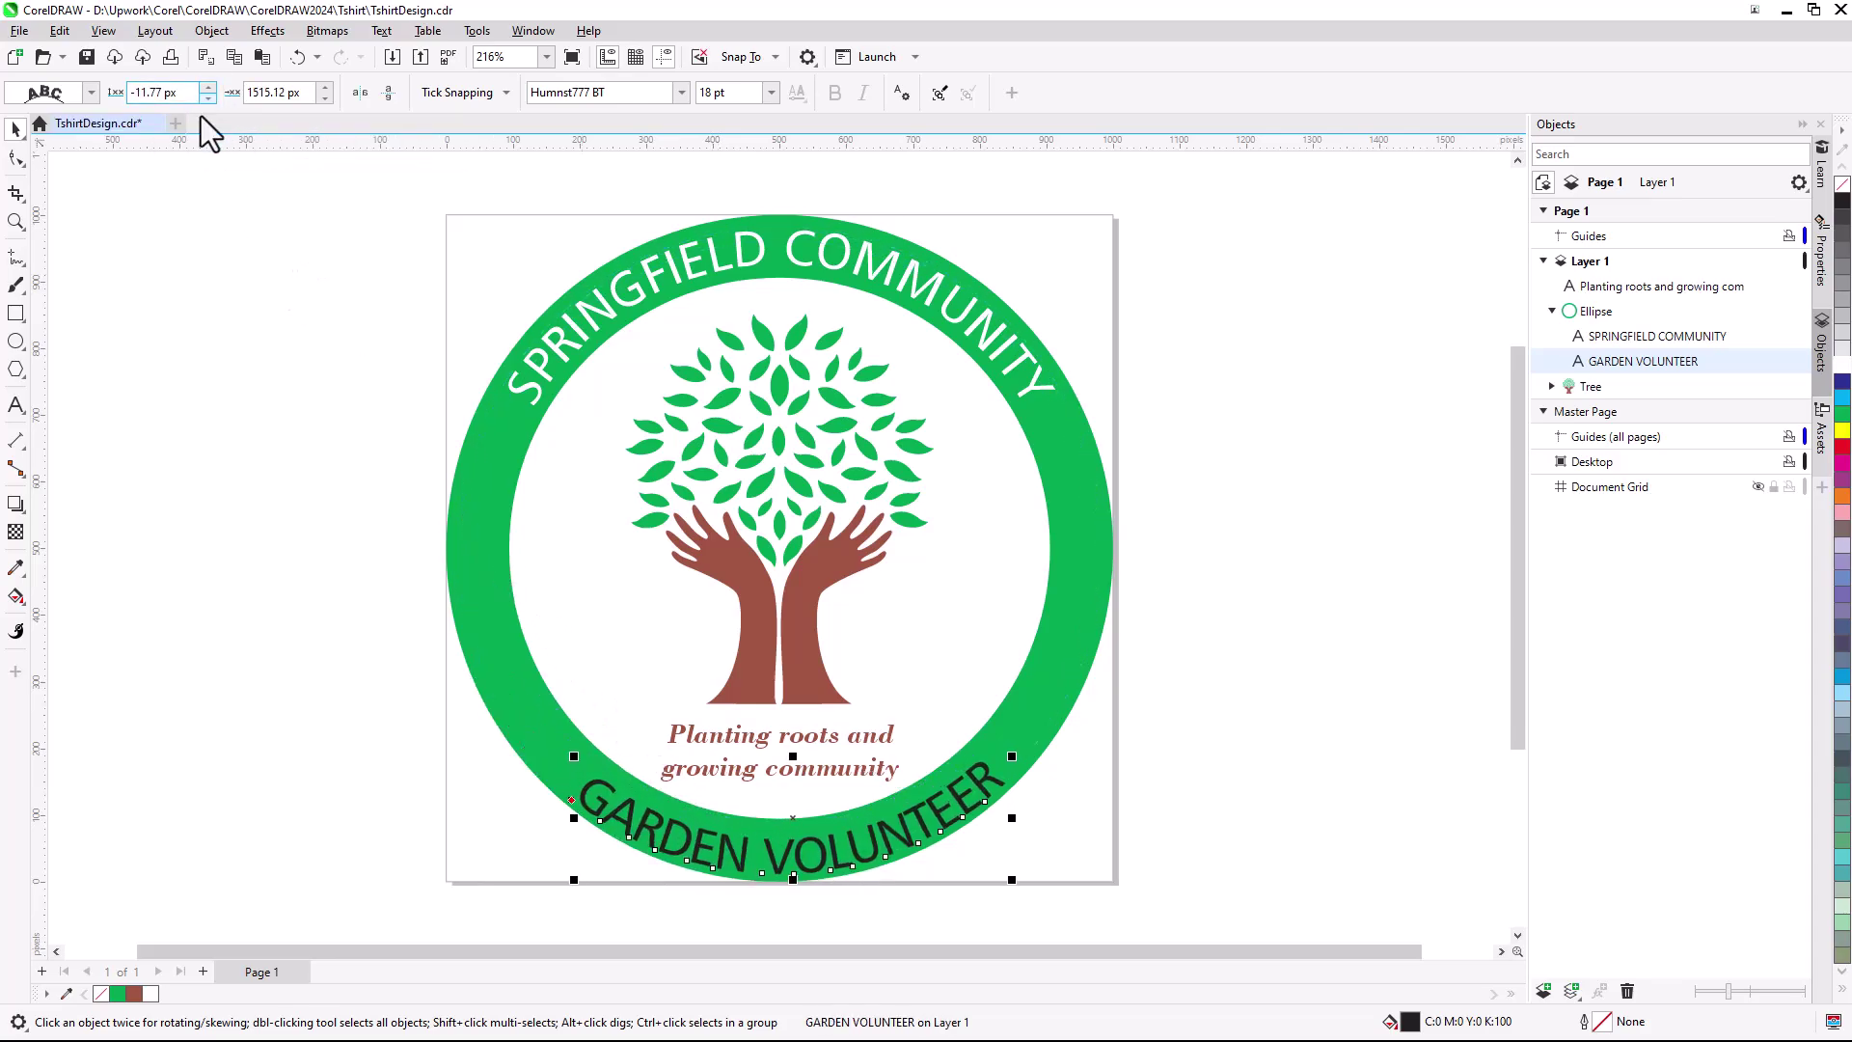
{"action": "left_click", "coordinate": [207, 97]}
{"action": "left_click", "coordinate": [207, 98]}
{"action": "left_click", "coordinate": [207, 98]}
{"action": "left_click", "coordinate": [325, 97]}
{"action": "left_click", "coordinate": [325, 97]}
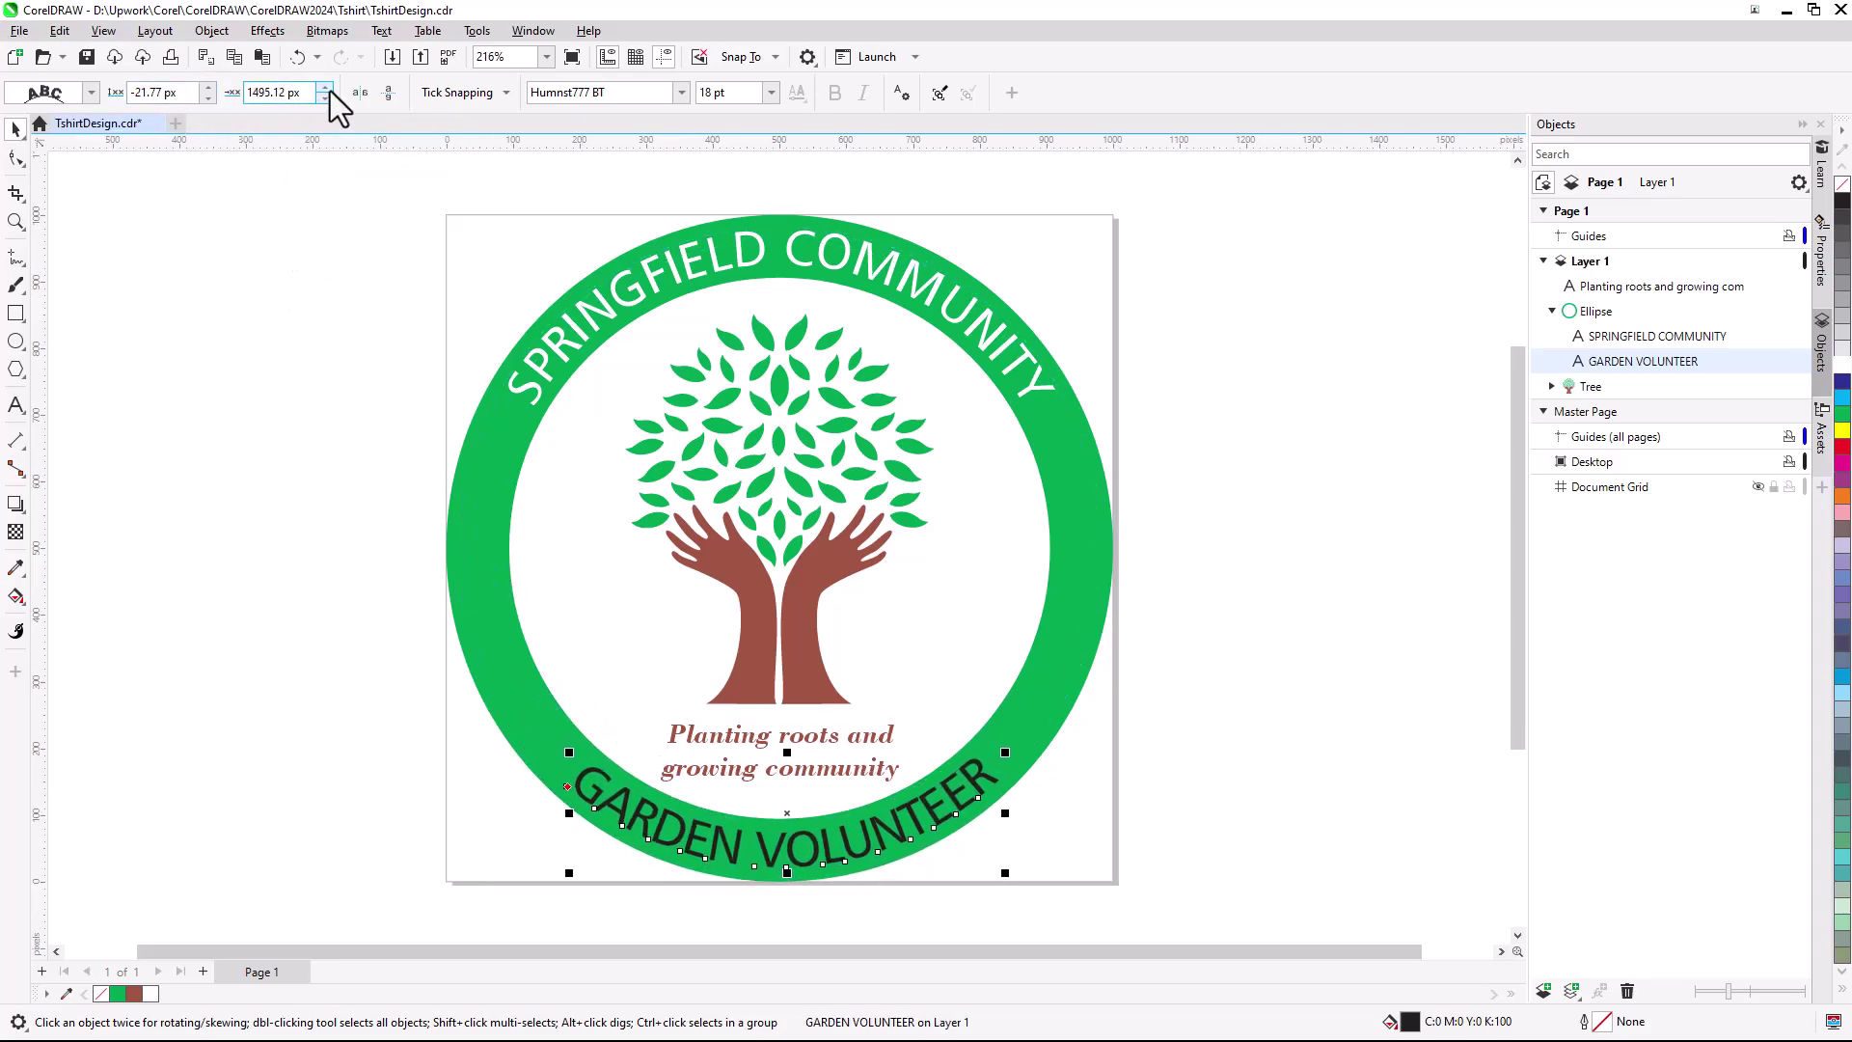
{"action": "left_click", "coordinate": [325, 98]}
{"action": "left_click", "coordinate": [171, 859]}
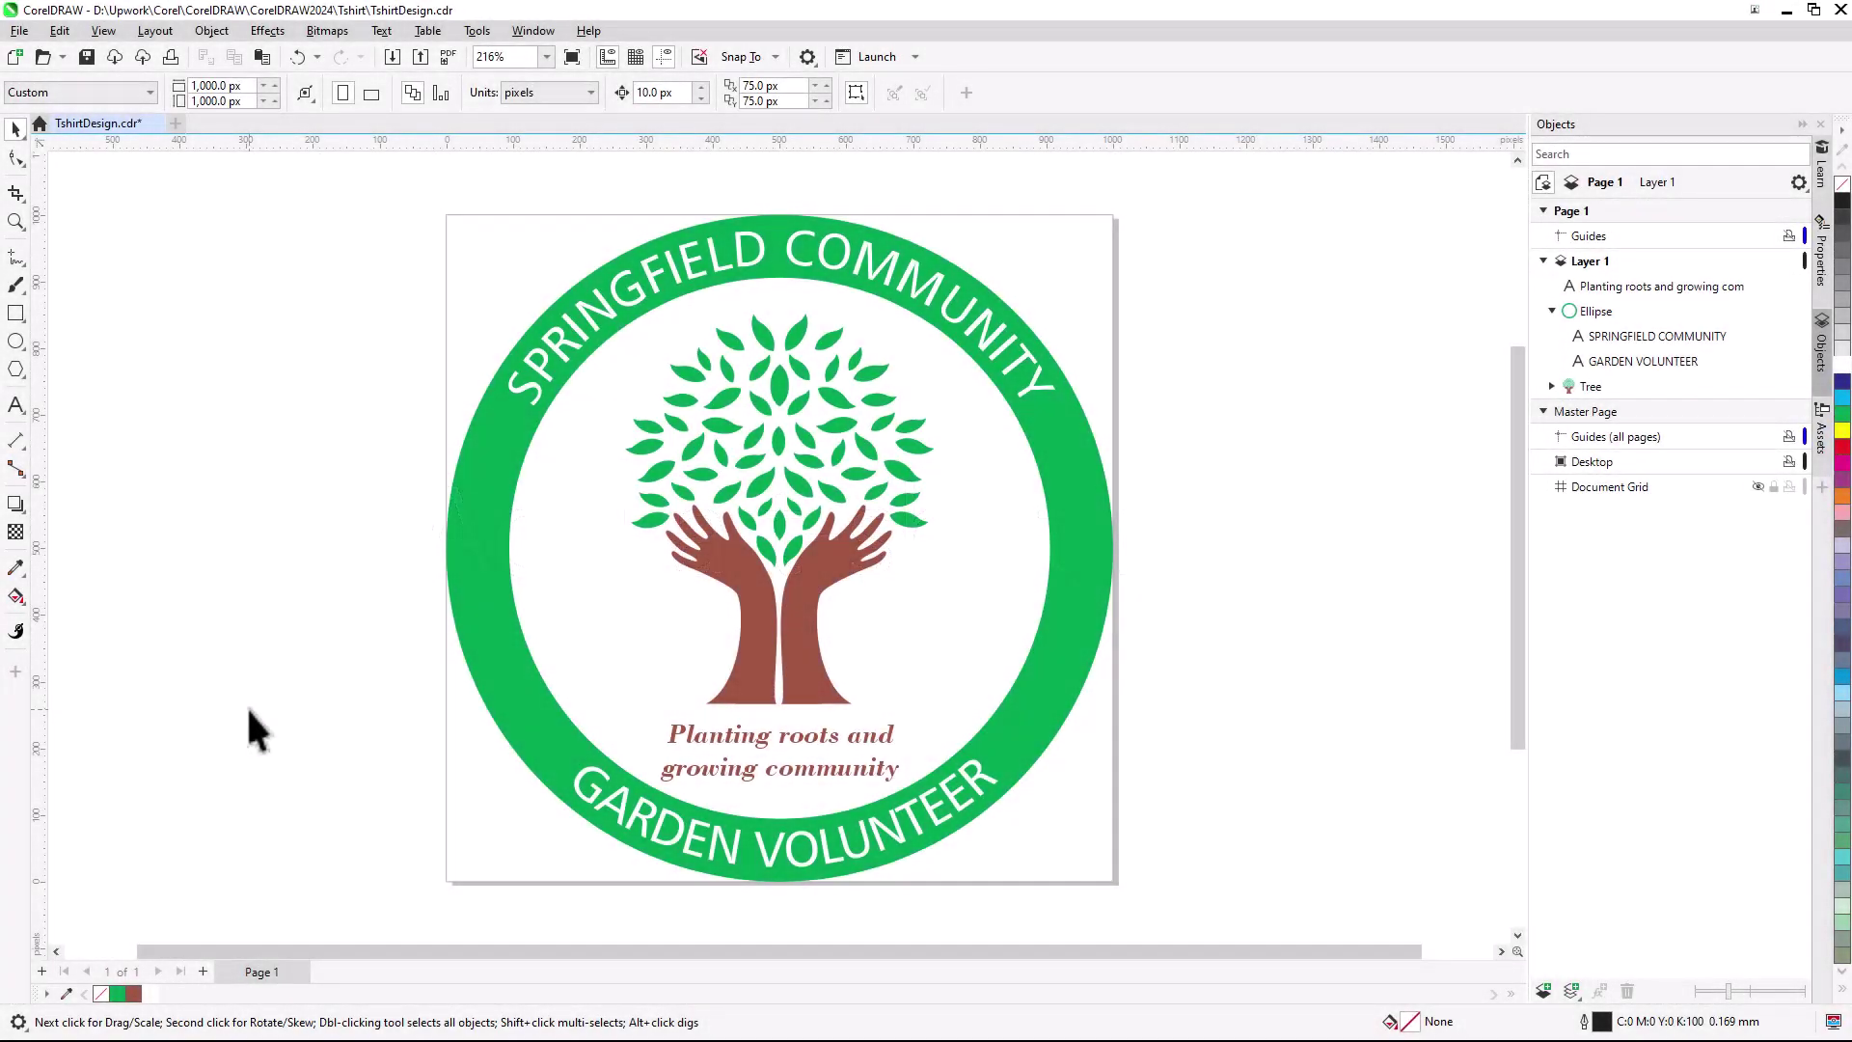
- Add a second page after the logo page and open the Assets library
{"action": "left_click", "coordinate": [202, 971]}
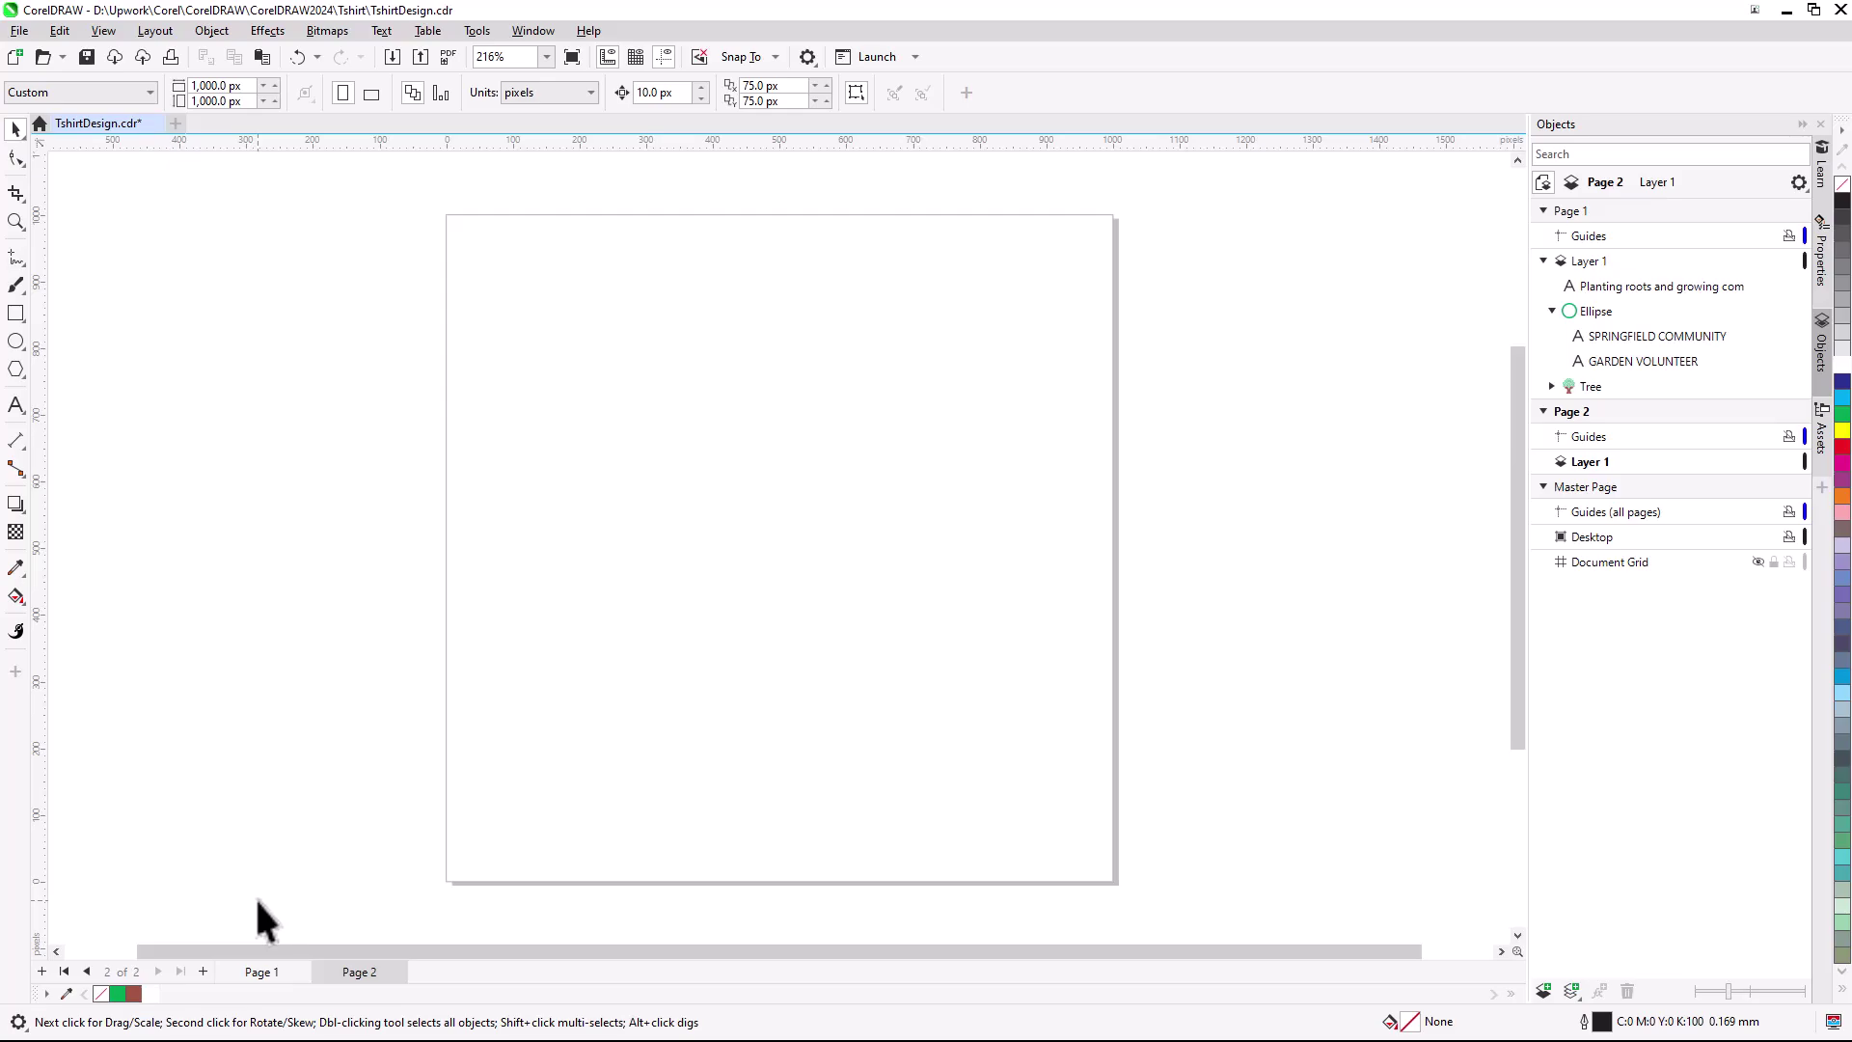
{"action": "left_click", "coordinate": [535, 30]}
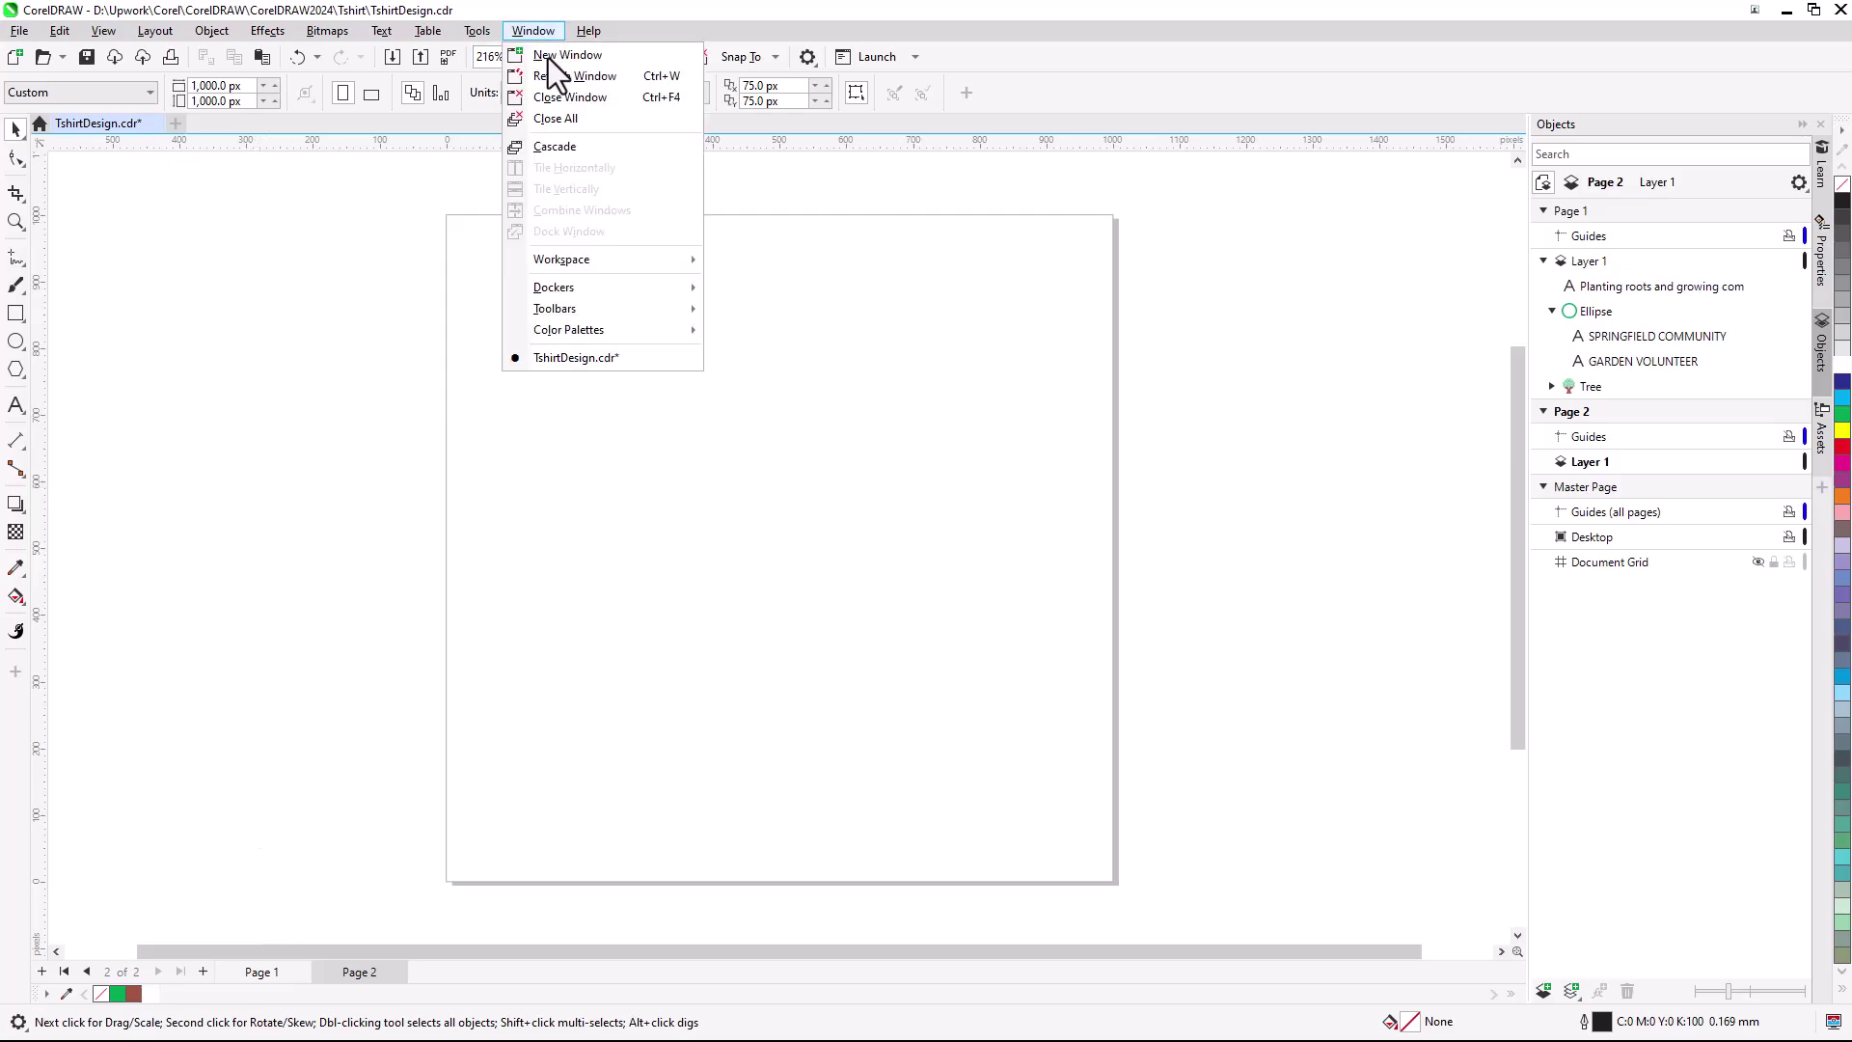
{"action": "mouse_move", "coordinate": [660, 290]}
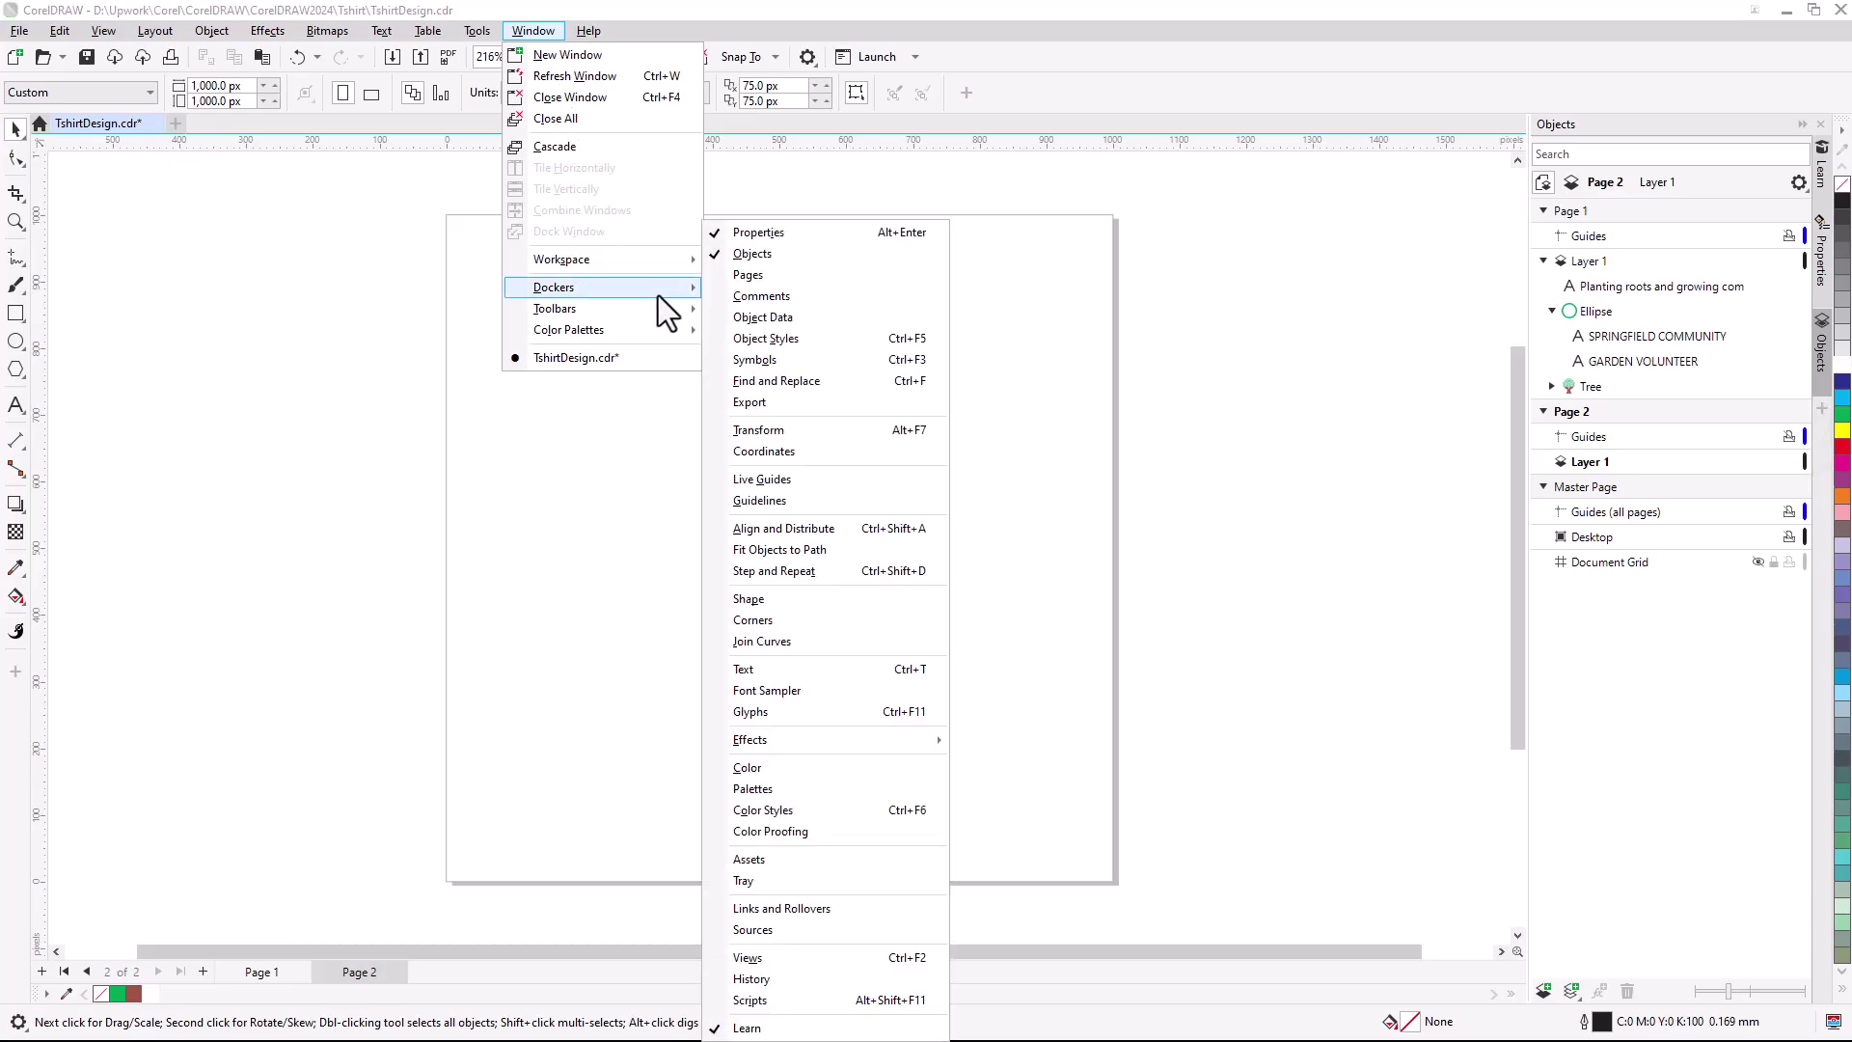
{"action": "left_click", "coordinate": [899, 859]}
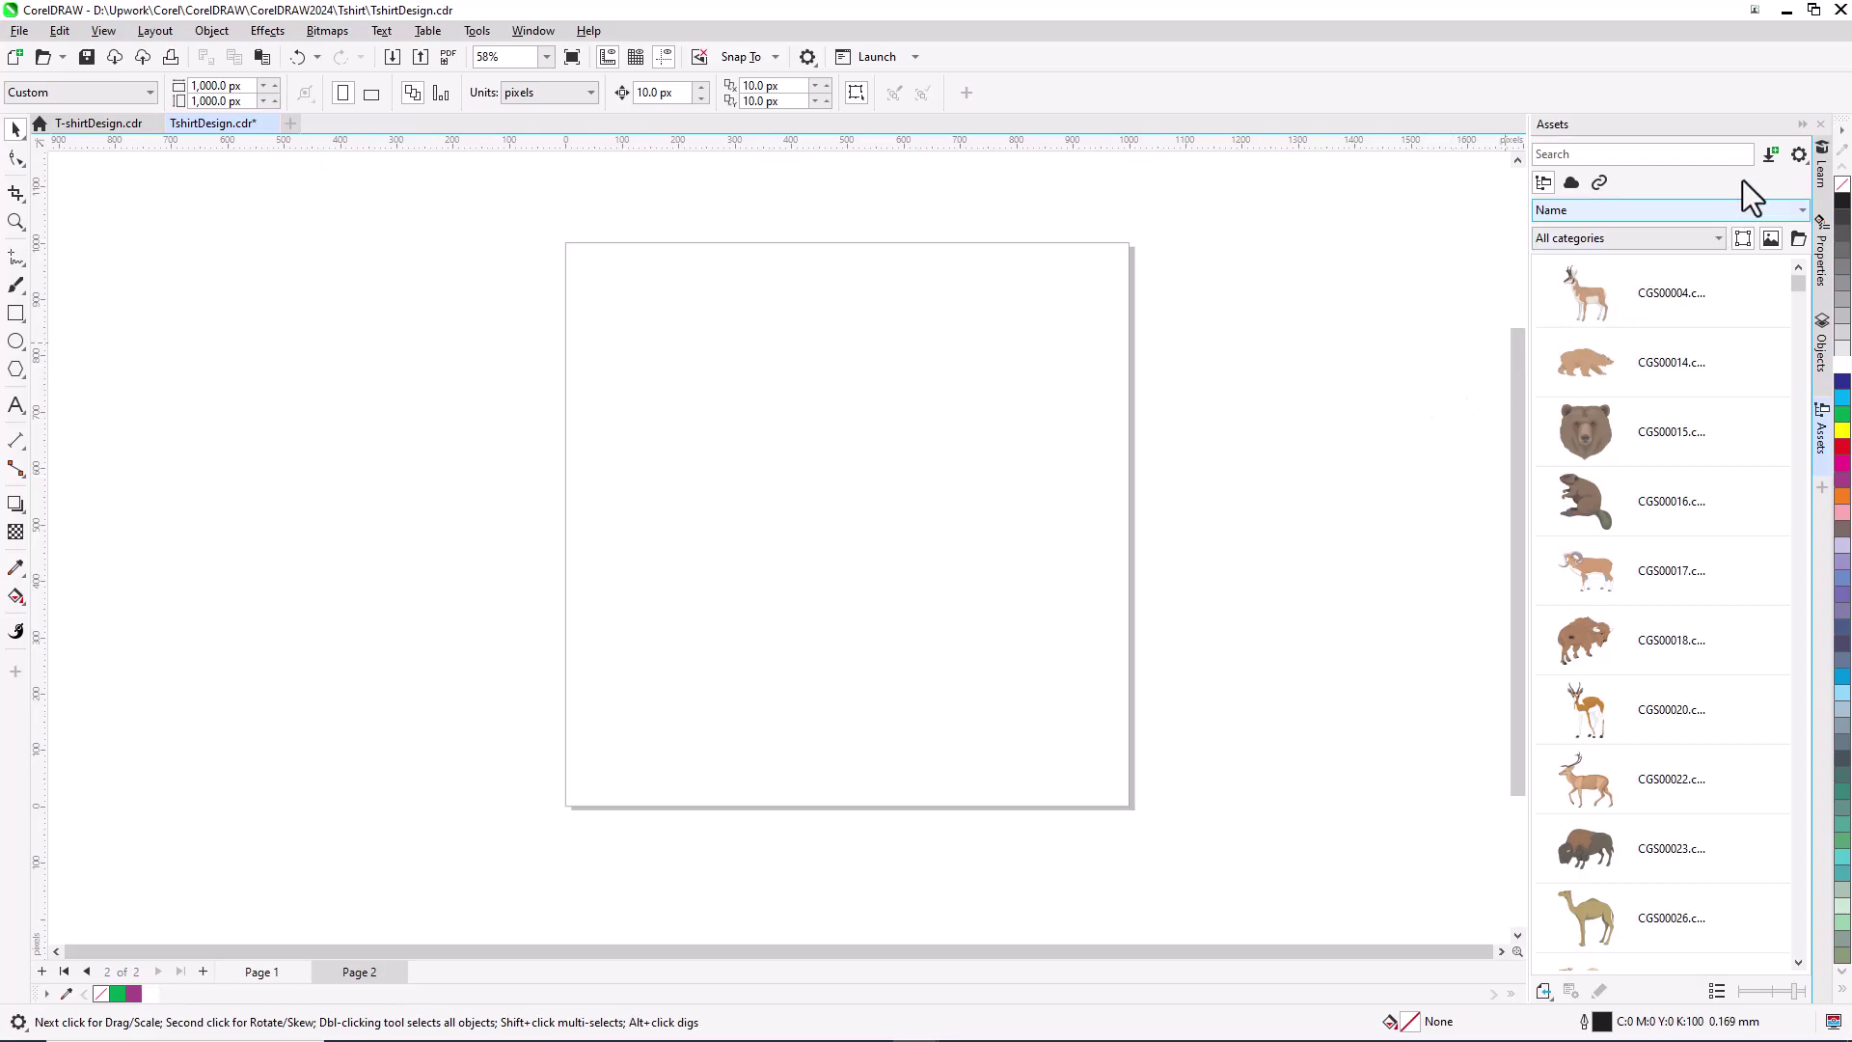
- Find the Layout Pack among the free additional content, then download and install it
{"action": "left_click", "coordinate": [1769, 159]}
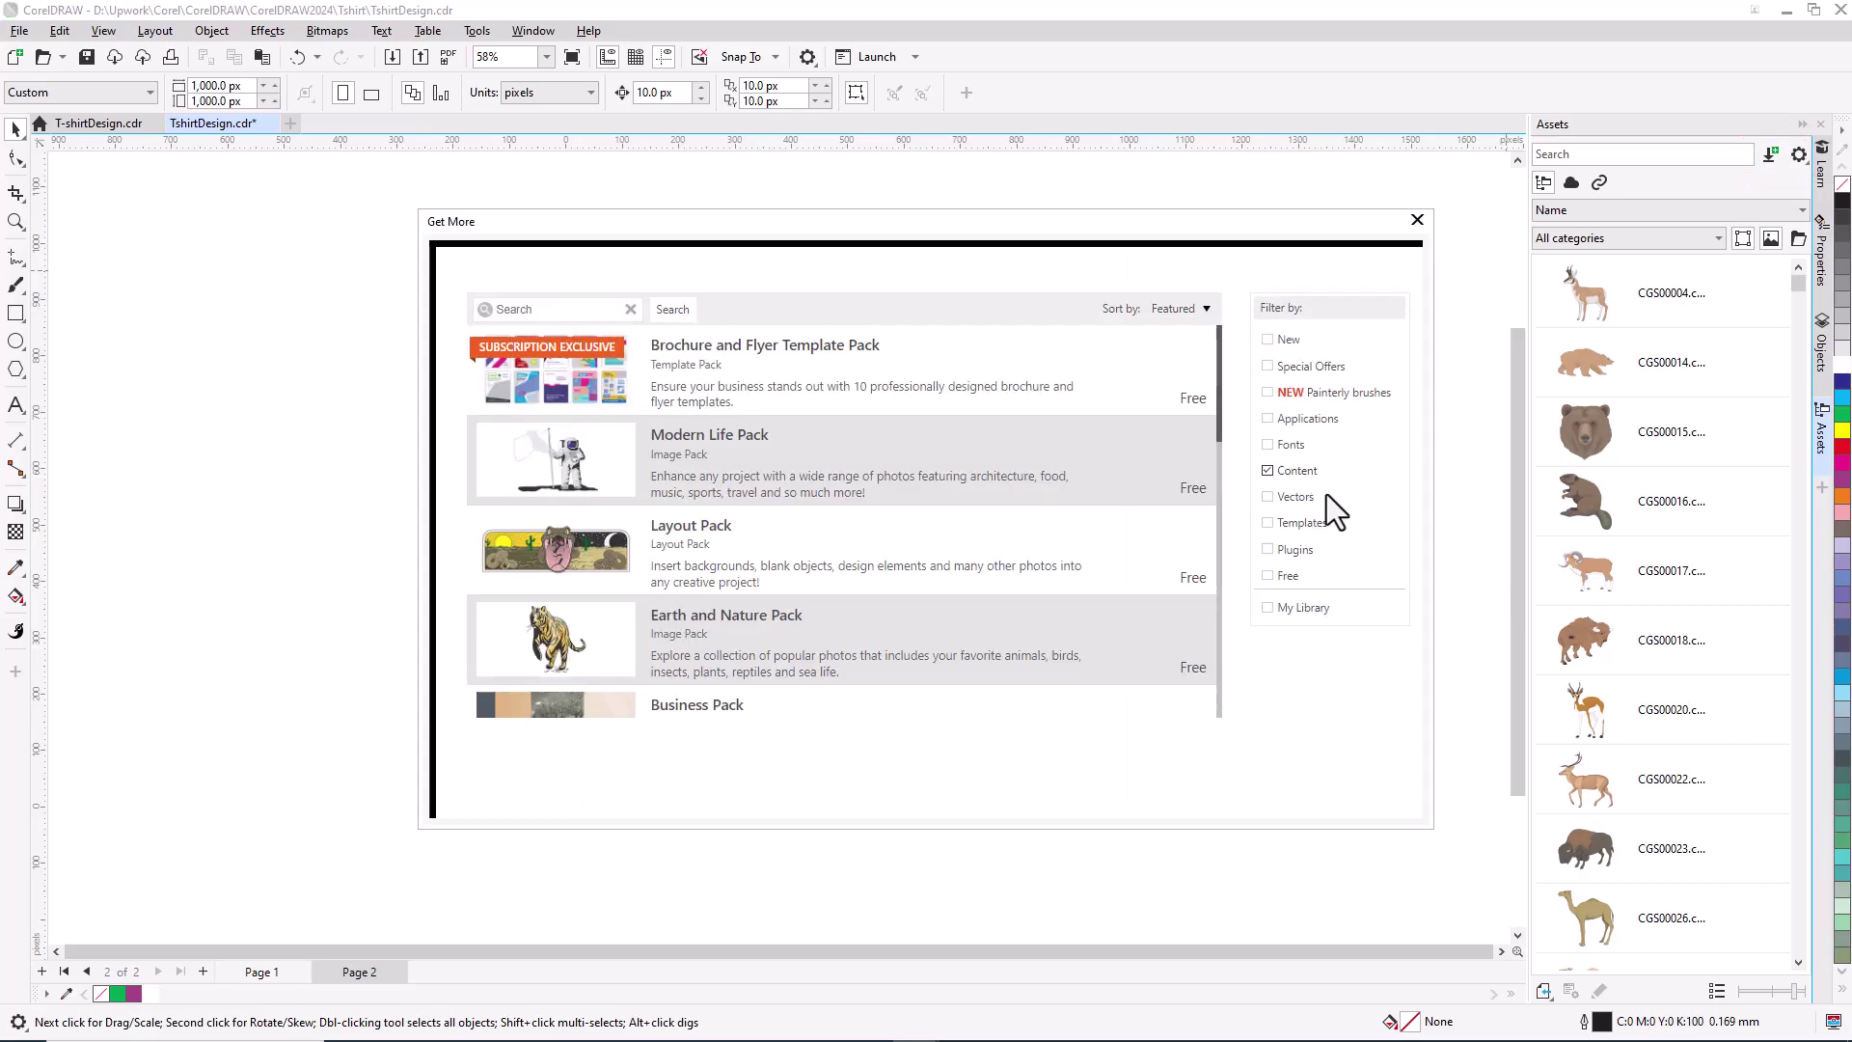
{"action": "left_click", "coordinate": [1269, 576]}
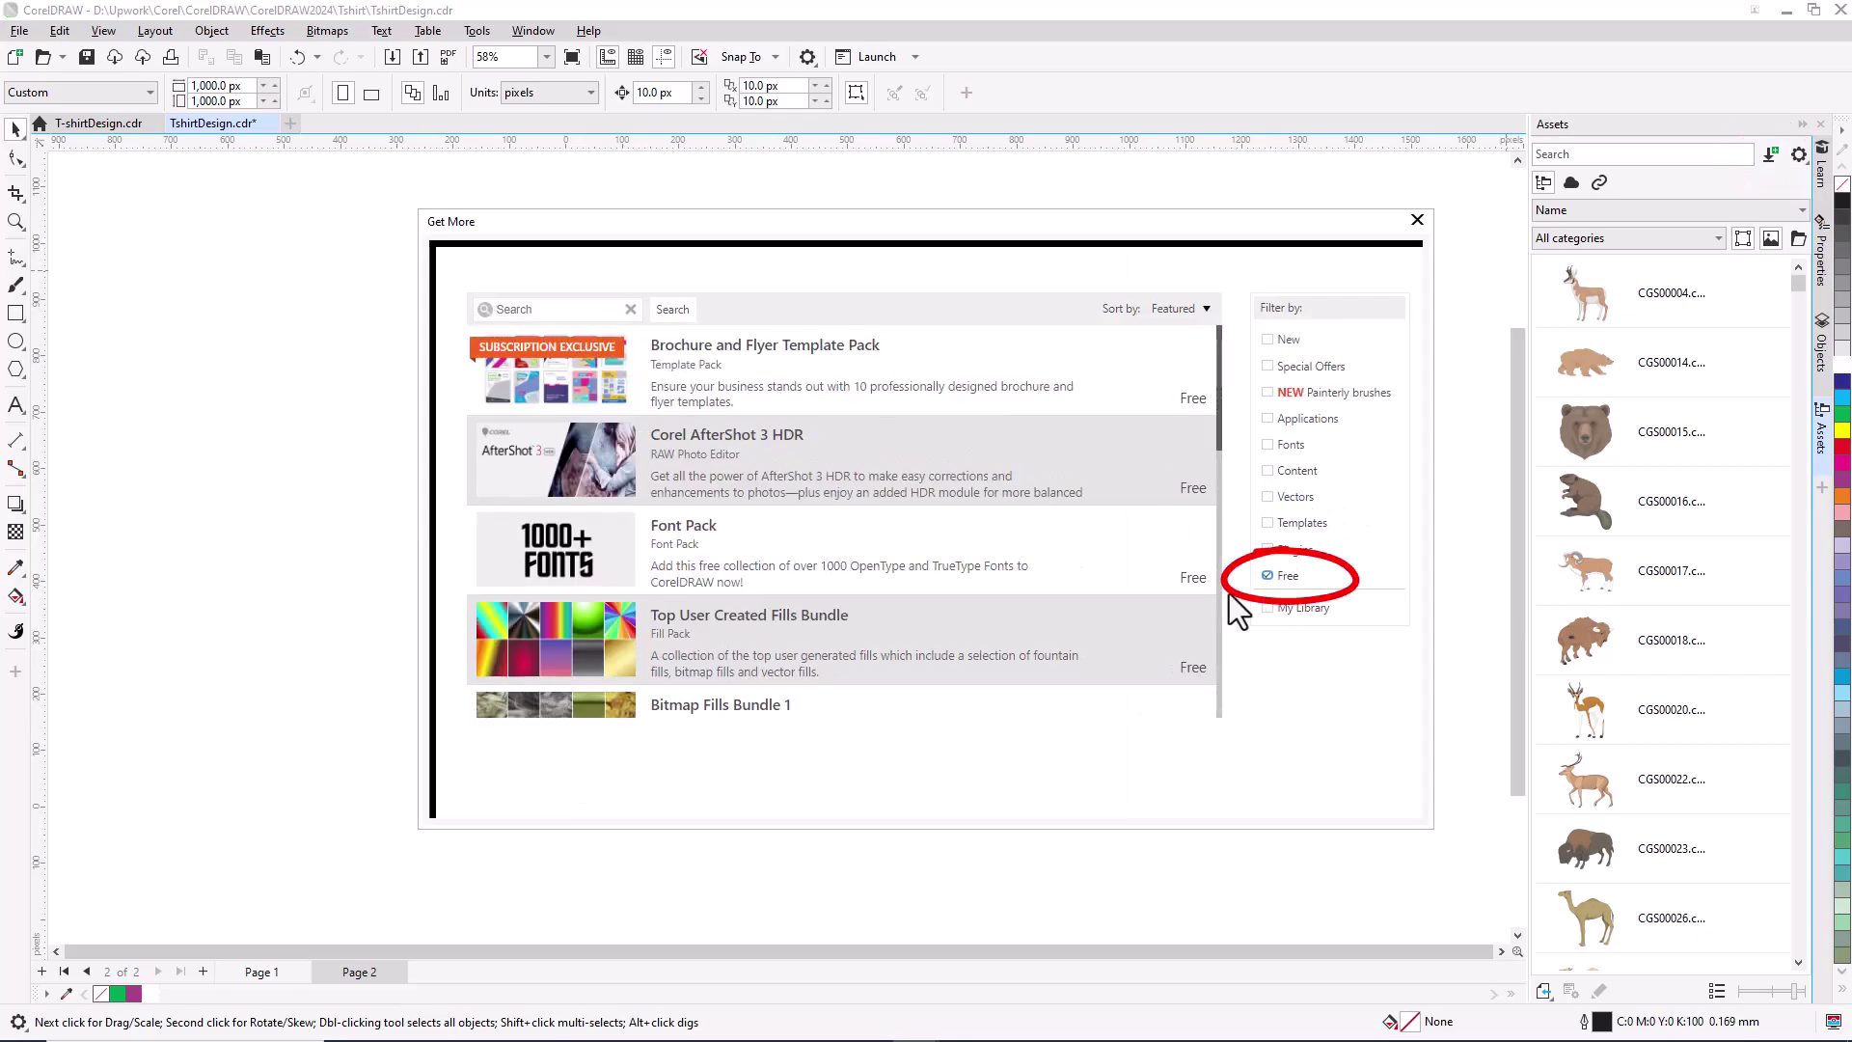
{"action": "left_click_drag", "start_coordinate": [1222, 459], "coordinate": [1208, 727]}
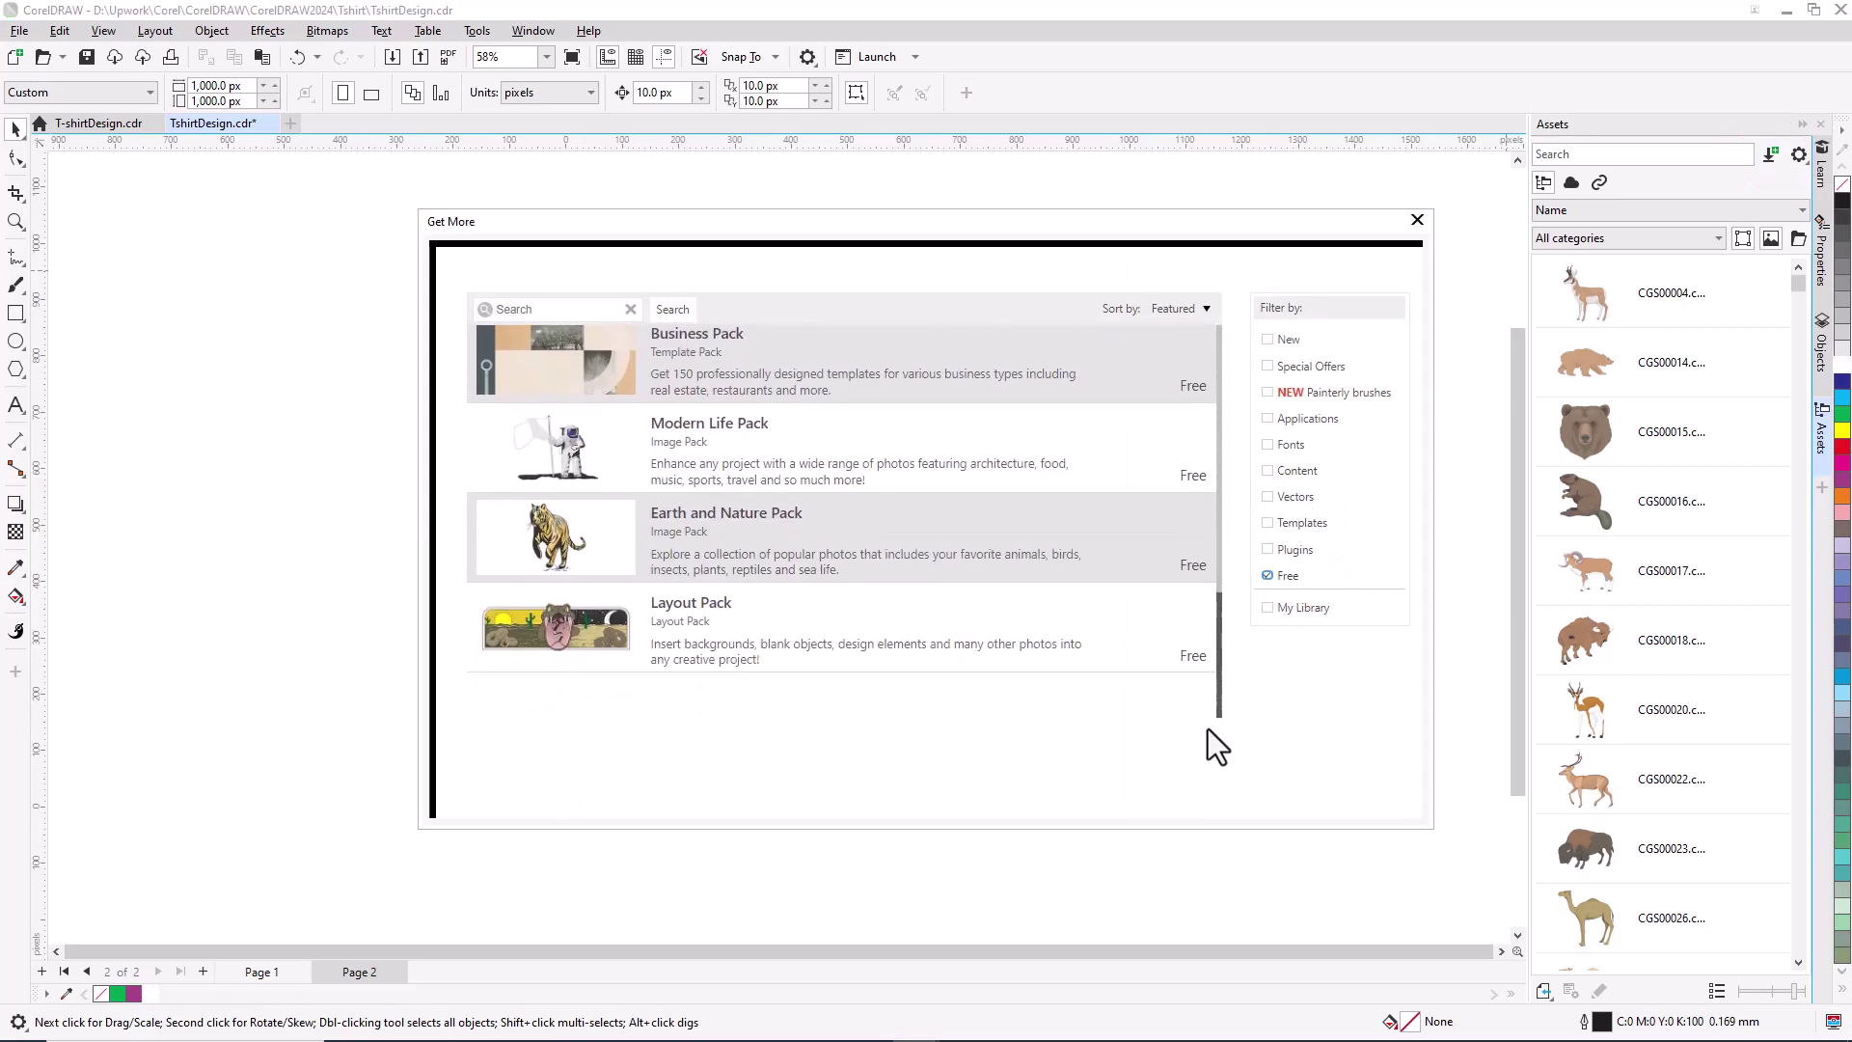
{"action": "left_click", "coordinate": [1028, 639]}
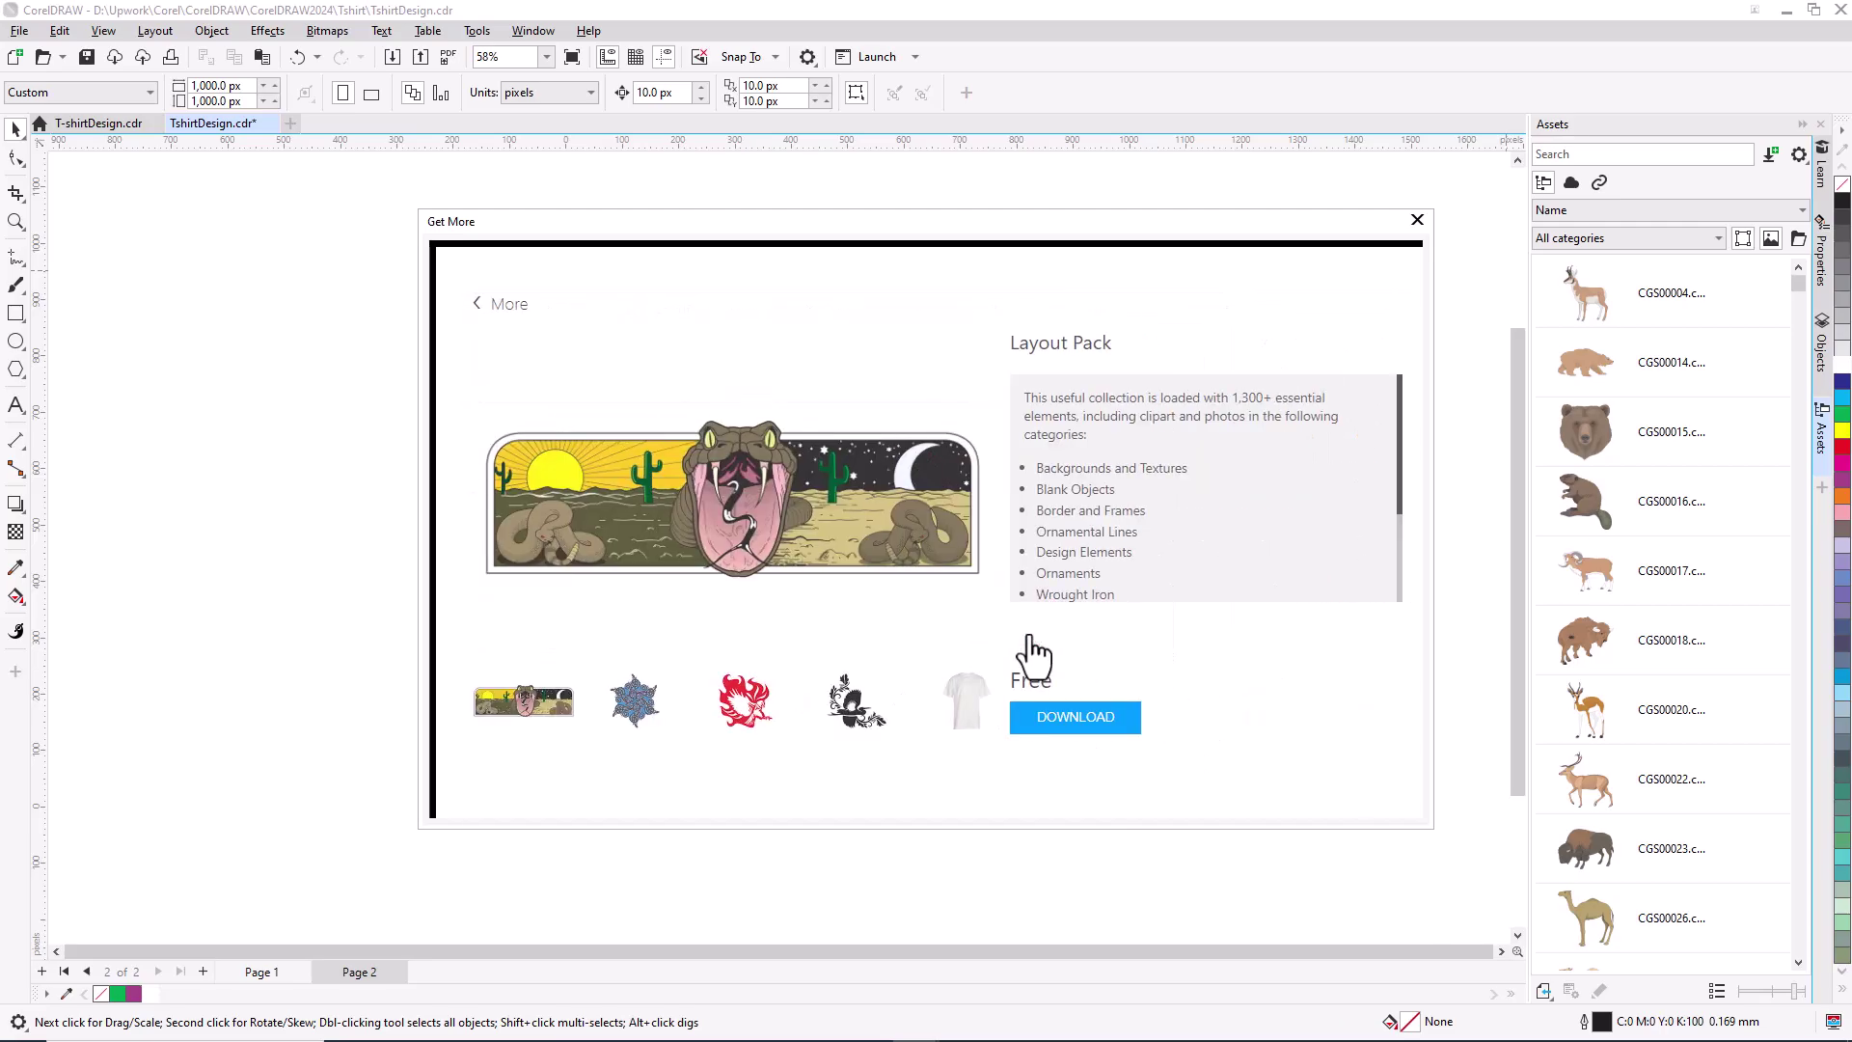
{"action": "left_click", "coordinate": [1077, 743]}
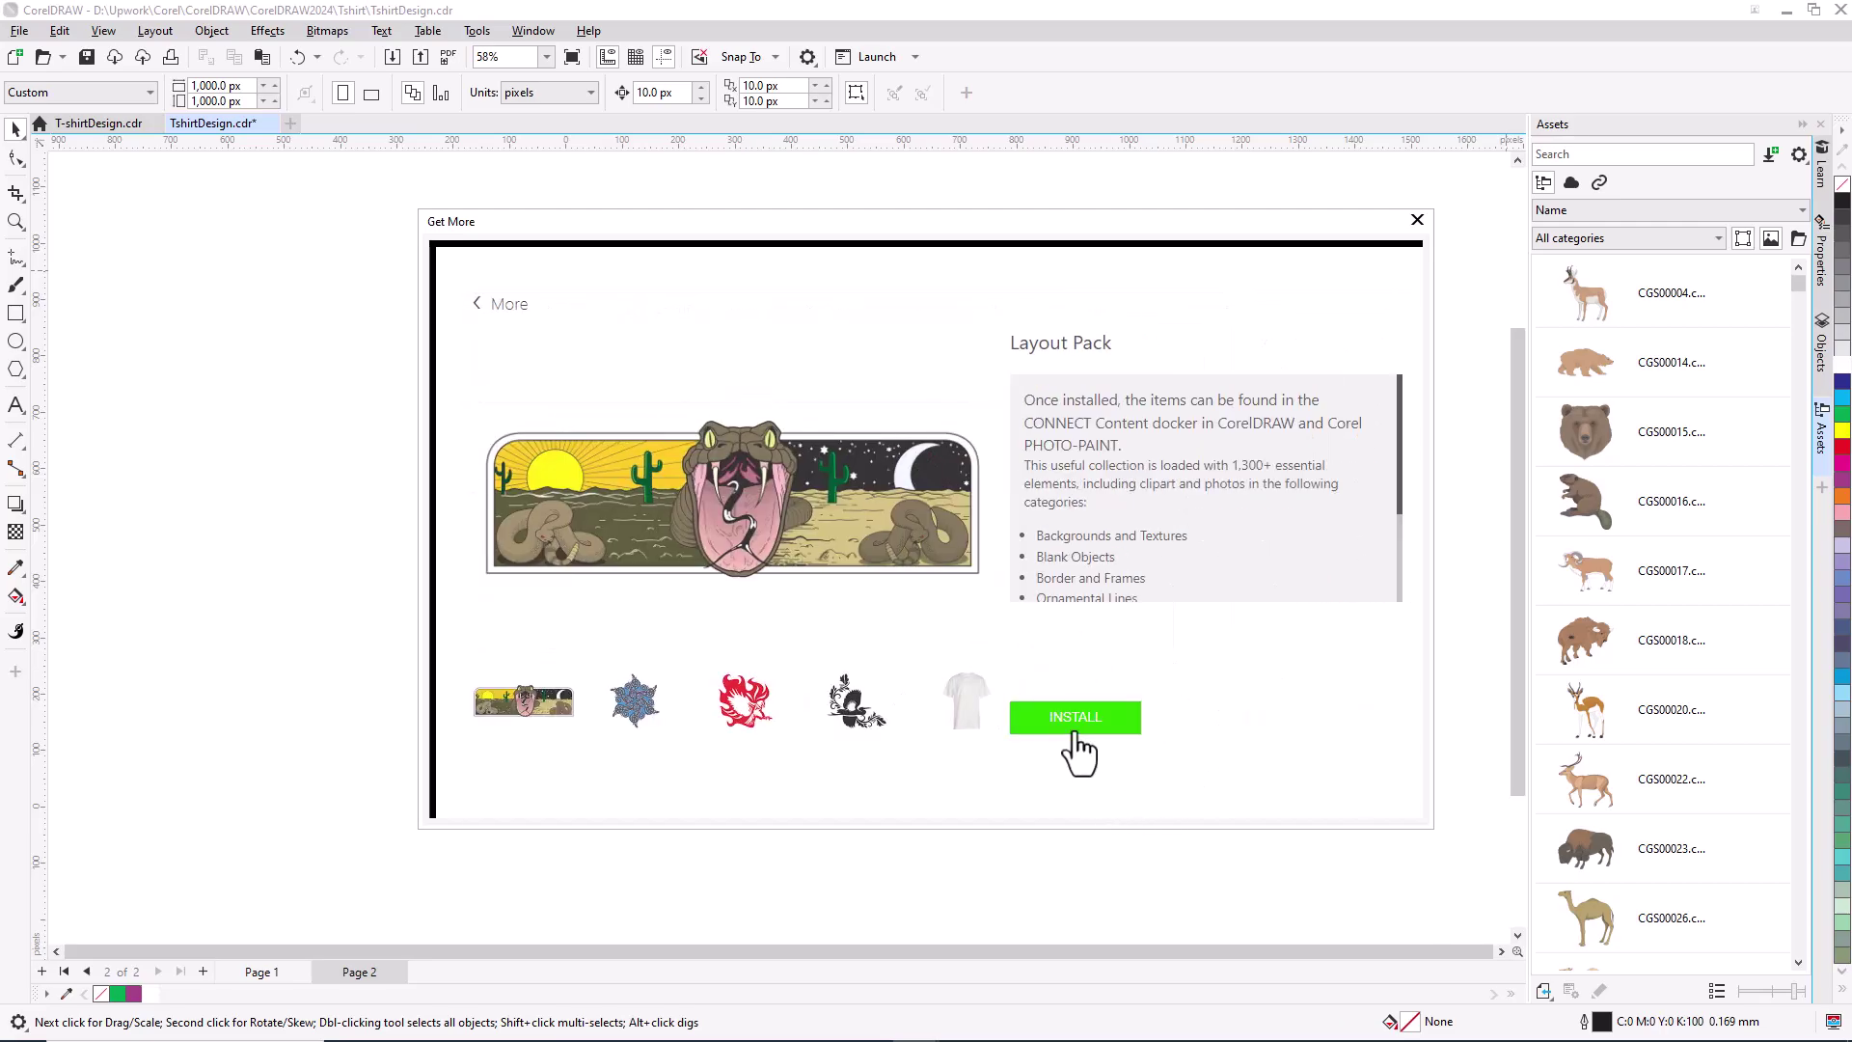
{"action": "left_click", "coordinate": [1075, 737]}
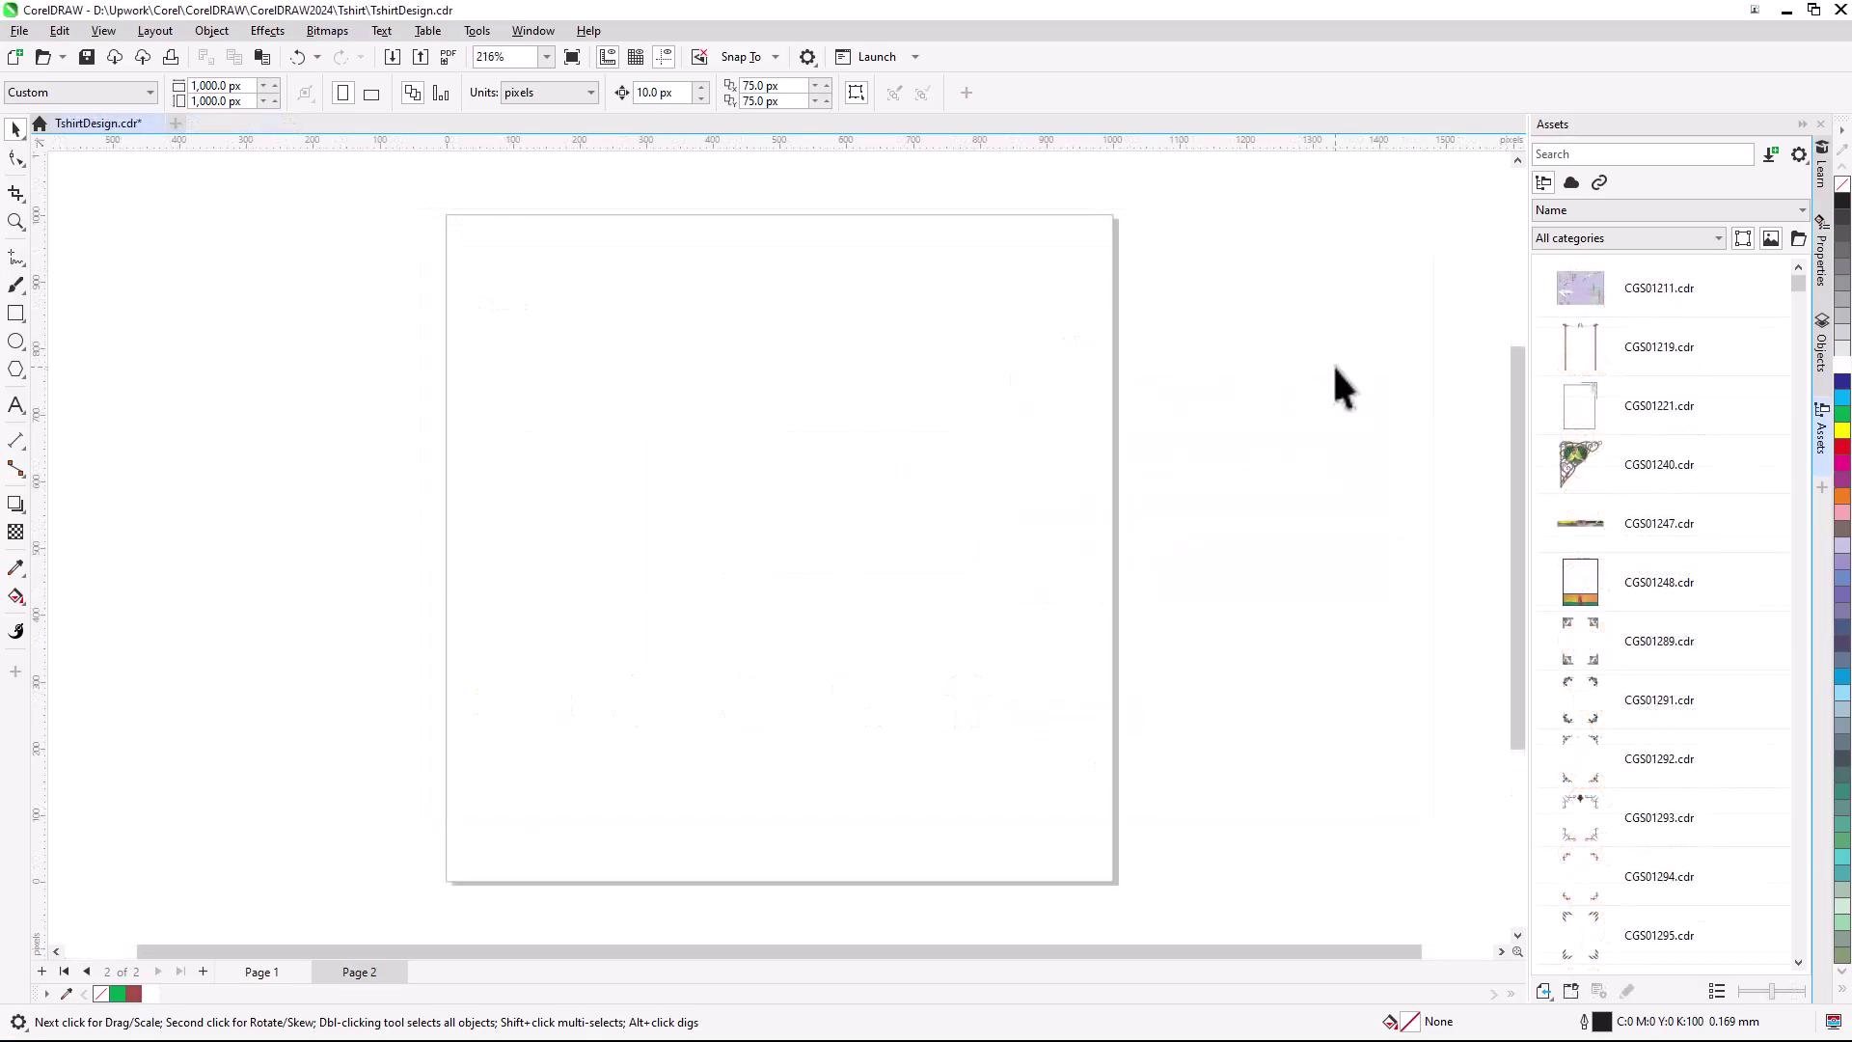
- Examine the installed packs under My Library, both in the Get More window and in the Welcome Screen's Store
{"action": "left_click", "coordinate": [1772, 157]}
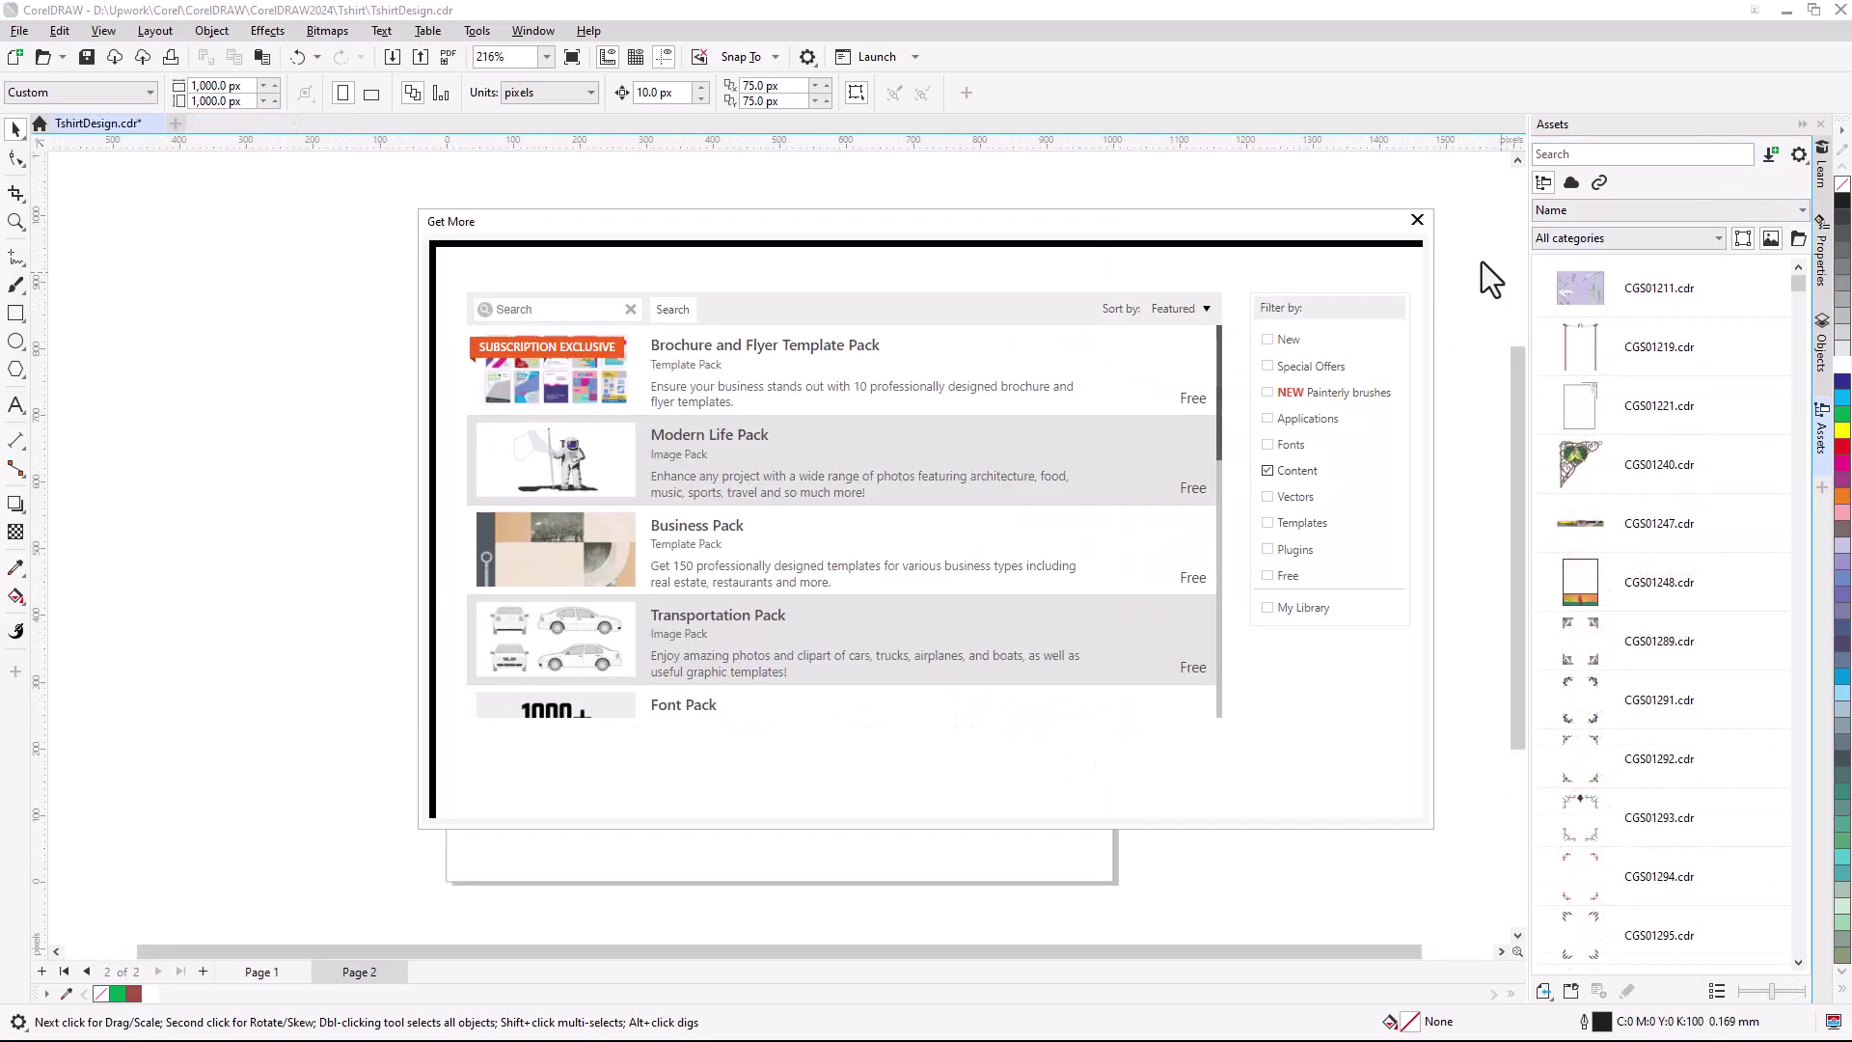
{"action": "left_click", "coordinate": [1282, 470]}
{"action": "left_click", "coordinate": [1267, 607]}
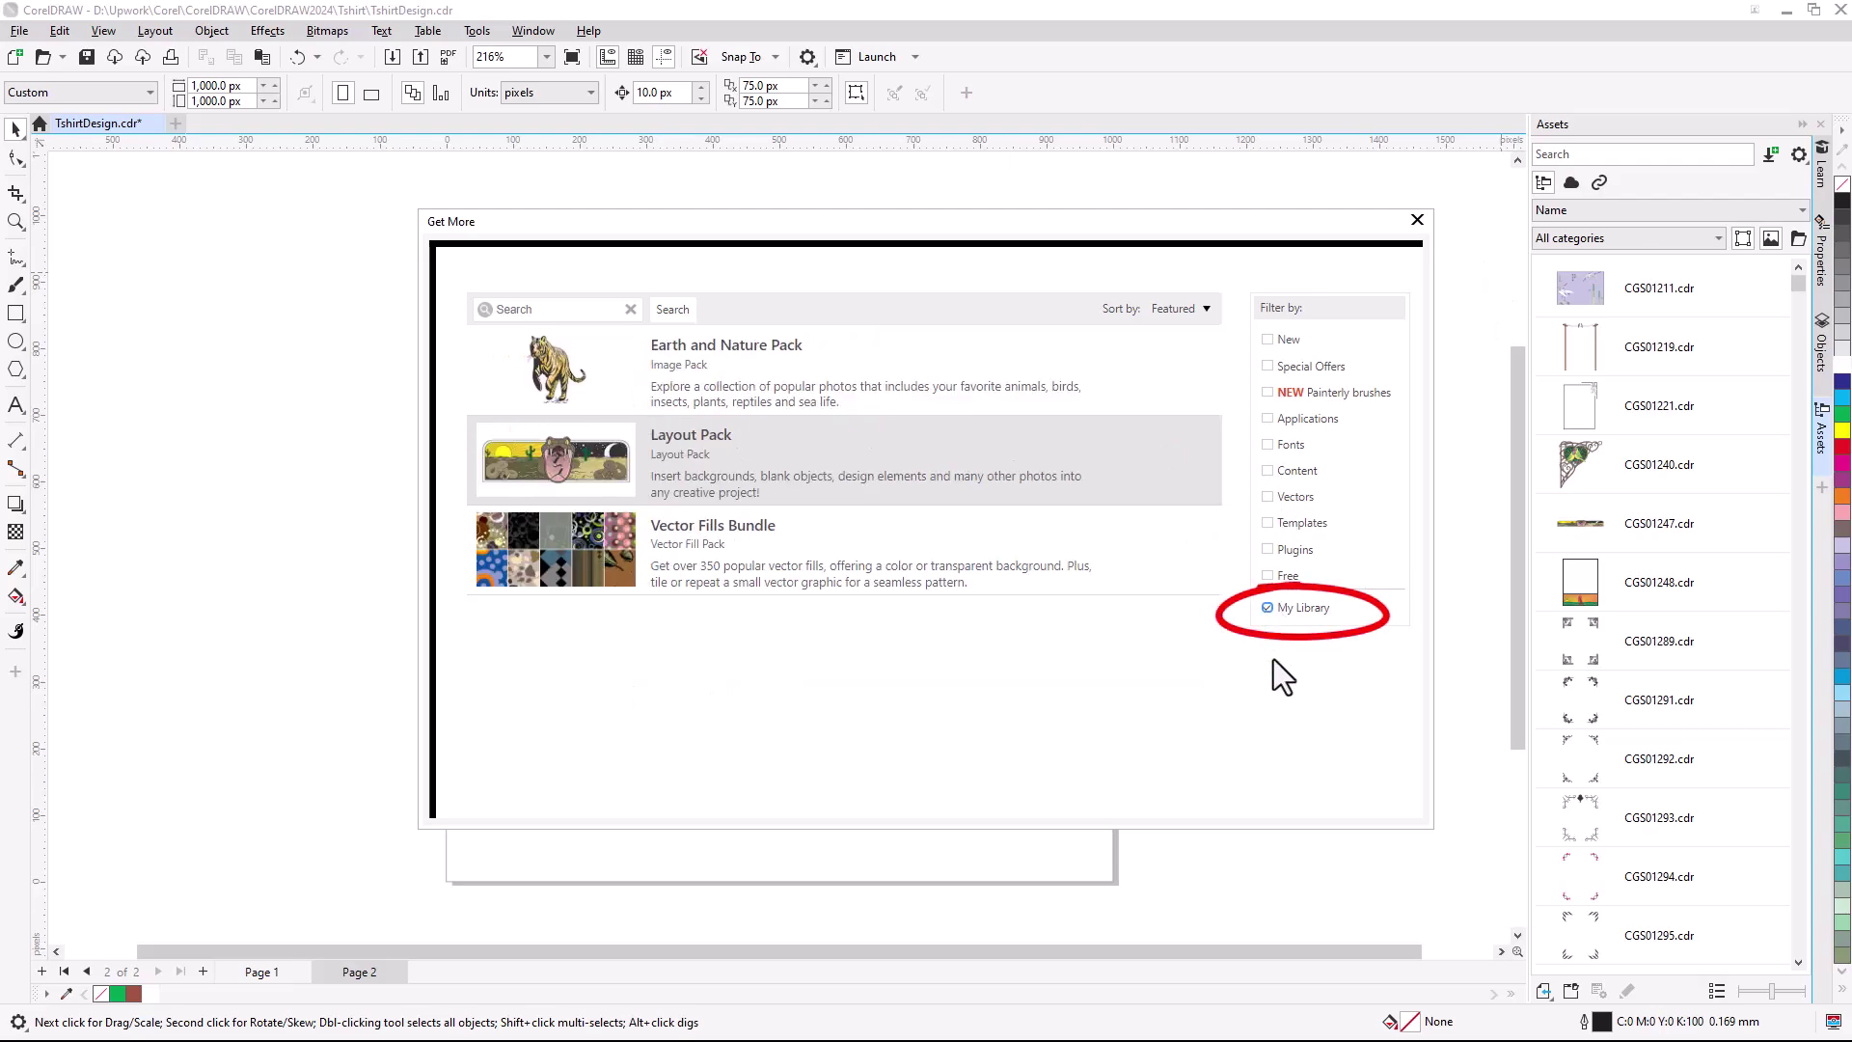
{"action": "left_click", "coordinate": [1417, 220]}
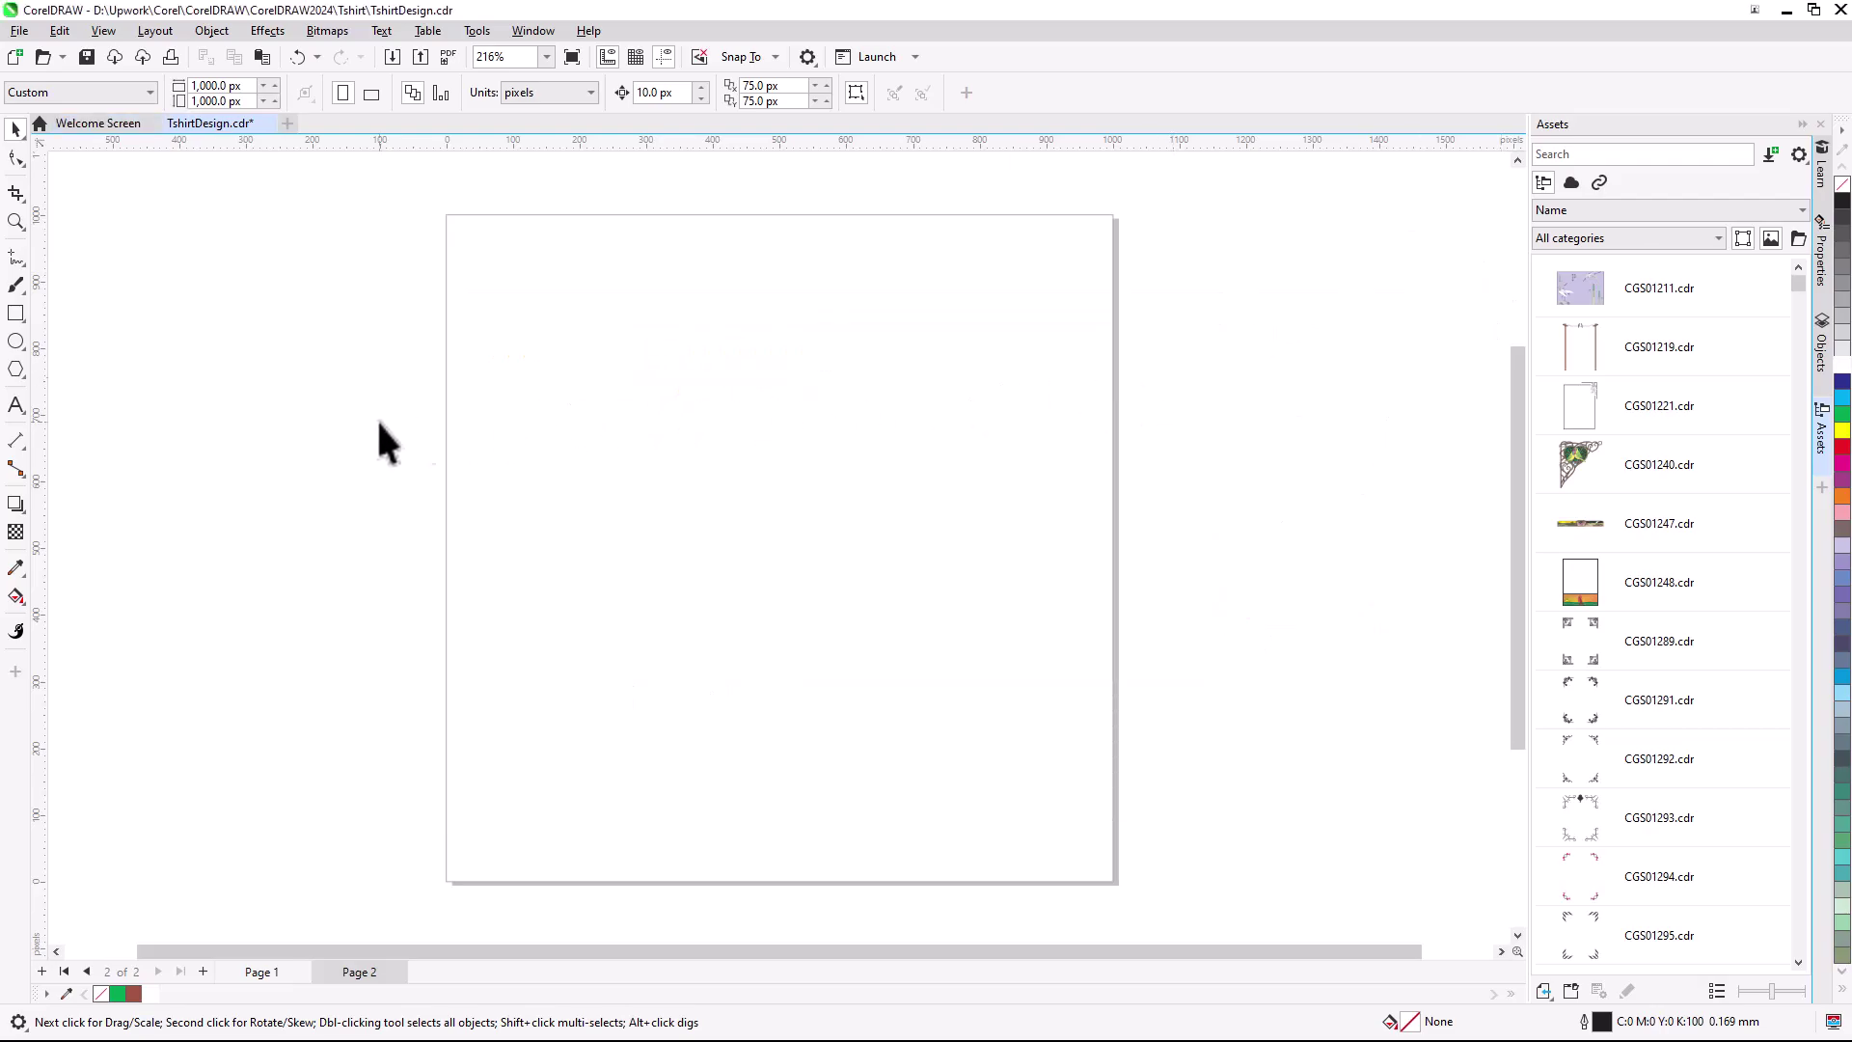
{"action": "left_click", "coordinate": [96, 125]}
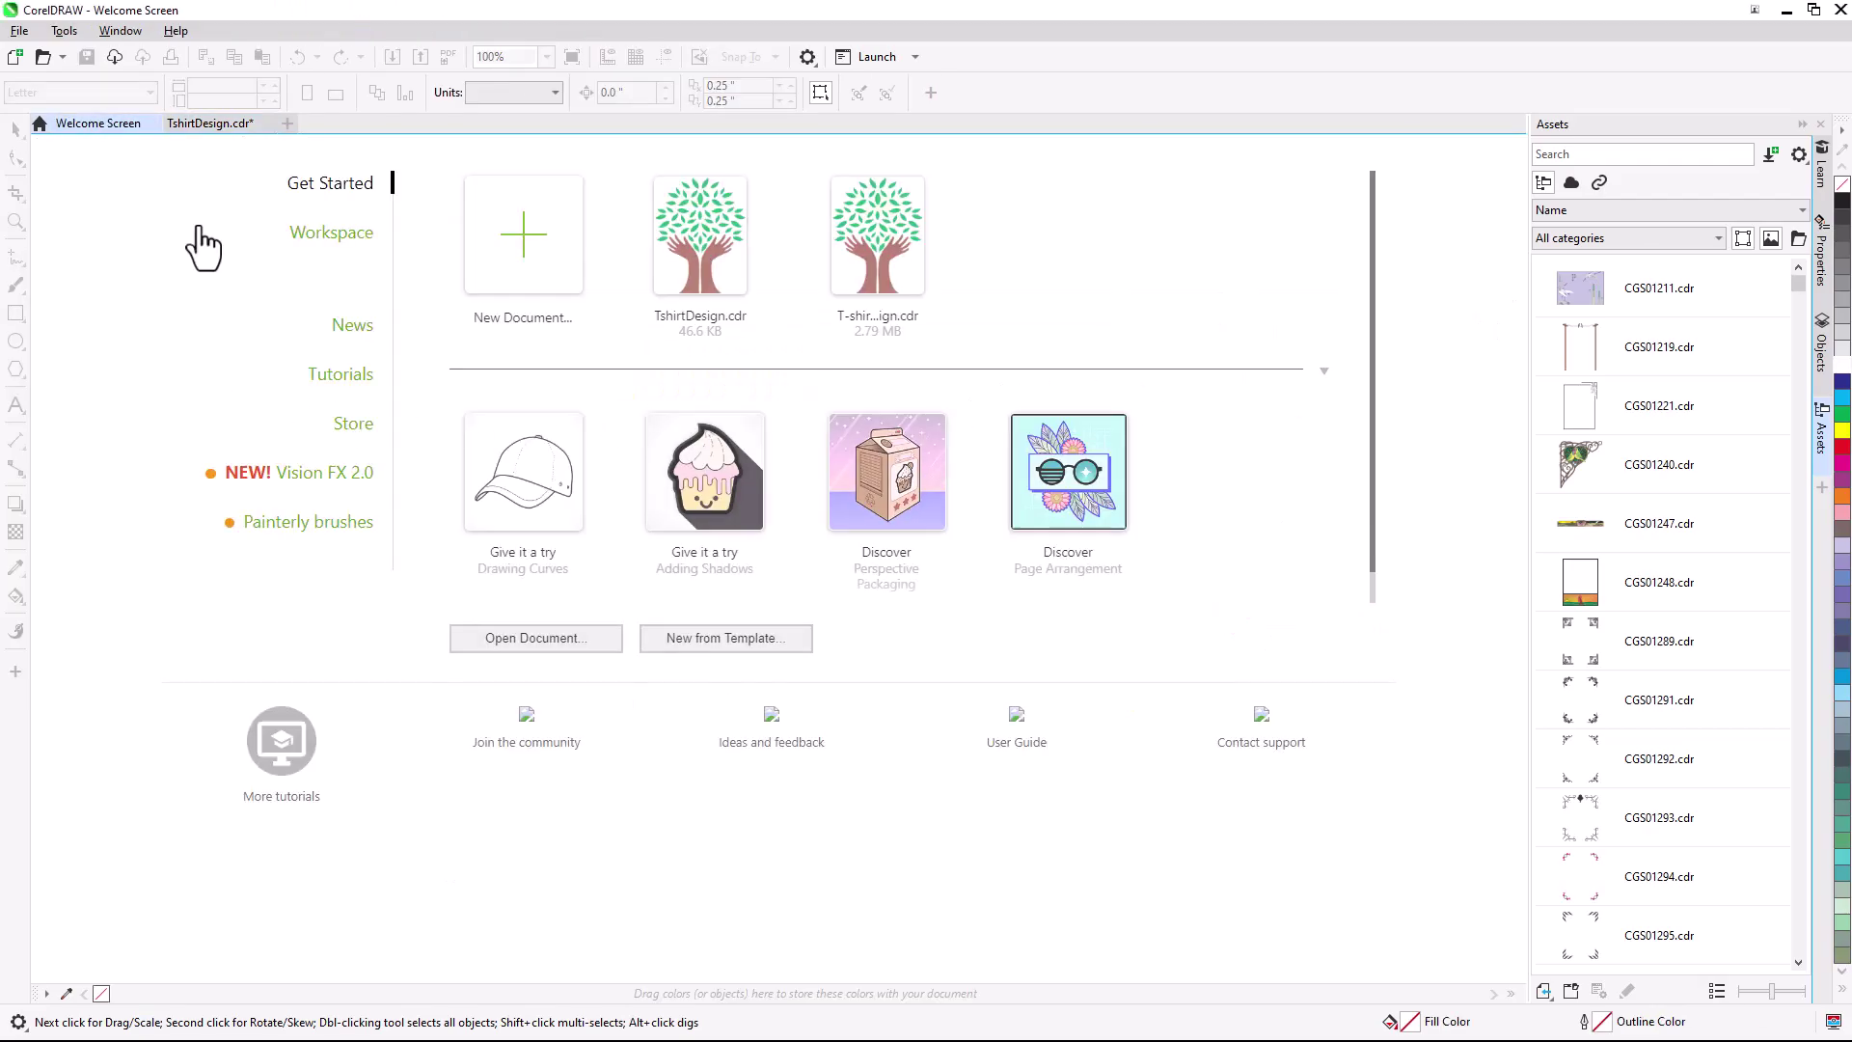
{"action": "left_click", "coordinate": [354, 425]}
{"action": "left_click", "coordinate": [1254, 500]}
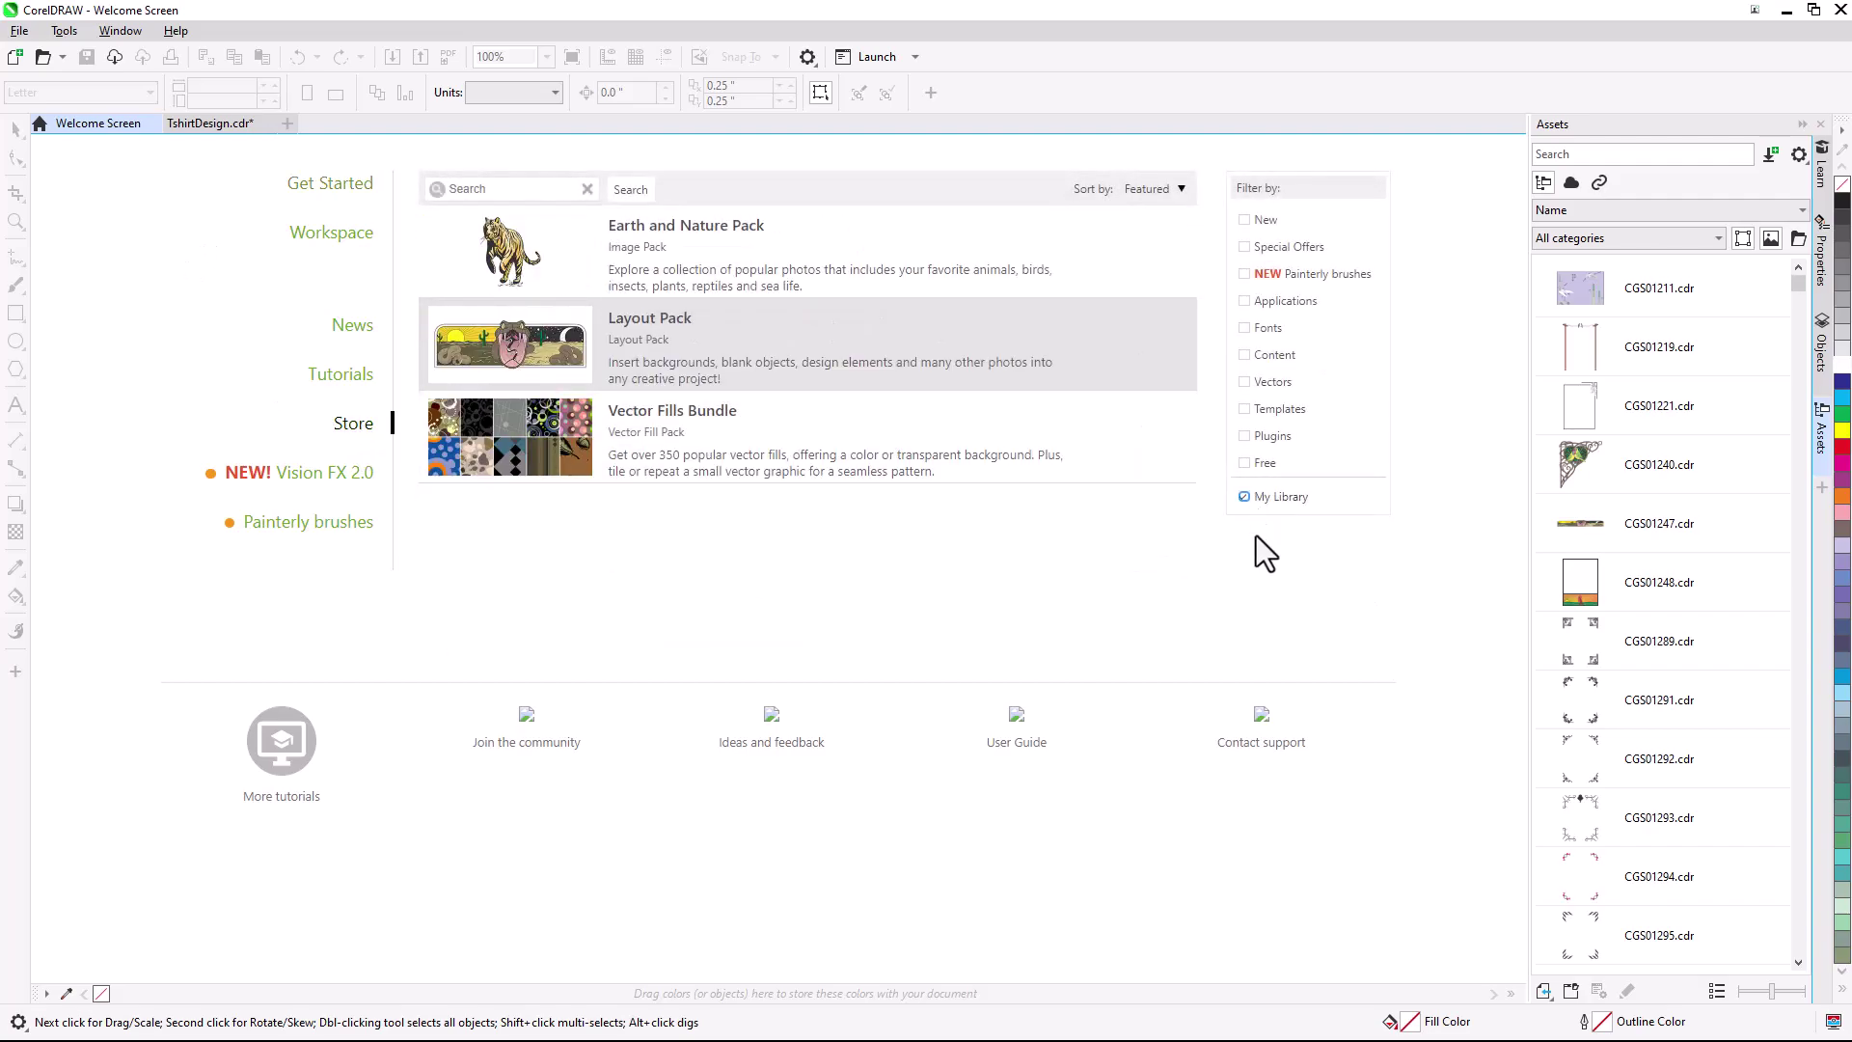
{"action": "left_click", "coordinate": [184, 126]}
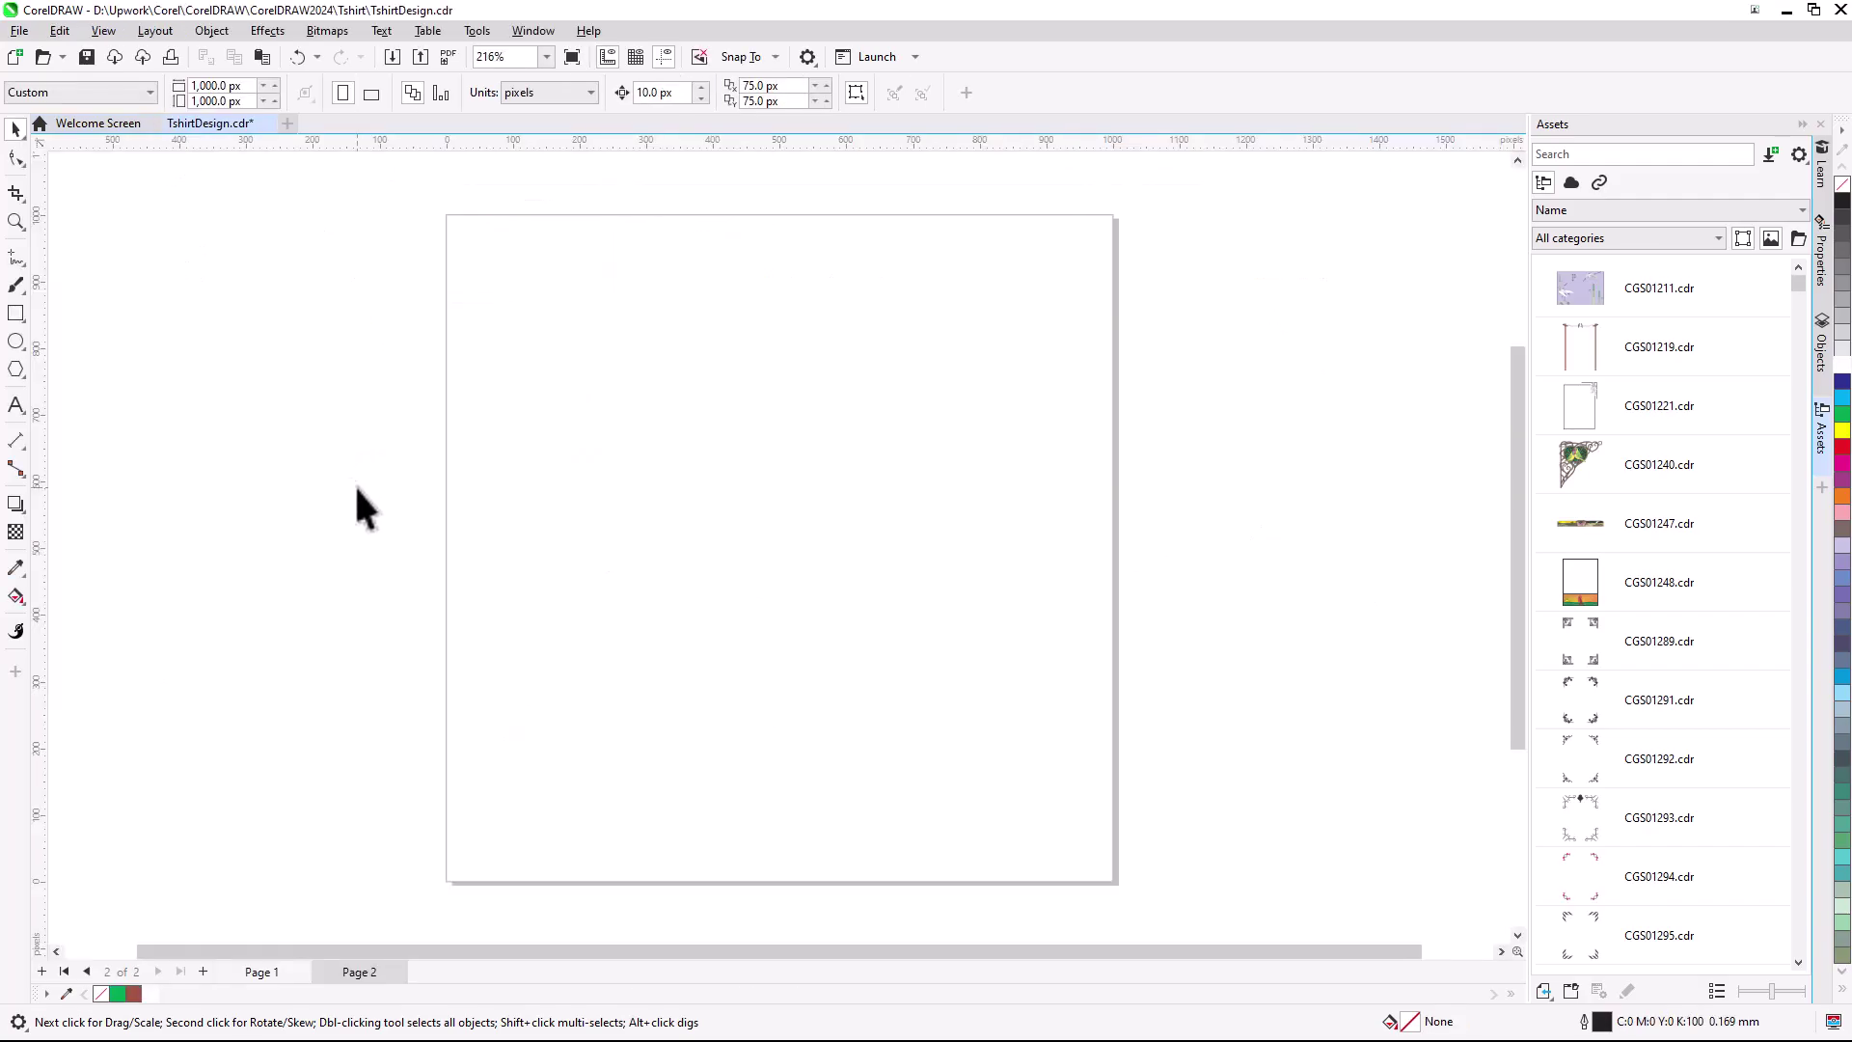
- Insert the blank white T-shirt image CGS42055.jpg from the Corel Image Library's Blank Objects category onto page 2
{"action": "left_click", "coordinate": [1798, 241]}
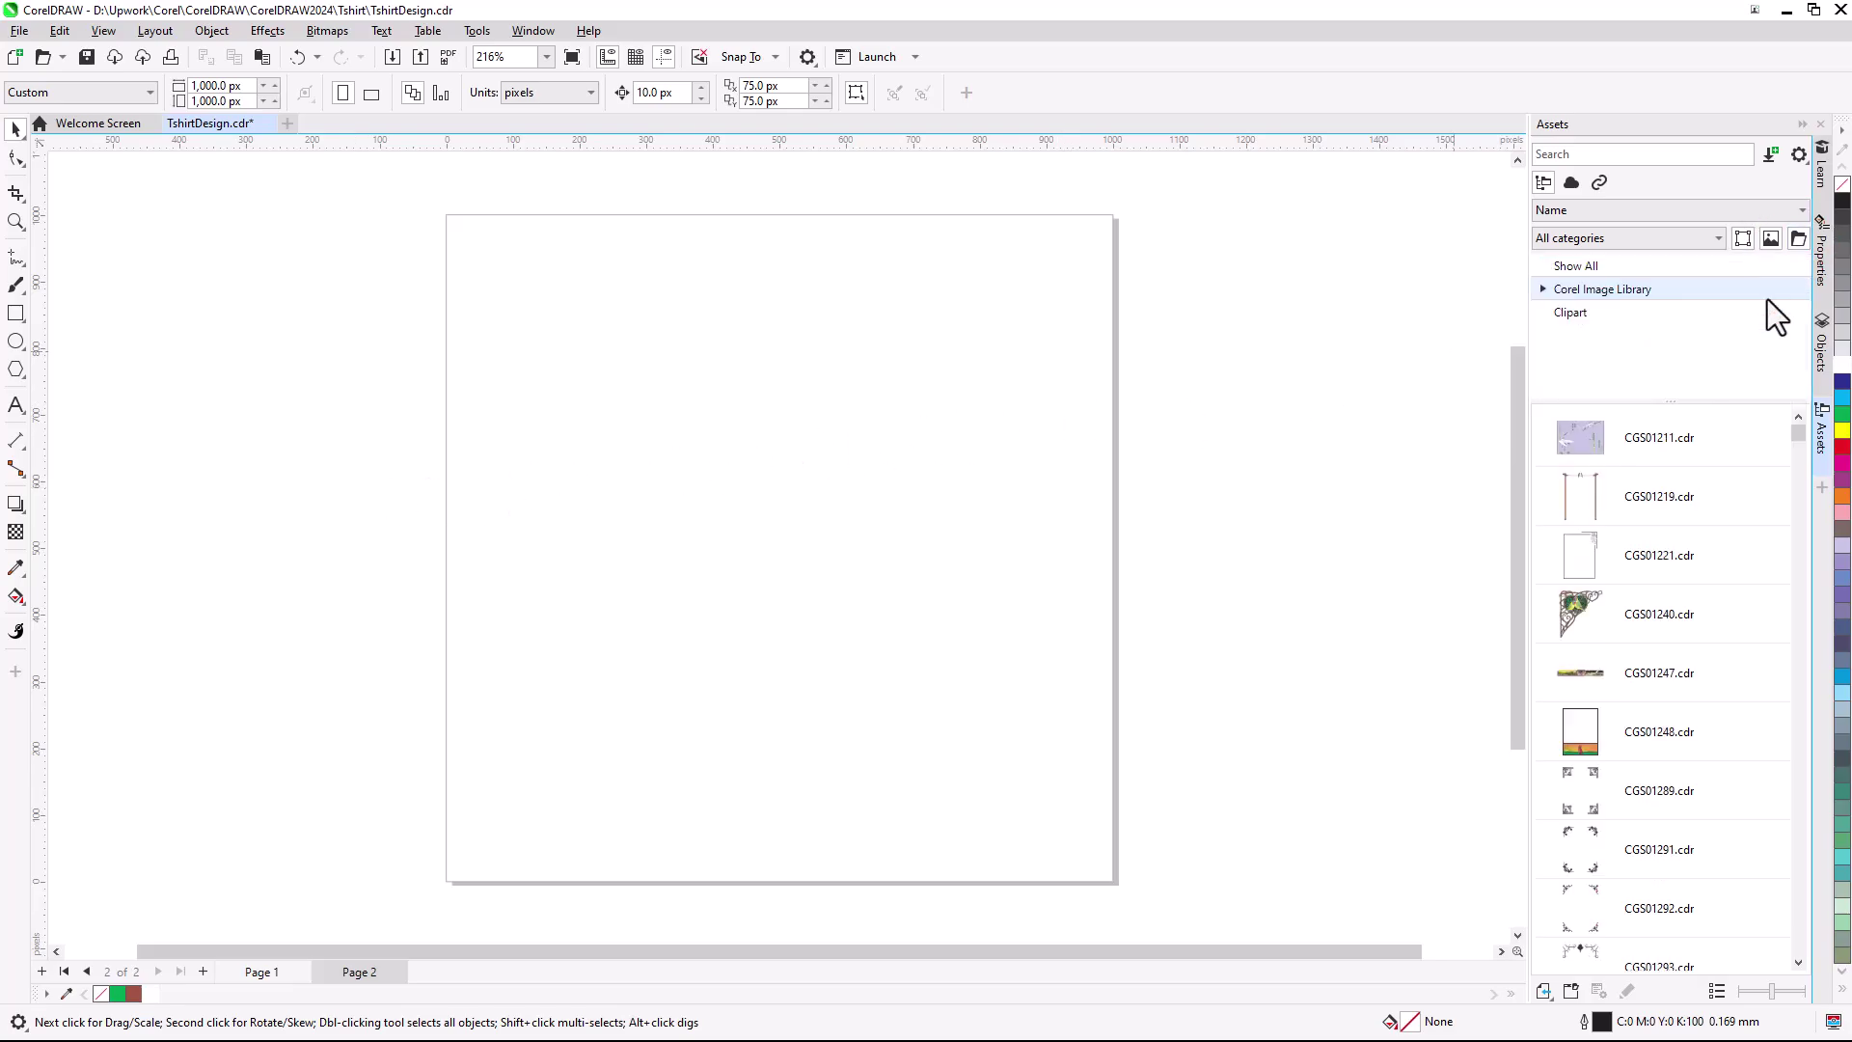
{"action": "left_click", "coordinate": [1542, 290]}
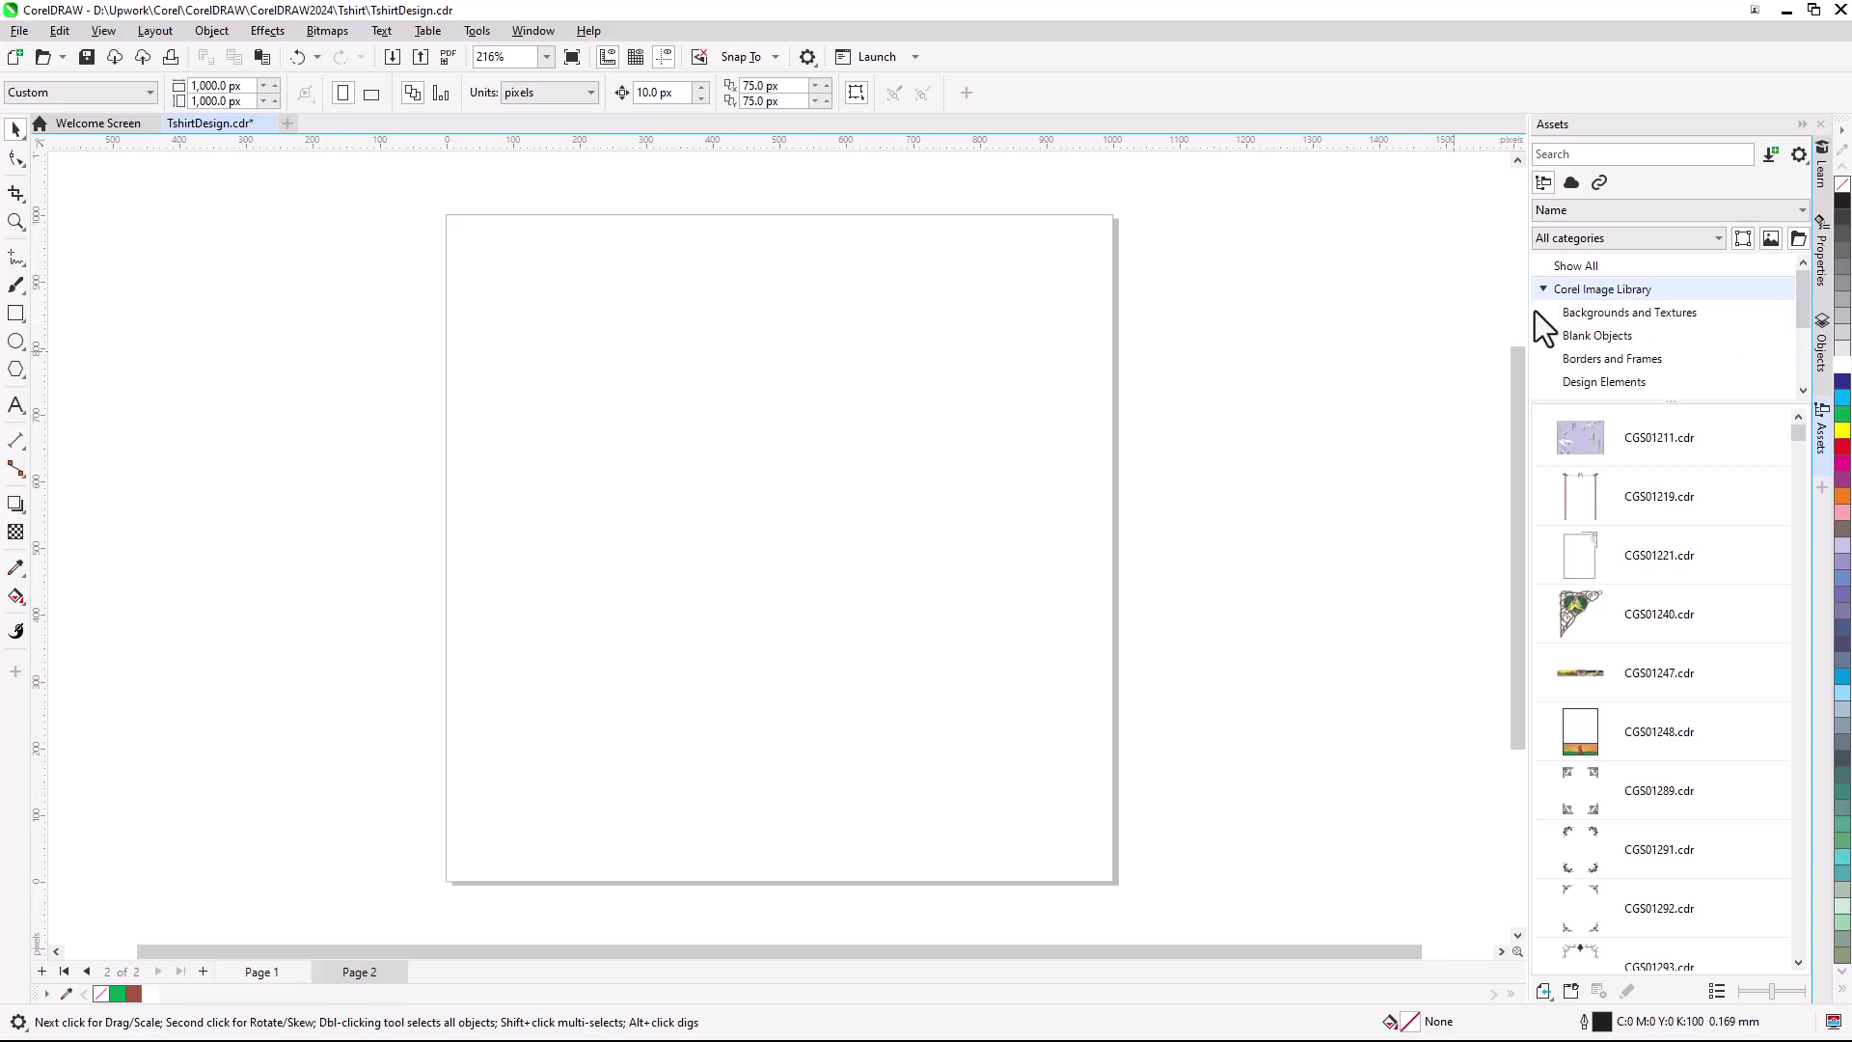
{"action": "left_click", "coordinate": [1592, 337]}
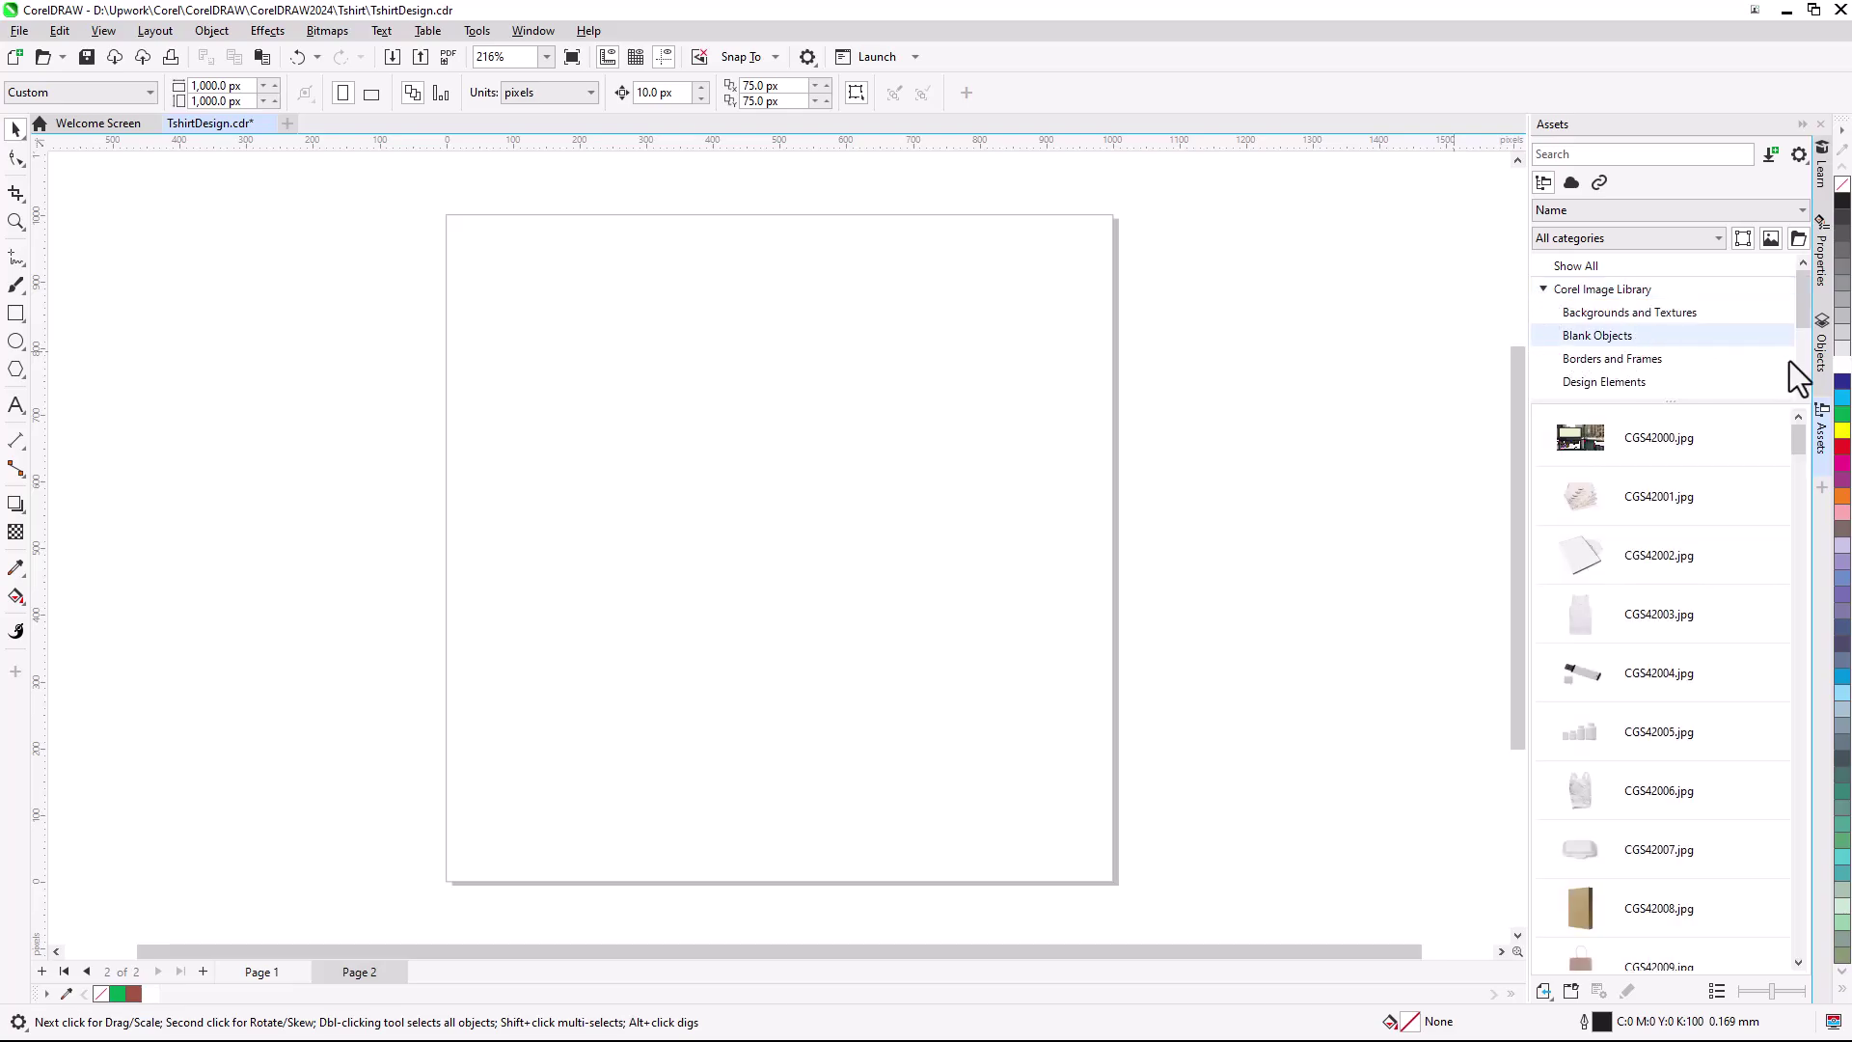
{"action": "scroll", "coordinate": [1797, 471], "scroll_direction": "down", "scroll_amount": 4}
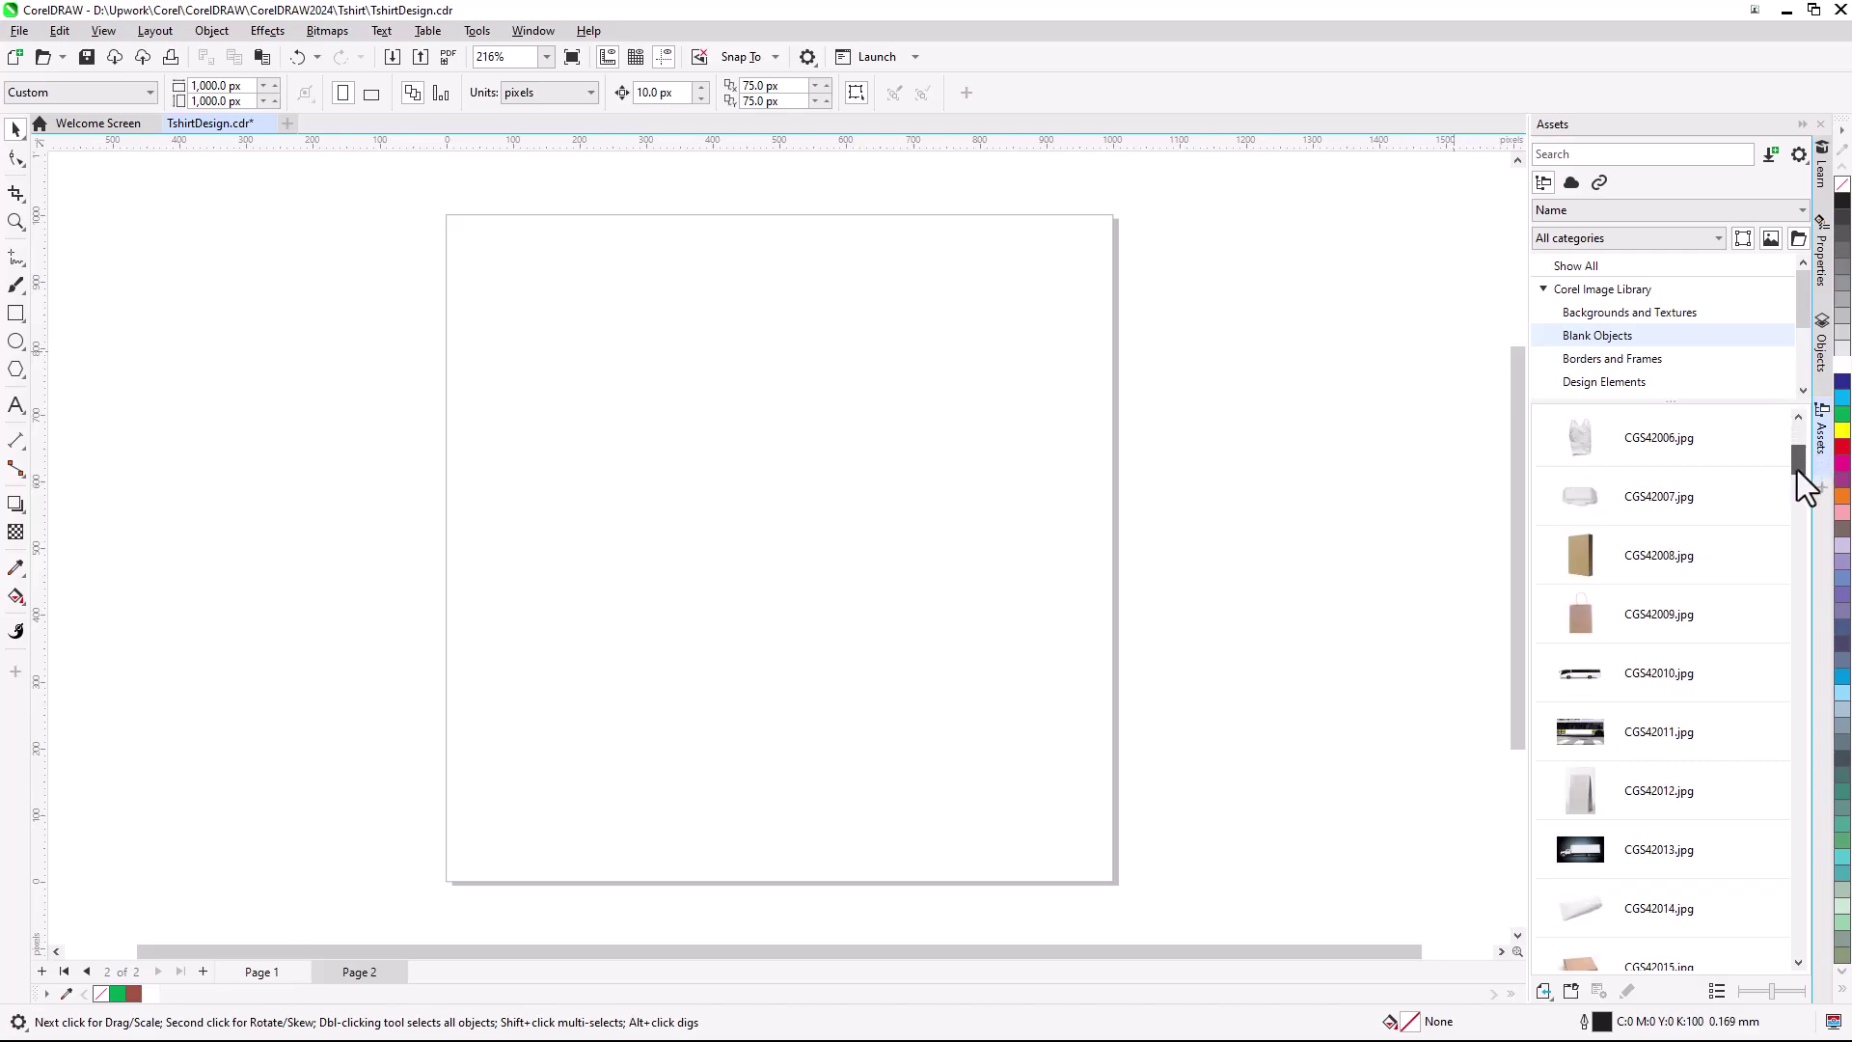
{"action": "scroll", "coordinate": [1797, 540], "scroll_direction": "down", "scroll_amount": 9}
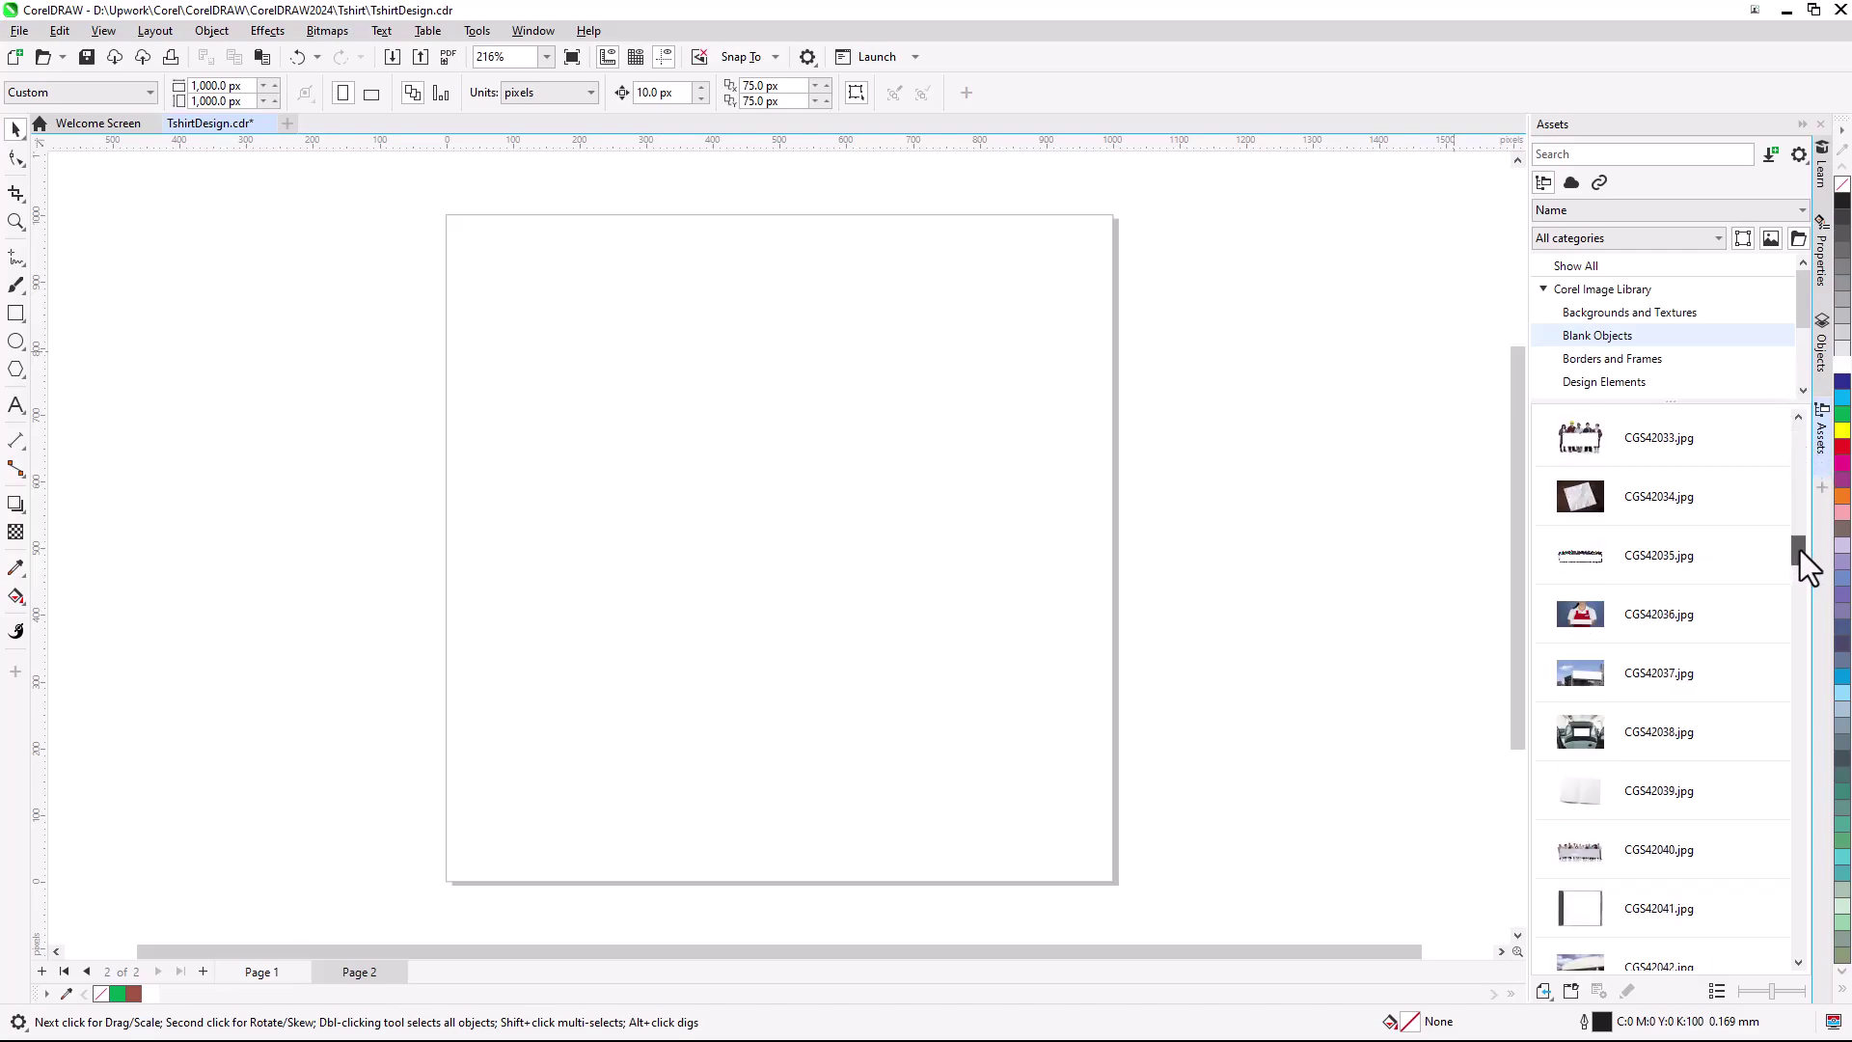
{"action": "left_click_drag", "start_coordinate": [1803, 573], "coordinate": [1802, 610]}
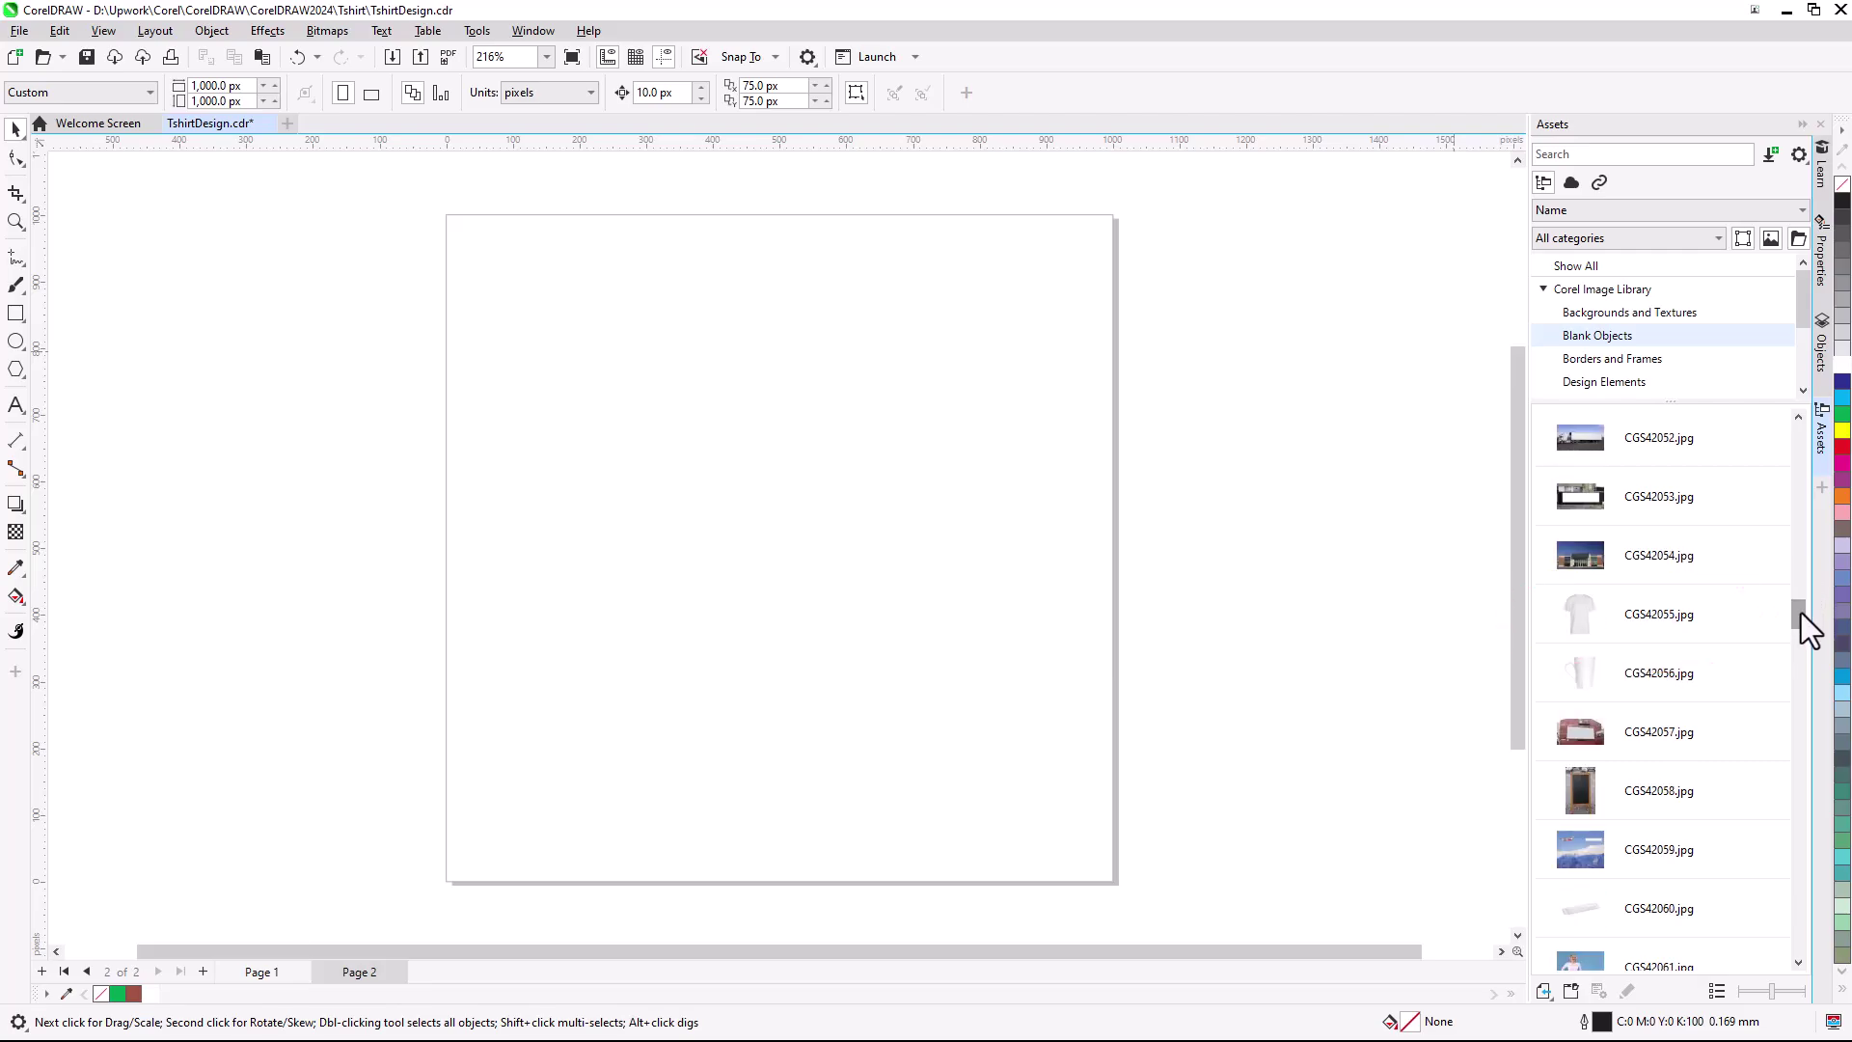
{"action": "double_click", "coordinate": [1686, 614]}
{"action": "scroll", "coordinate": [901, 565], "scroll_direction": "down", "scroll_amount": 5}
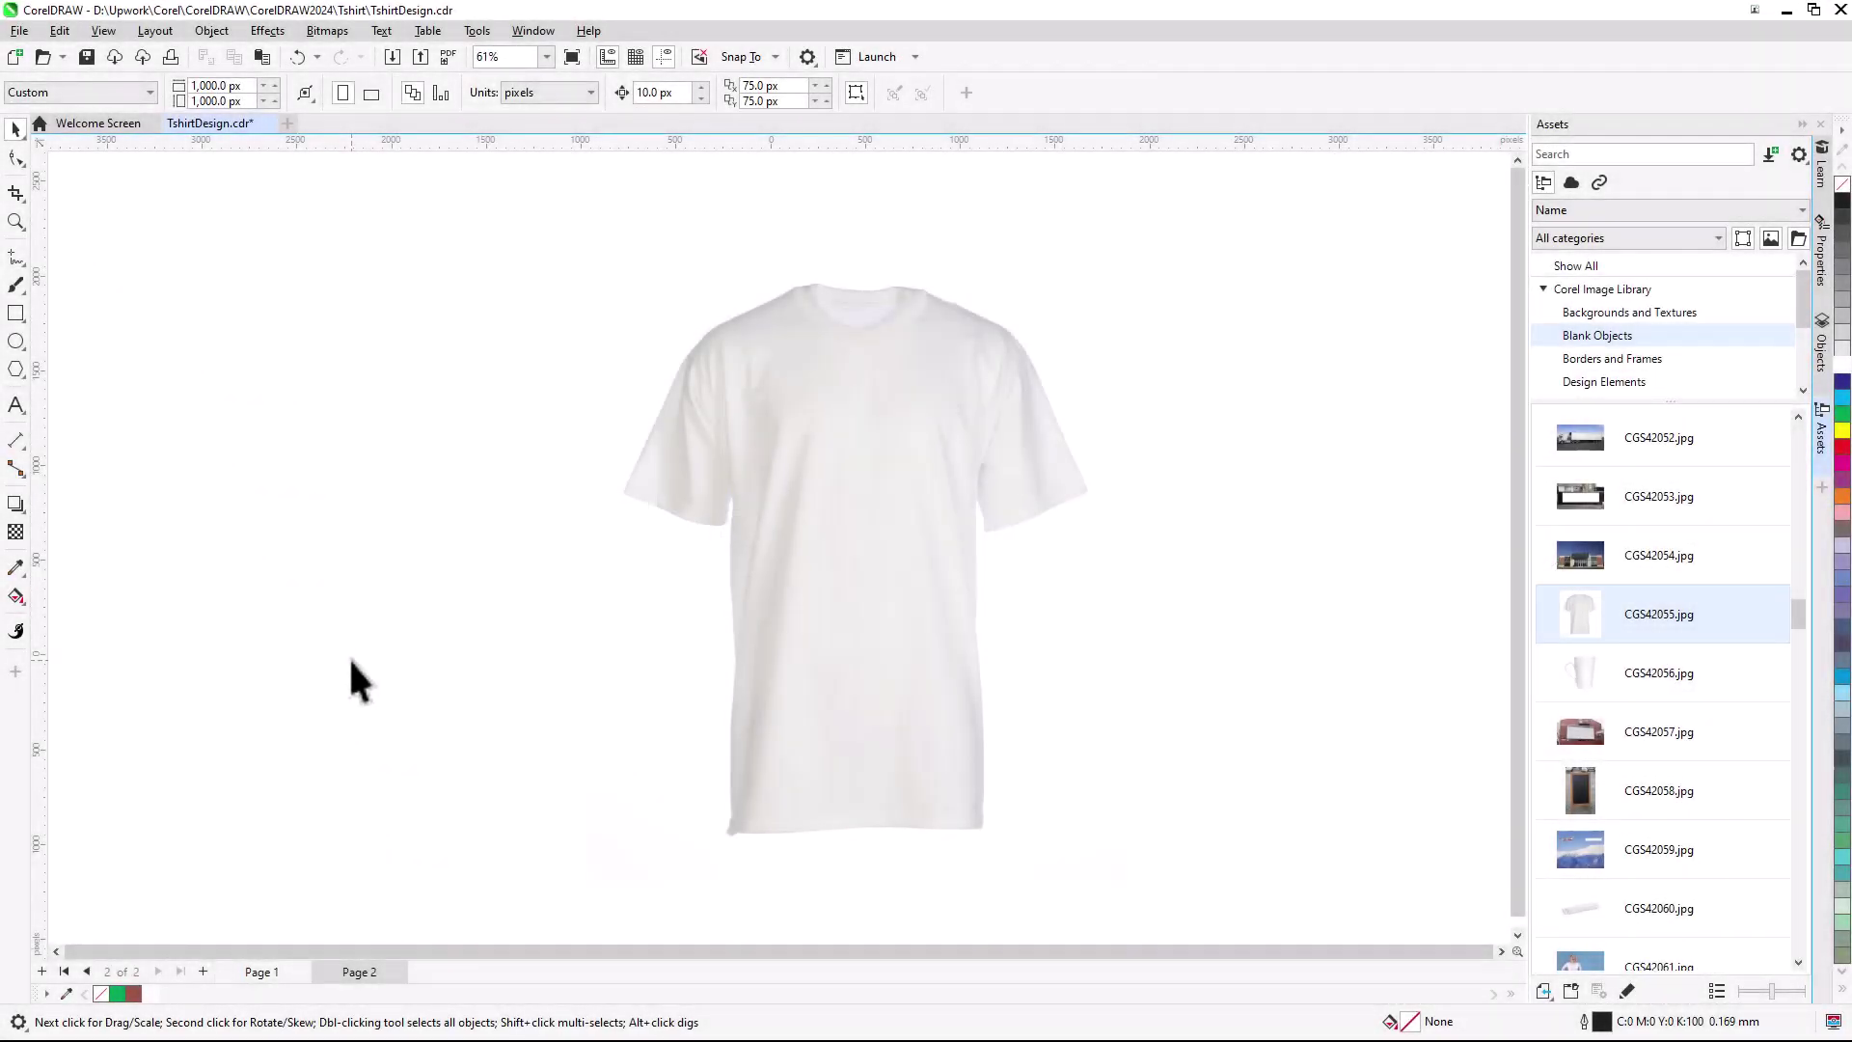
- Group all the logo objects on page 1 and expand the group and its Tree subgroup in the object list
{"action": "left_click", "coordinate": [260, 973]}
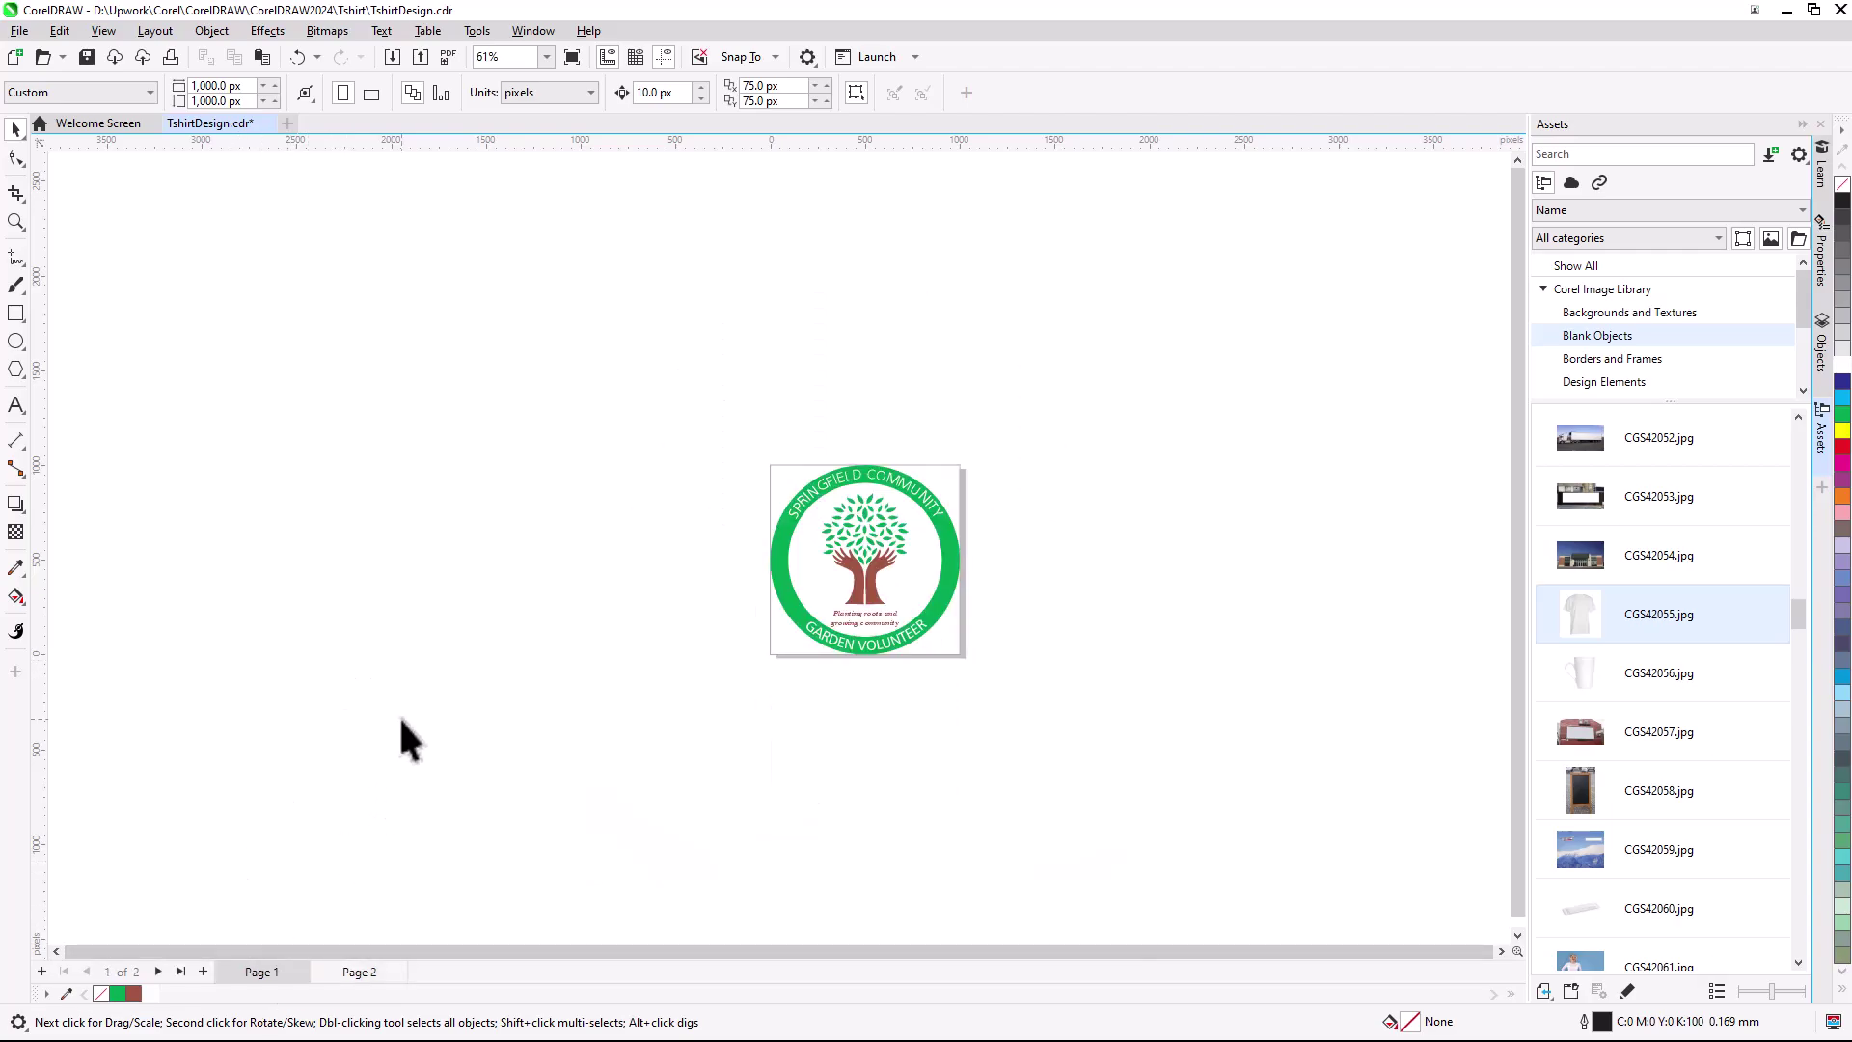
{"action": "scroll", "coordinate": [934, 603], "scroll_direction": "up", "scroll_amount": 3}
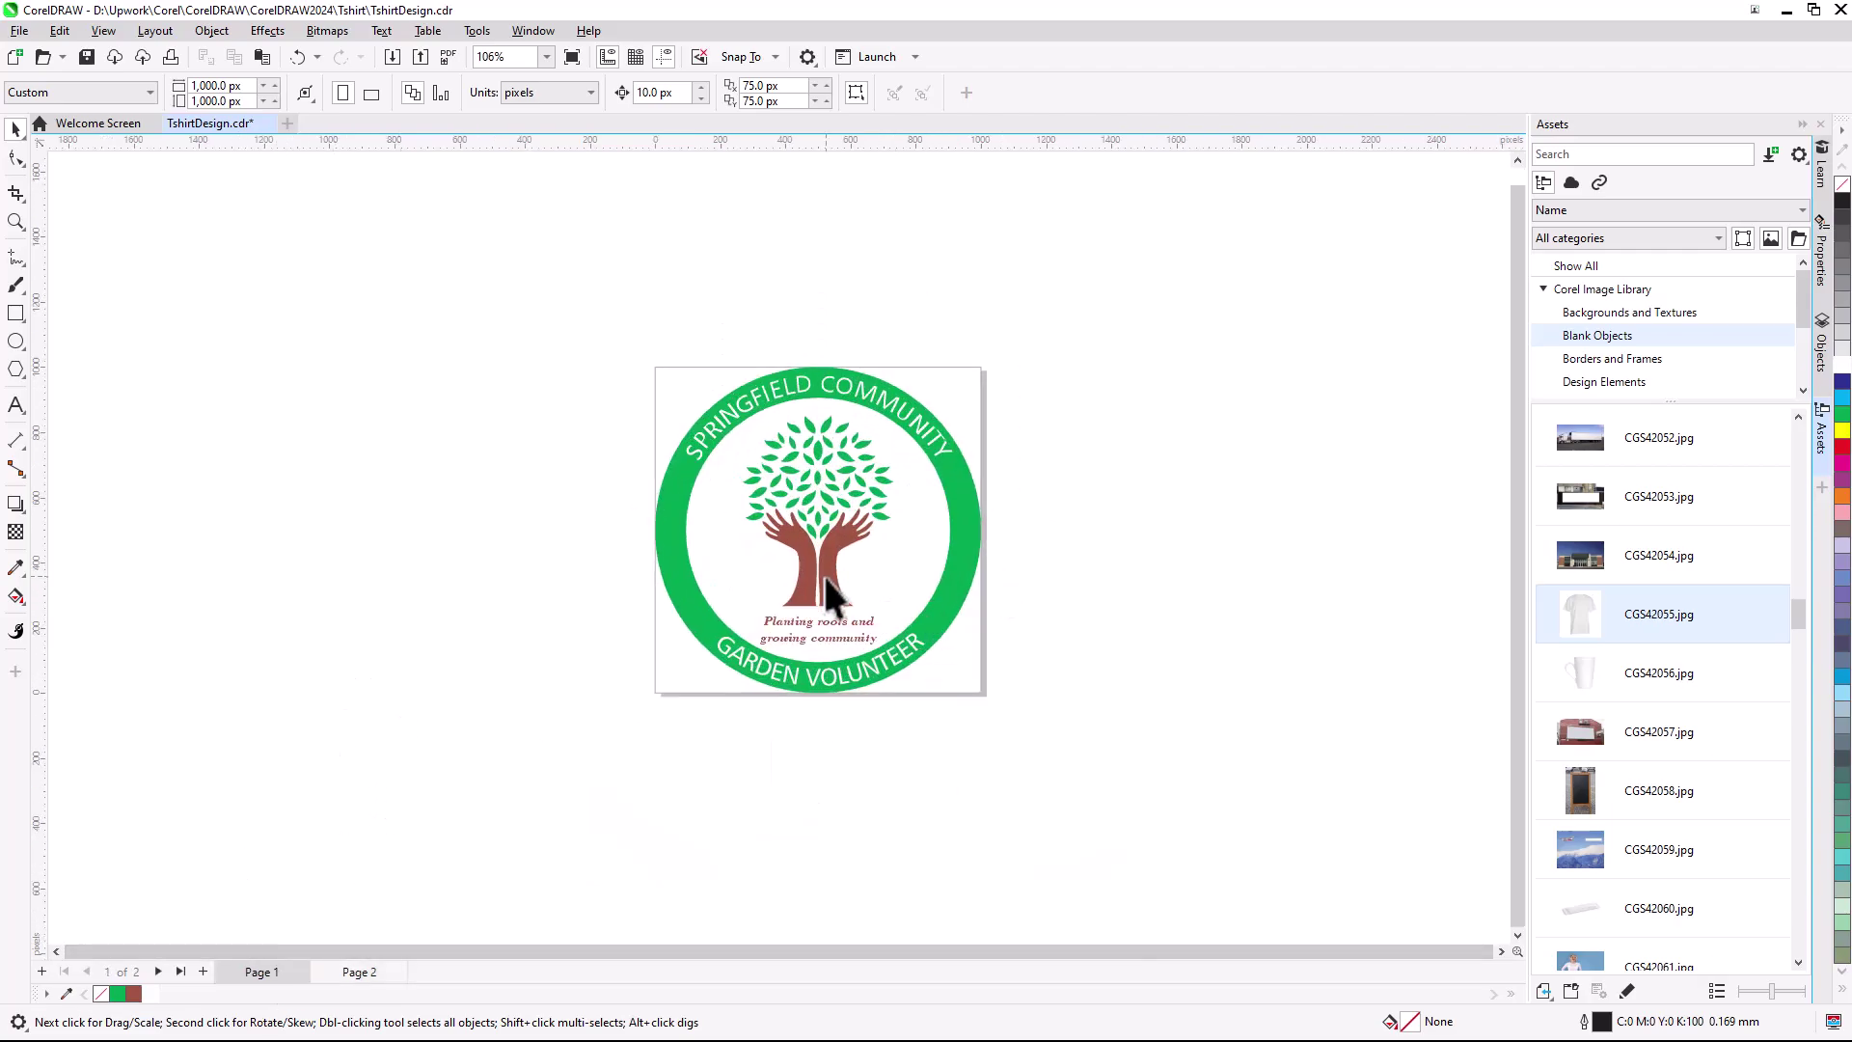
{"action": "left_click_drag", "start_coordinate": [558, 299], "coordinate": [1083, 796]}
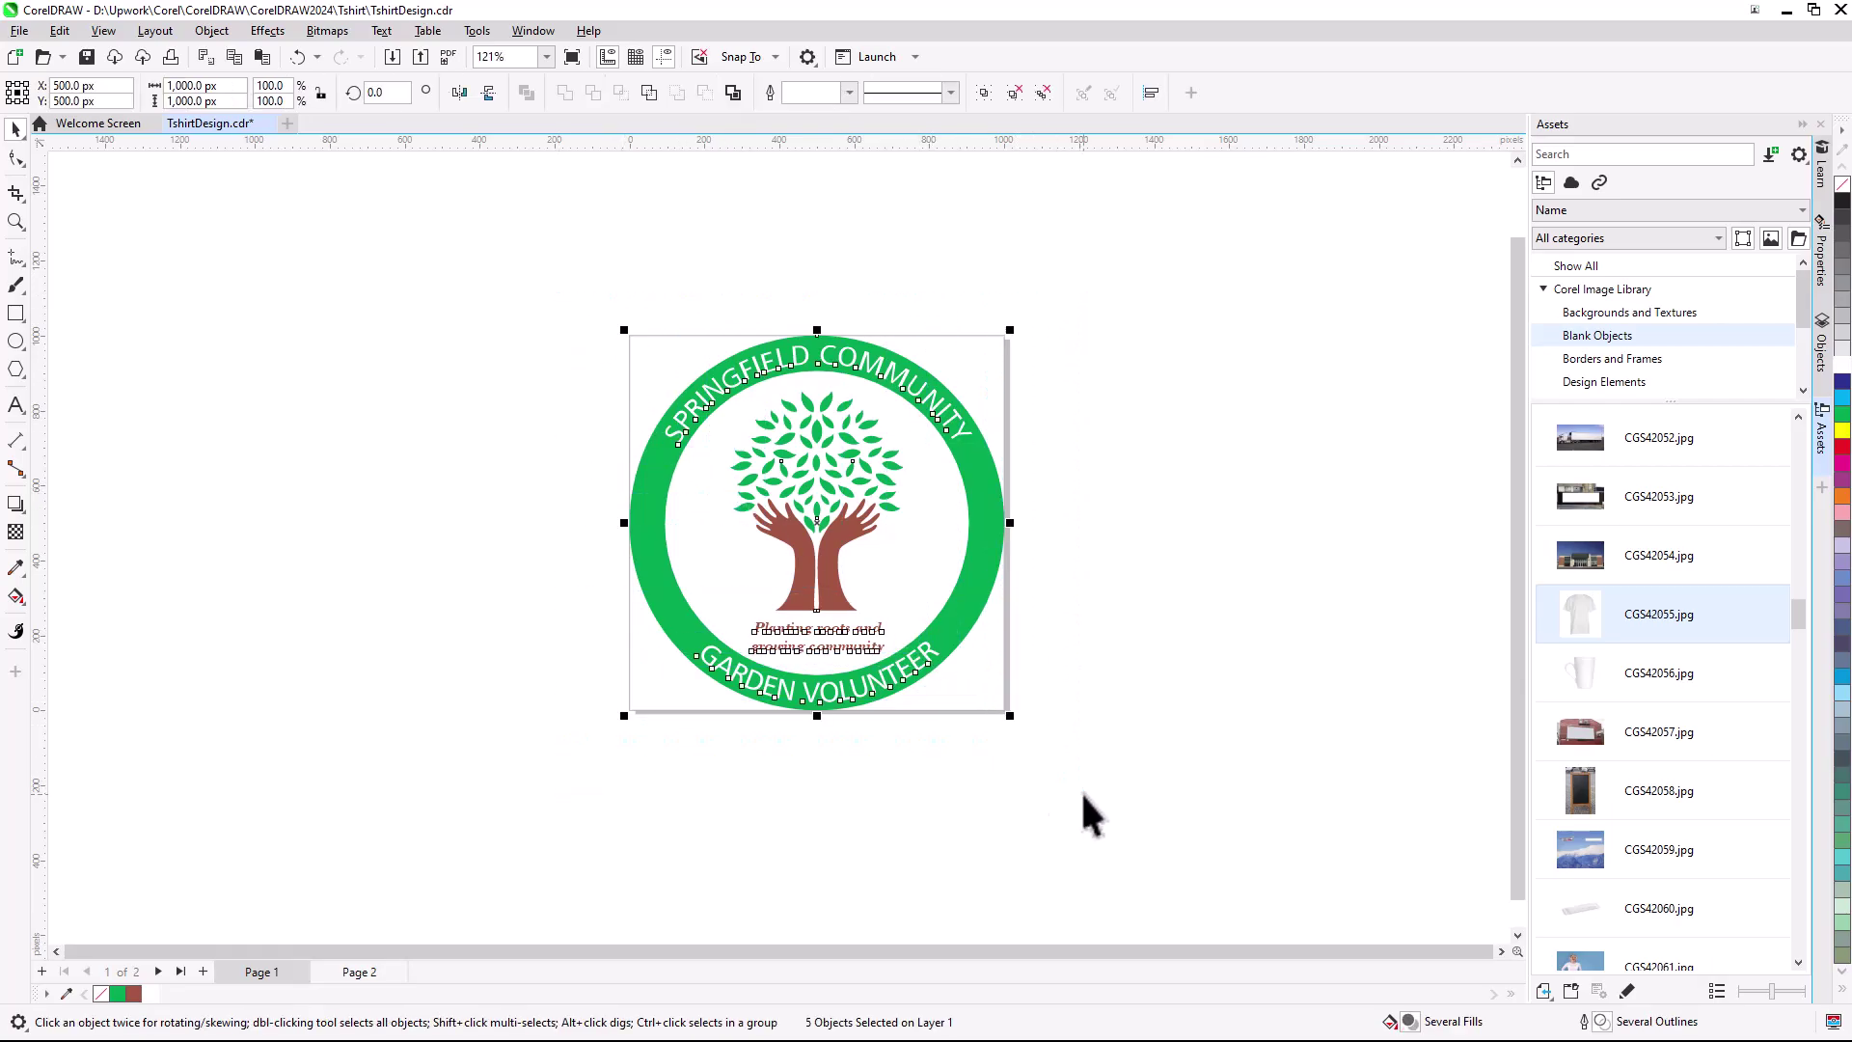
{"action": "key", "text": "ctrl+g"}
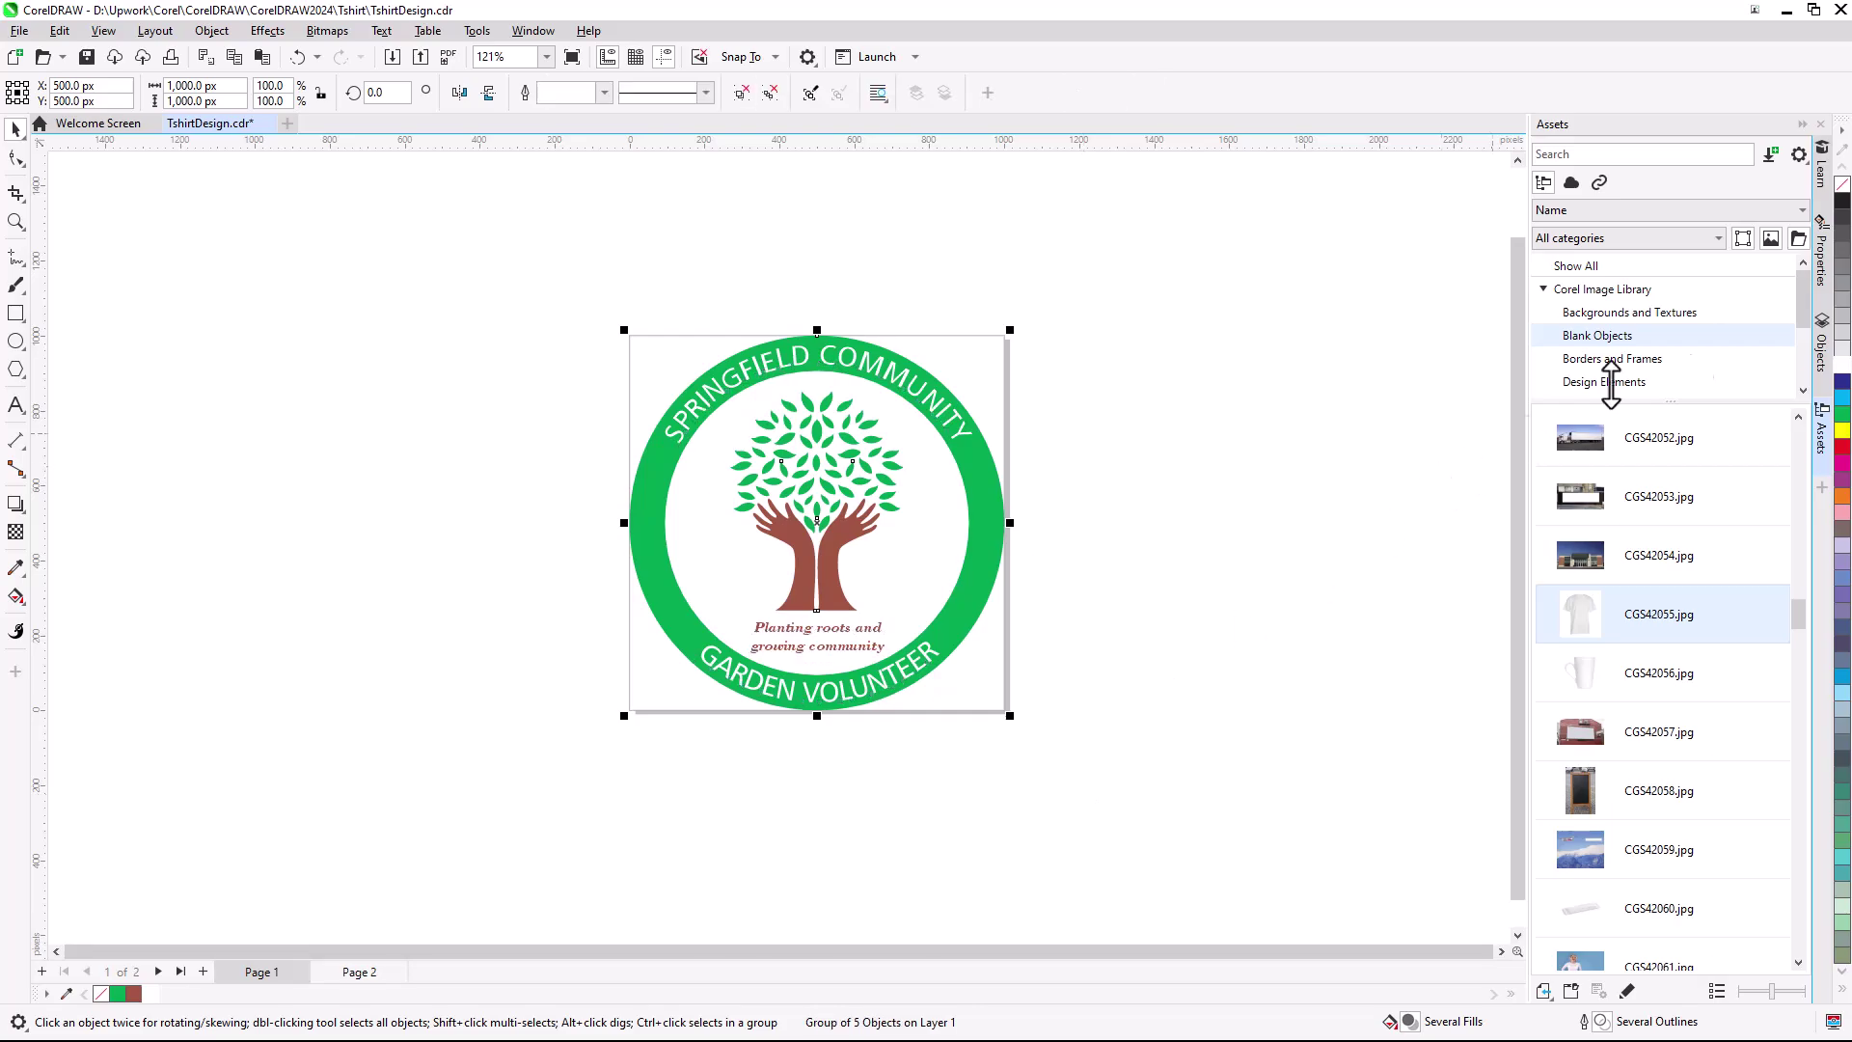
{"action": "left_click", "coordinate": [1822, 355]}
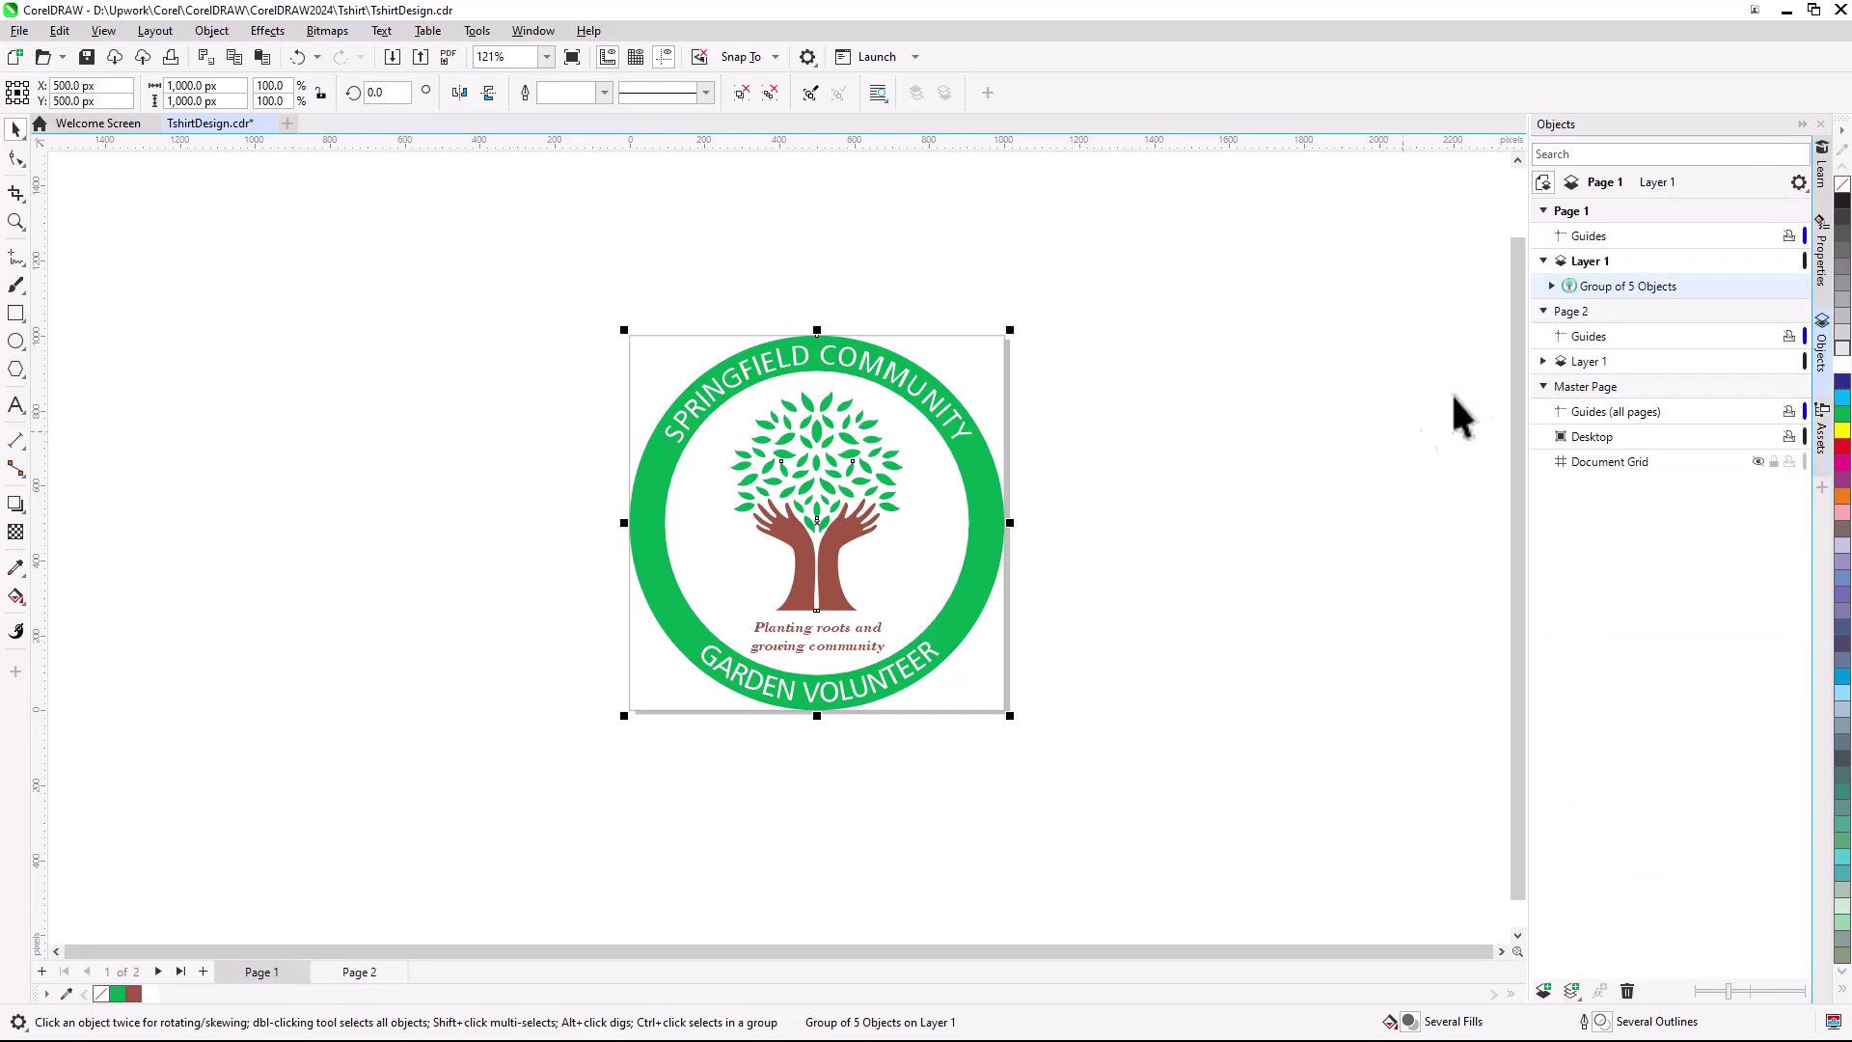
{"action": "left_click", "coordinate": [1552, 286]}
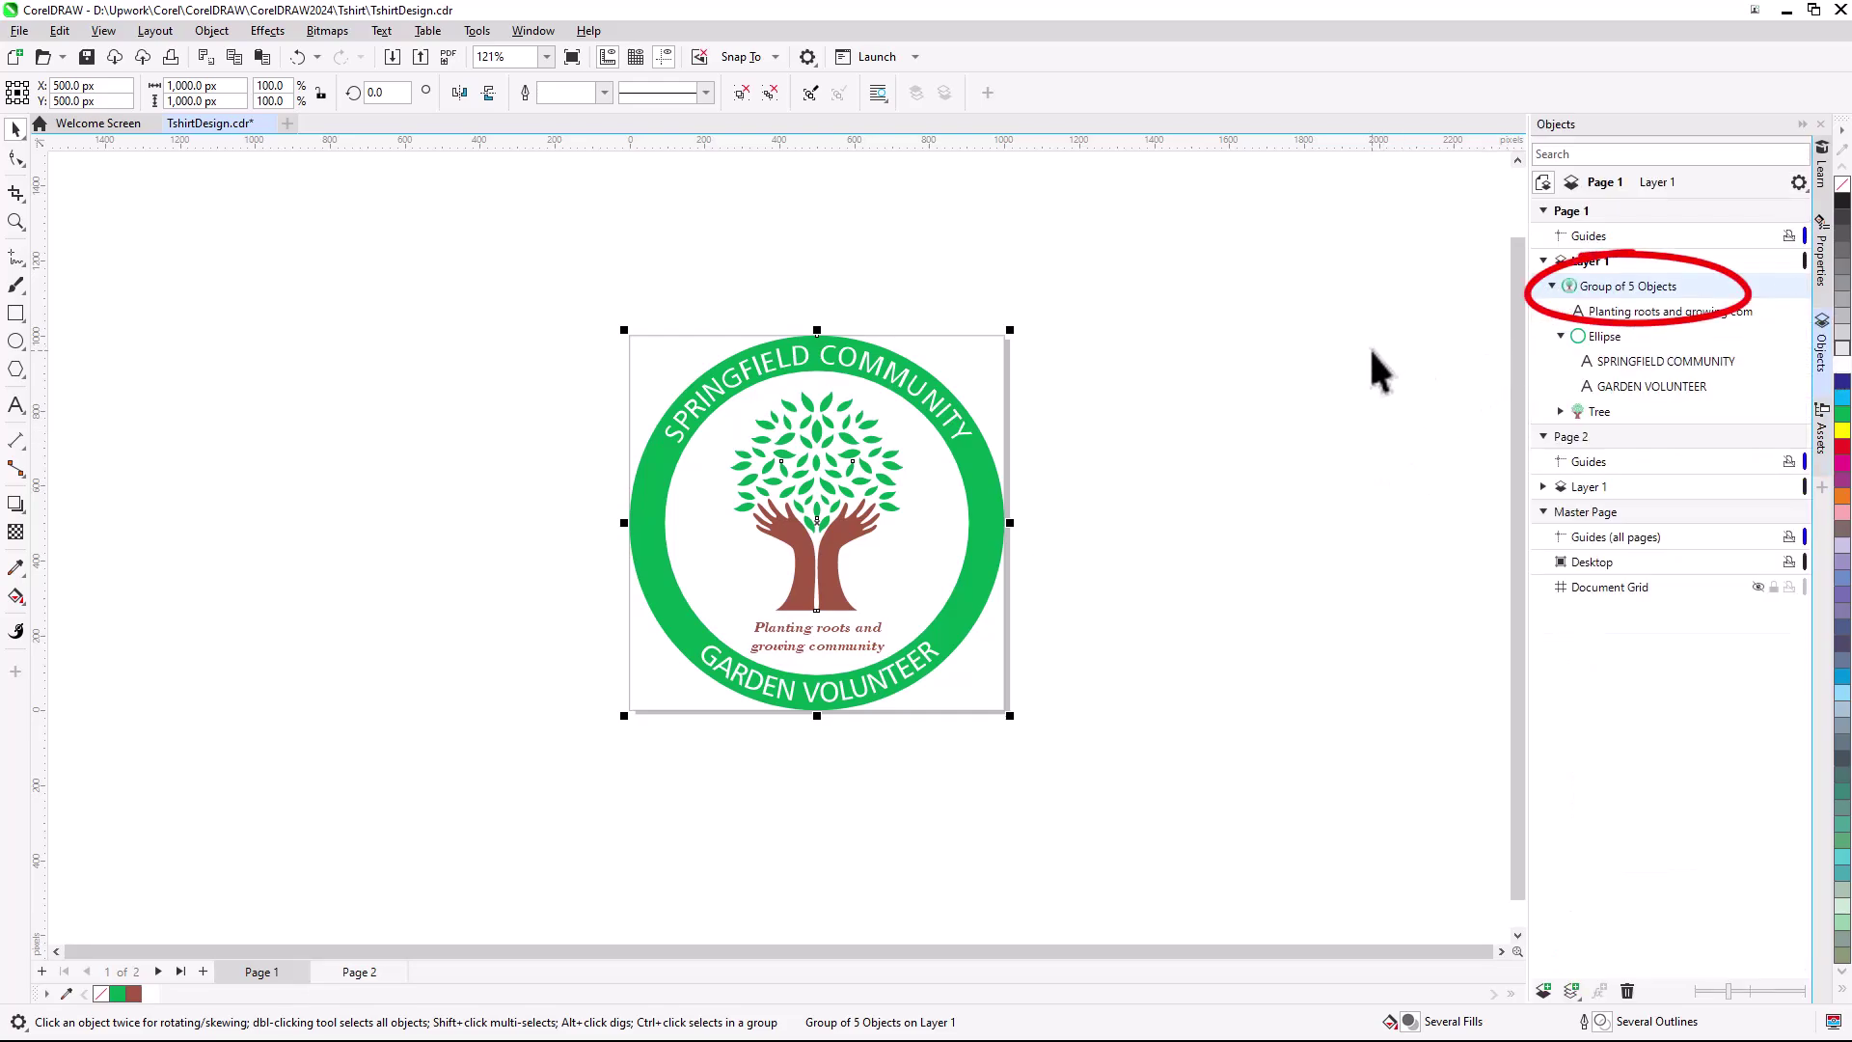
{"action": "left_click", "coordinate": [1560, 412]}
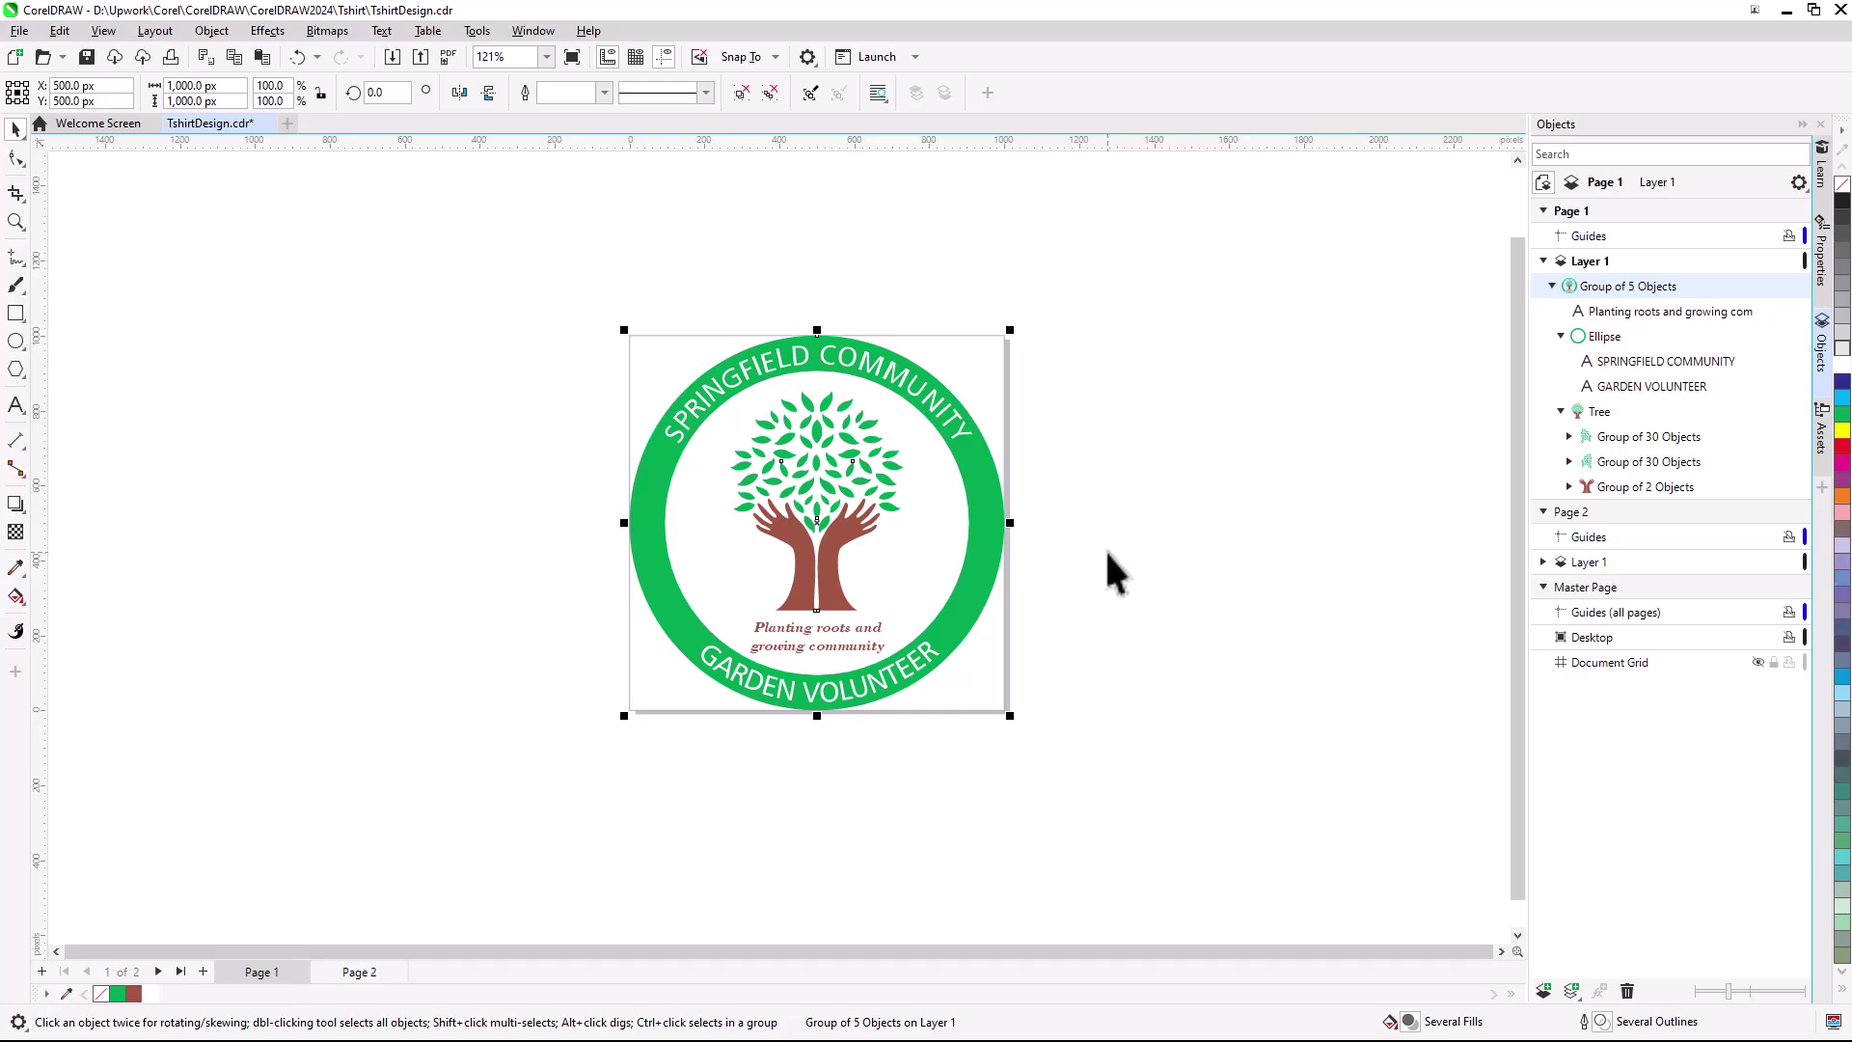
- Place a copy of the grouped logo on the T-shirt's chest on page 2, scaled to about 887 px wide
{"action": "left_click", "coordinate": [362, 972]}
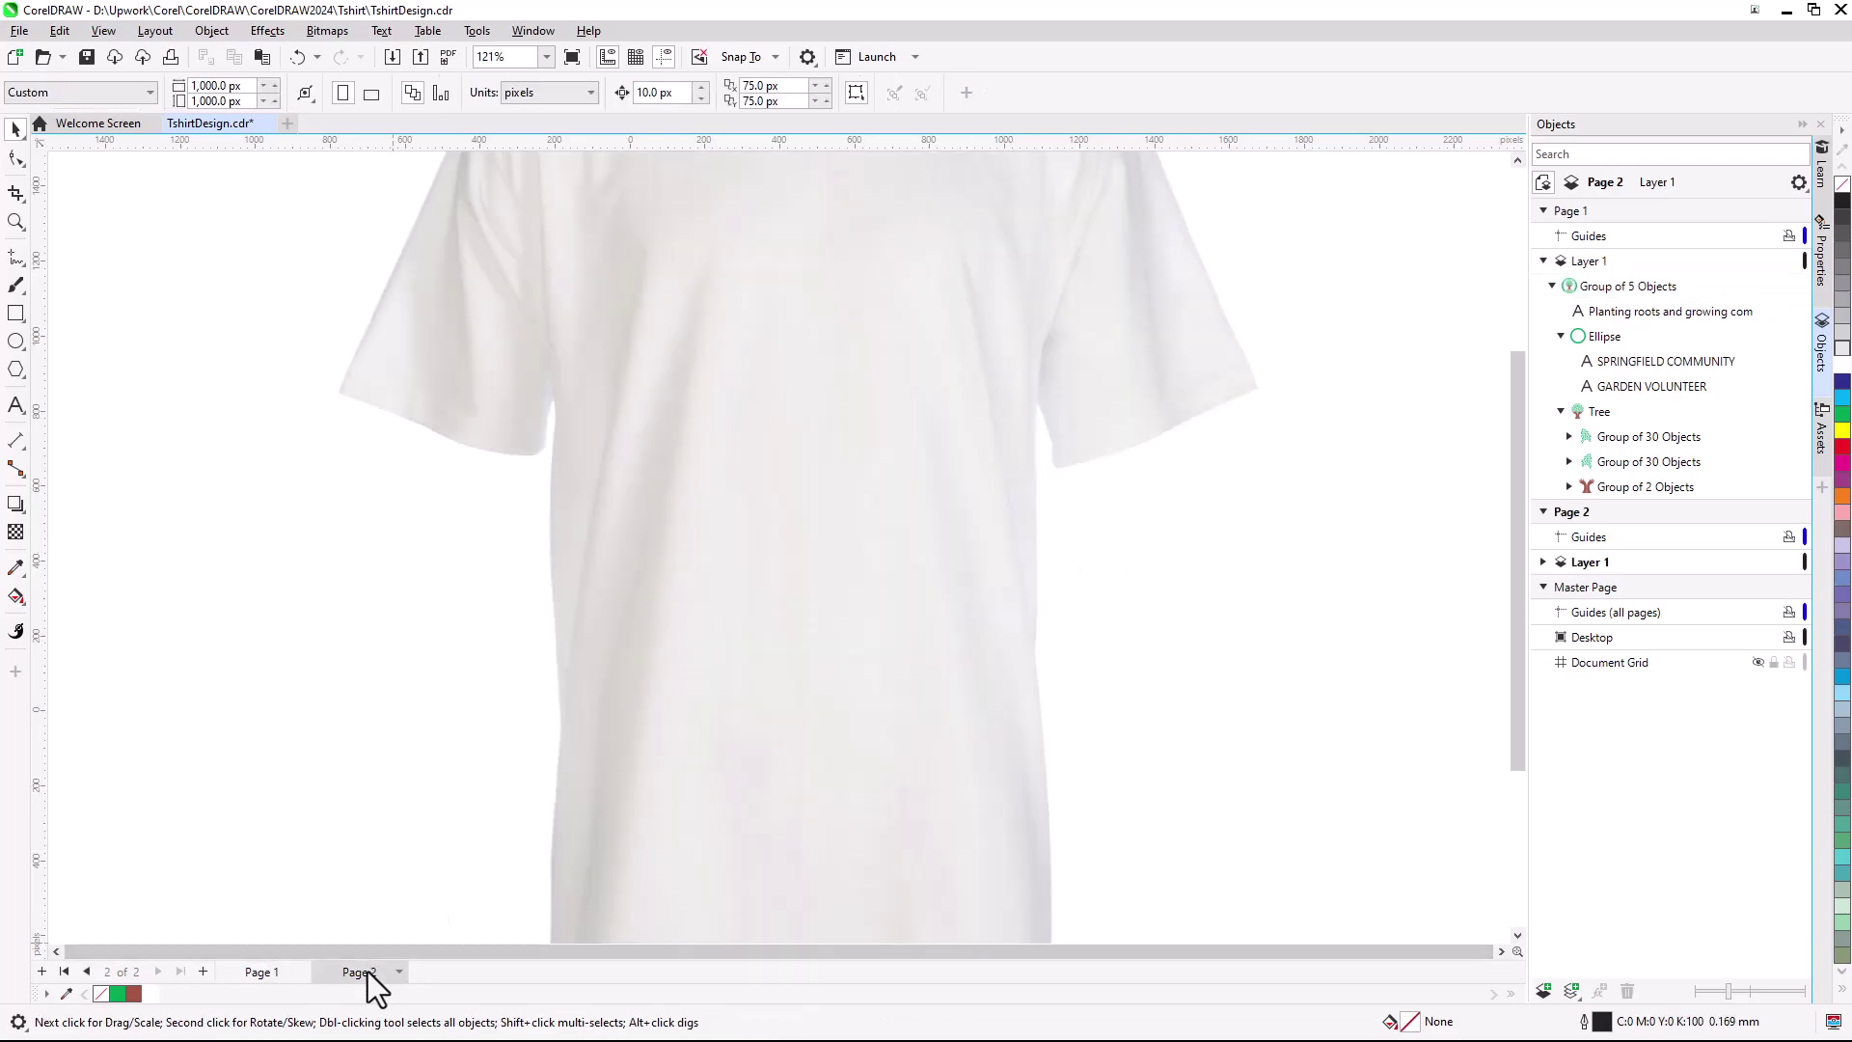
{"action": "scroll", "coordinate": [743, 456], "scroll_direction": "down", "scroll_amount": 3}
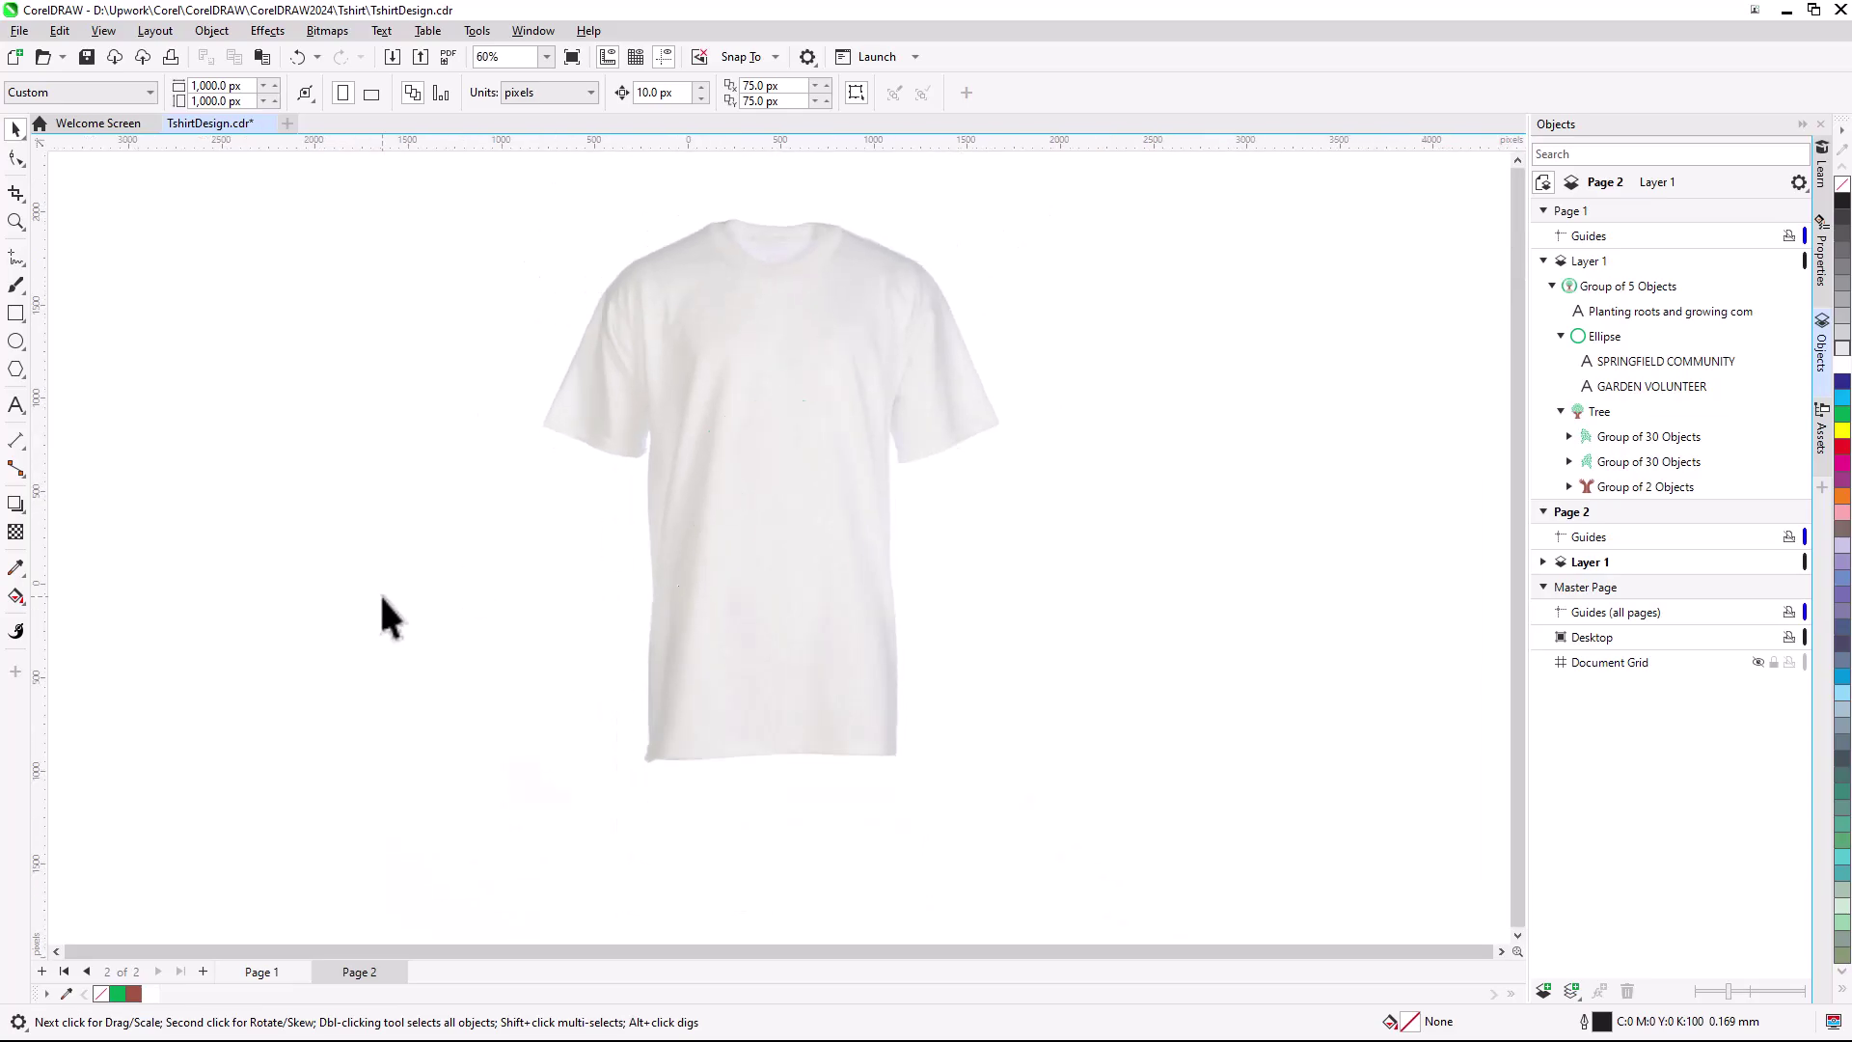
{"action": "key", "text": "ctrl+v"}
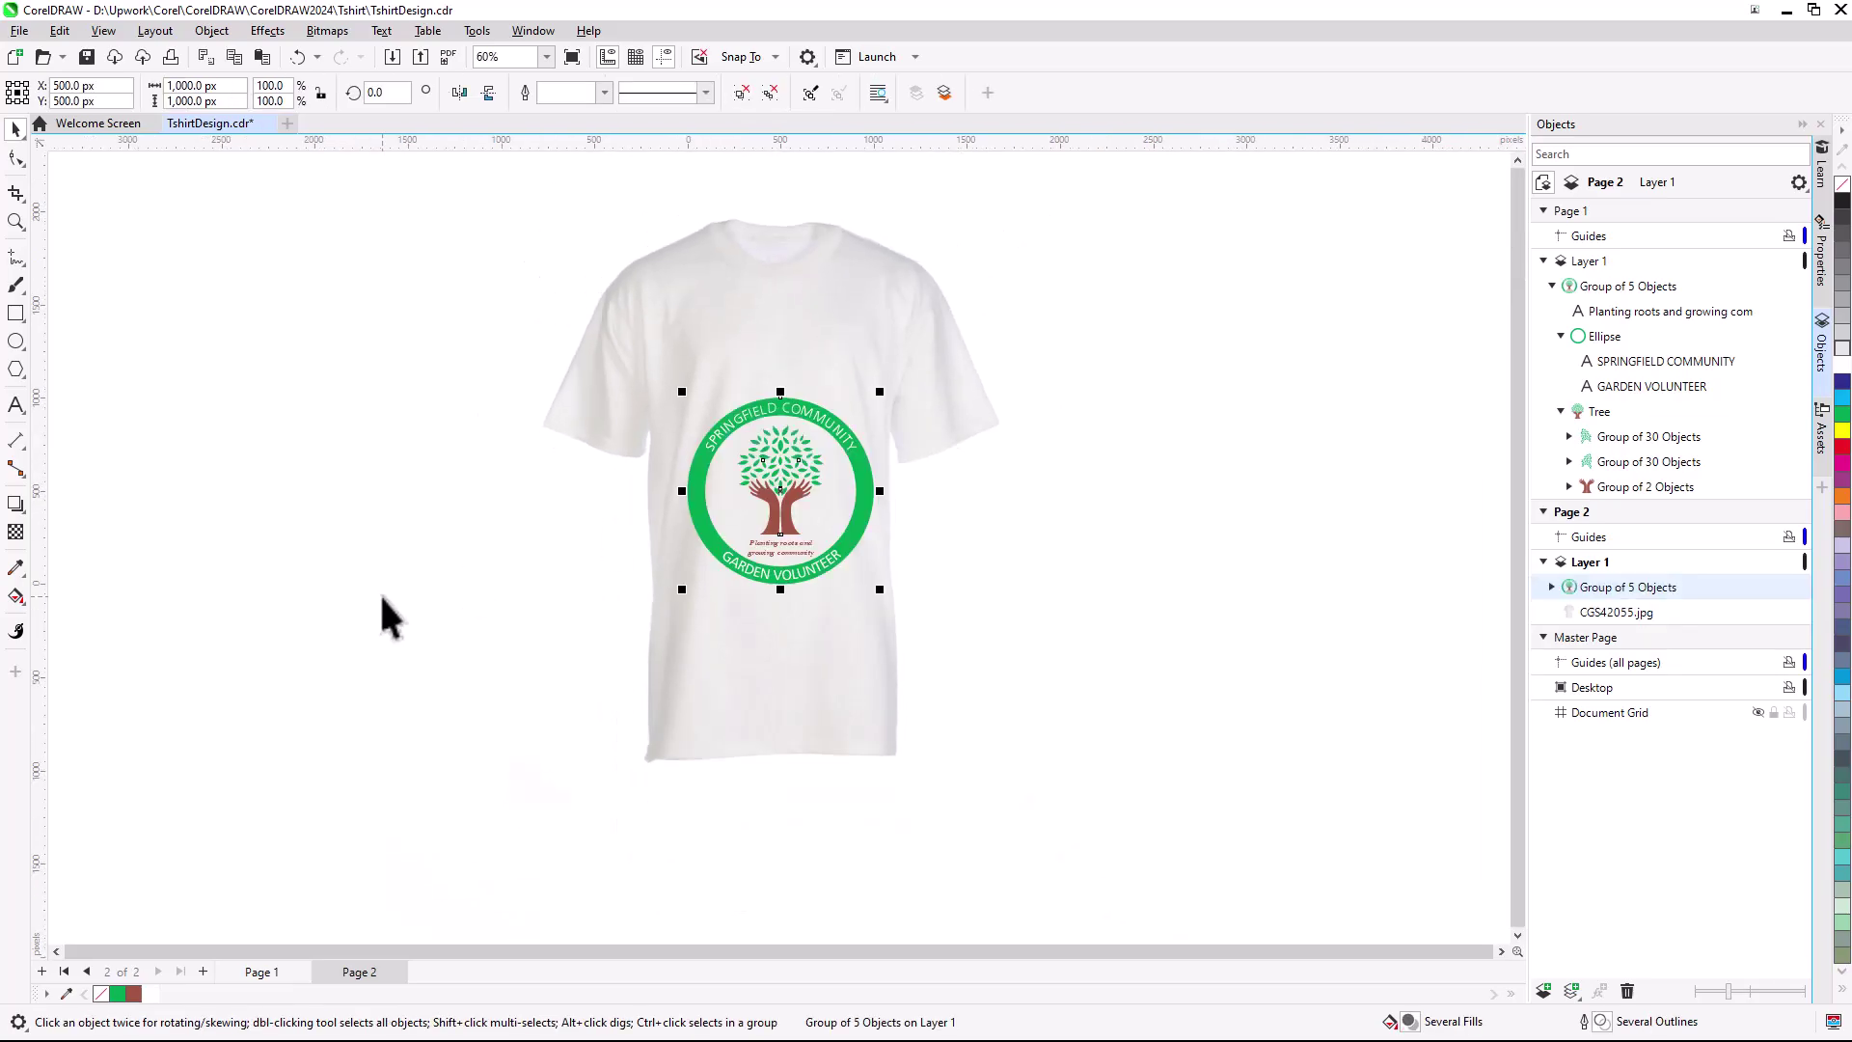
{"action": "scroll", "coordinate": [625, 438], "scroll_direction": "up", "scroll_amount": 2}
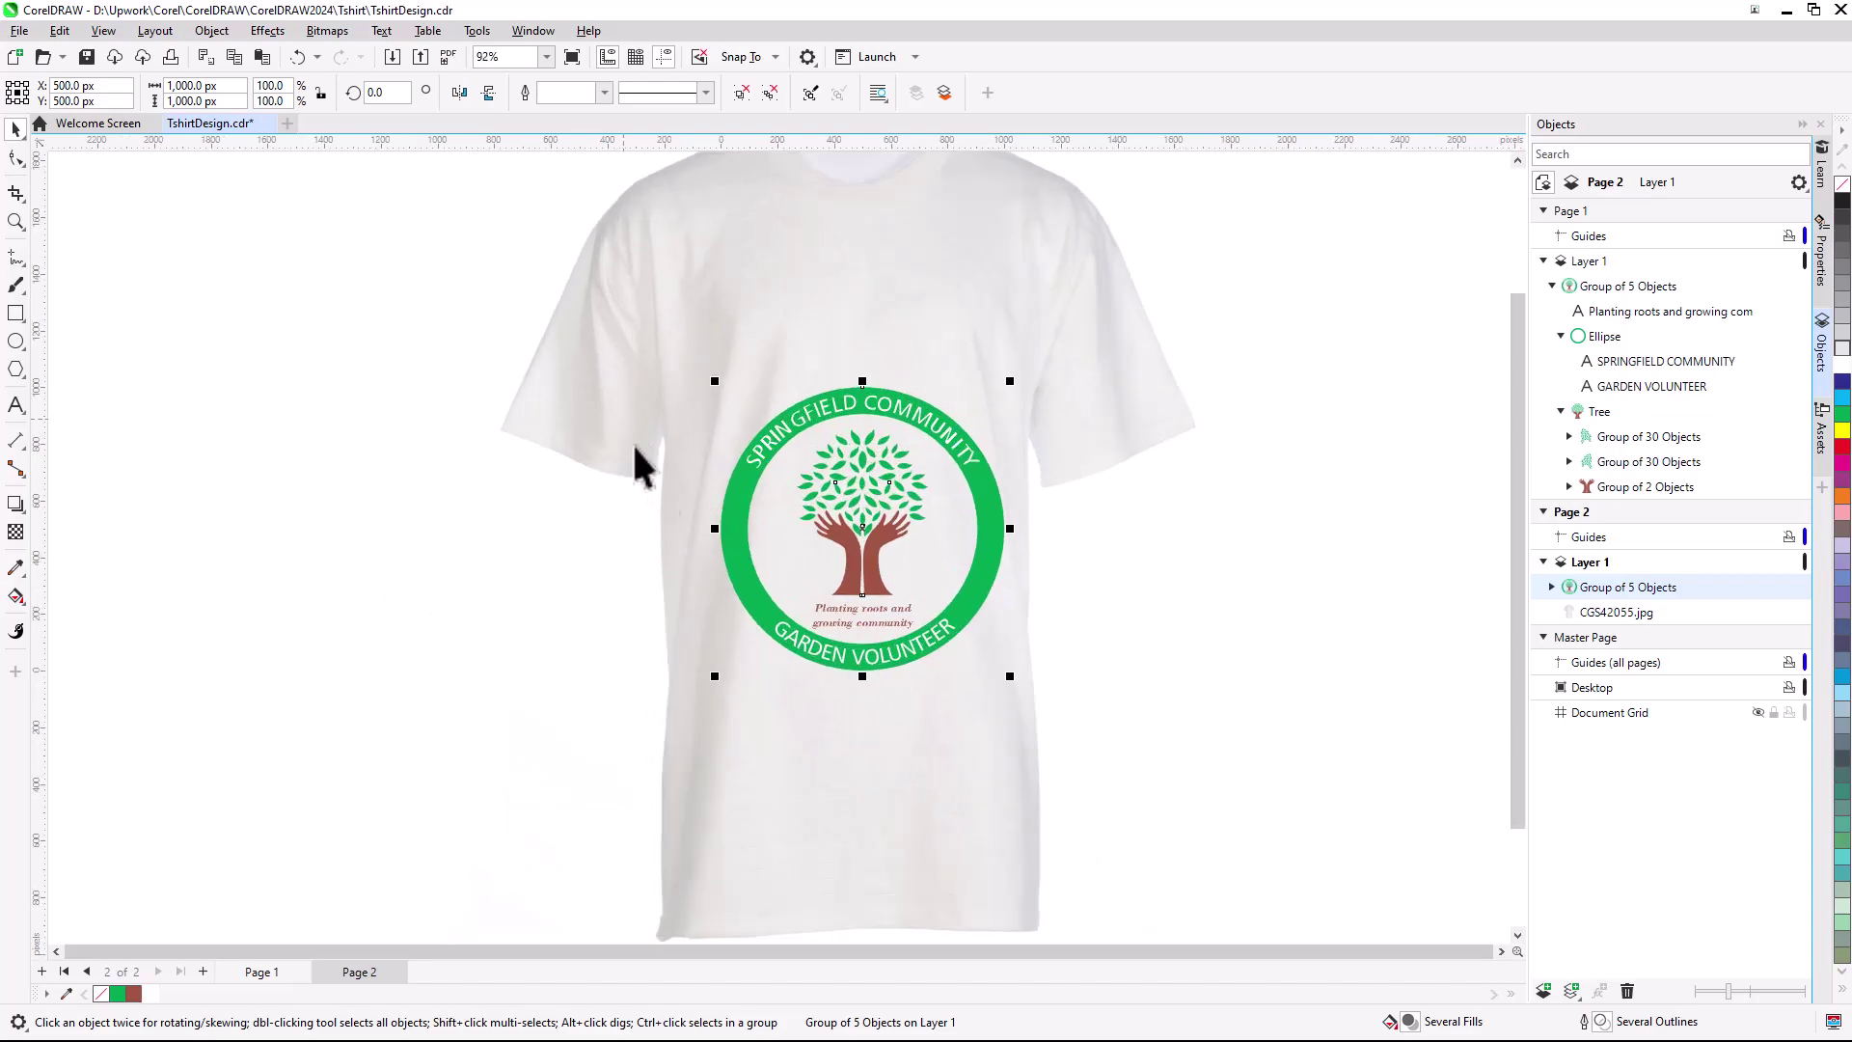
{"action": "left_click_drag", "start_coordinate": [1011, 680], "coordinate": [977, 647]}
{"action": "left_click_drag", "start_coordinate": [860, 506], "coordinate": [864, 398]}
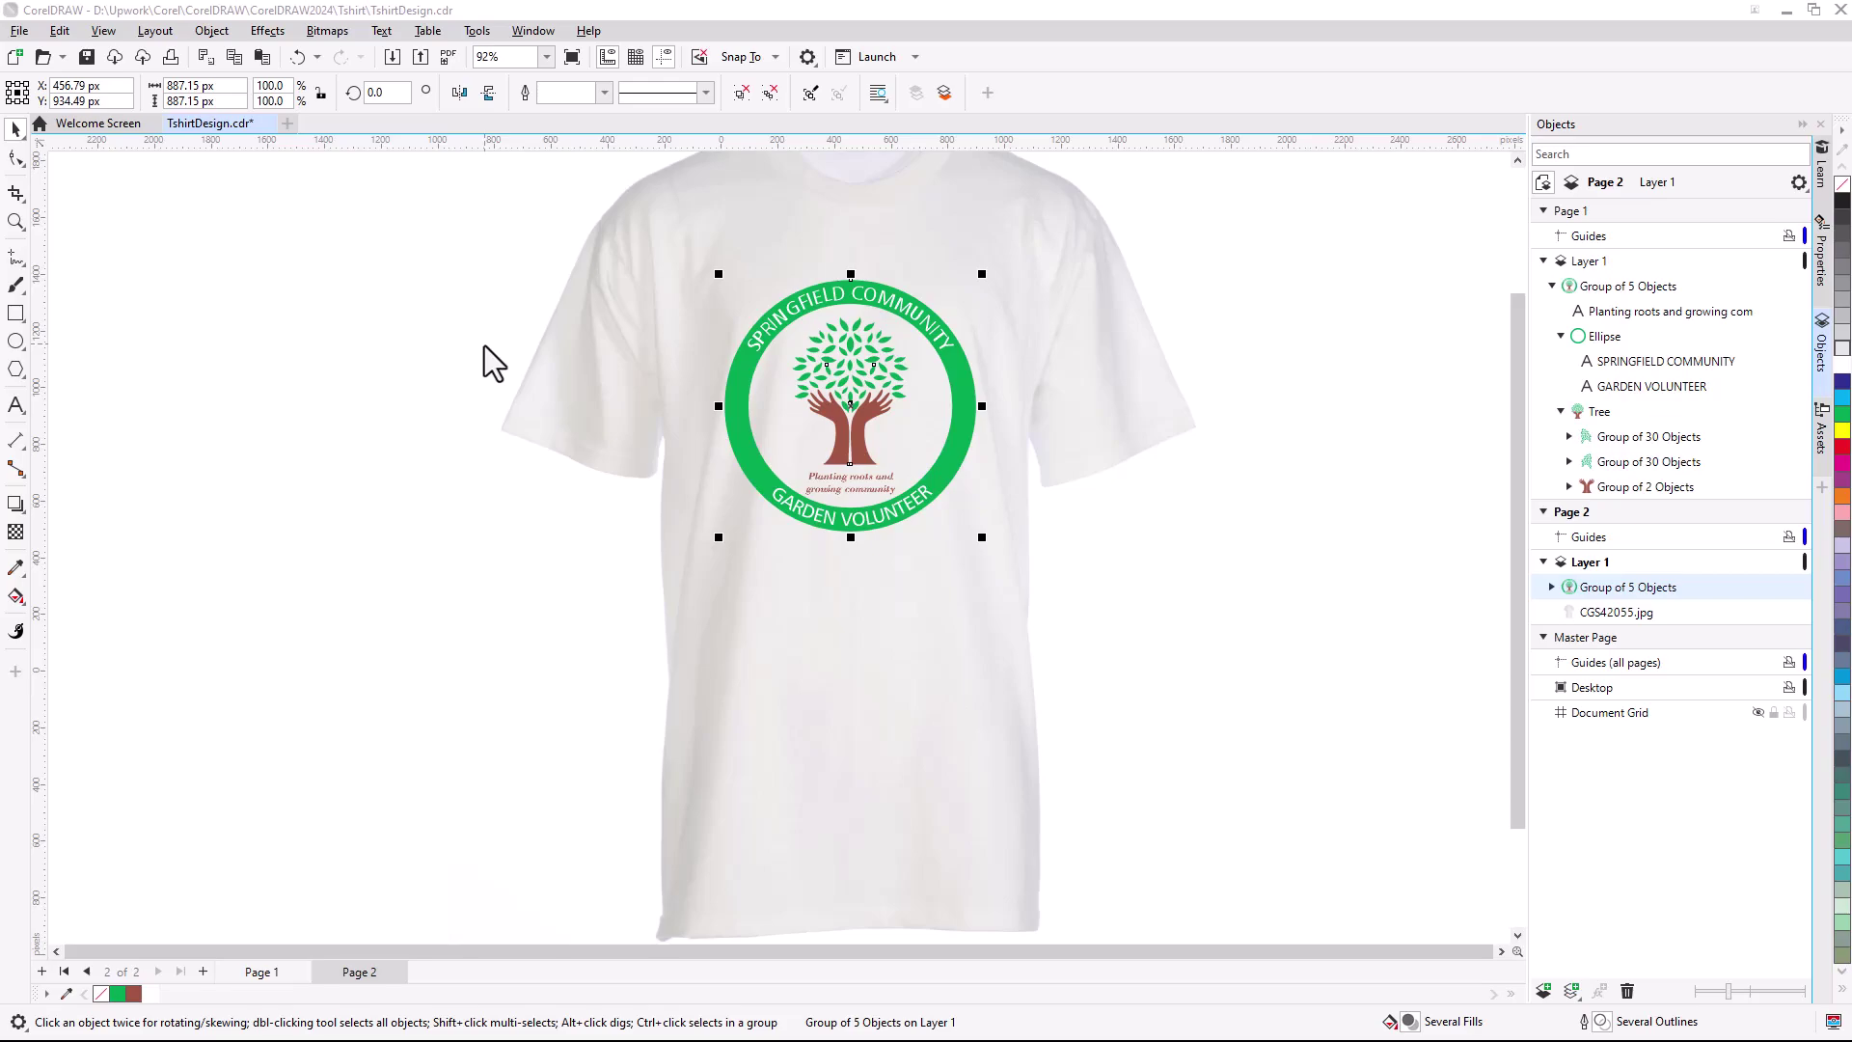
- Apply a uniform transparency of 30 to the logo on the T-shirt
{"action": "left_click", "coordinate": [15, 534]}
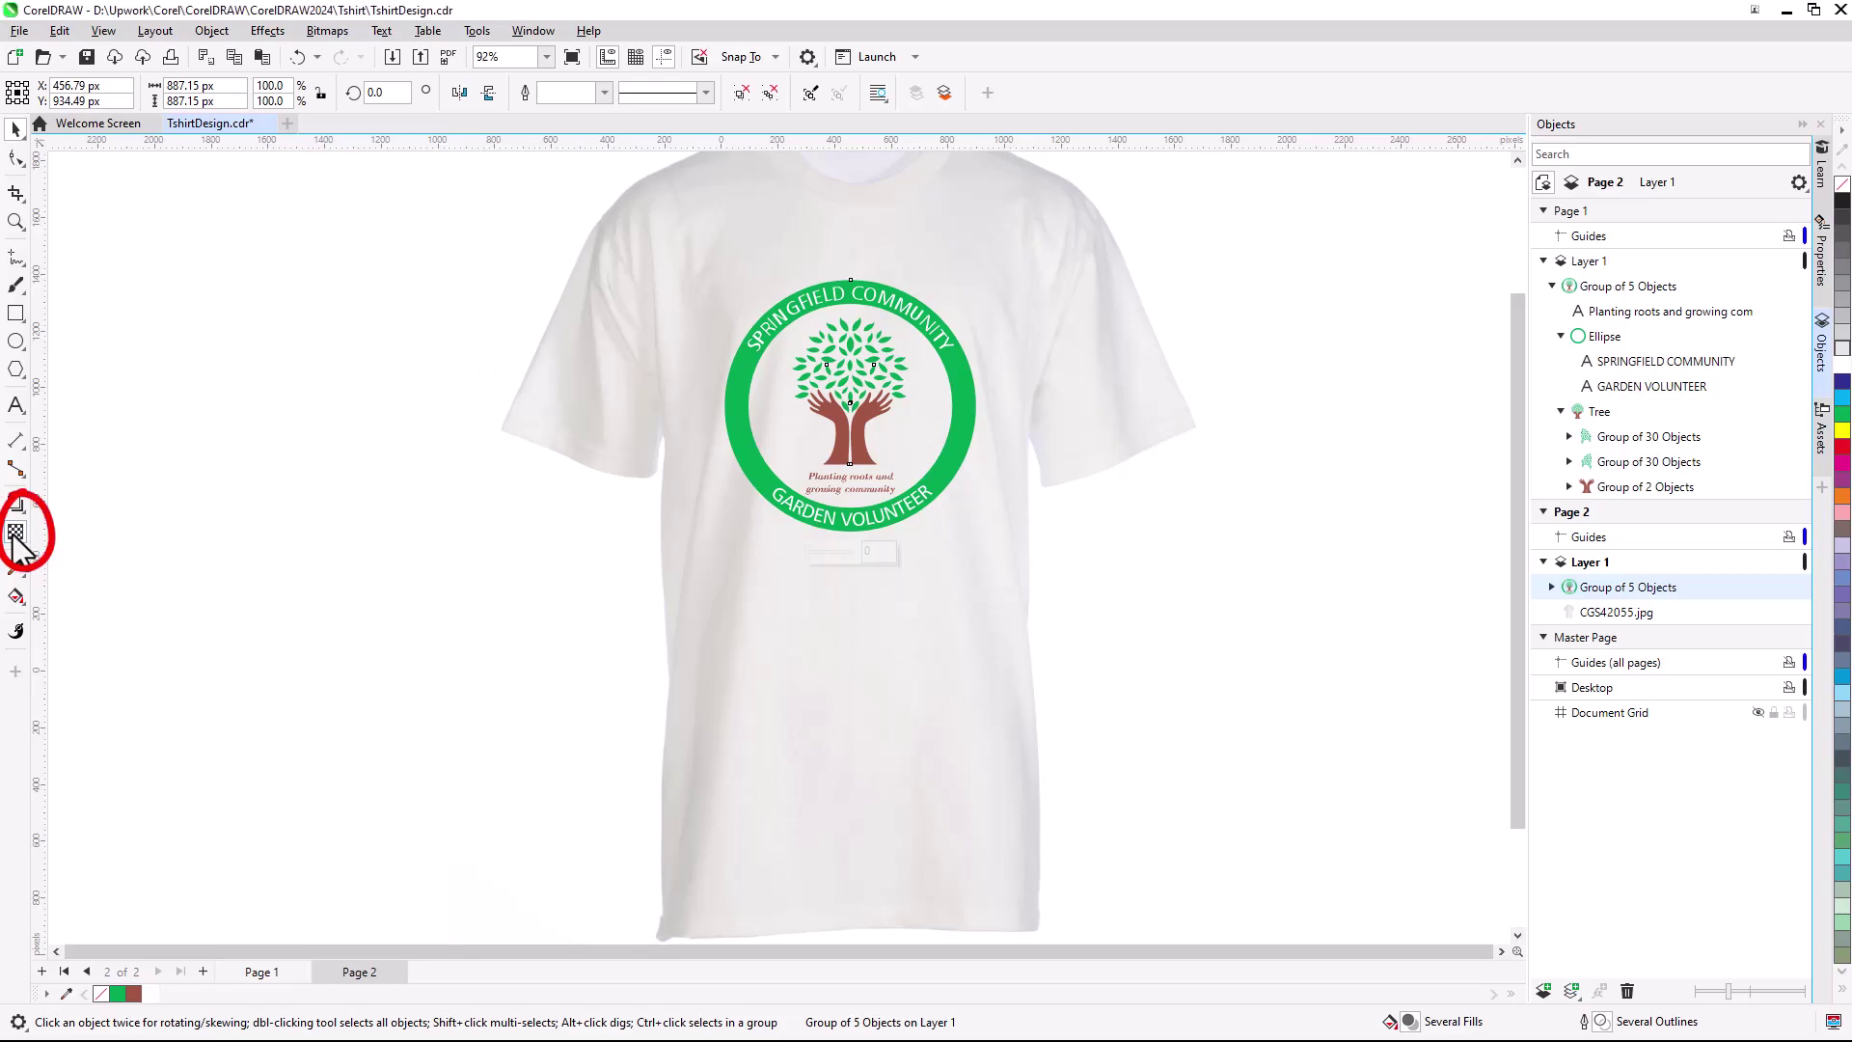
{"action": "left_click", "coordinate": [46, 93]}
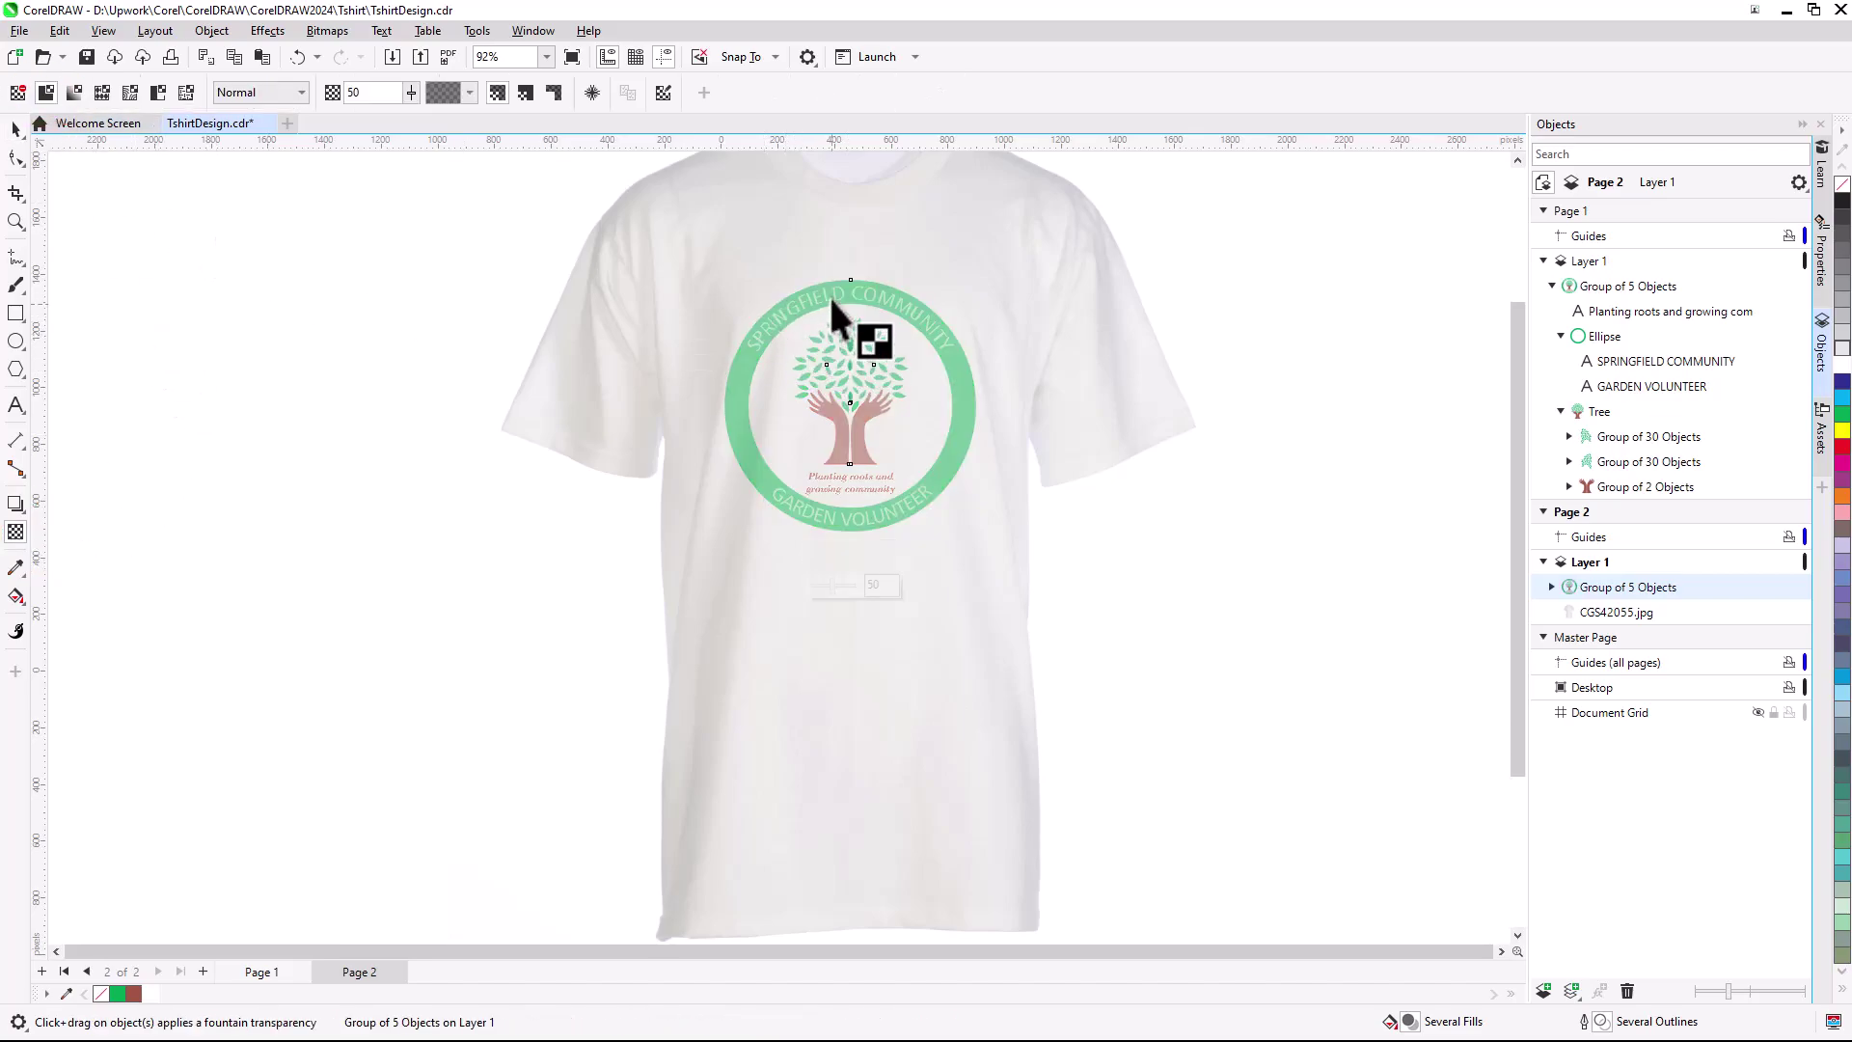
{"action": "scroll", "coordinate": [830, 298], "scroll_direction": "up", "scroll_amount": 2}
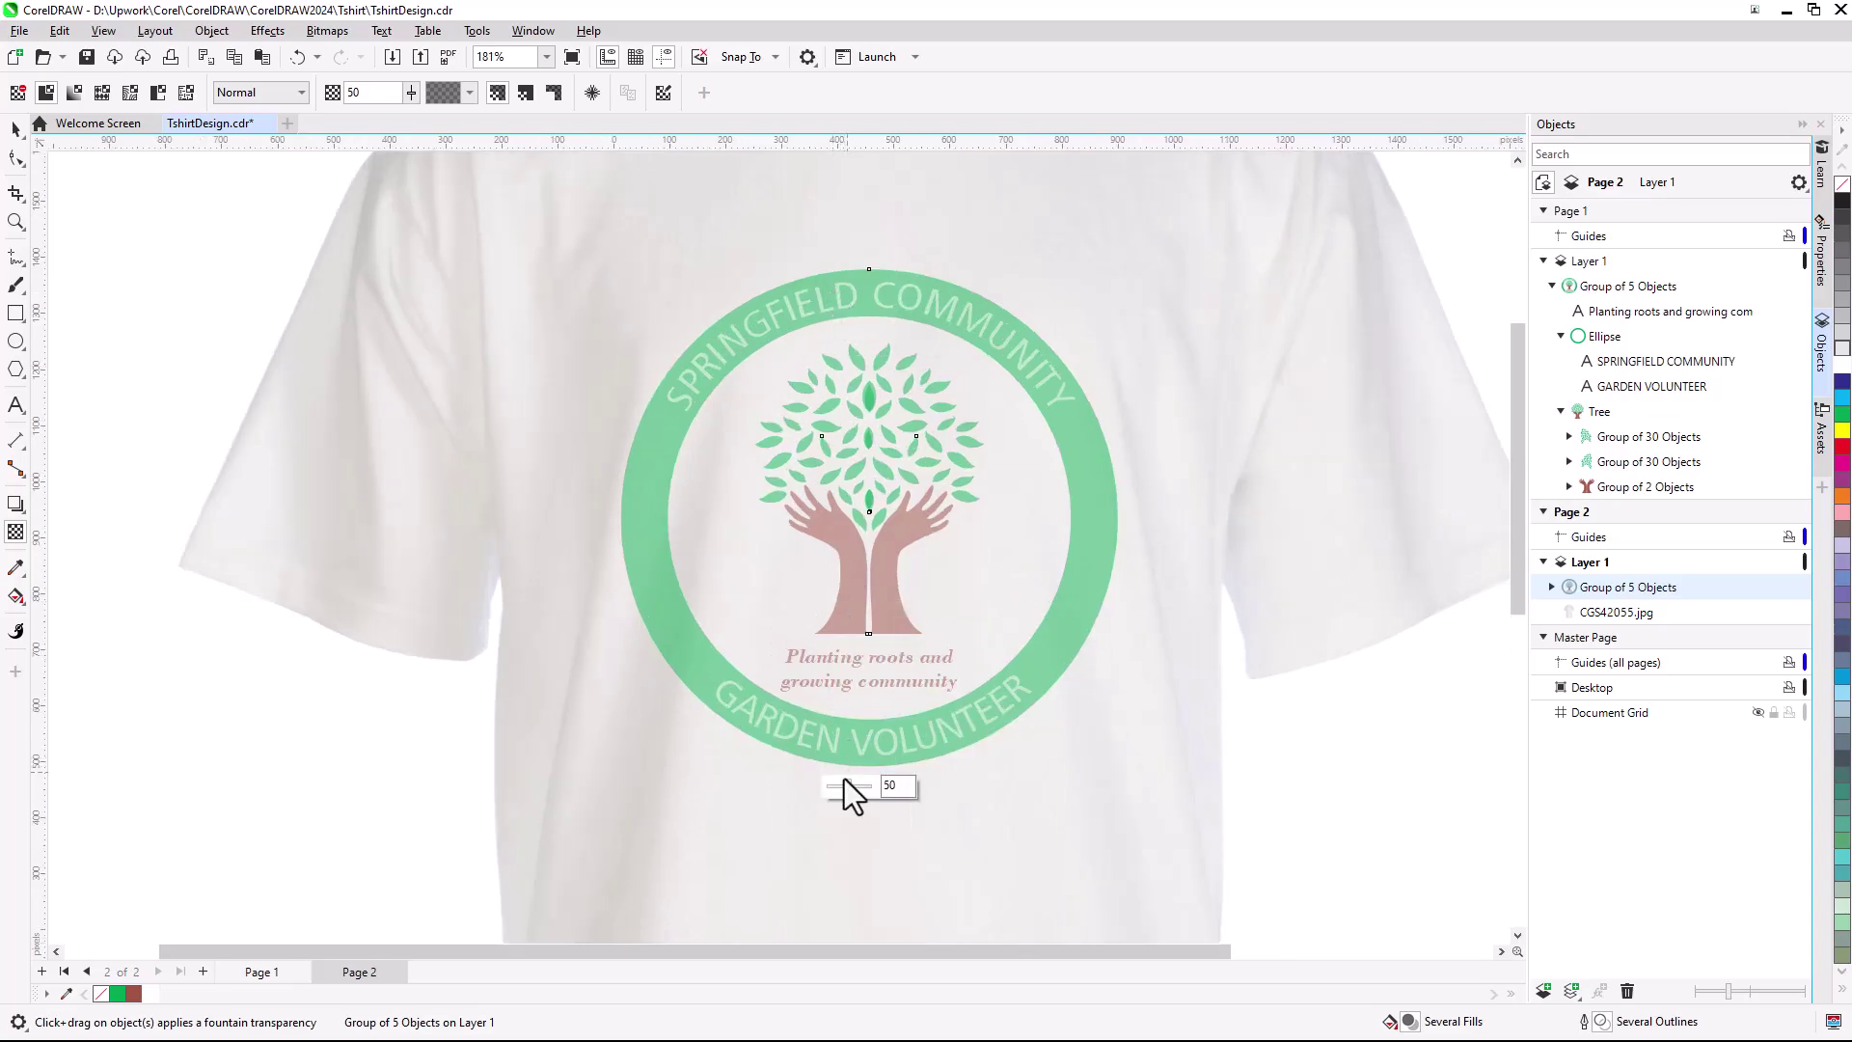
{"action": "left_click_drag", "start_coordinate": [849, 789], "coordinate": [838, 789]}
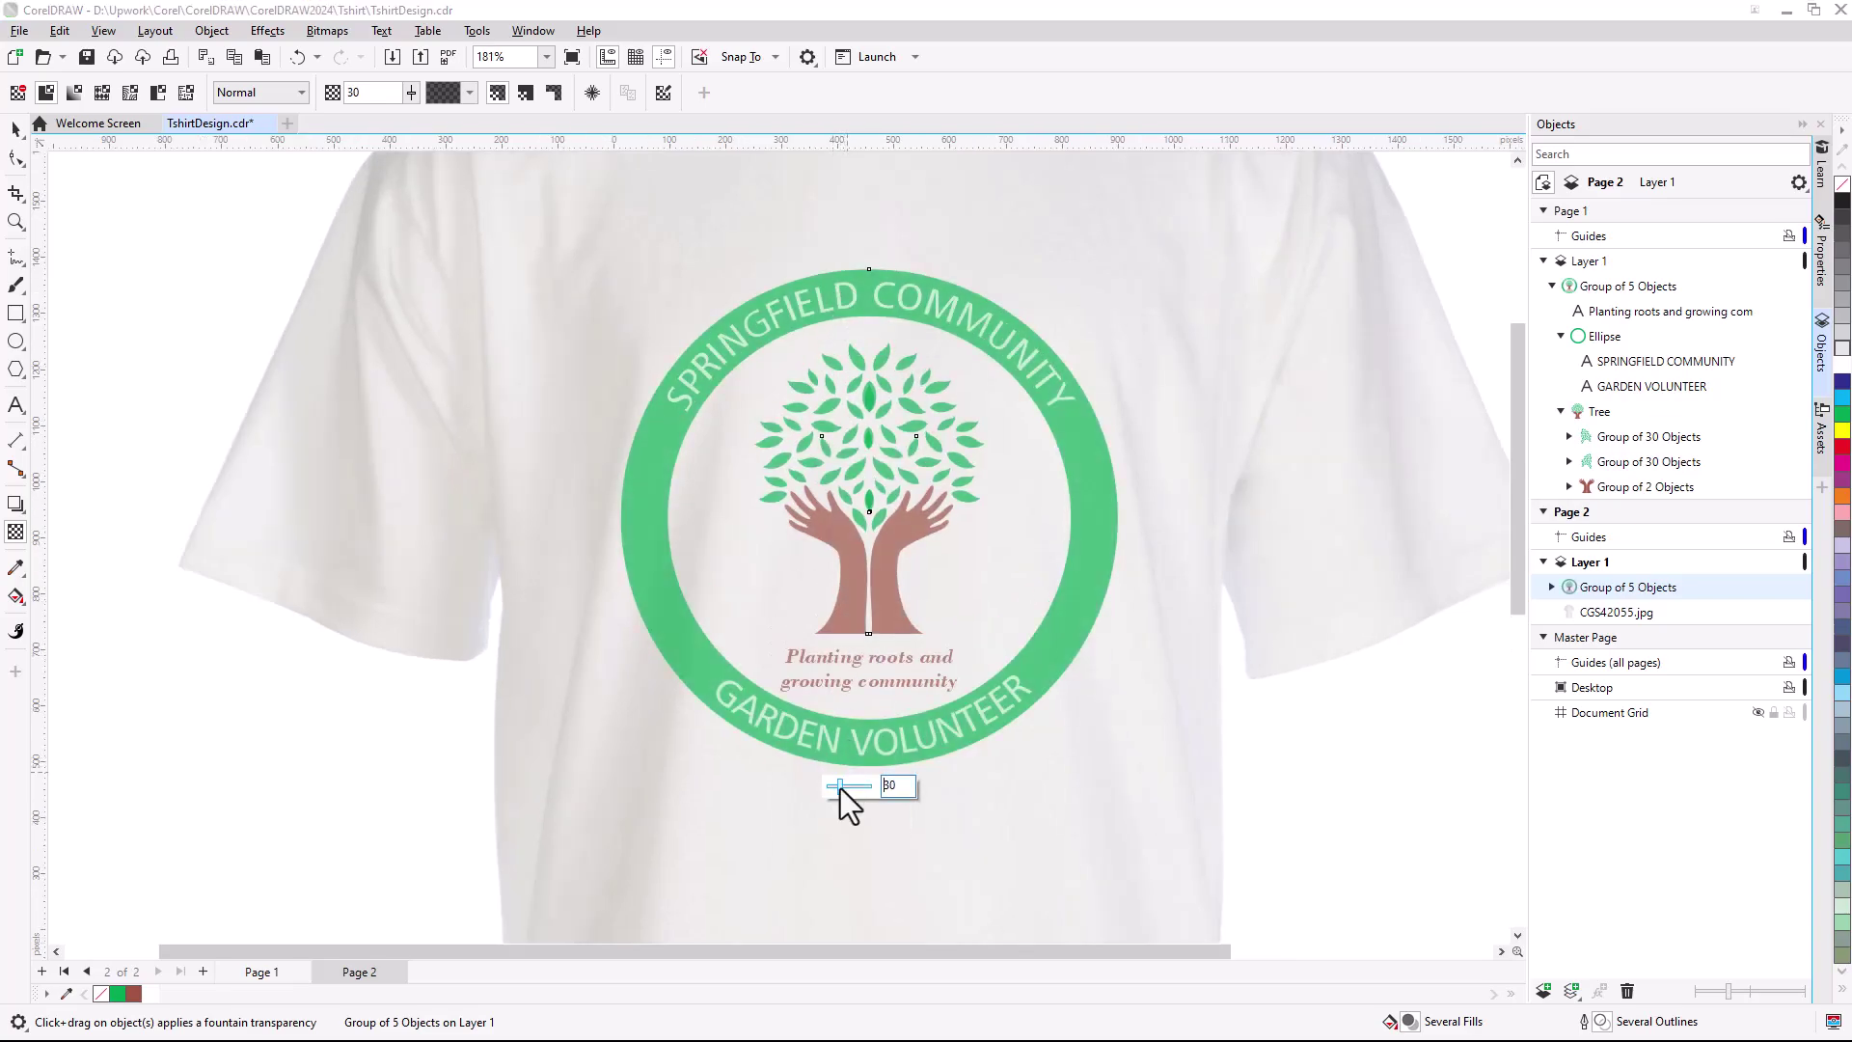
{"action": "left_click", "coordinate": [350, 812]}
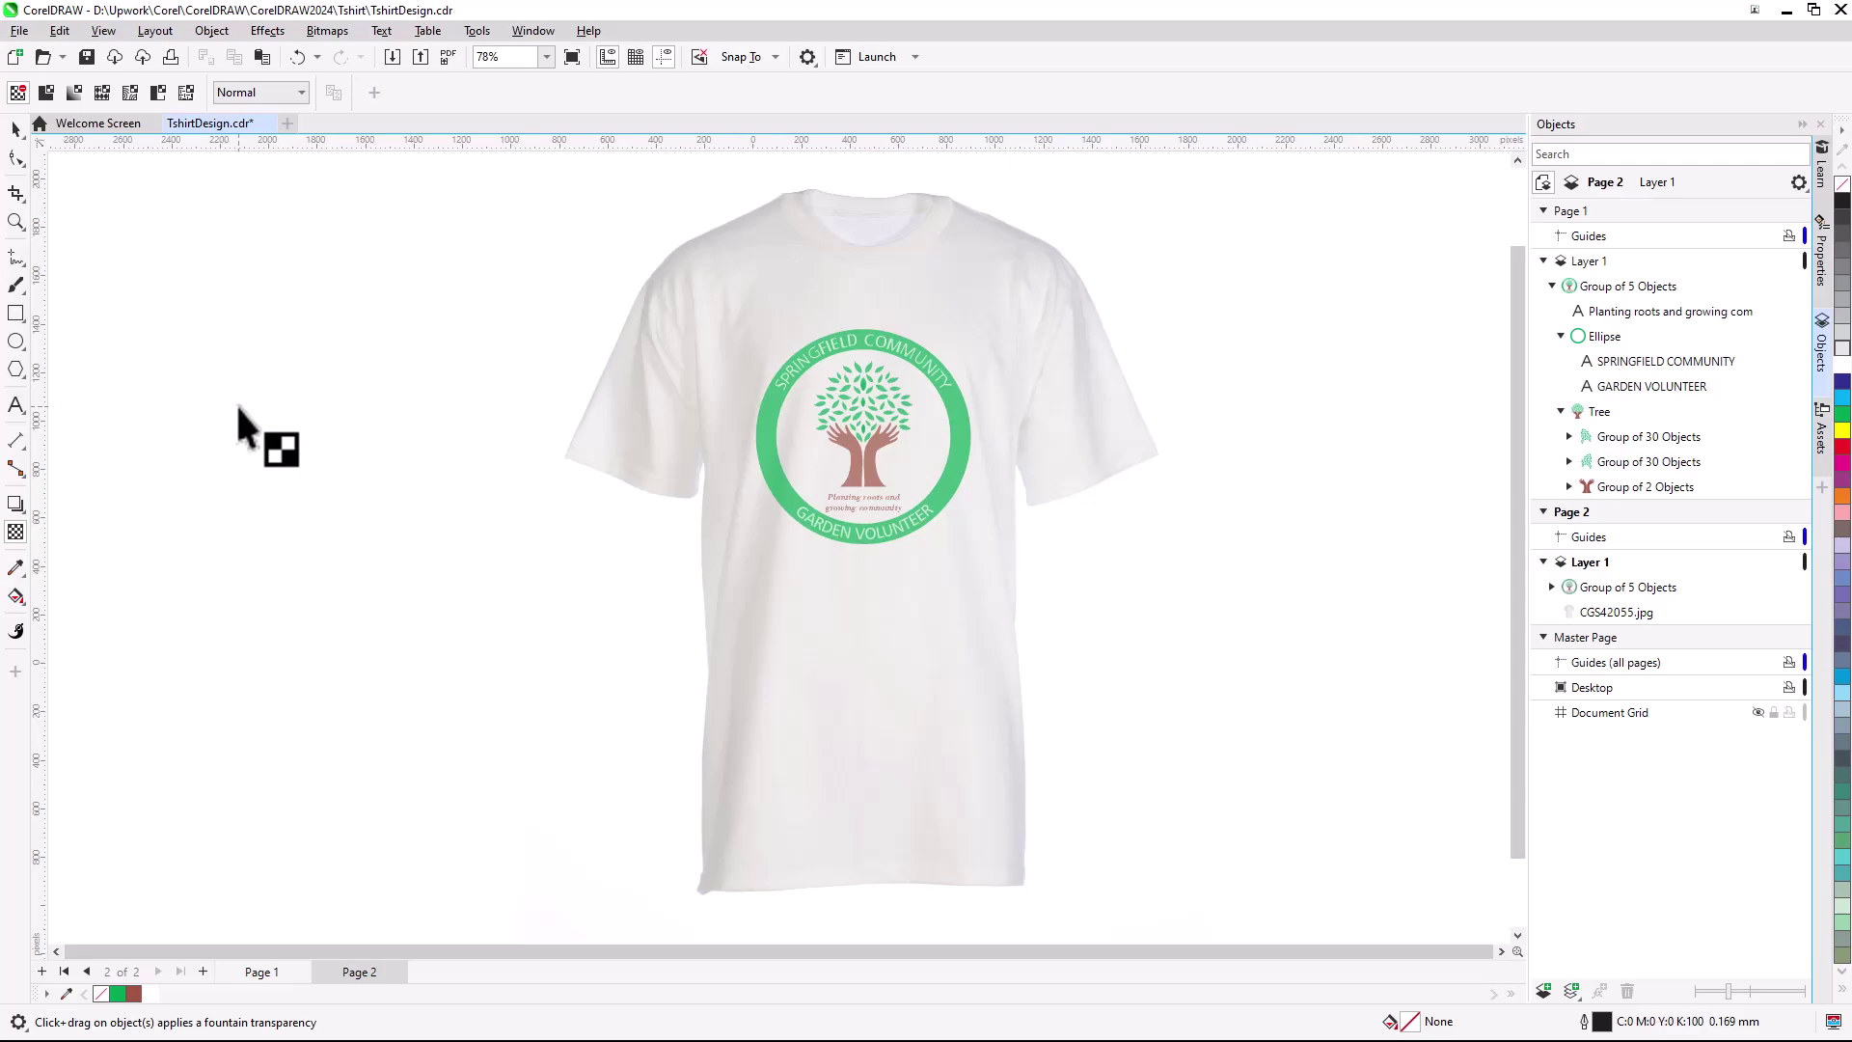
- Apply the Replace Colors adjustment to the T-shirt image, sampling the shirt's off-white fabric as the original color
{"action": "left_click", "coordinate": [15, 128]}
{"action": "left_click", "coordinate": [690, 371]}
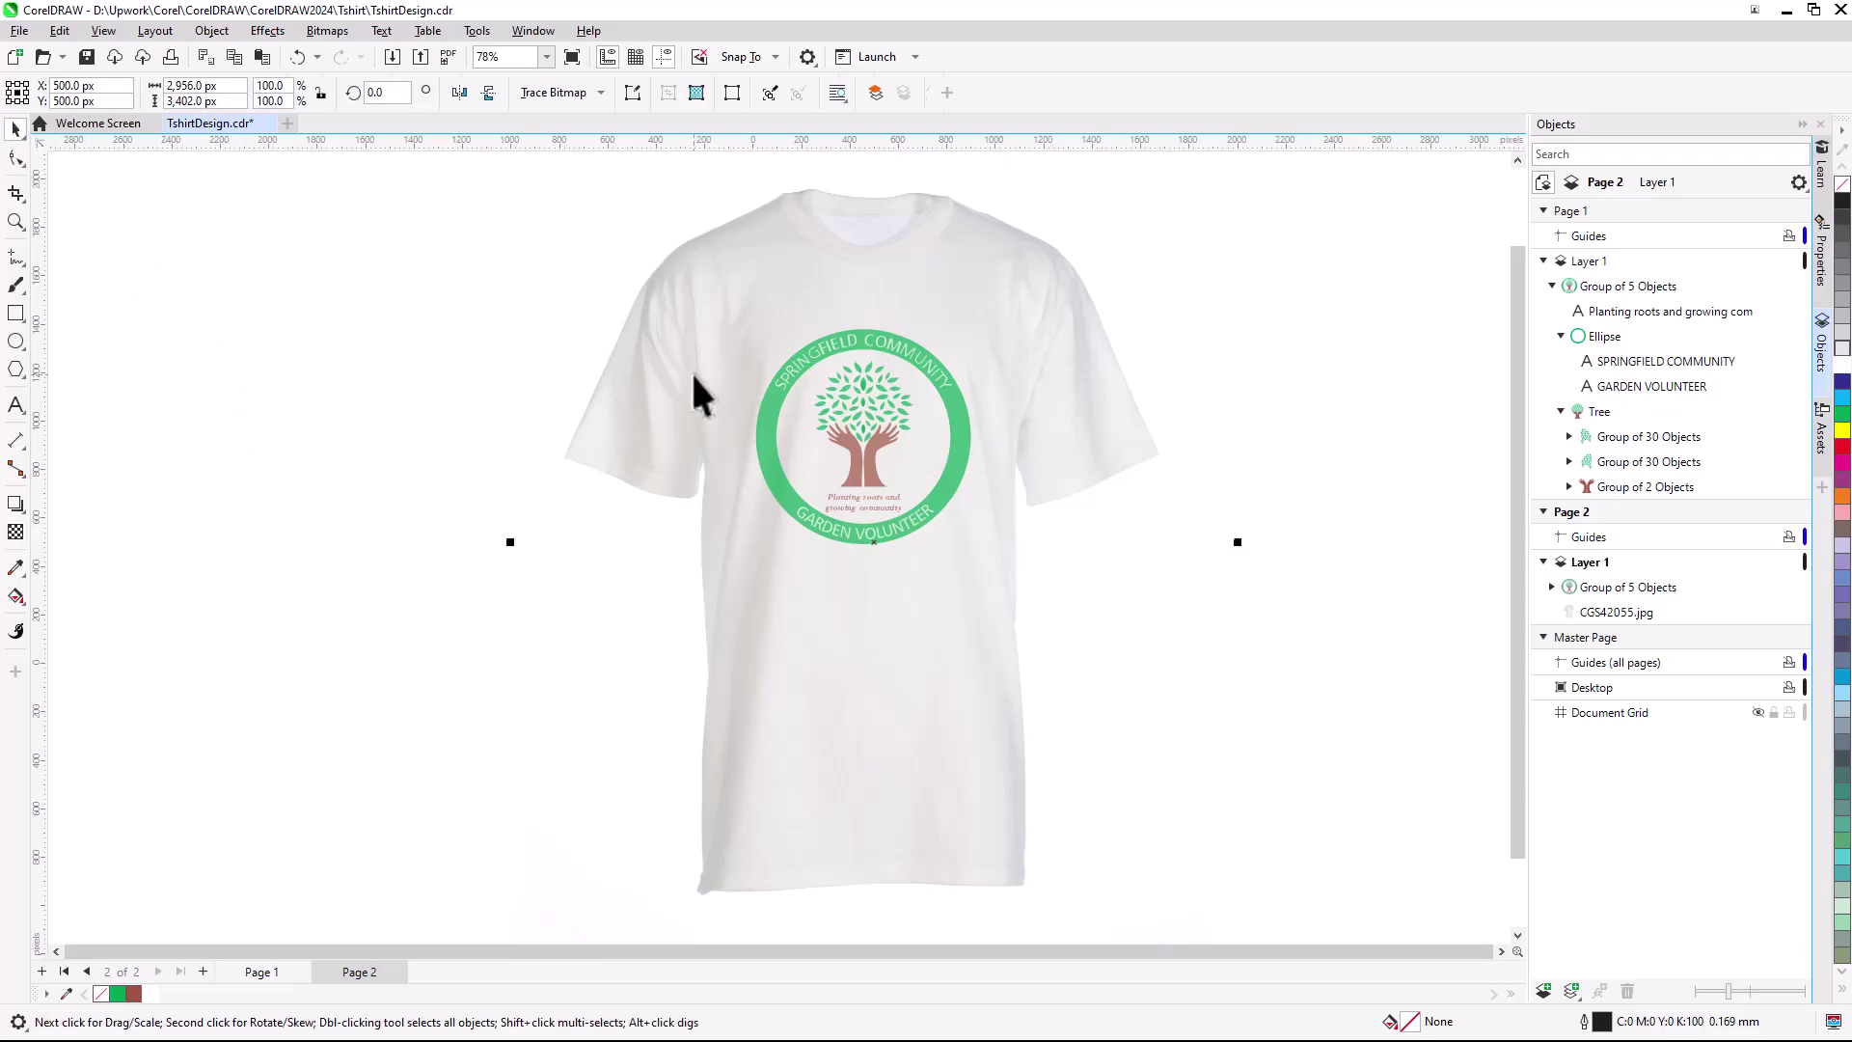
{"action": "left_click", "coordinate": [267, 30]}
{"action": "mouse_move", "coordinate": [337, 104]}
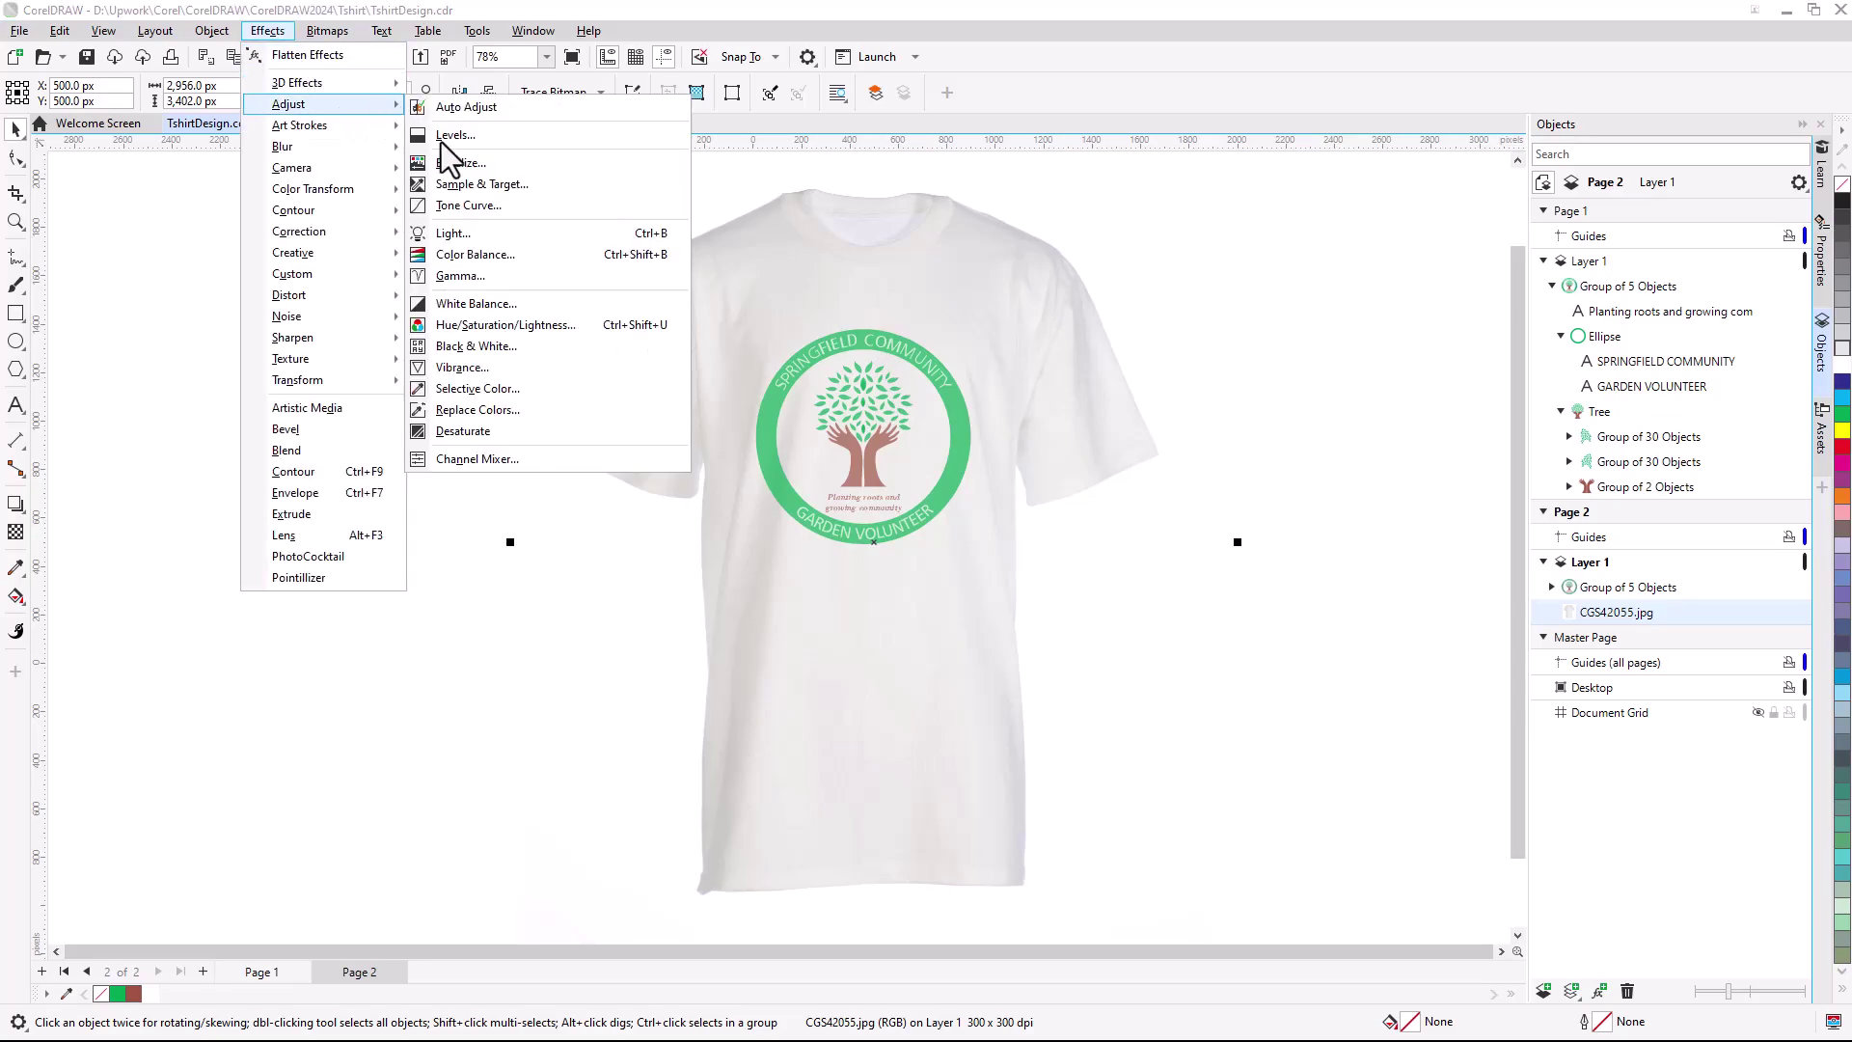
{"action": "left_click", "coordinate": [544, 409]}
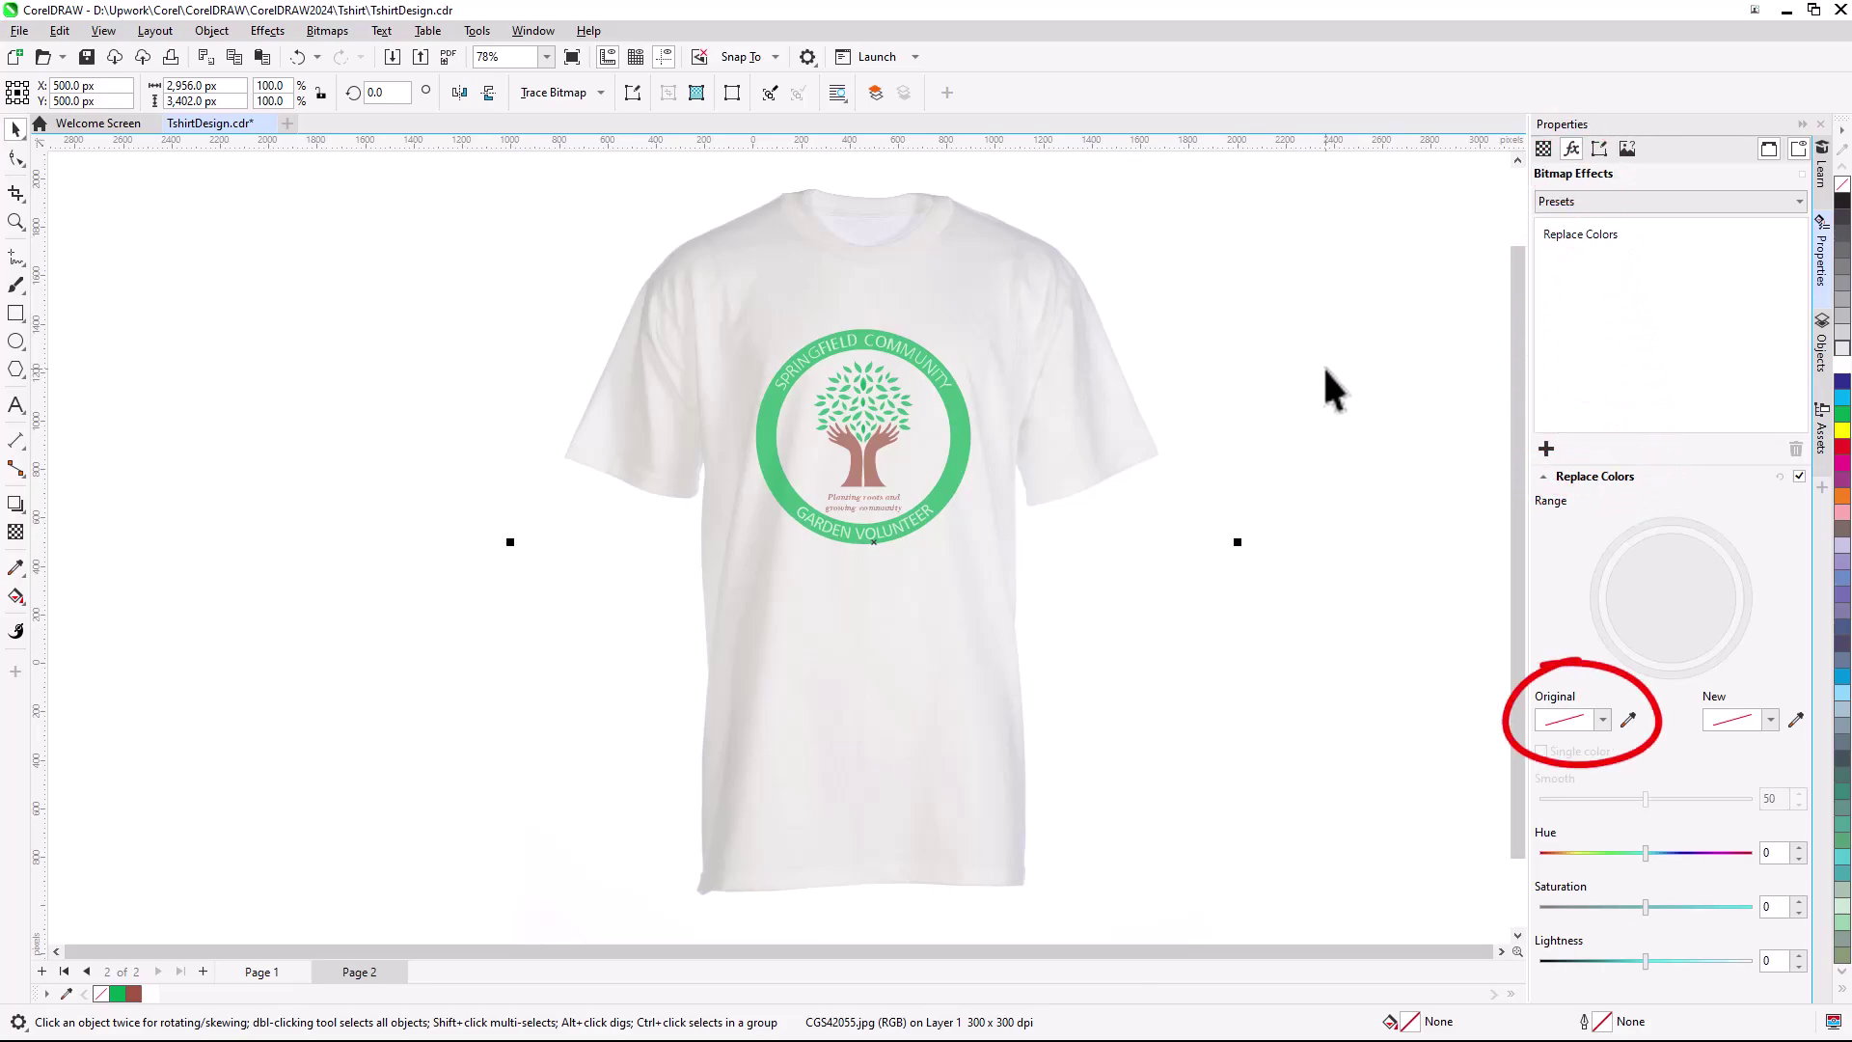
{"action": "left_click", "coordinate": [1629, 720]}
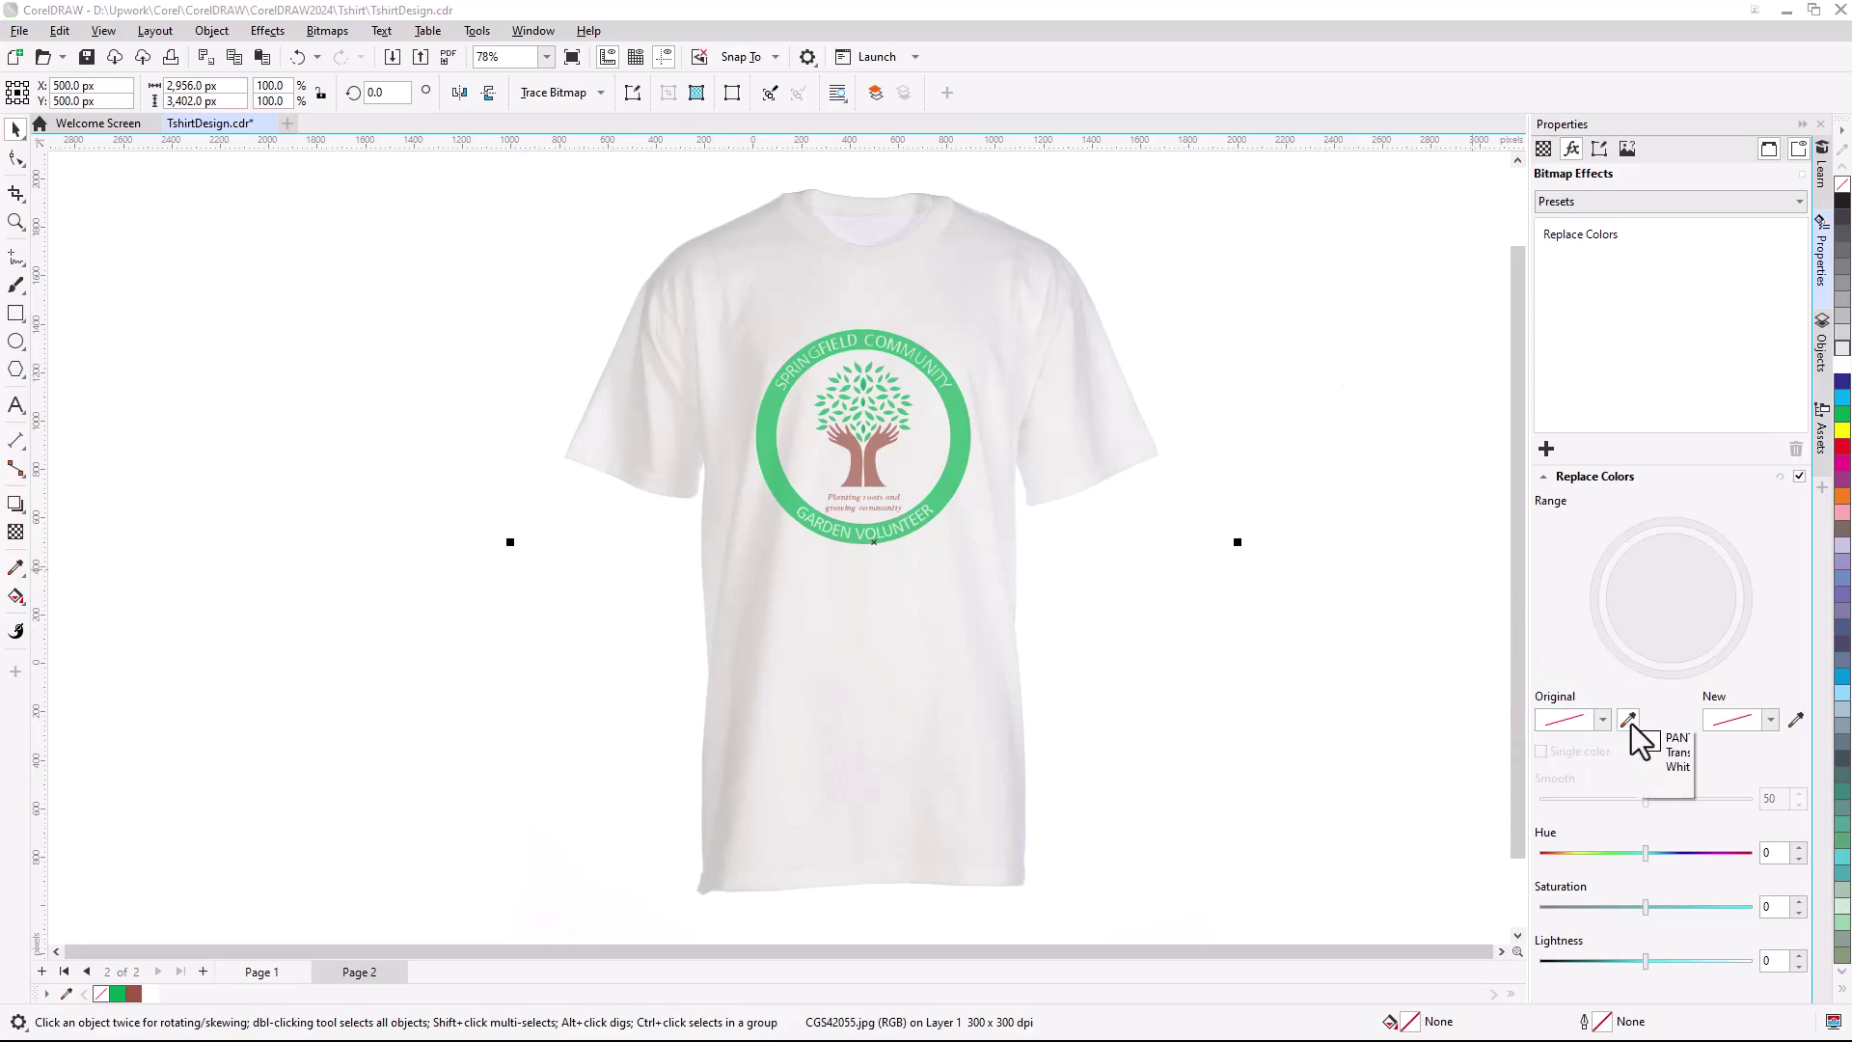
{"action": "left_click", "coordinate": [975, 511]}
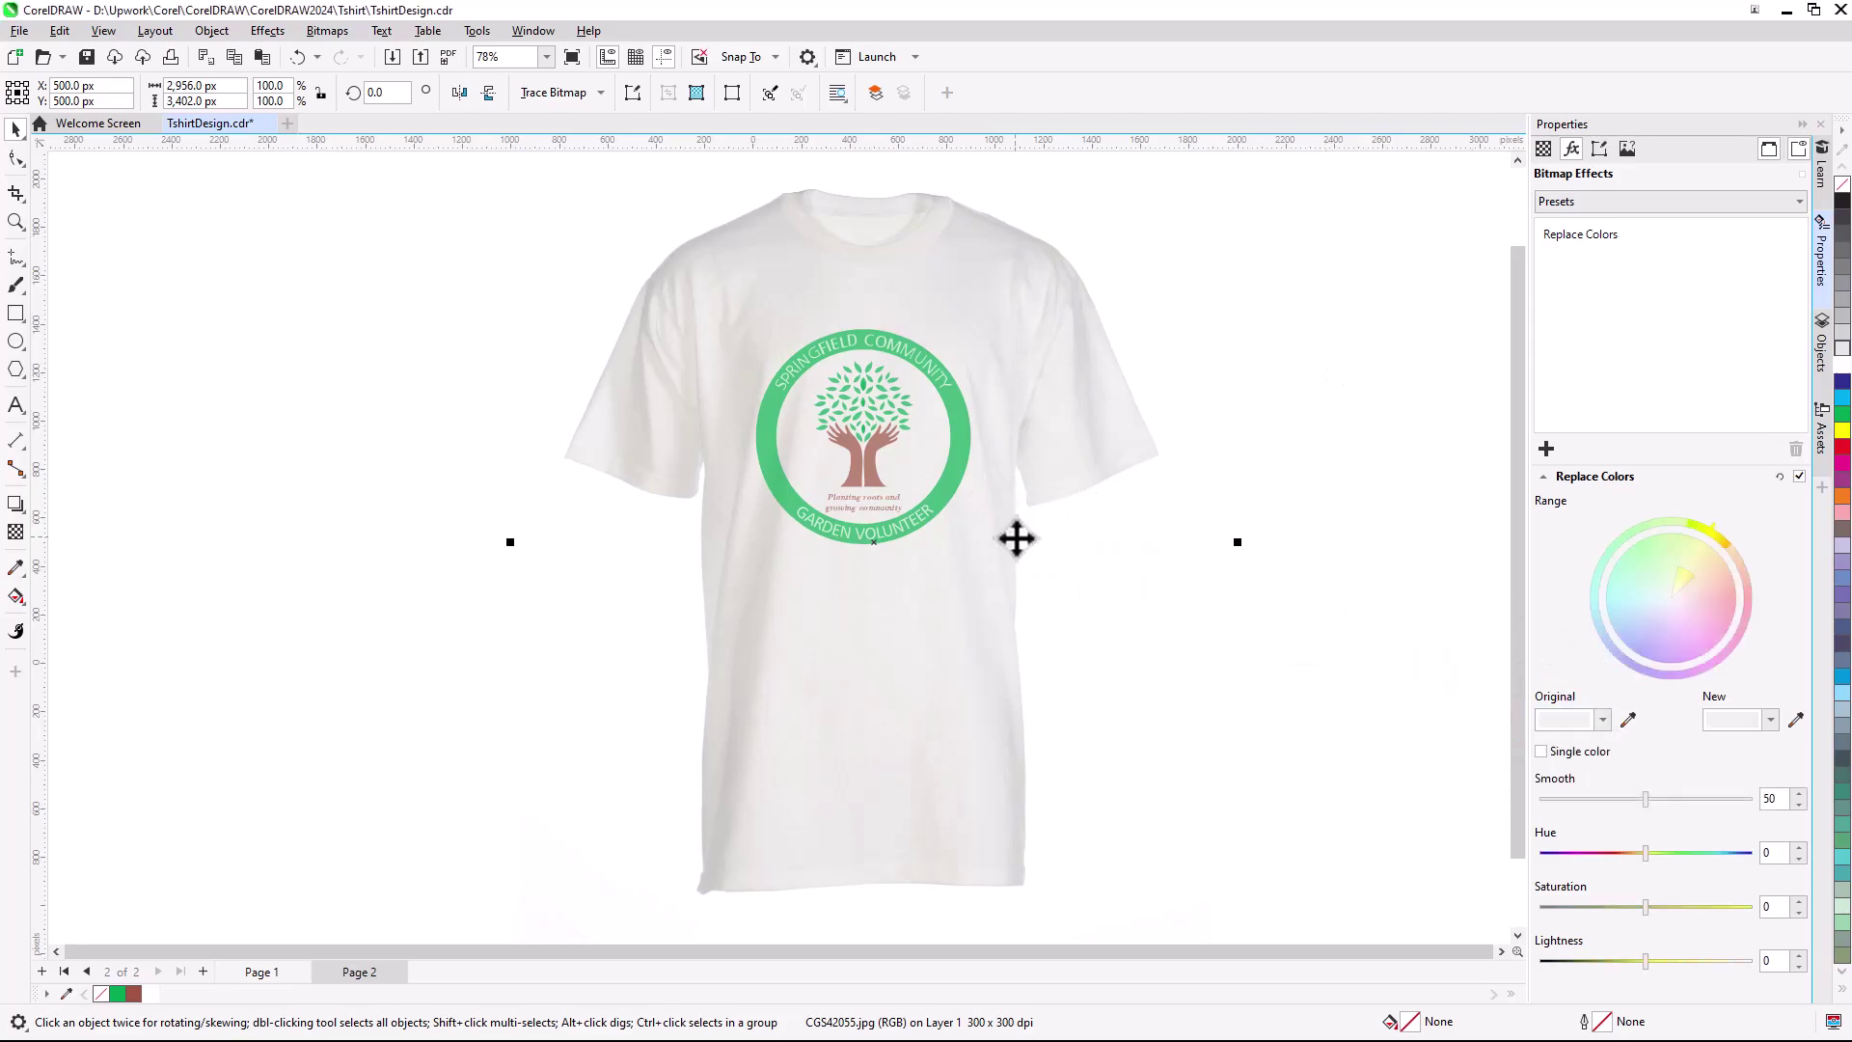
- Try light blue as the shirt's replacement color, change it to a pale green, and fine-tune the shade
{"action": "left_click", "coordinate": [1796, 719]}
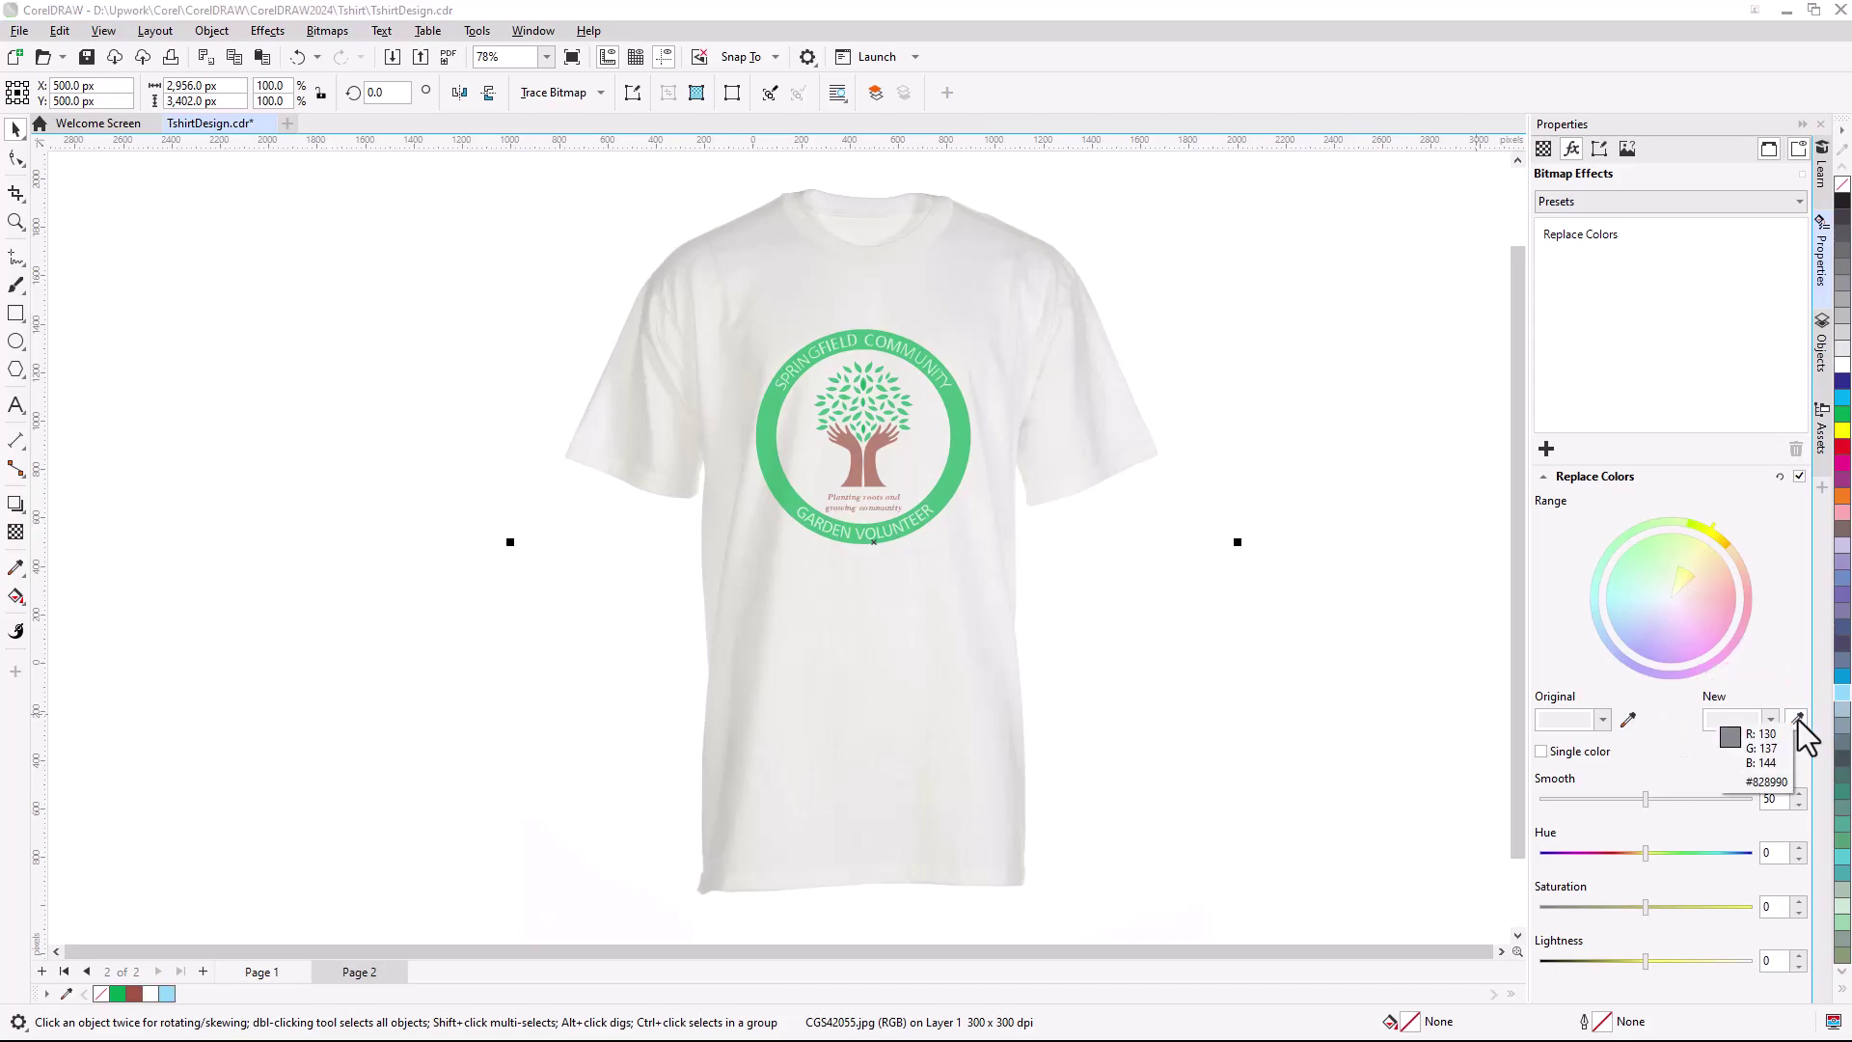
{"action": "left_click", "coordinate": [1844, 688]}
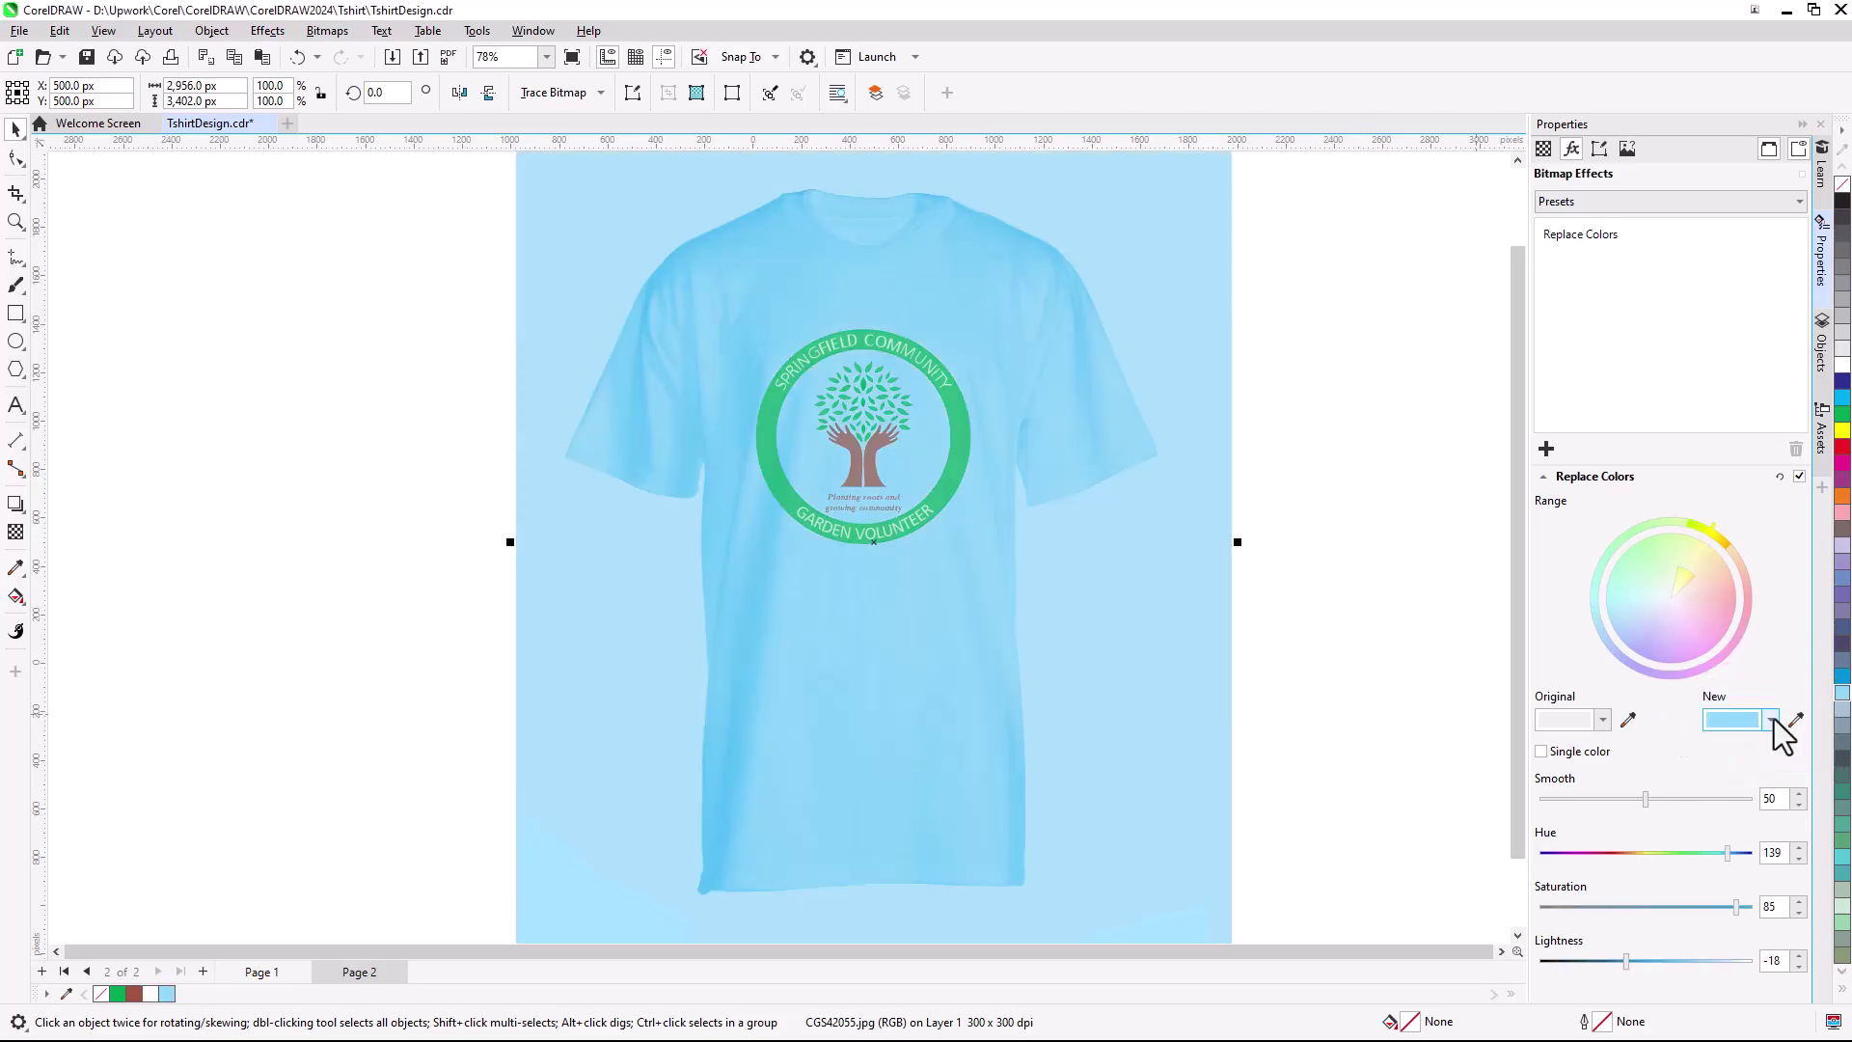
{"action": "left_click", "coordinate": [1771, 720]}
{"action": "left_click_drag", "start_coordinate": [1740, 815], "coordinate": [1772, 871]}
{"action": "key", "text": "Escape"}
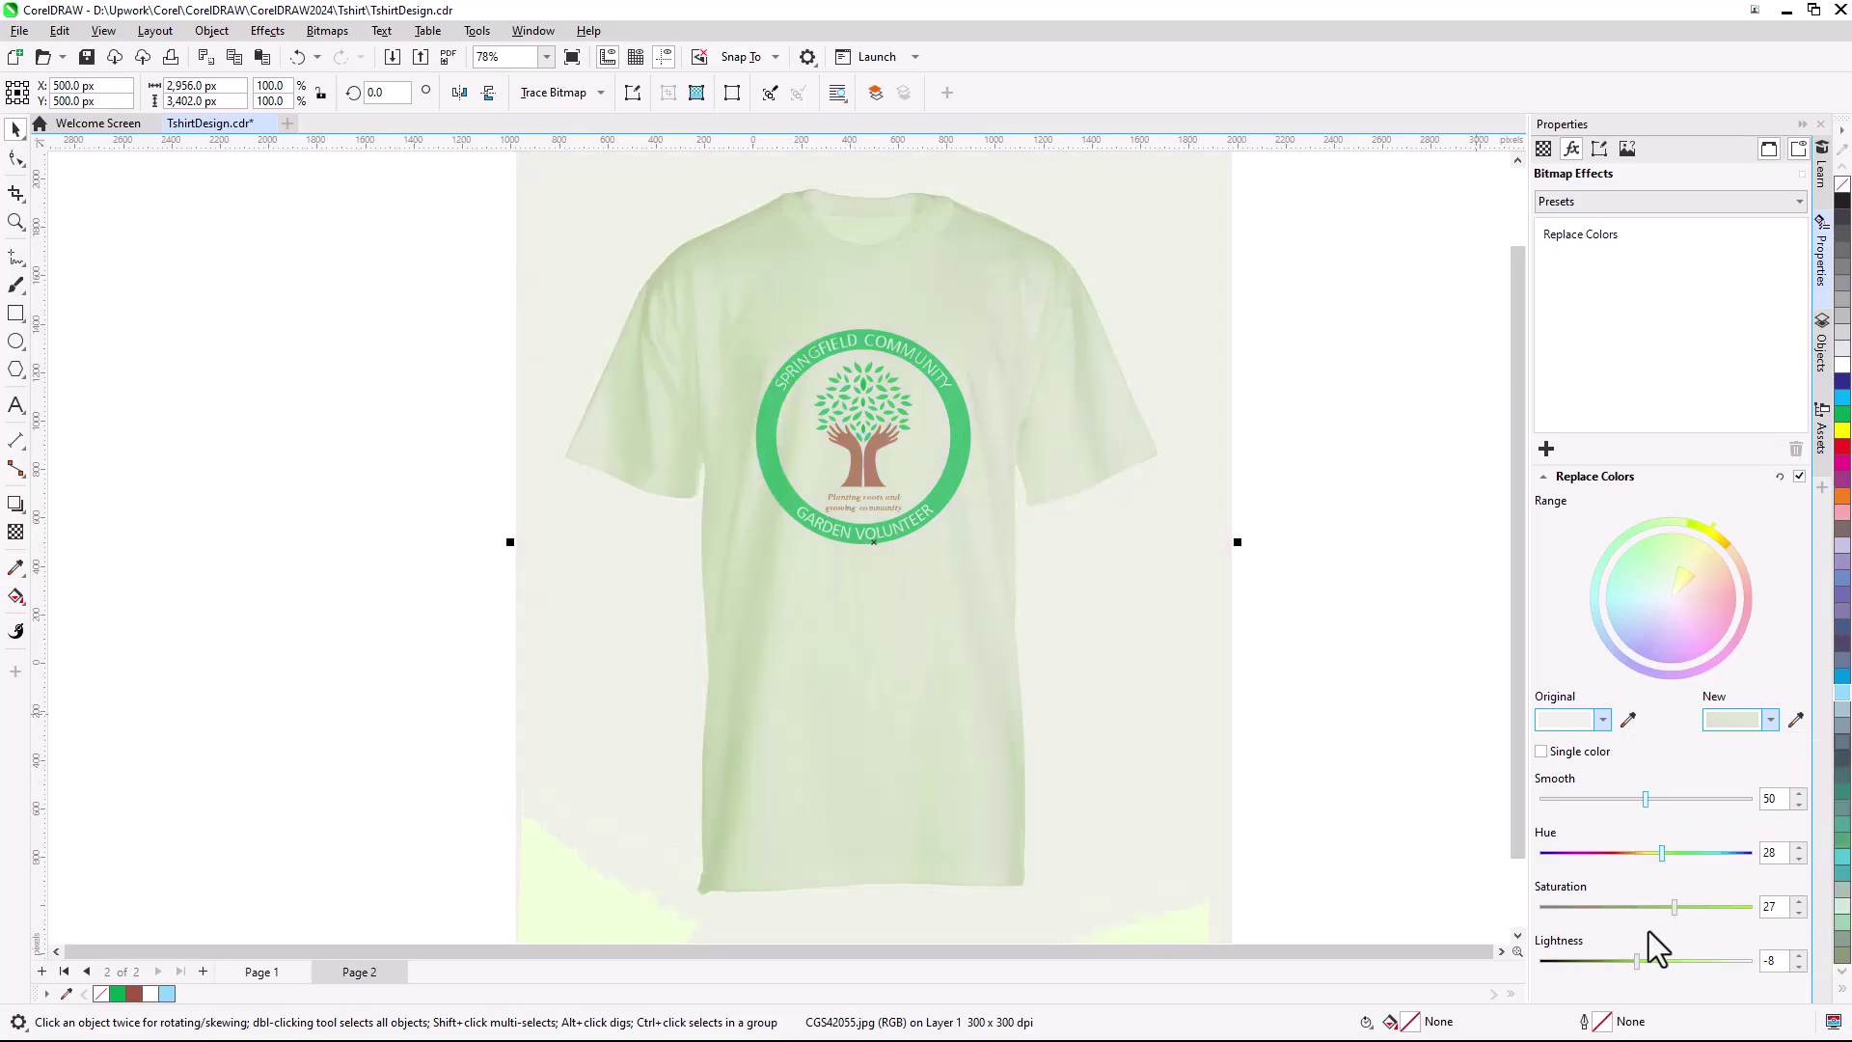
{"action": "left_click_drag", "start_coordinate": [1675, 907], "coordinate": [1672, 961]}
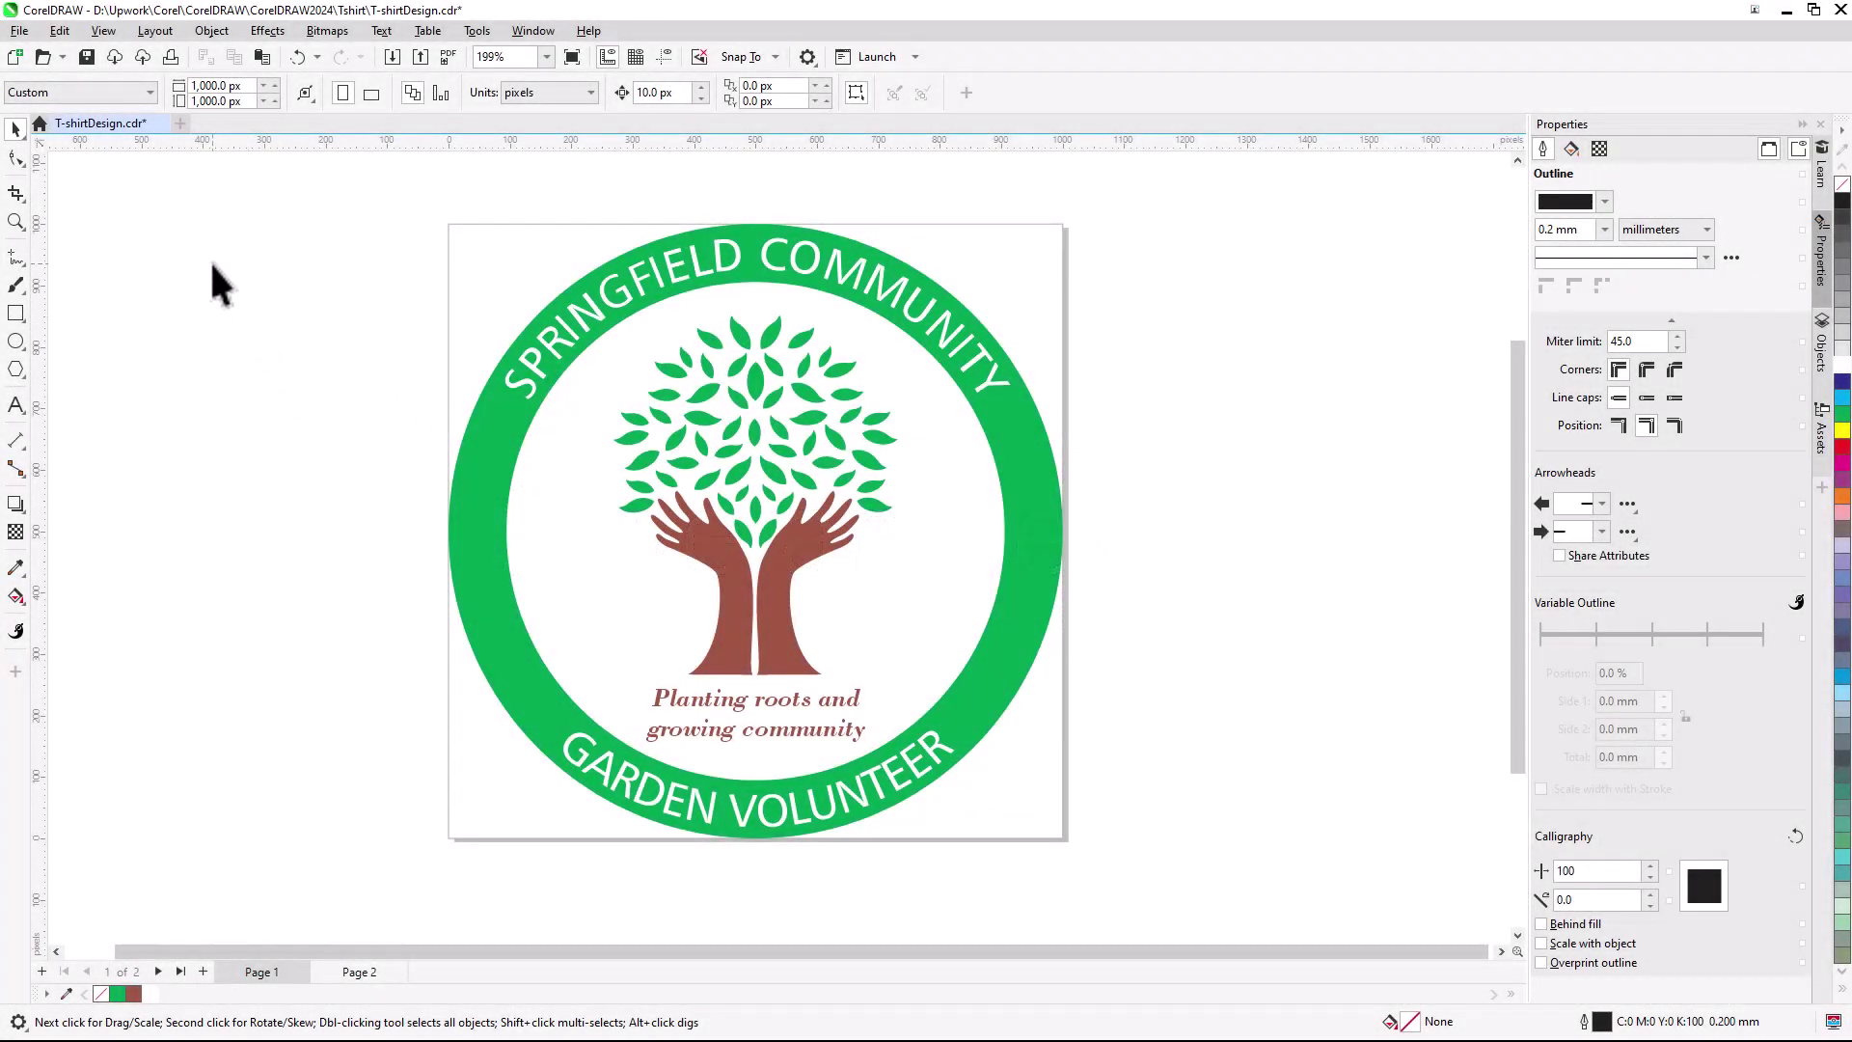
{"action": "left_click", "coordinate": [20, 30]}
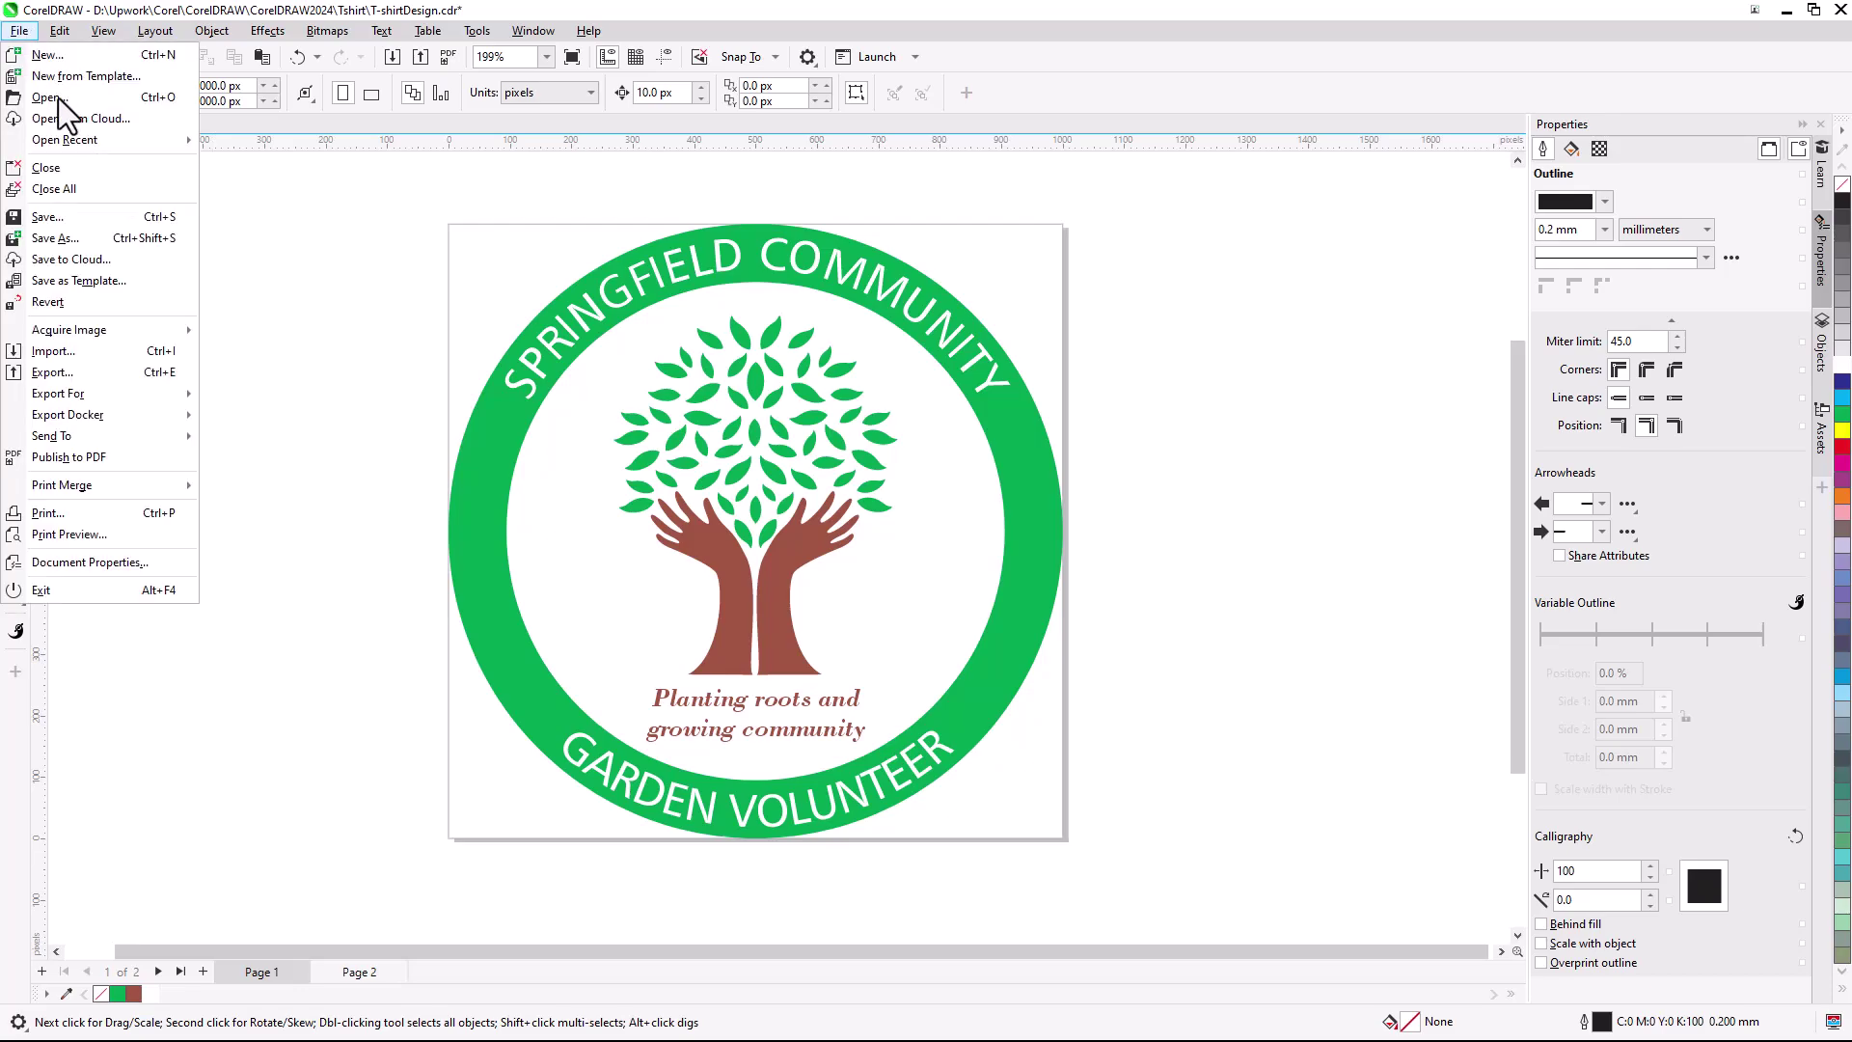
{"action": "left_click", "coordinate": [114, 226]}
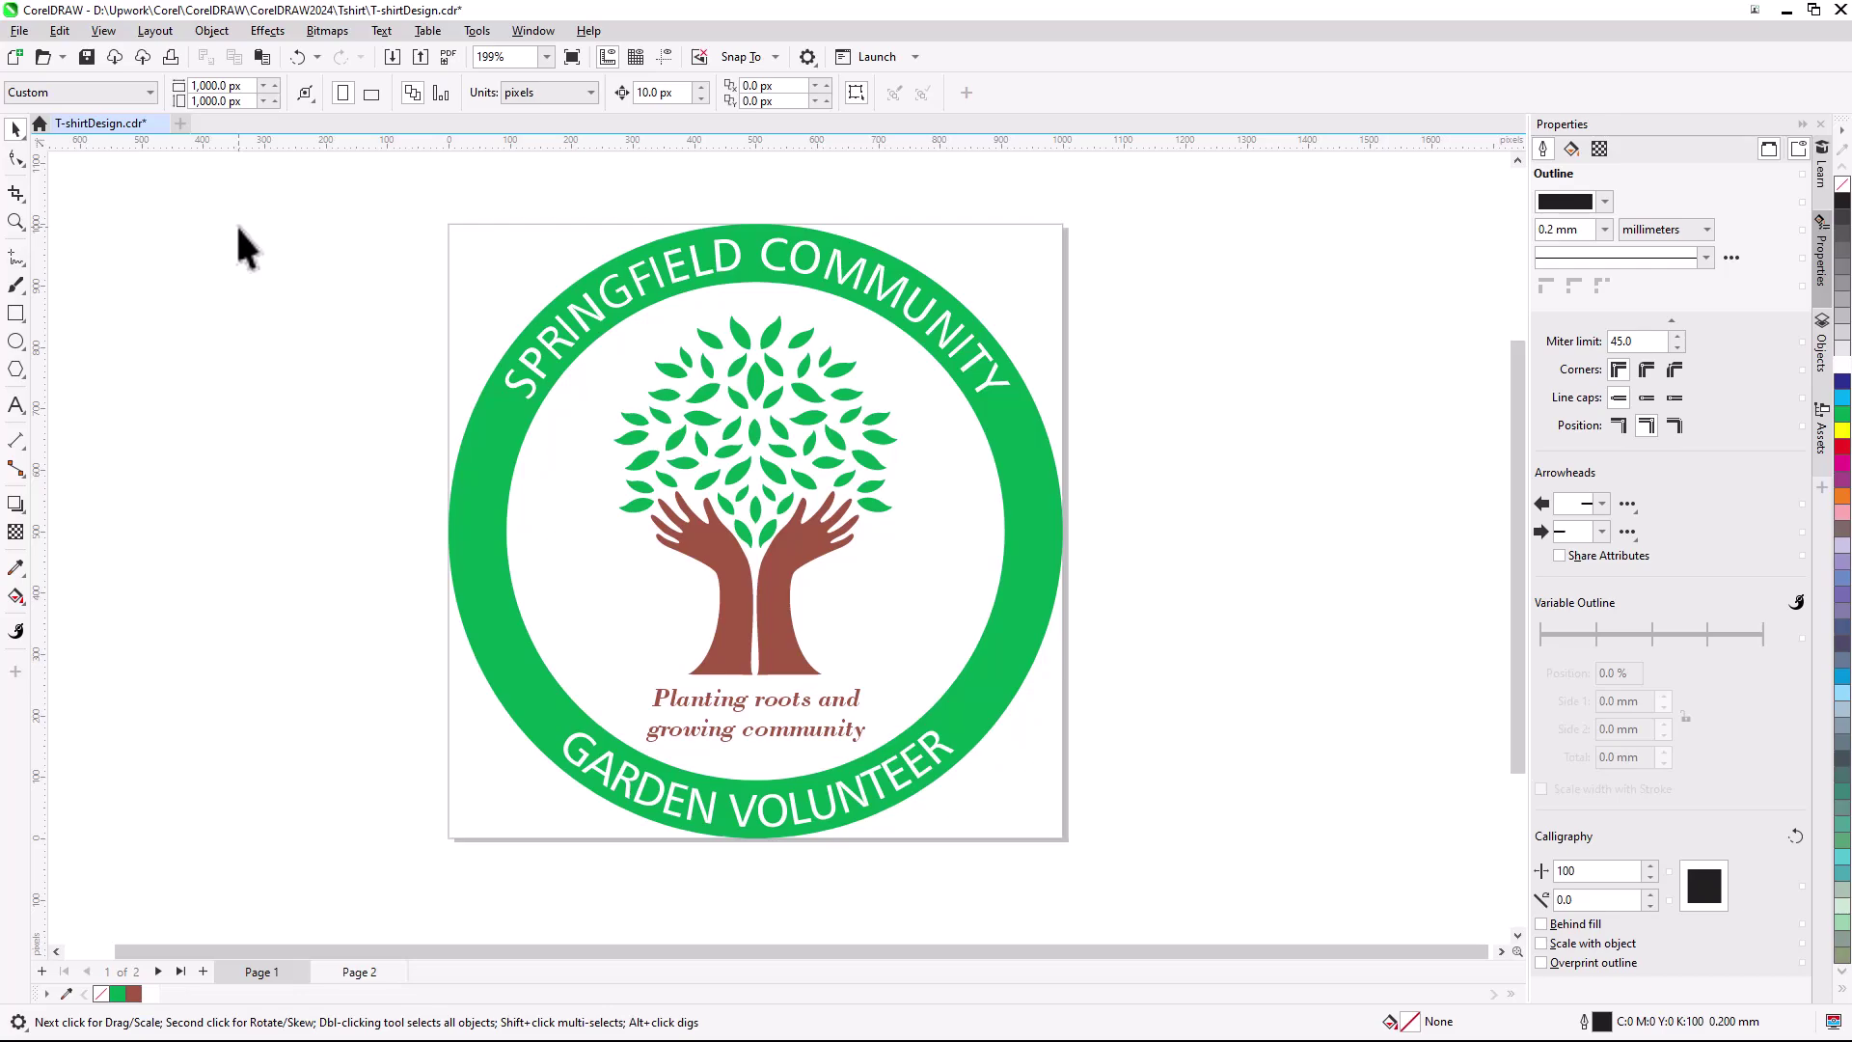
- Start exporting the document as T-shirtDesign in PDF - Adobe Portable Document Format
{"action": "left_click", "coordinate": [19, 30]}
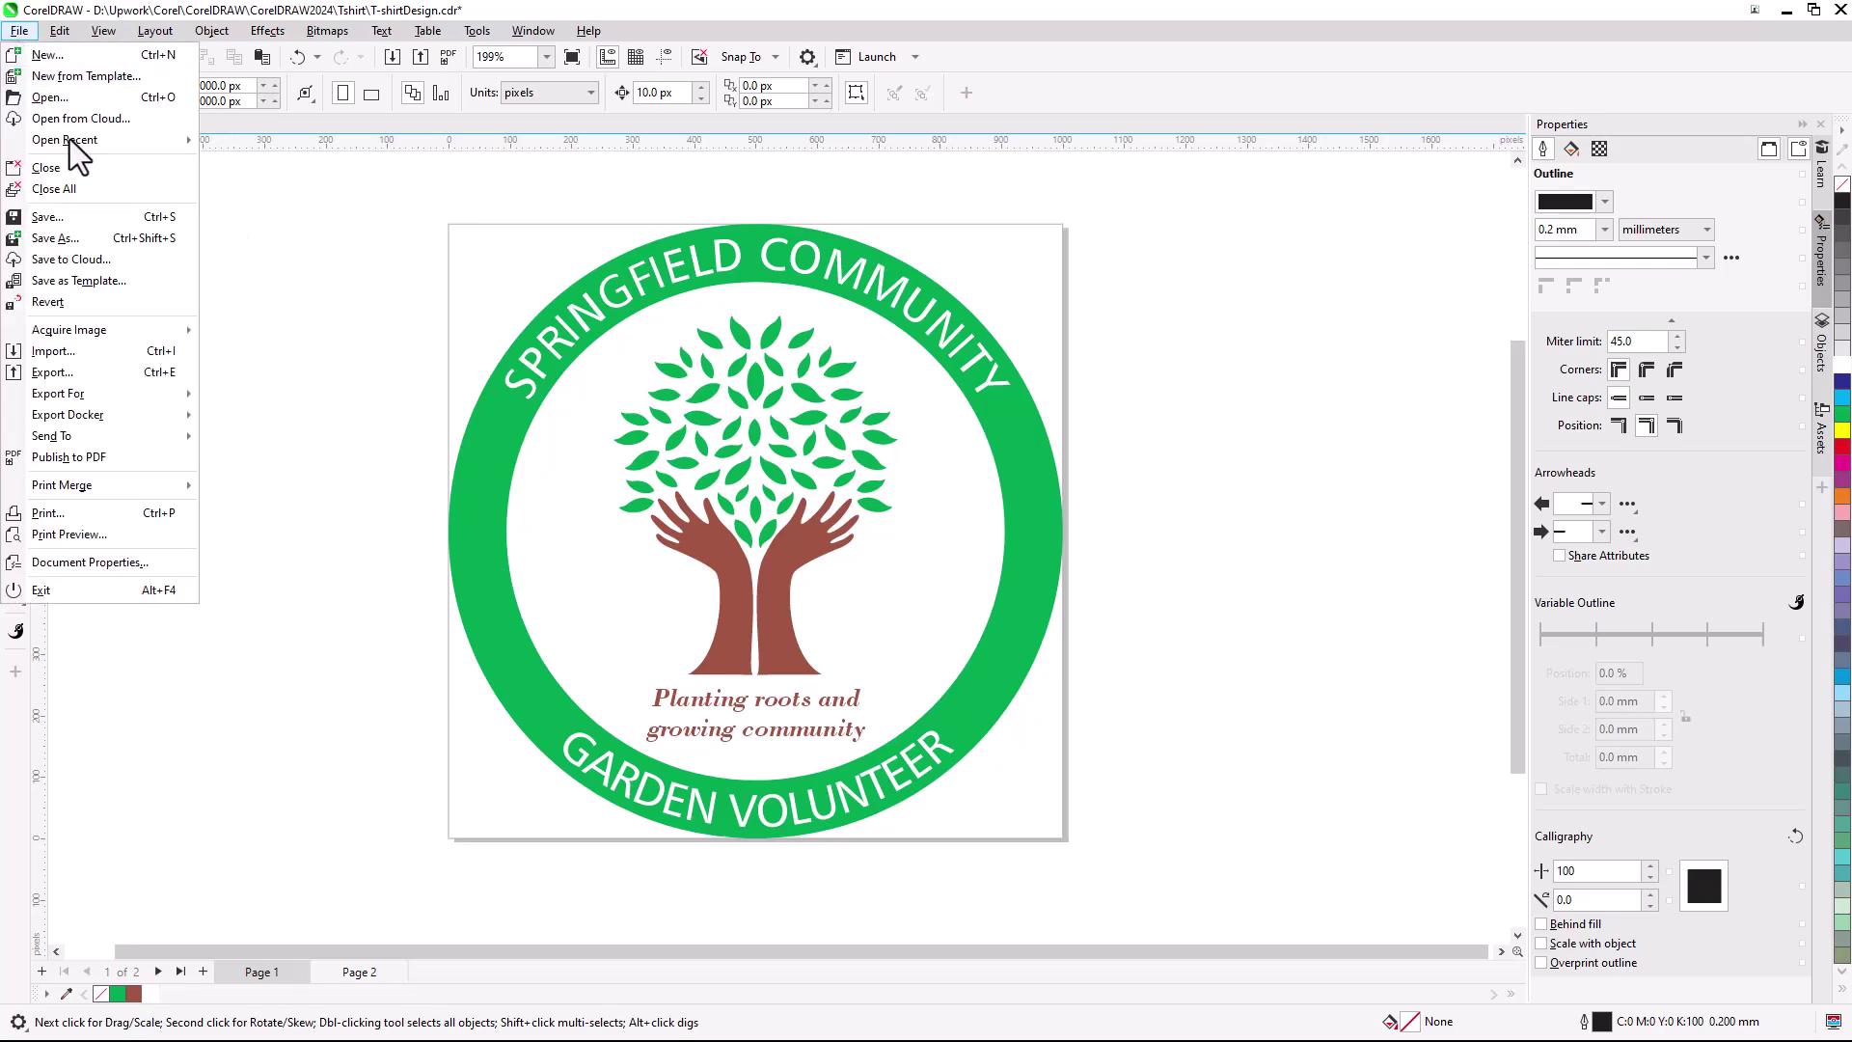
{"action": "left_click", "coordinate": [136, 371]}
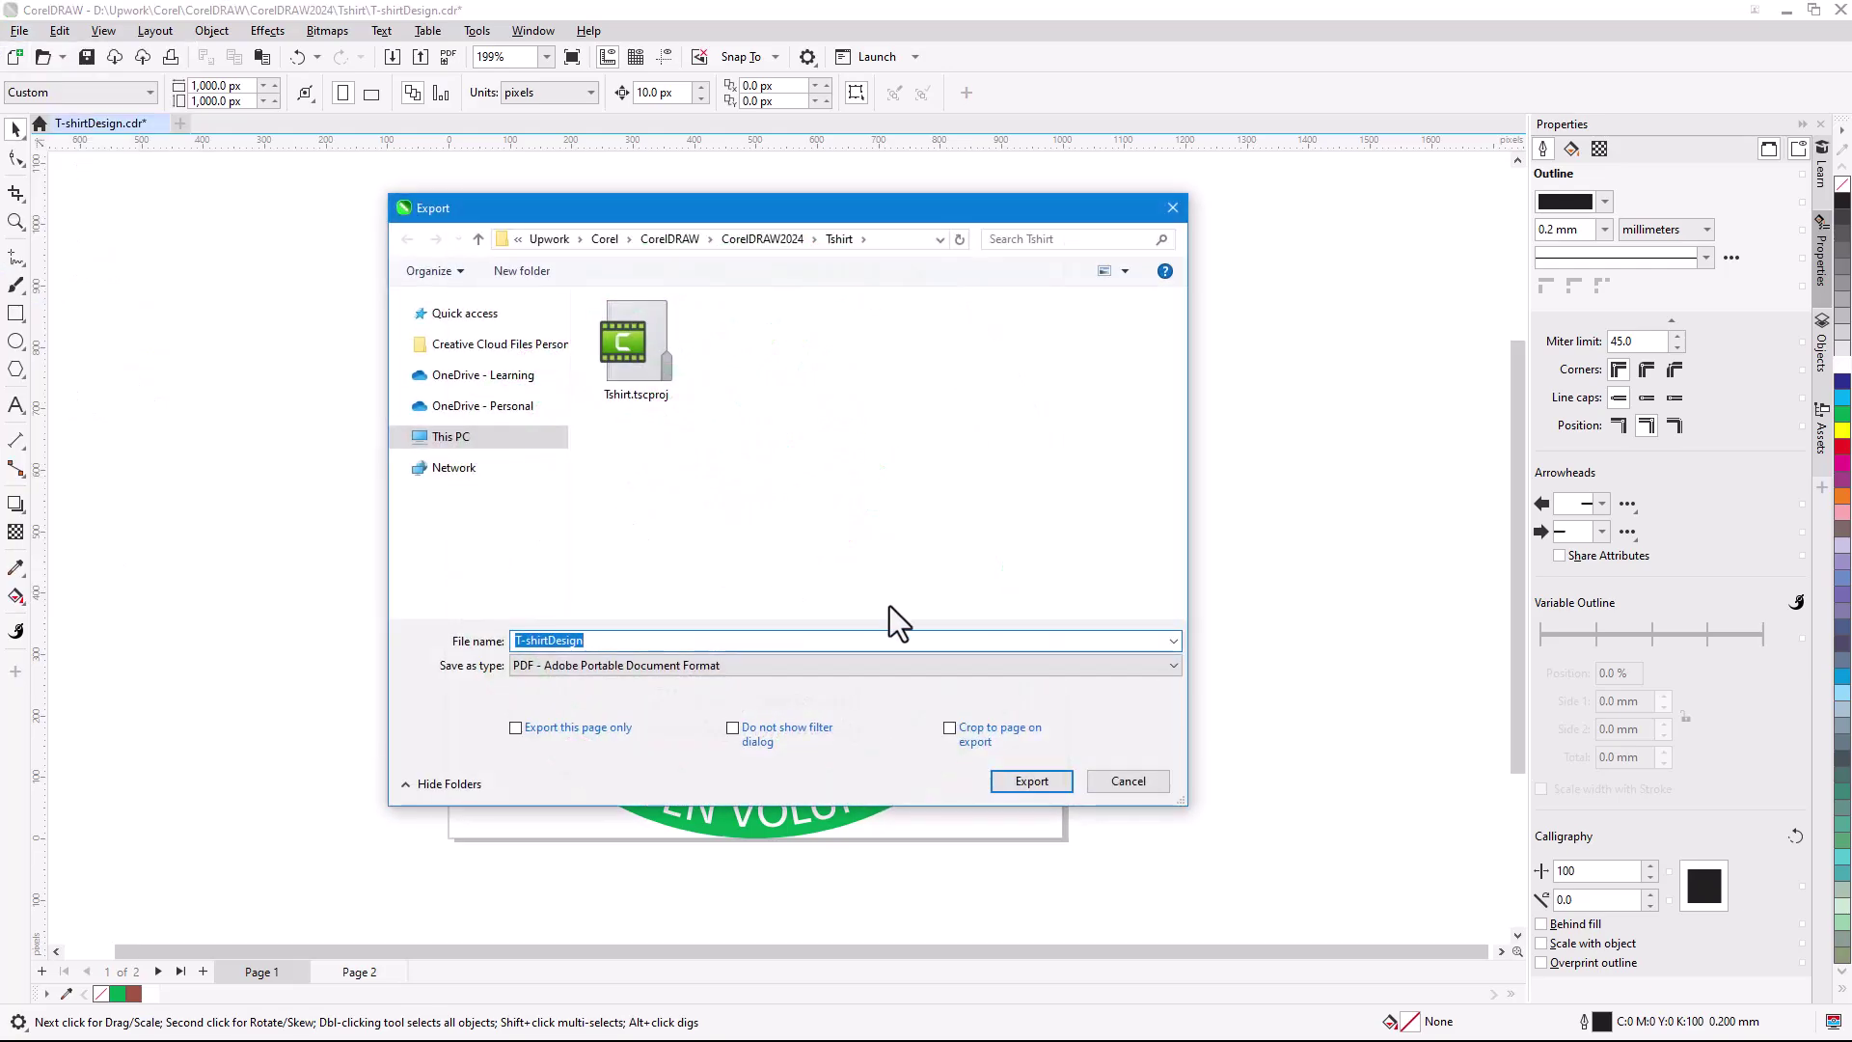
{"action": "left_click", "coordinate": [1172, 665]}
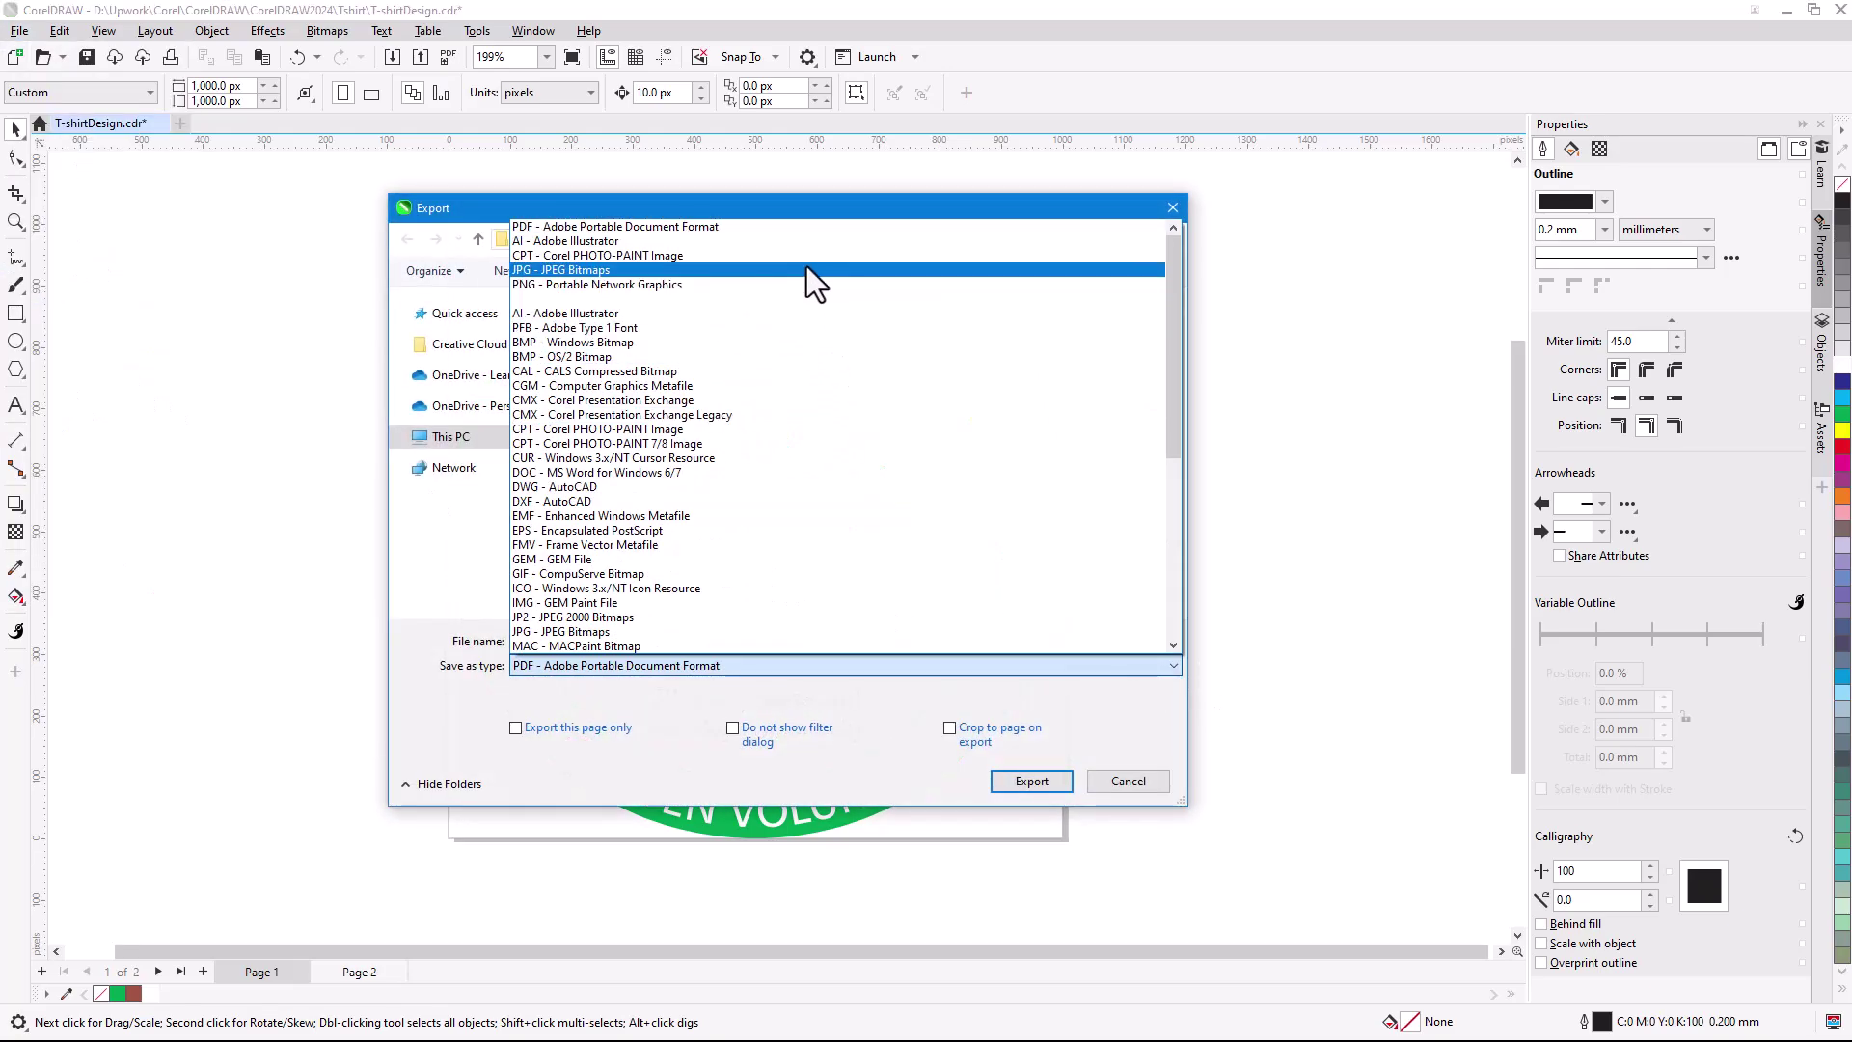
{"action": "left_click", "coordinate": [803, 230]}
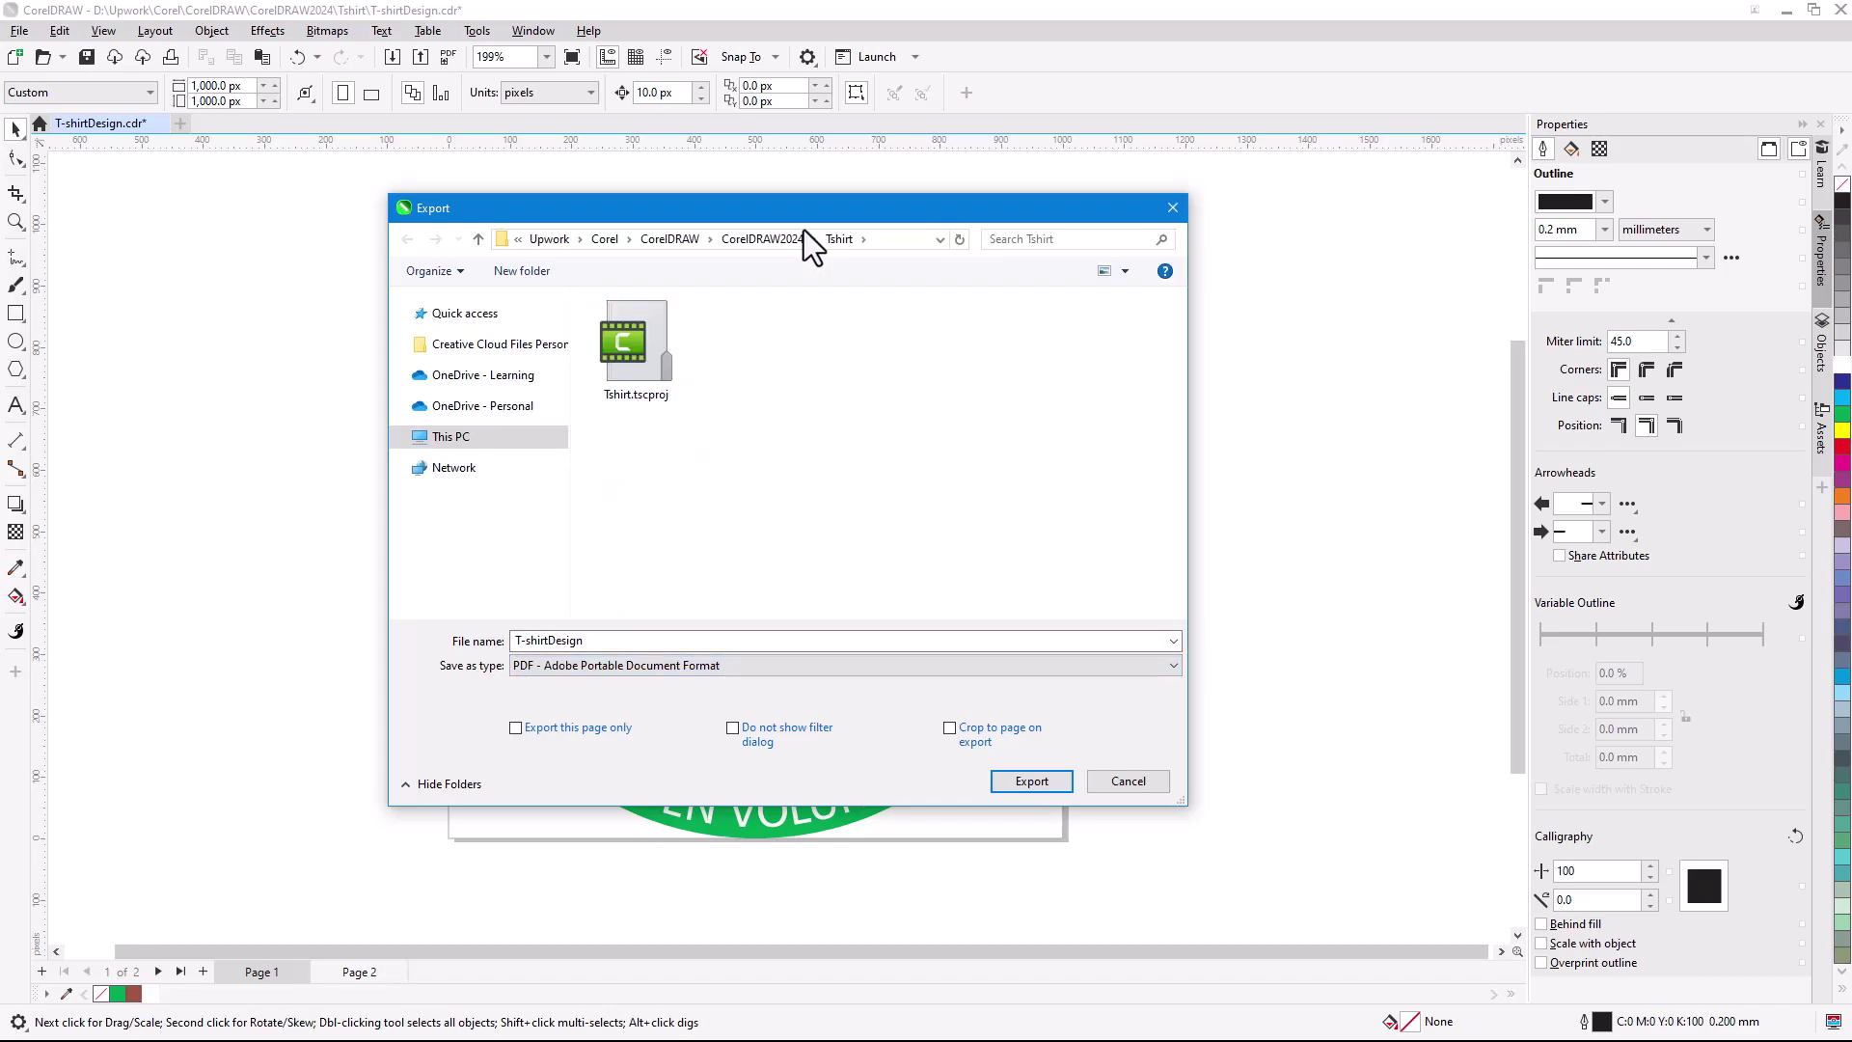
{"action": "left_click", "coordinate": [1032, 782]}
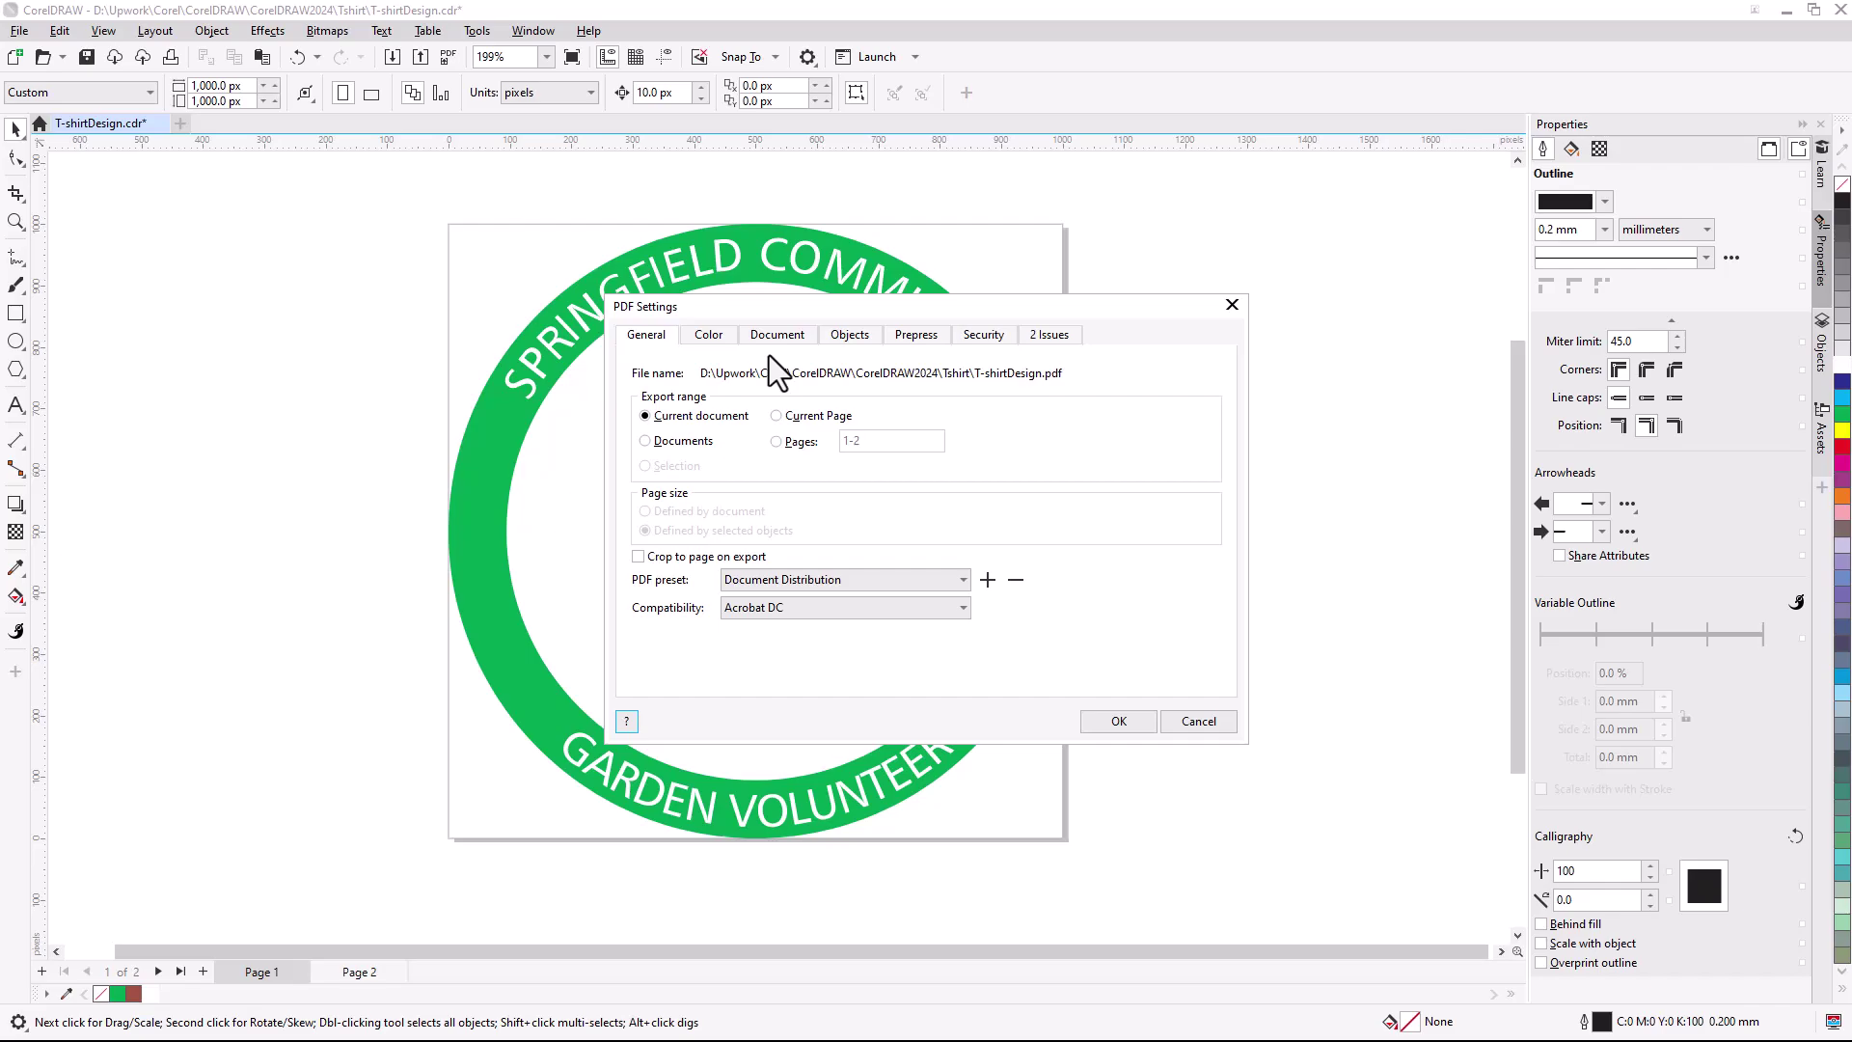
- Review the PDF's color, document, objects and prepress settings and complete the export
{"action": "left_click", "coordinate": [722, 343]}
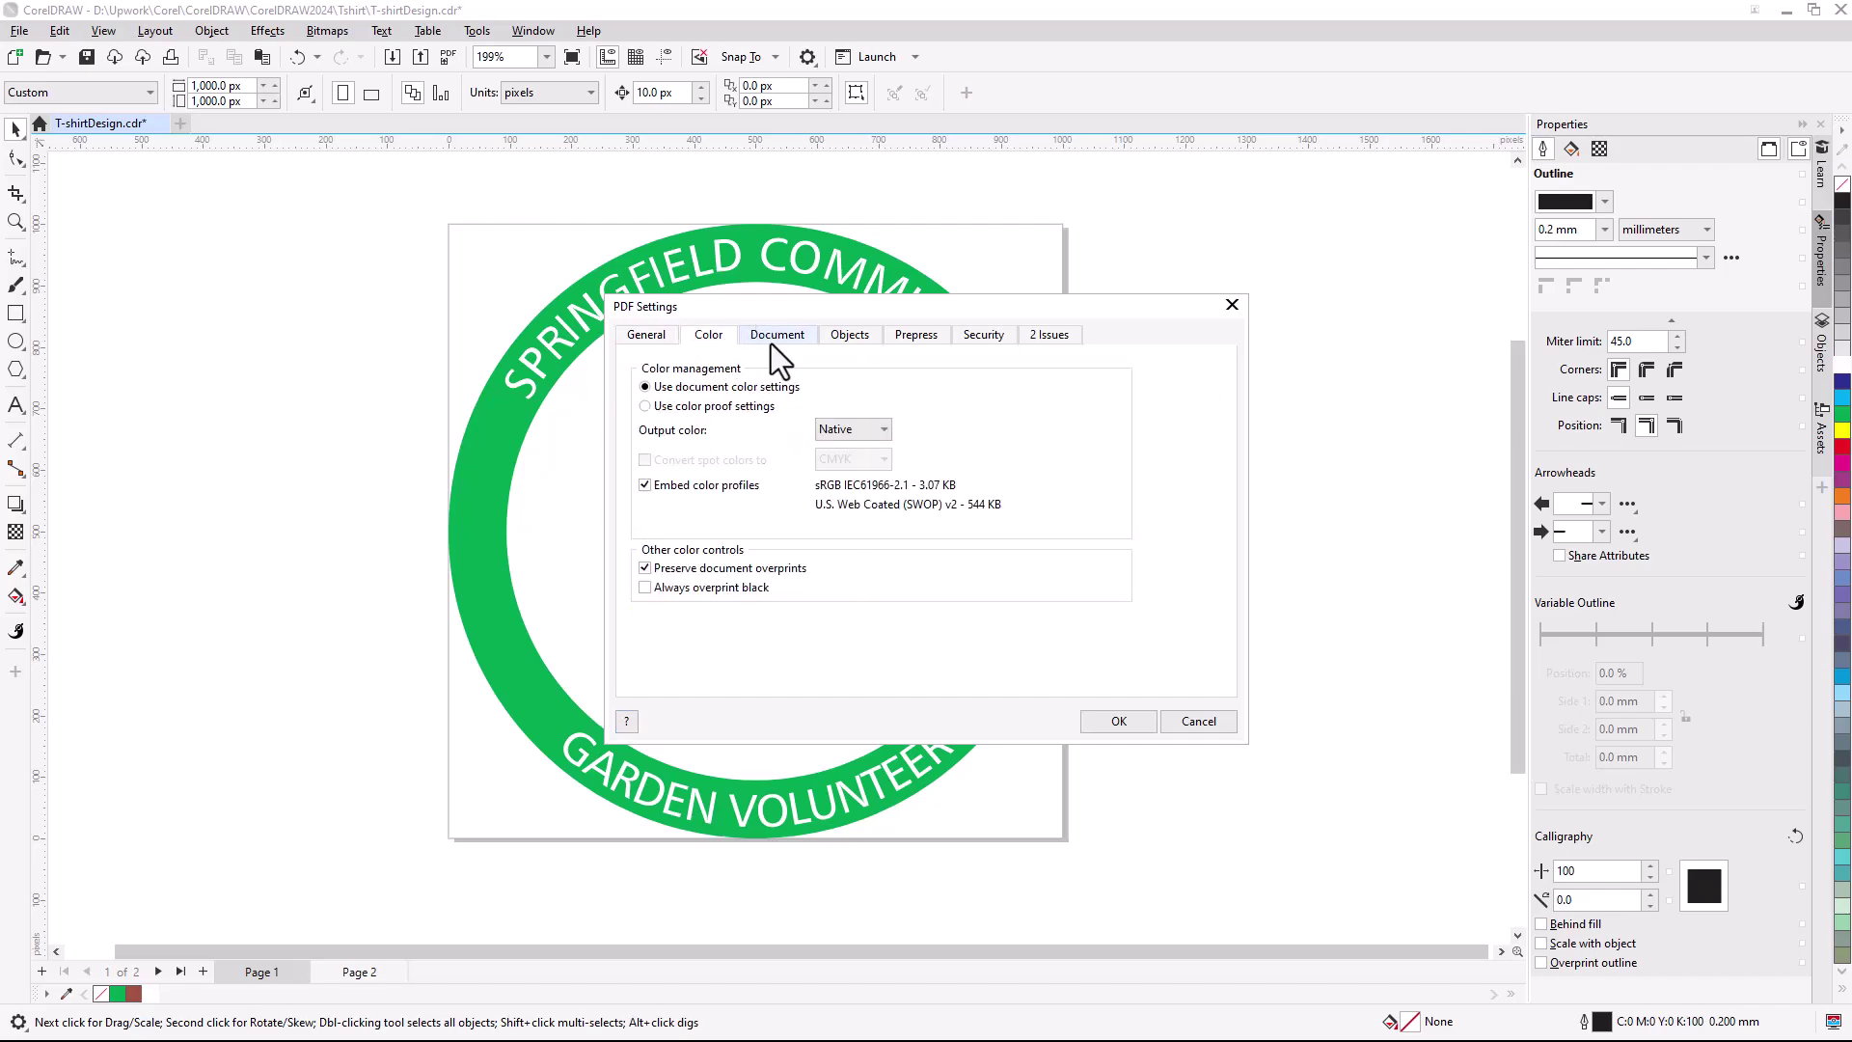
{"action": "left_click", "coordinate": [772, 343]}
{"action": "left_click", "coordinate": [849, 344]}
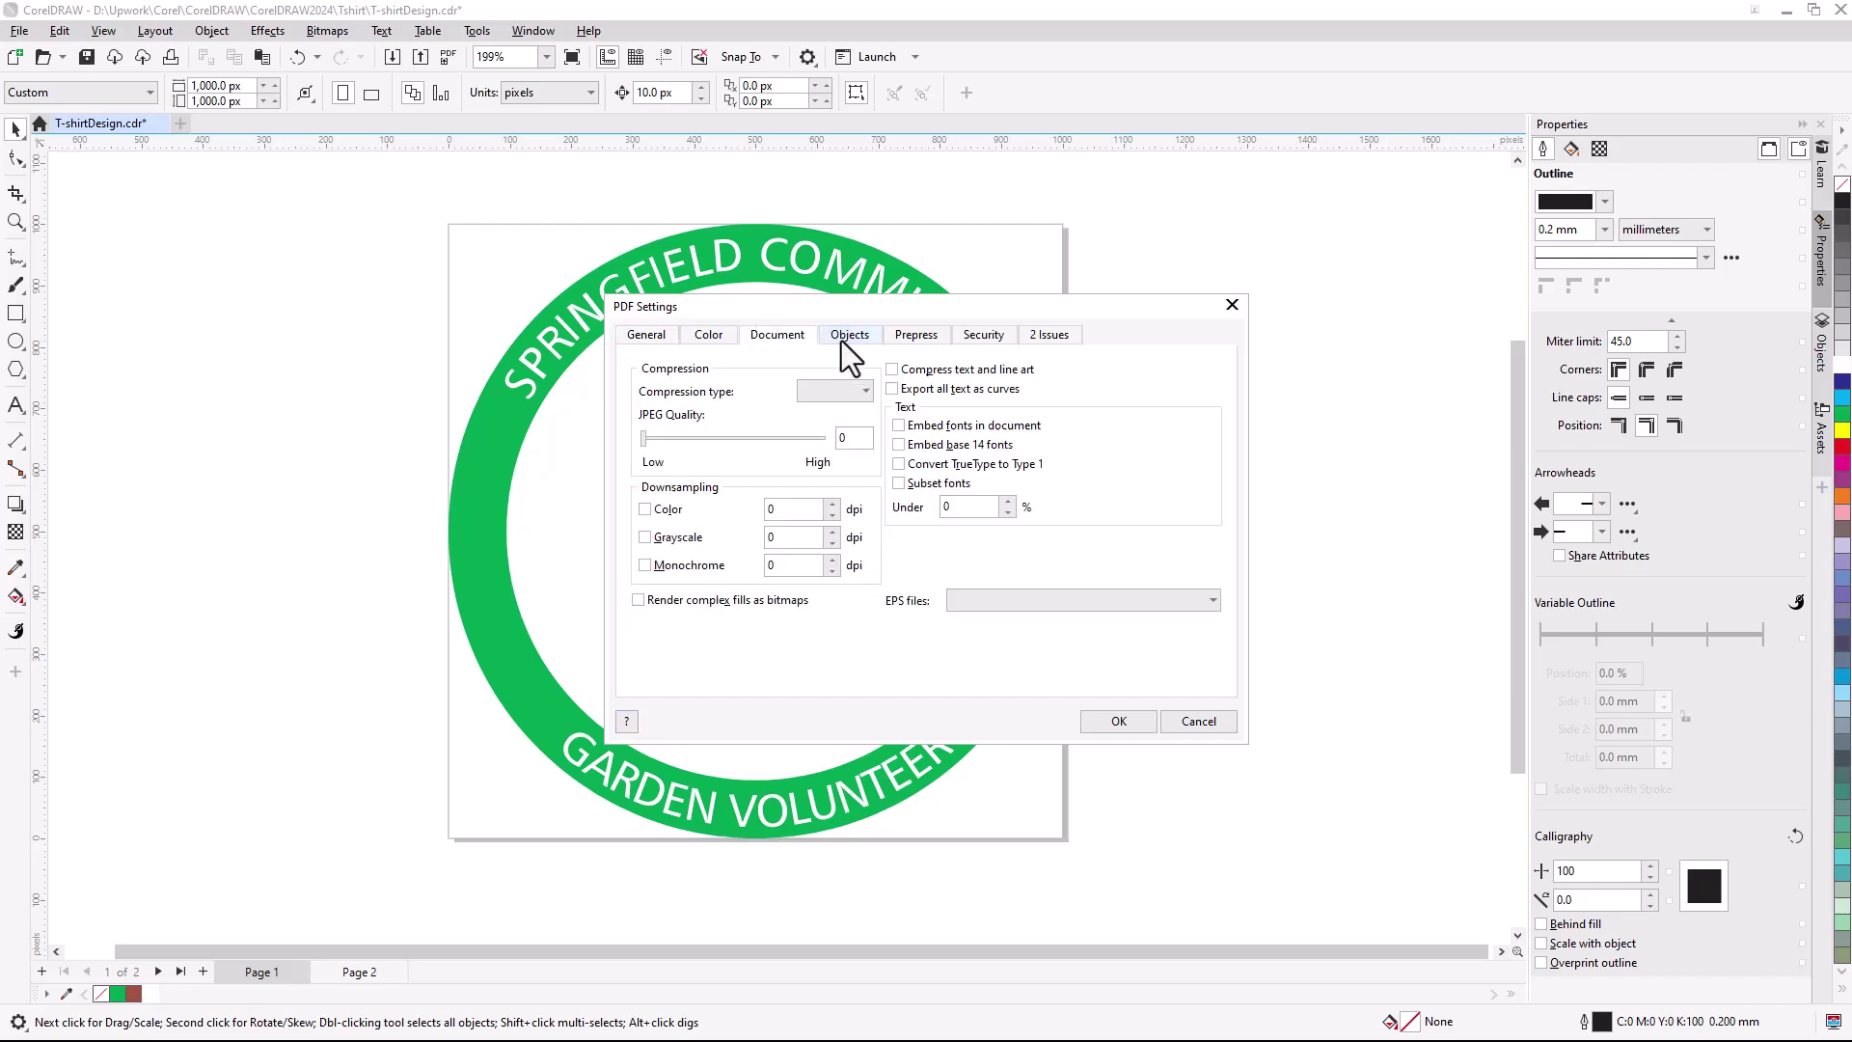
{"action": "left_click", "coordinate": [909, 338]}
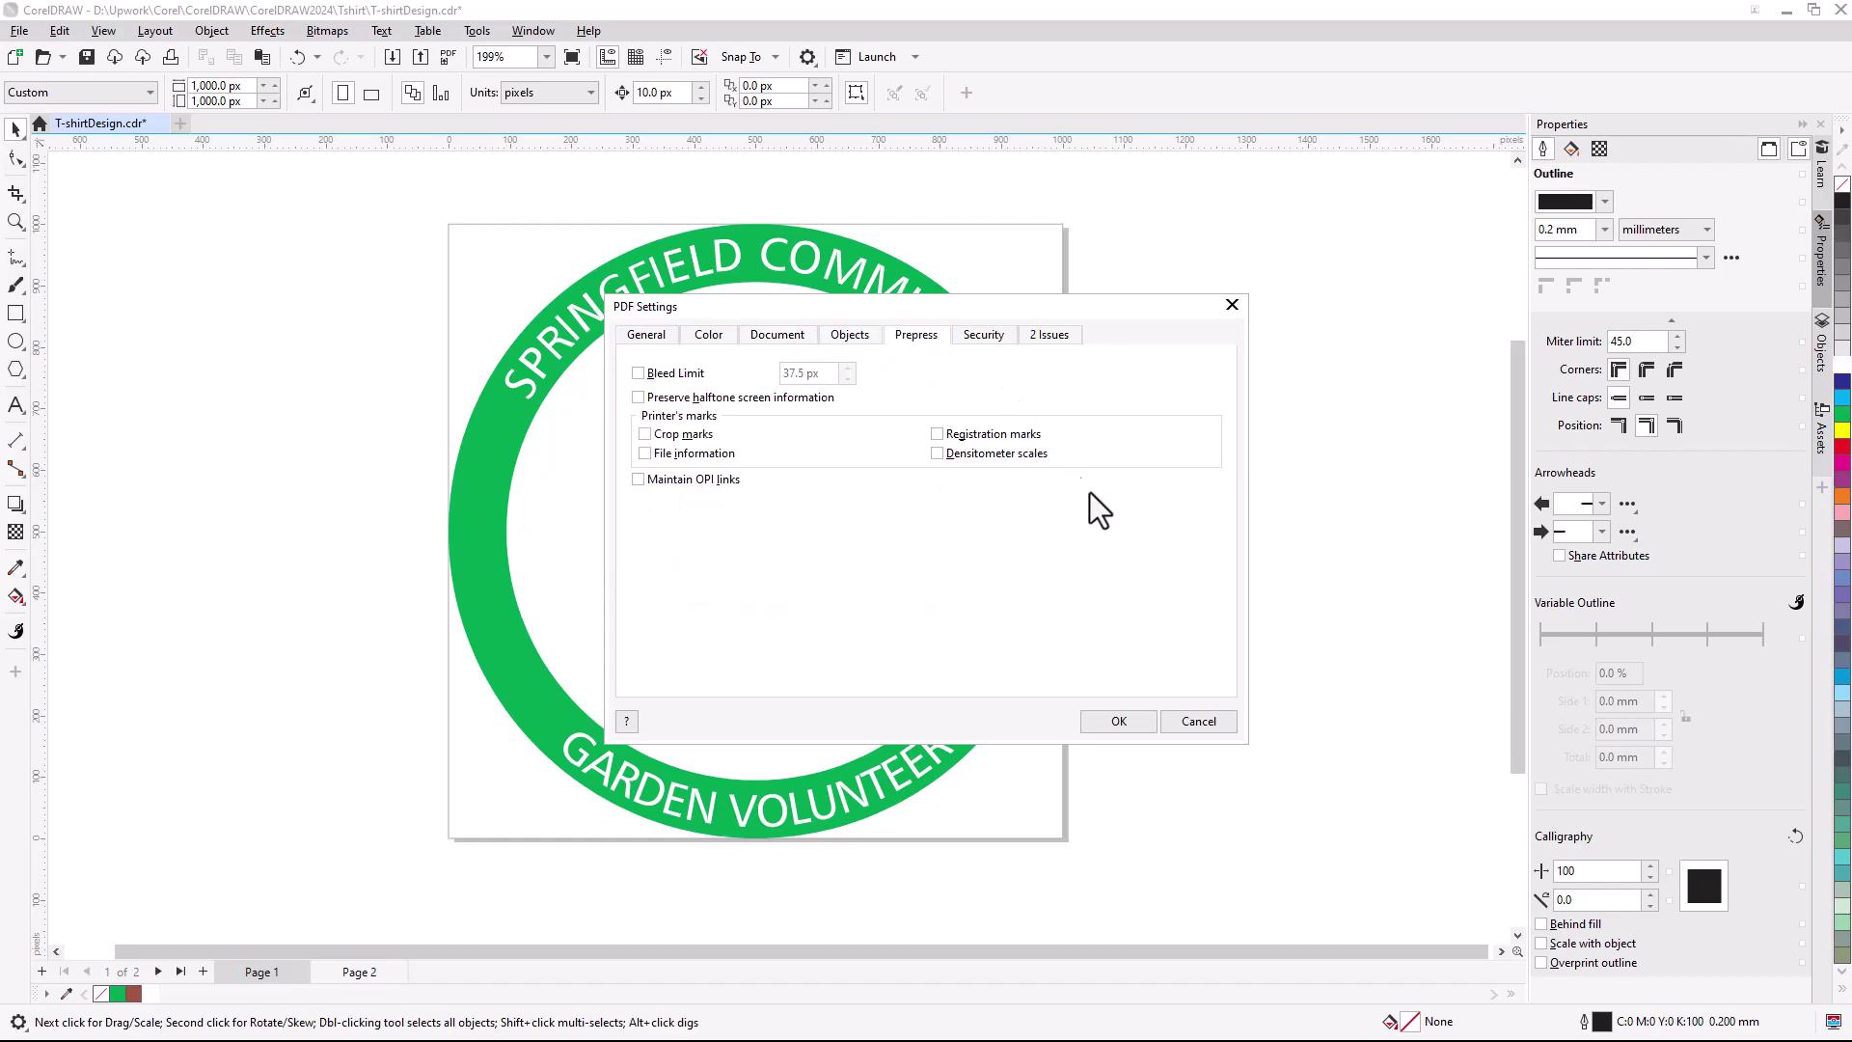
{"action": "left_click", "coordinate": [1119, 722]}
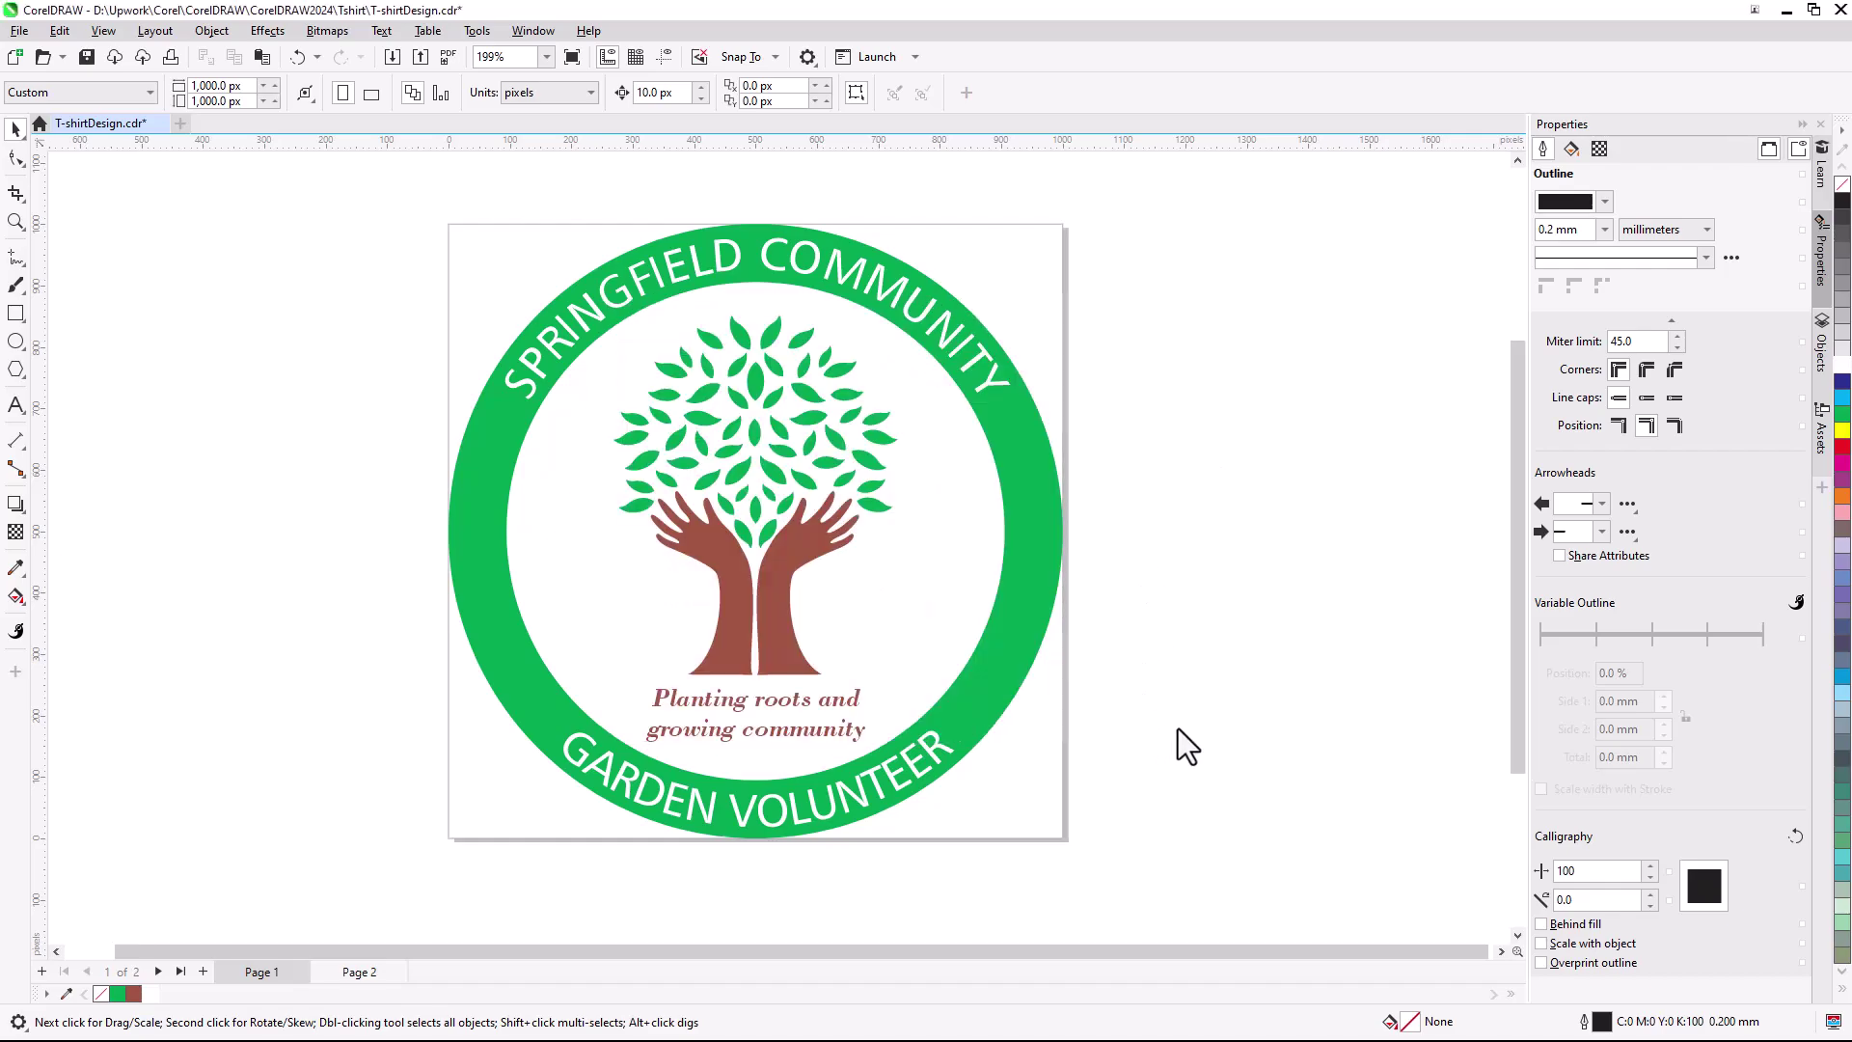